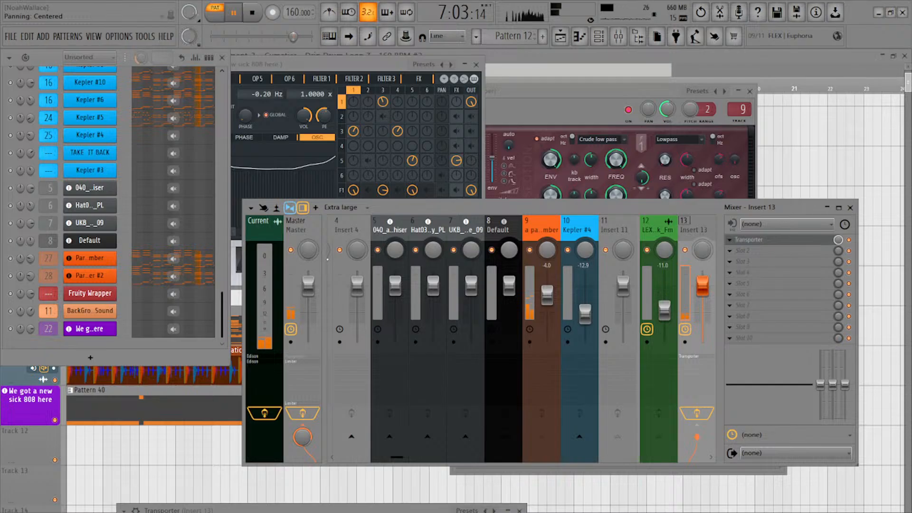
# Stop playback, select the Master track in the mixer, and reposition the mixer window over the playlist
pyautogui.press('space')
pyautogui.click(295, 225)
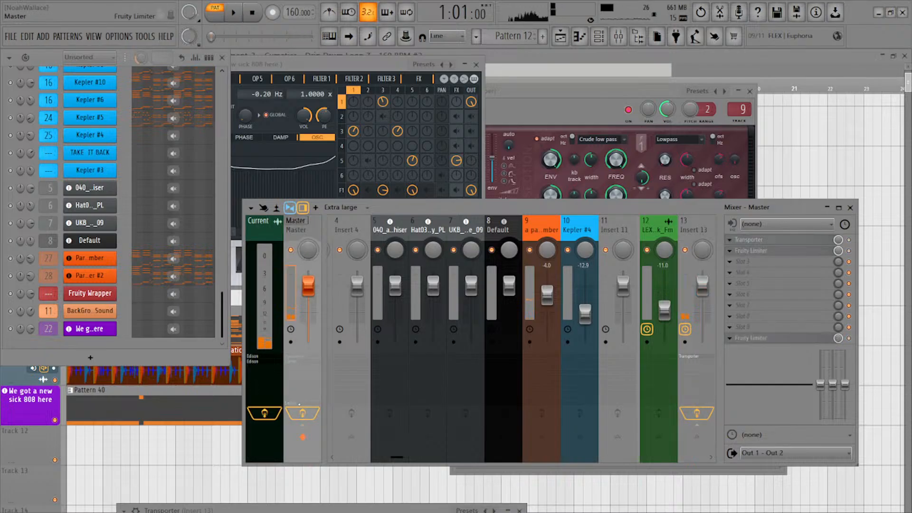
pyautogui.moveTo(405, 207); pyautogui.dragTo(375, 186)
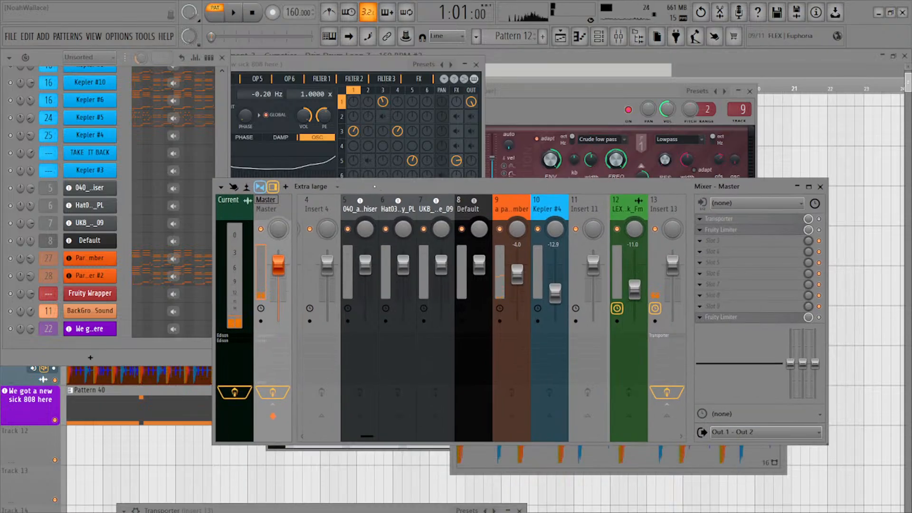
pyautogui.press('super')
pyautogui.press('super')
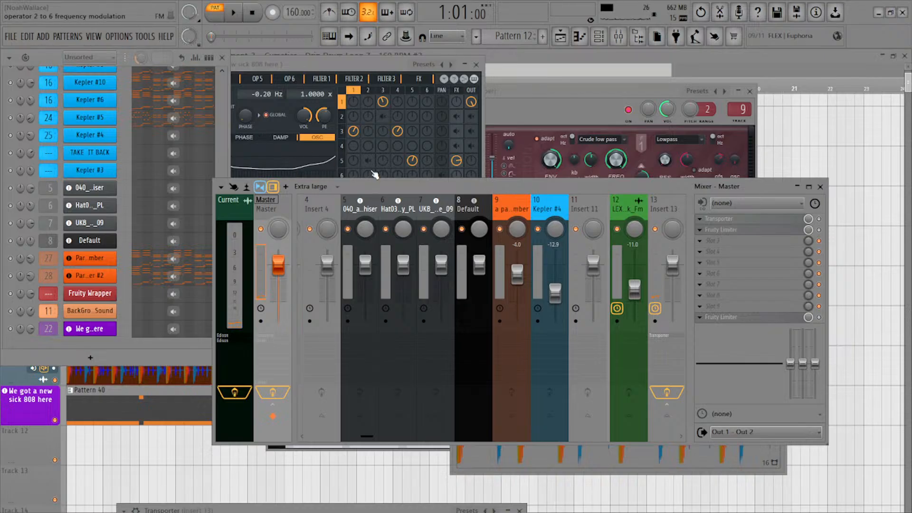
# Select the Kepler #5 channel and inspect the first Fruity Compressor on mixer Insert 19
pyautogui.rightClick(128, 116)
pyautogui.click(124, 117)
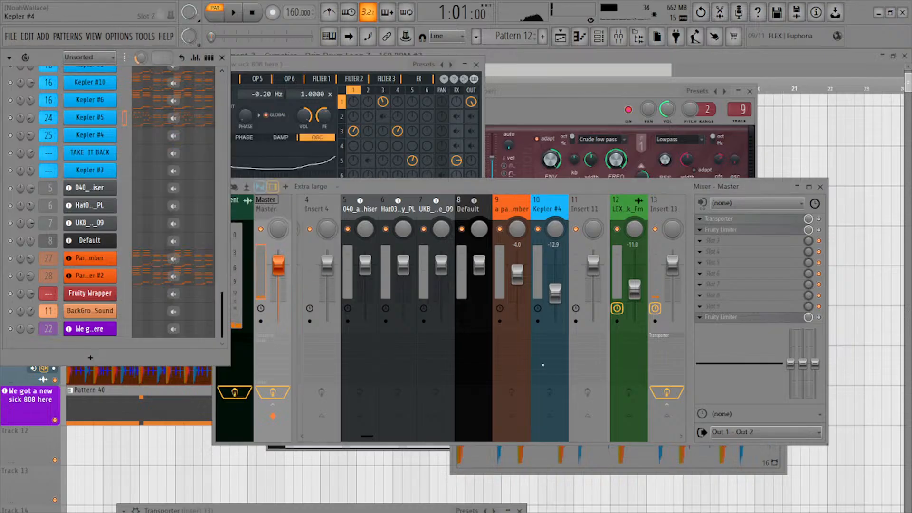
pyautogui.hscroll(5, 539, 365)
pyautogui.click(557, 335)
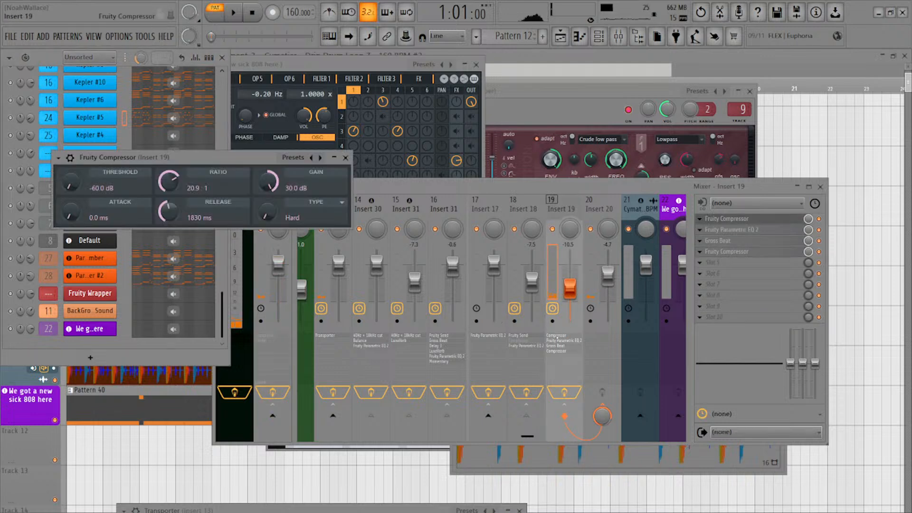
pyautogui.rightClick(556, 336)
pyautogui.press('Escape')
pyautogui.press('Escape')
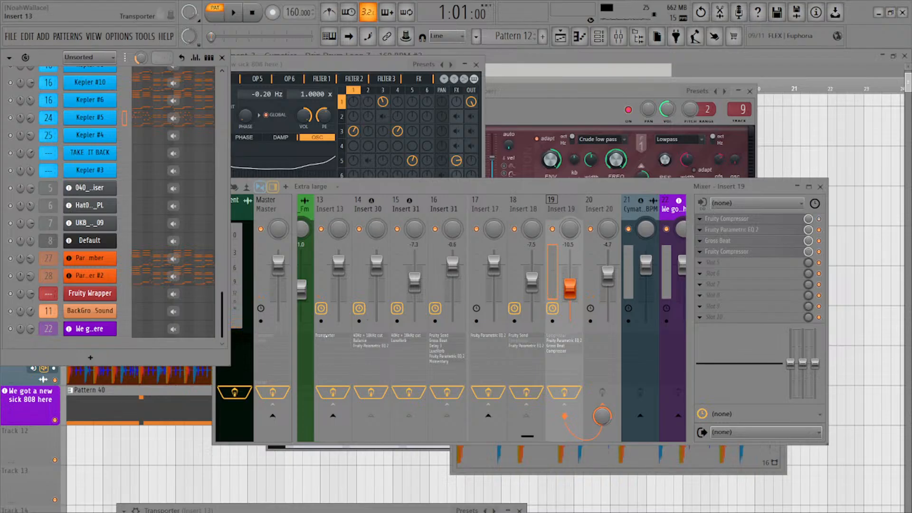
# Check the effects and routing of mixer tracks Insert 13, Insert 20 and Insert 18 during playback
pyautogui.click(326, 336)
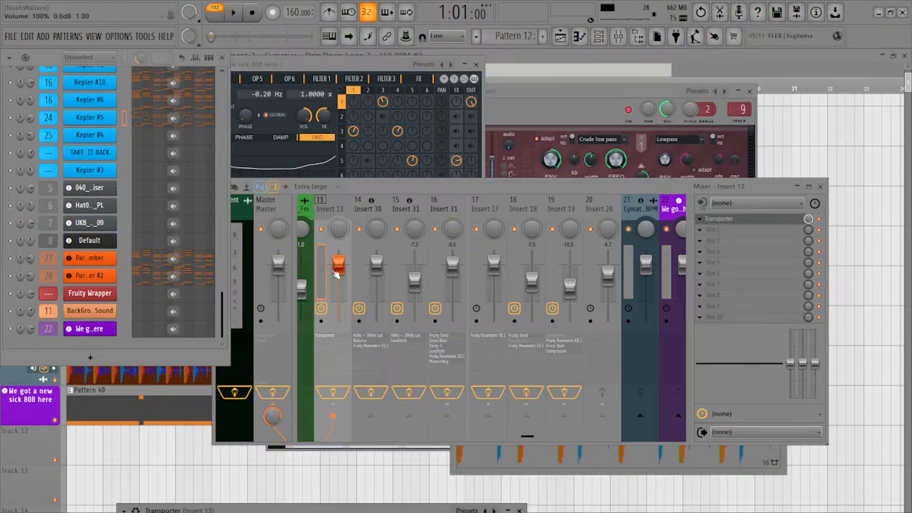
pyautogui.click(592, 207)
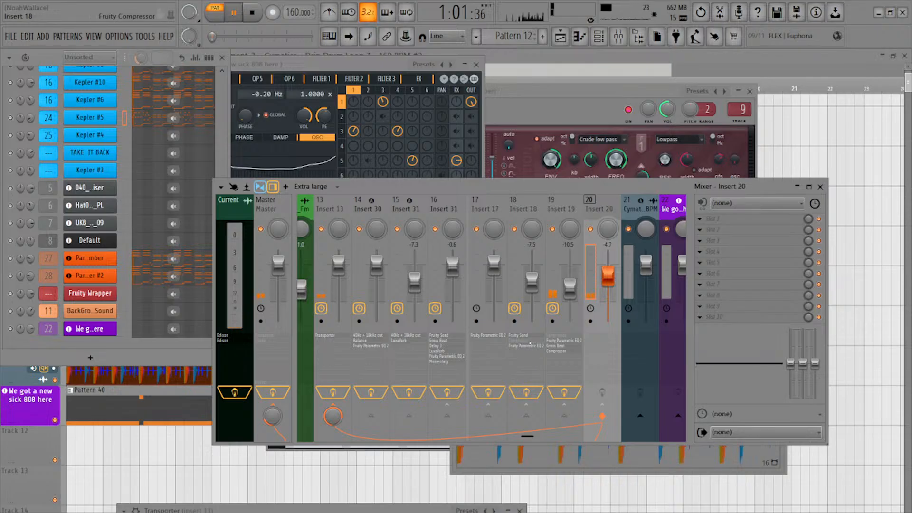
pyautogui.click(530, 343)
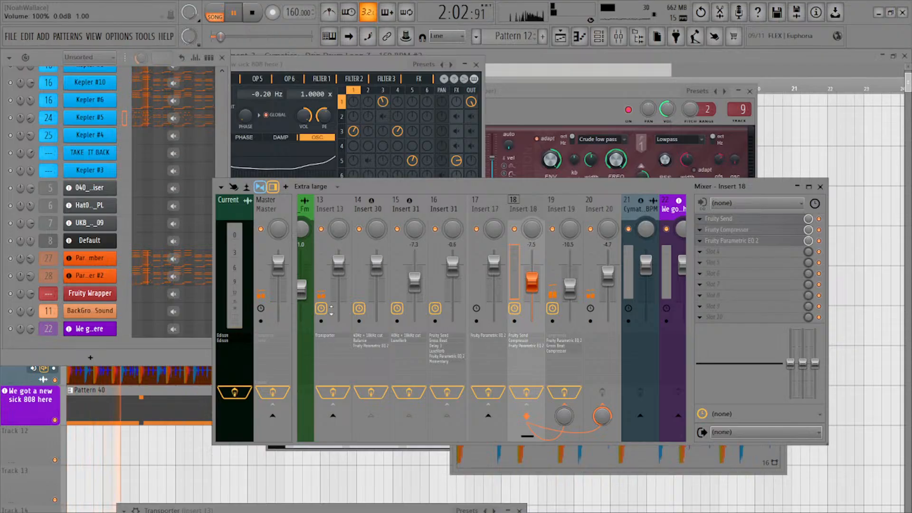
# Look over the playlist, the channel rack and the mixer while Arrangement_3 plays in song mode
pyautogui.click(145, 449)
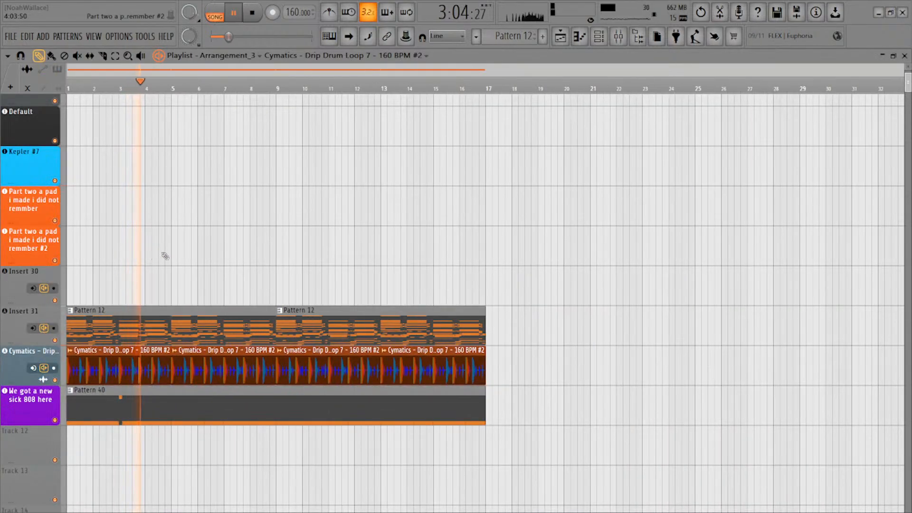
pyautogui.click(599, 36)
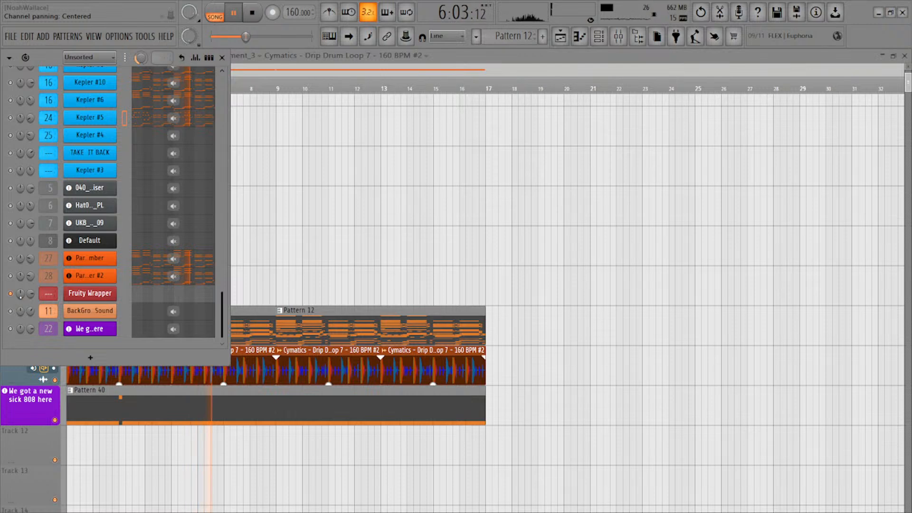
pyautogui.rightClick(20, 294)
pyautogui.press('Escape')
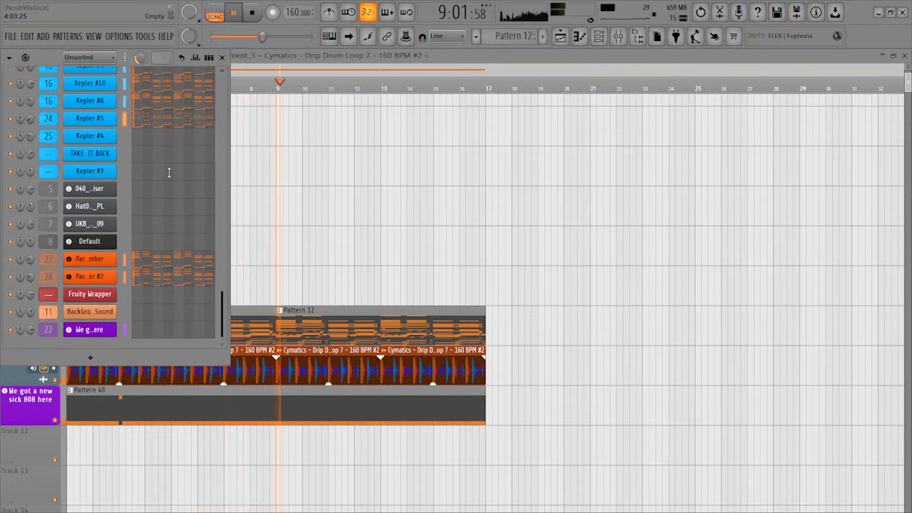
pyautogui.scroll(5, 167, 195)
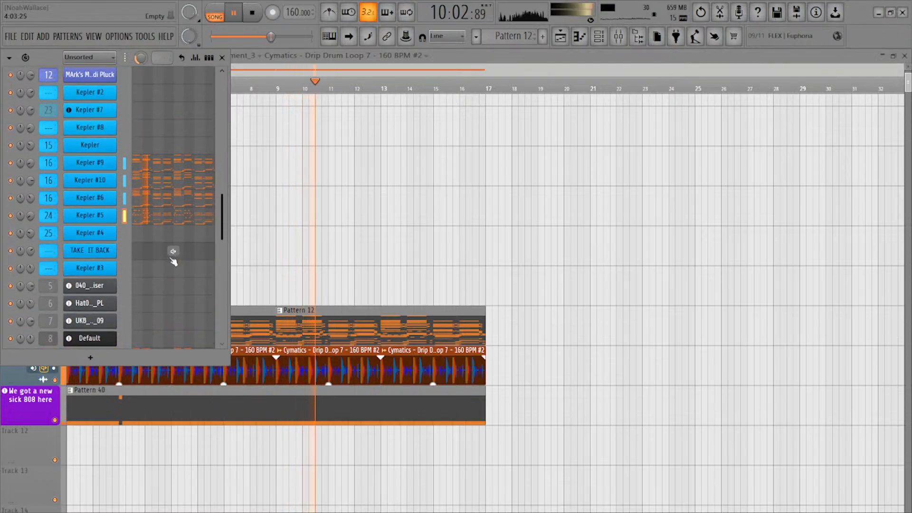
pyautogui.press('F9')
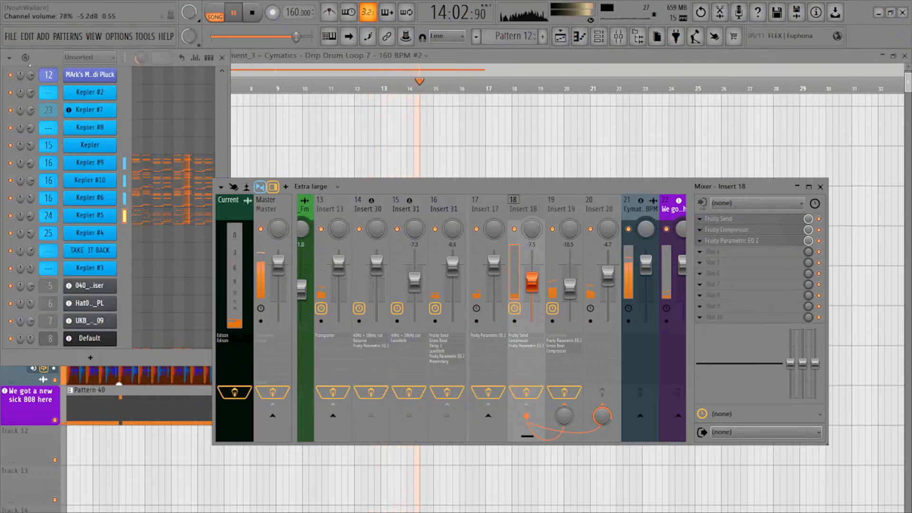
# Stop playback and switch the playlist to Arrangement_2
pyautogui.press('space')
pyautogui.click(203, 57)
pyautogui.click(242, 57)
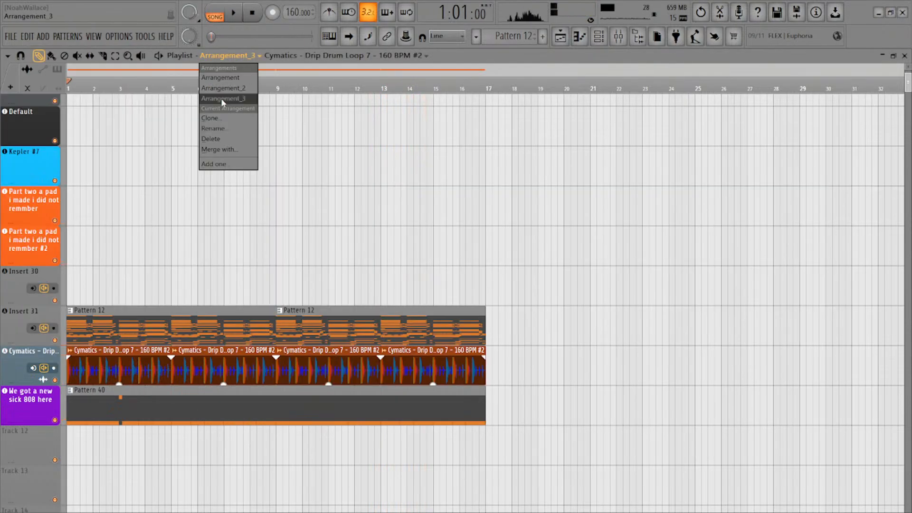
pyautogui.click(224, 95)
pyautogui.scroll(3, 233, 323)
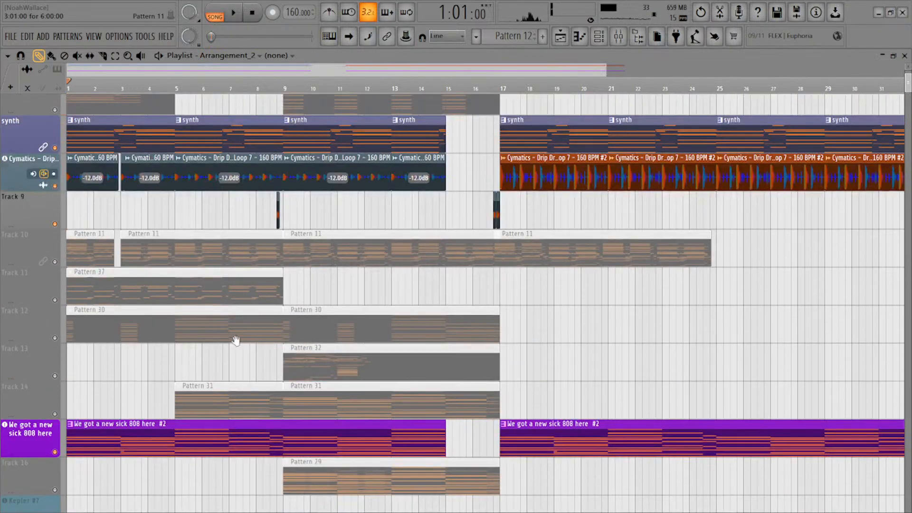
# Audition the first synth clip and the Pattern 37 clip on their own, and open Pattern 37 in the piano roll
pyautogui.keyDown('alt'); pyautogui.rightClick(74, 170); pyautogui.keyUp('alt')
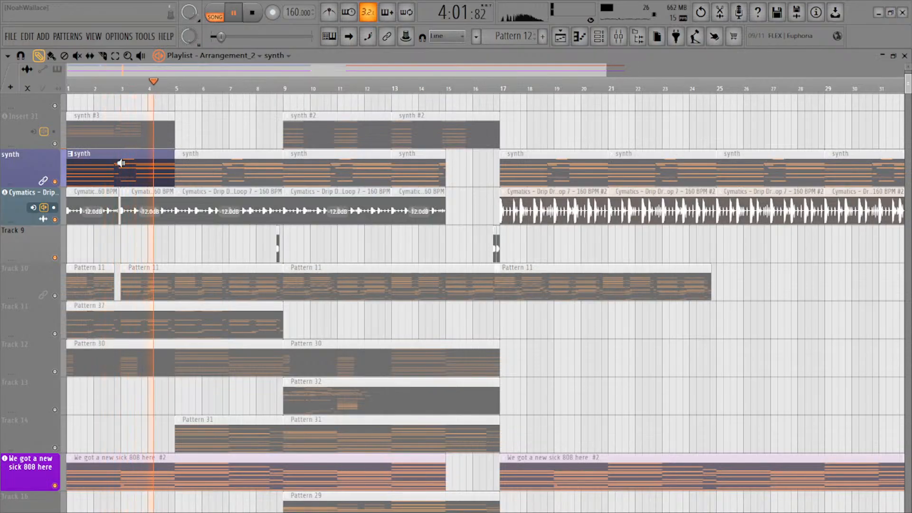
pyautogui.scroll(-1, 119, 166)
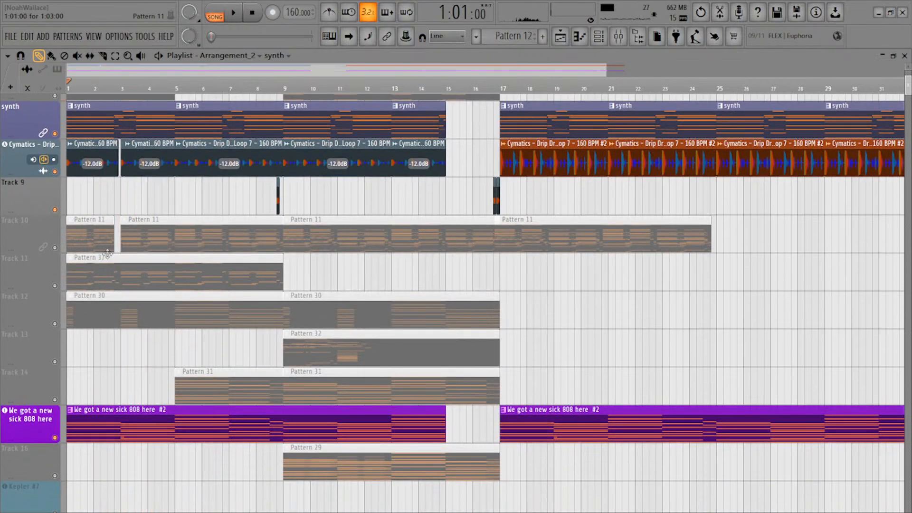
pyautogui.click(76, 280)
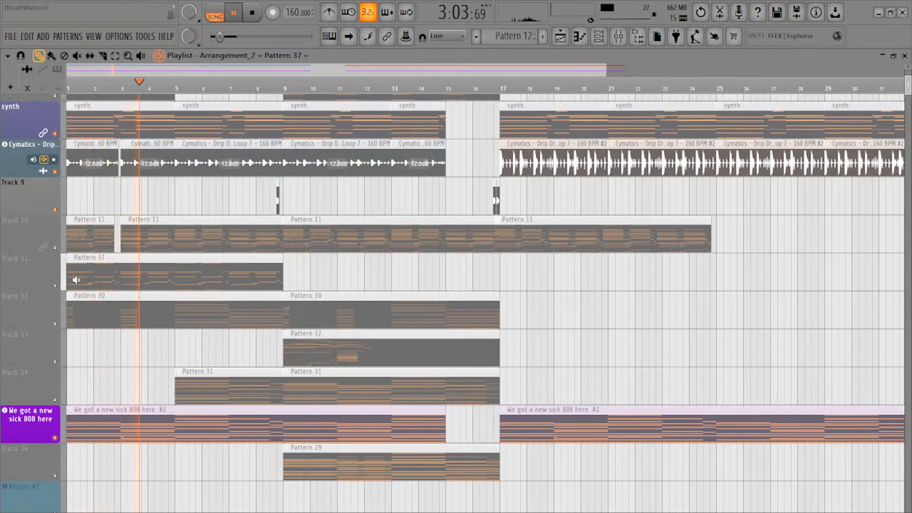
pyautogui.doubleClick(105, 278)
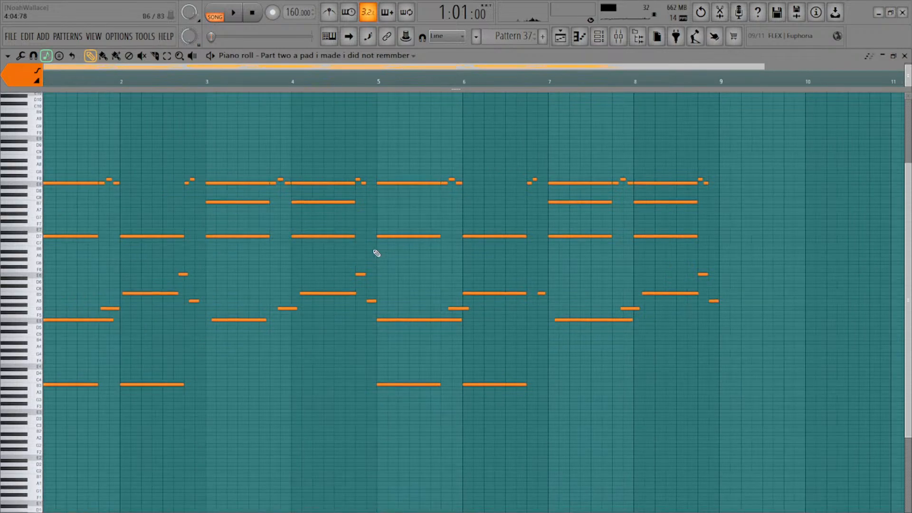
# Select the opening notes of the first pad in Pattern 37 and lengthen the pad's notes slightly
pyautogui.moveTo(75, 162); pyautogui.dragTo(77, 393)
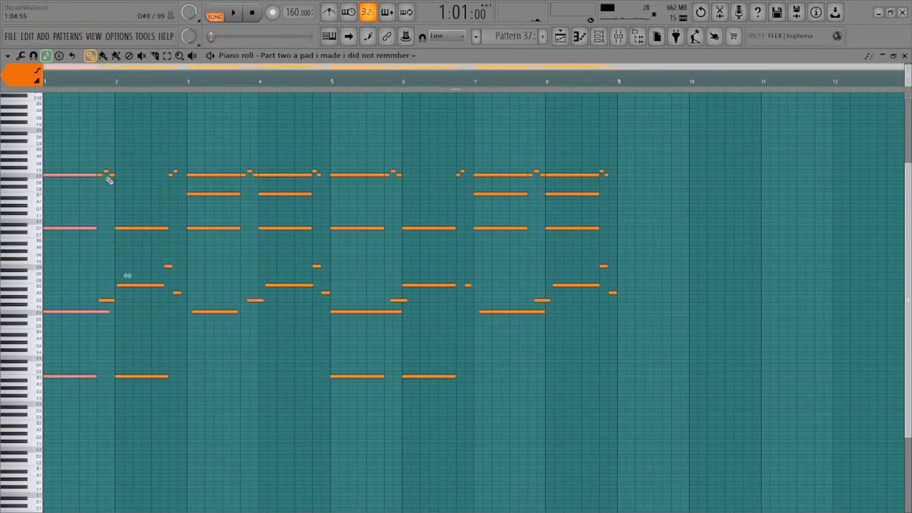
pyautogui.moveTo(103, 170); pyautogui.dragTo(124, 193)
pyautogui.hotkey('ctrl', 'z')
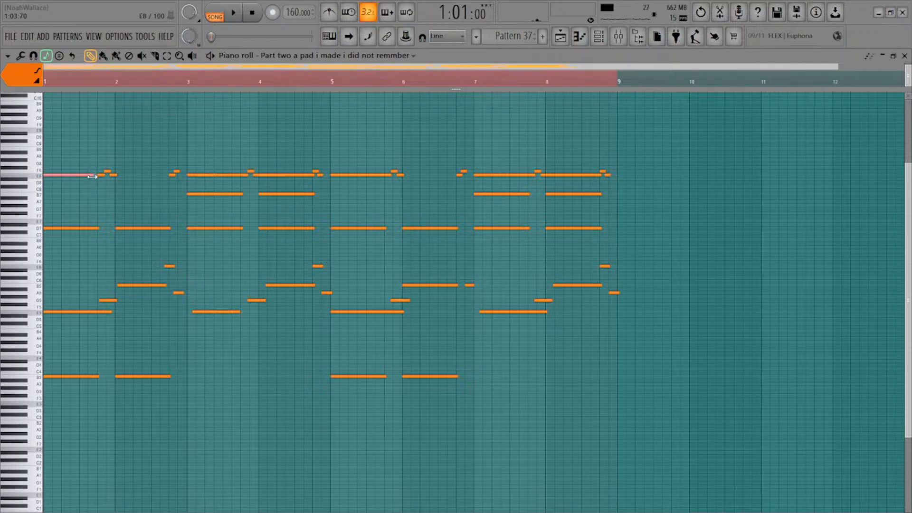
# Play back Pattern 37 from the start to check the first pad's notes
pyautogui.press('space')
pyautogui.press('space')
pyautogui.moveTo(44, 165); pyautogui.dragTo(122, 167)
pyautogui.press('space')
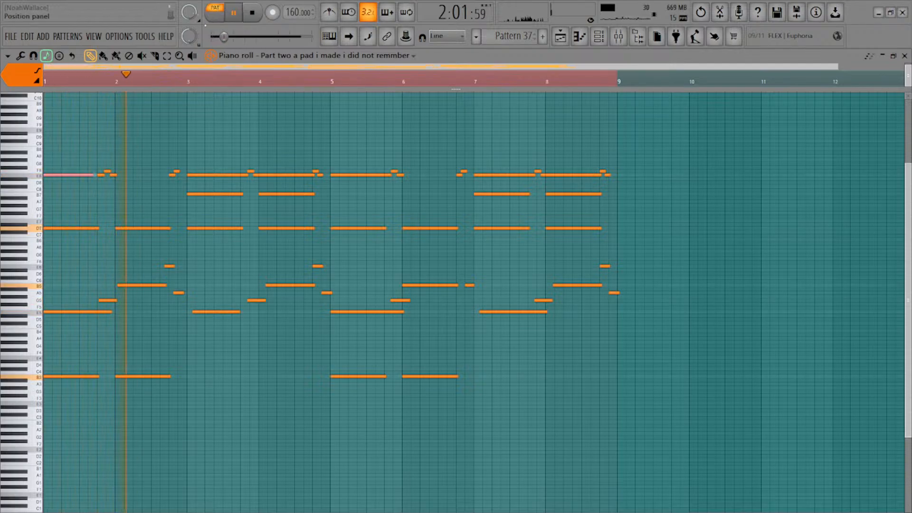
# Find the second pad channel (#2) in the channel rack and open its notes in the piano roll
pyautogui.click(599, 36)
pyautogui.scroll(7, 170, 225)
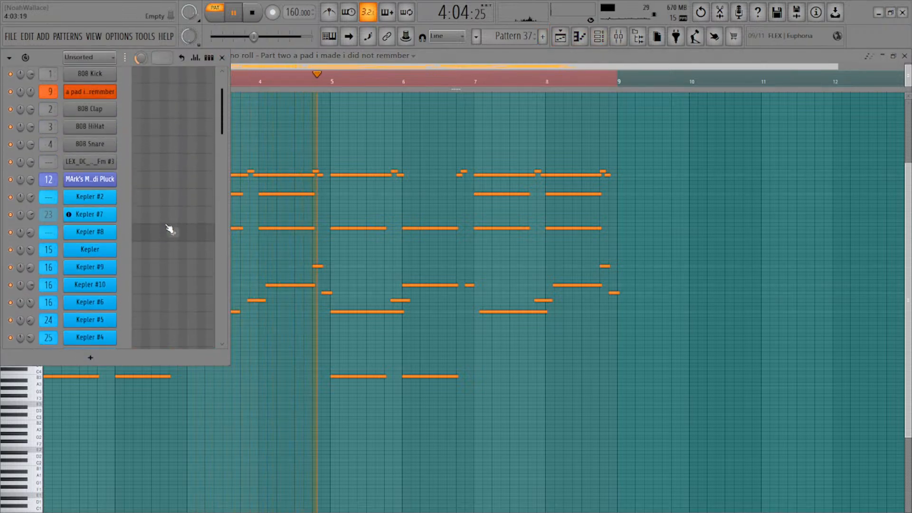
pyautogui.scroll(-10, 155, 218)
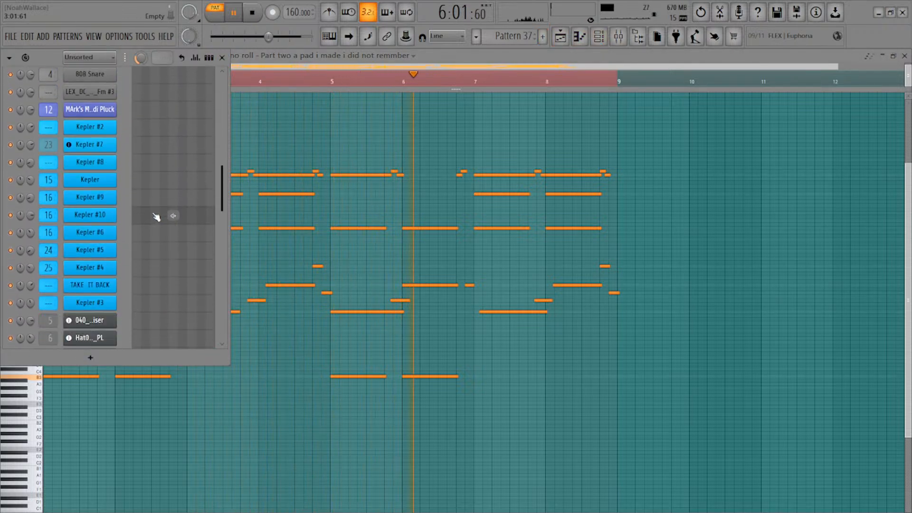
pyautogui.moveTo(280, 36); pyautogui.dragTo(294, 37)
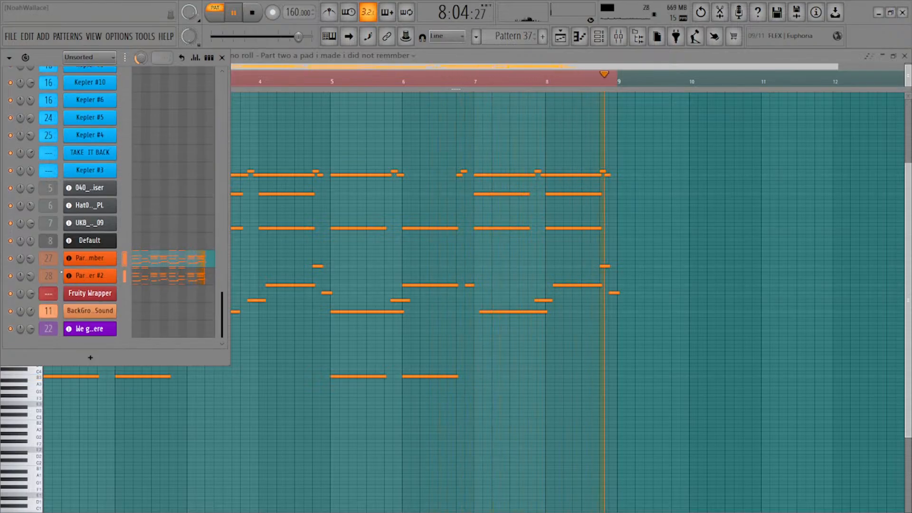
pyautogui.click(145, 275)
pyautogui.moveTo(289, 255); pyautogui.dragTo(311, 232)
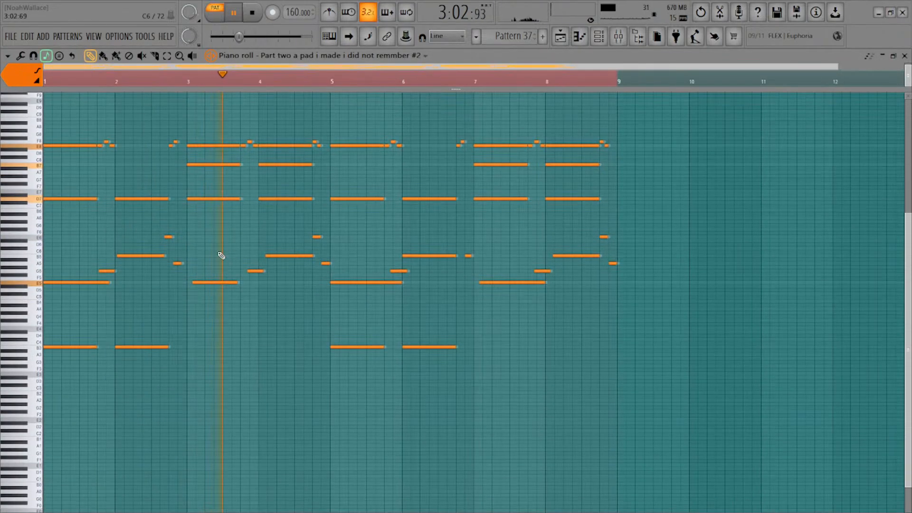
# Select all notes of the second pad, lengthen them slightly together, and audition the opening chord
pyautogui.hotkey('ctrl', 'a')
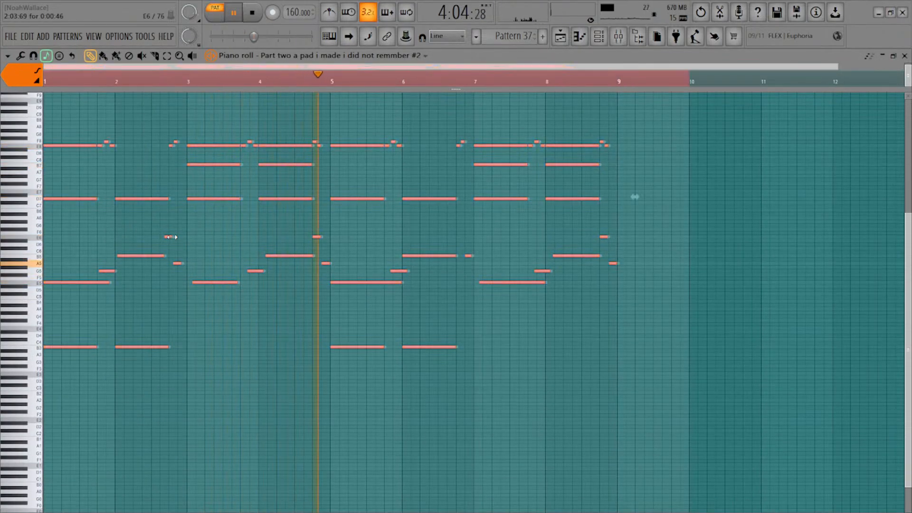
pyautogui.moveTo(172, 237); pyautogui.dragTo(177, 236)
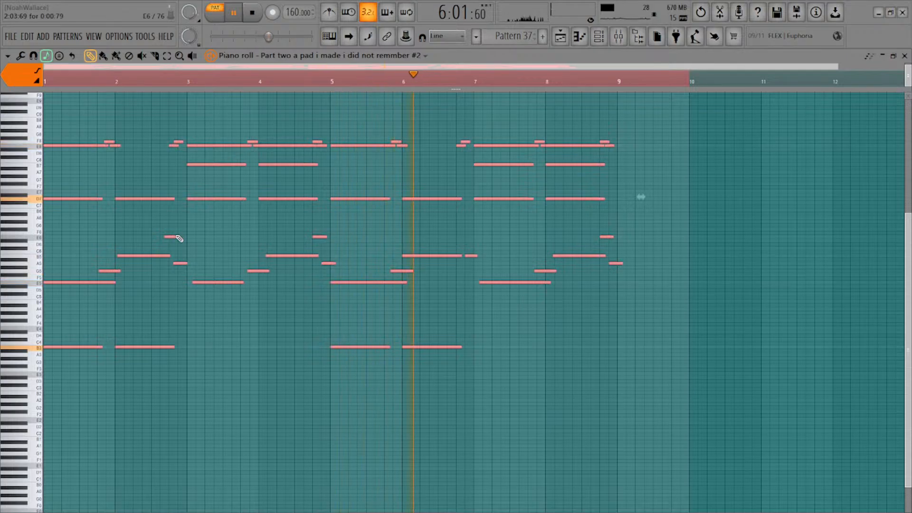
pyautogui.press('space')
pyautogui.keyDown('alt'); pyautogui.rightClick(64, 233); pyautogui.keyUp('alt')
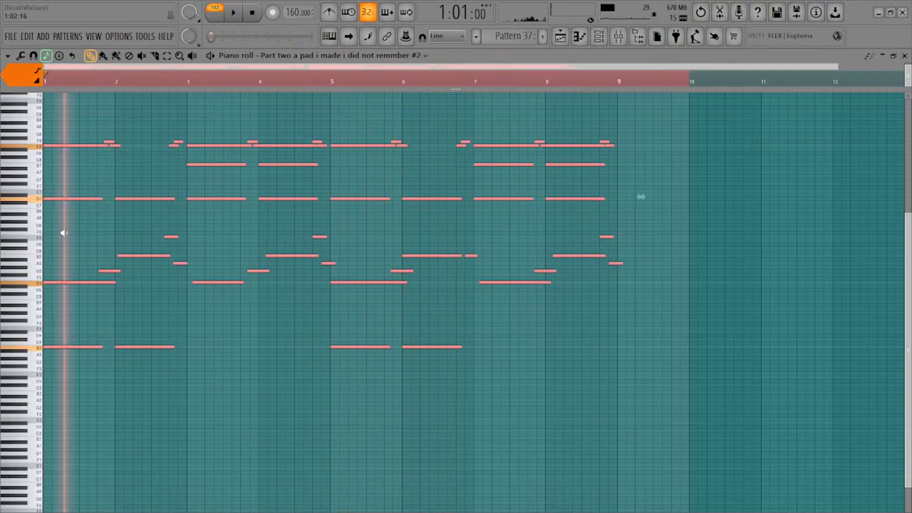
# Transpose all selected notes of the second pad upward so the opening E8 note moves to A8, and test playback
pyautogui.hotkey('ctrl', 'Up')
pyautogui.hotkey('ctrl', 'Up')
pyautogui.press('space')
pyautogui.press('space')
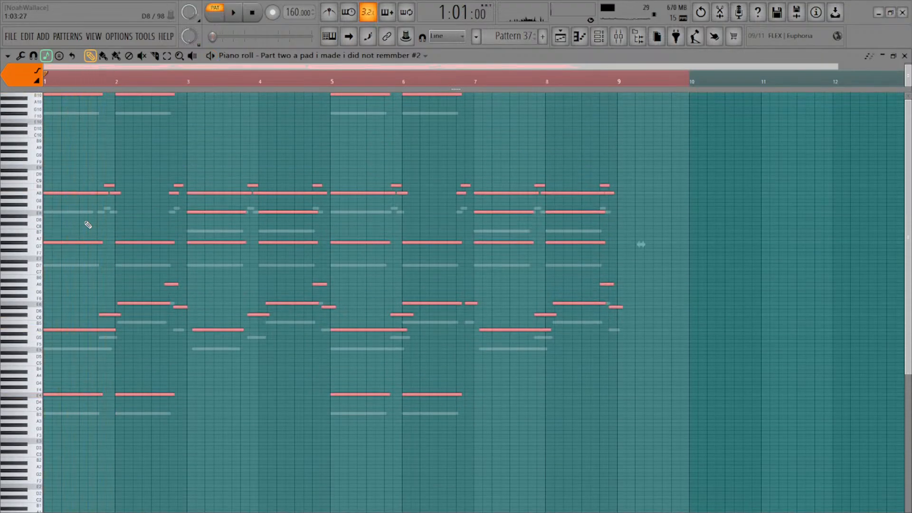
# Play the pattern, switch to the first pad's notes, and raise them to match the second pad's pitches
pyautogui.press('space')
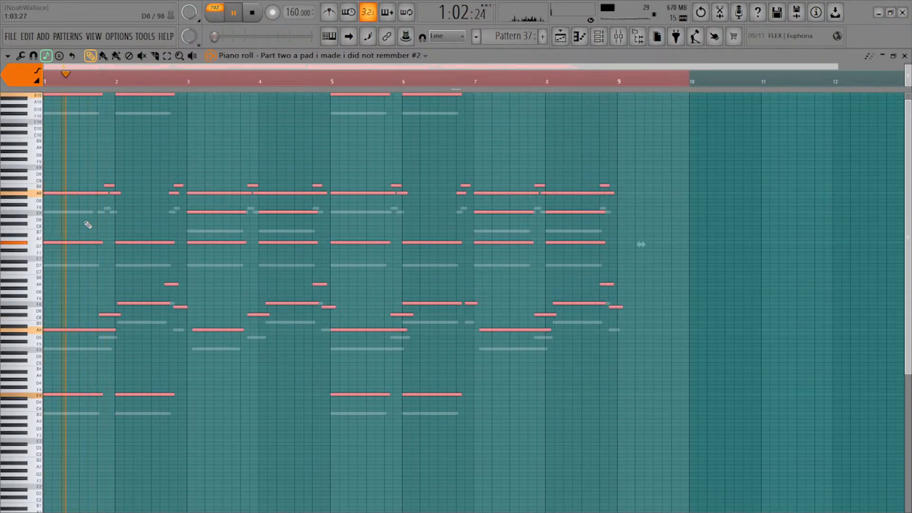
pyautogui.rightClick(78, 265)
pyautogui.hotkey('ctrl', 'z')
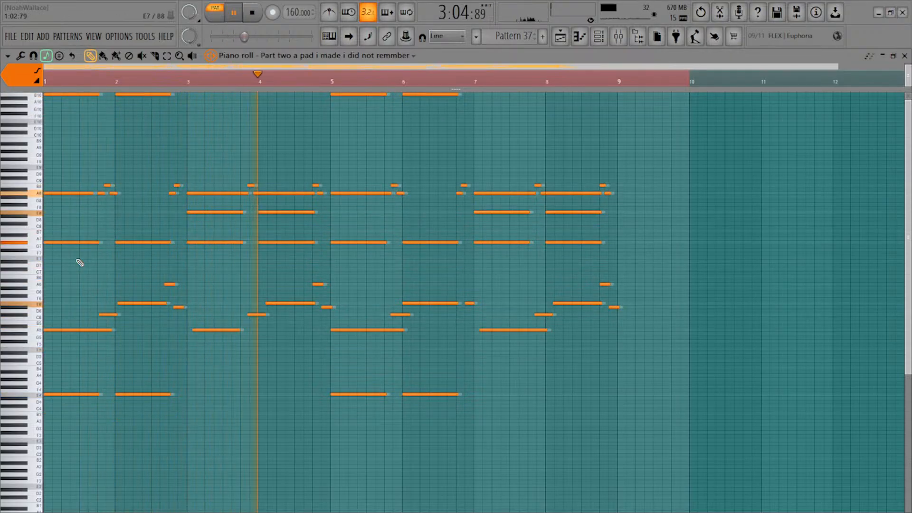
pyautogui.moveTo(189, 36); pyautogui.dragTo(189, 86)
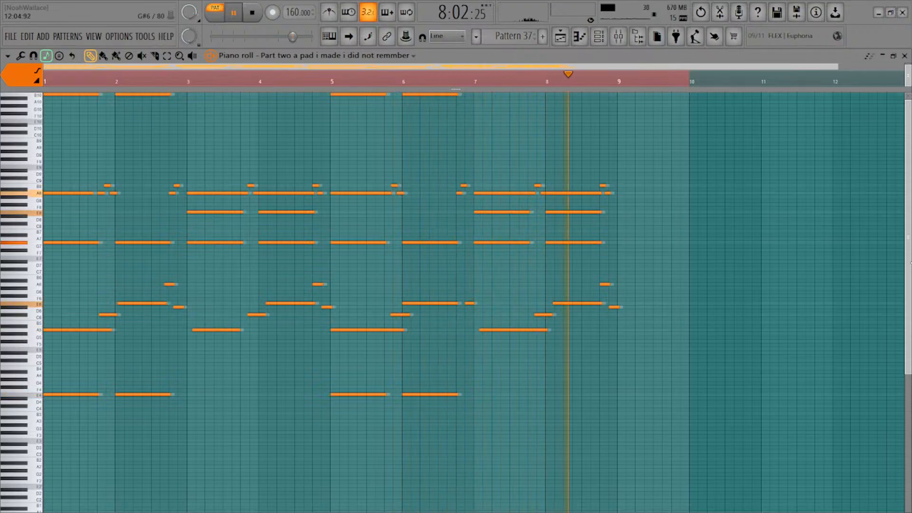
pyautogui.hotkey('alt', 'Tab')
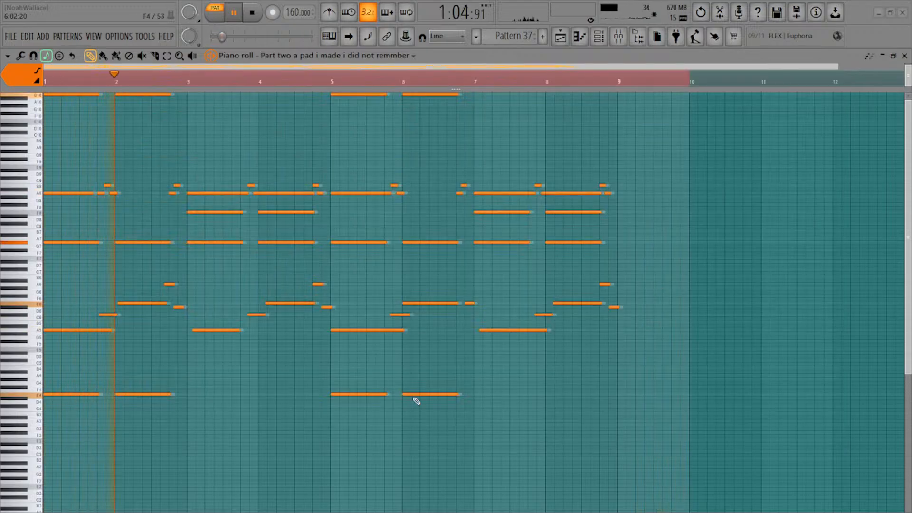
# Check the live stream's status page in YouTube Studio, and pause the pattern playback in FL Studio
pyautogui.hotkey('alt', 'Tab')
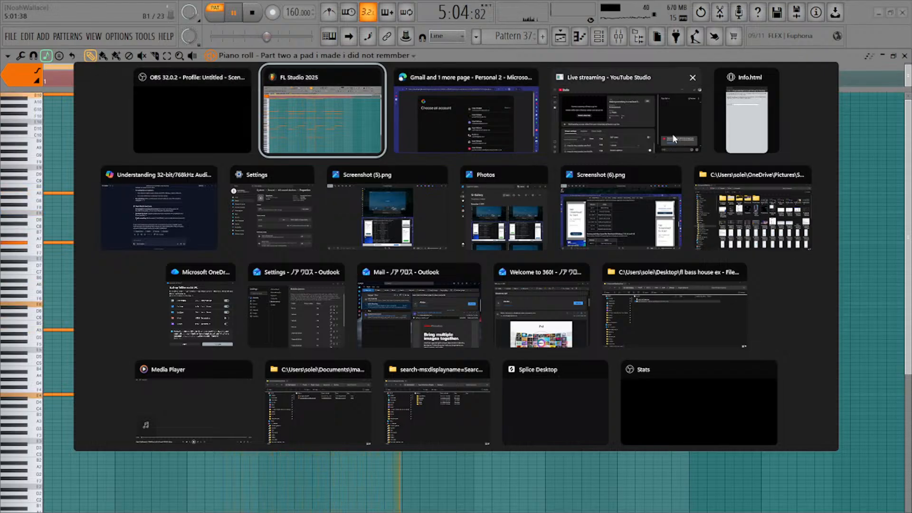
pyautogui.click(632, 110)
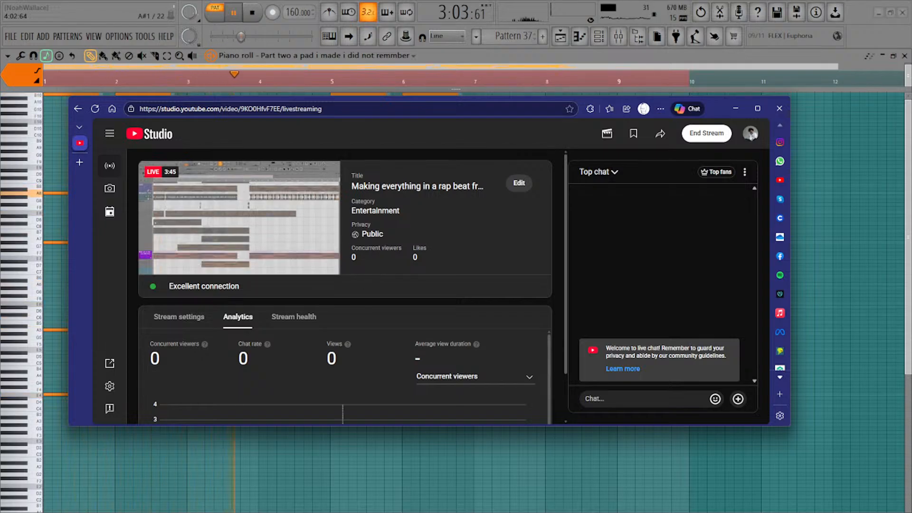
pyautogui.click(233, 12)
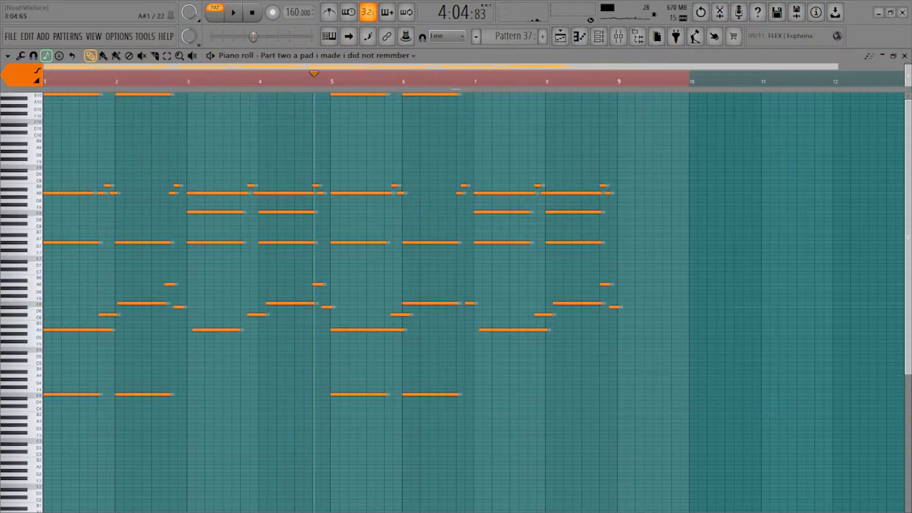
# Switch back to YouTube Studio's live stream page, unmute the stream preview, and turn up the volume to check its sound
pyautogui.hotkey('alt', 'Tab')
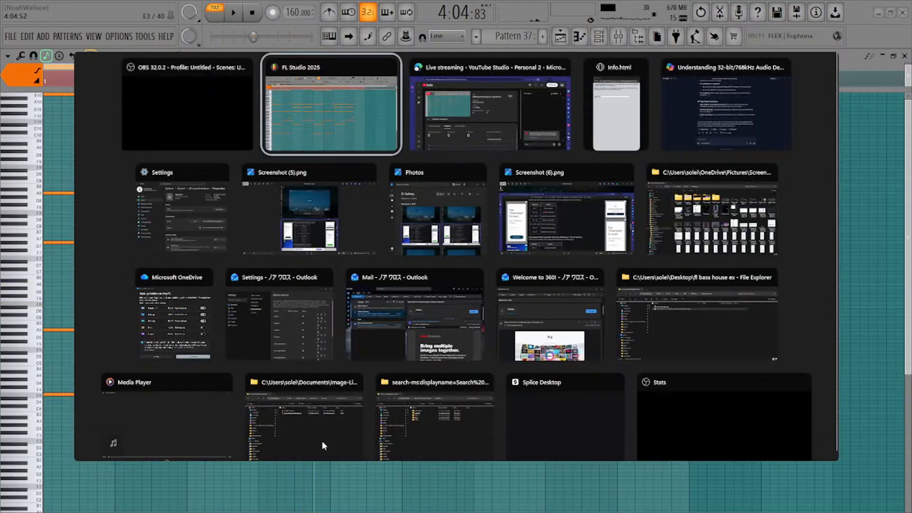
pyautogui.press('Tab')
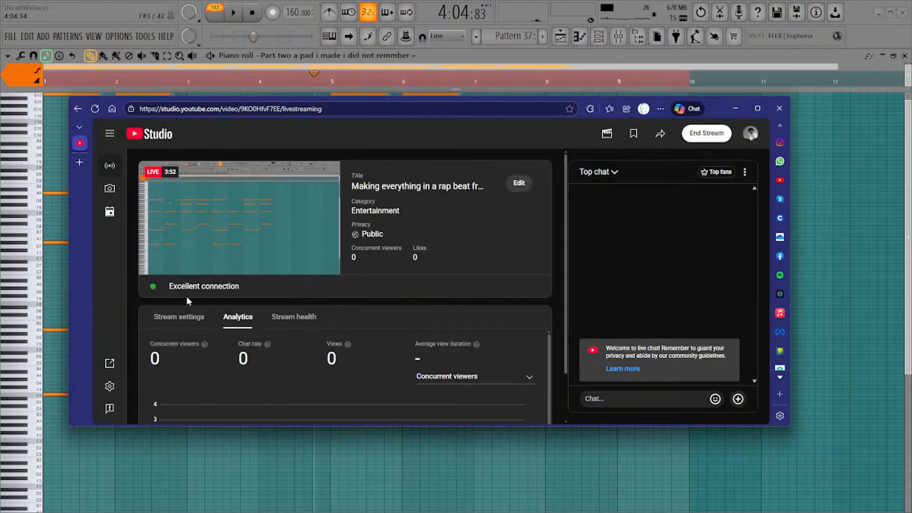
pyautogui.click(169, 267)
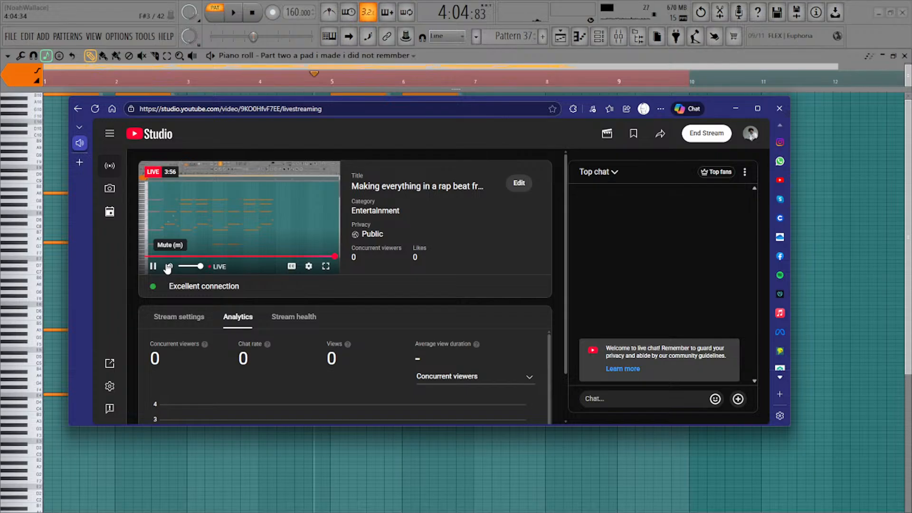
pyautogui.press('XF86AudioRaiseVolume')
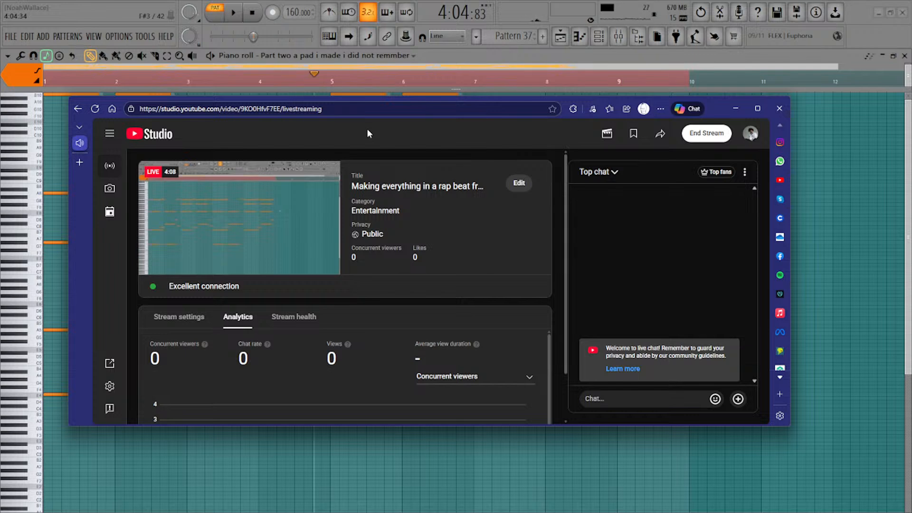
# Set the system sound output to Speakers (Head Box S2 Digital) and mute the live stream preview
pyautogui.press('super+b')
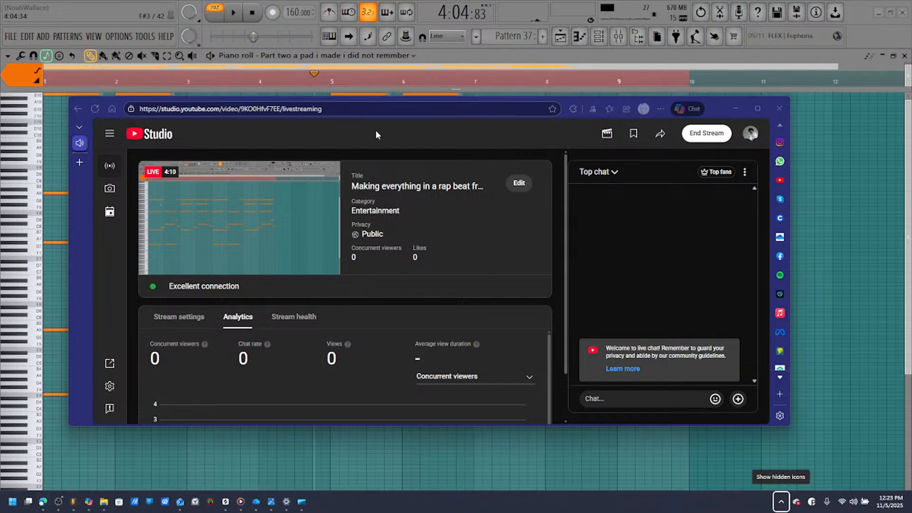
pyautogui.press('ctrl+super+v')
pyautogui.press('Down')
pyautogui.press('Up')
pyautogui.press('Down')
pyautogui.press('Down')
pyautogui.press('Return')
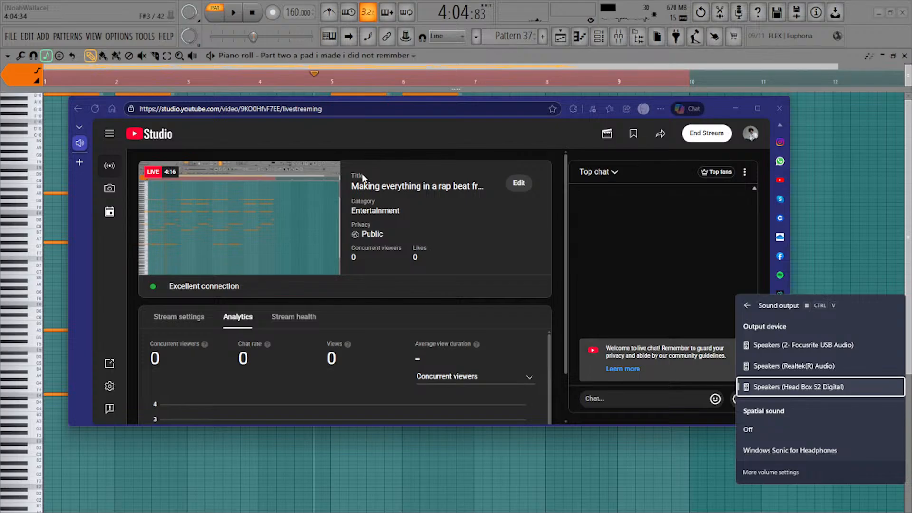
pyautogui.moveTo(201, 238)
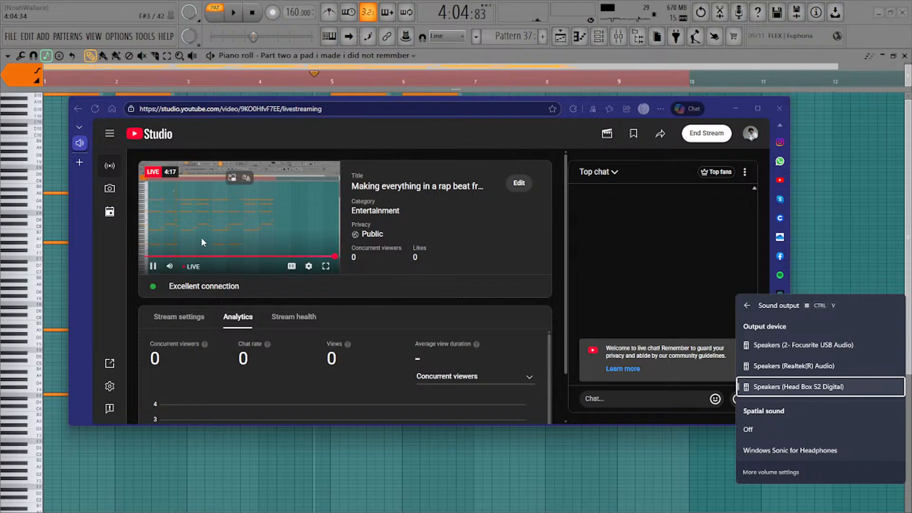
pyautogui.click(153, 266)
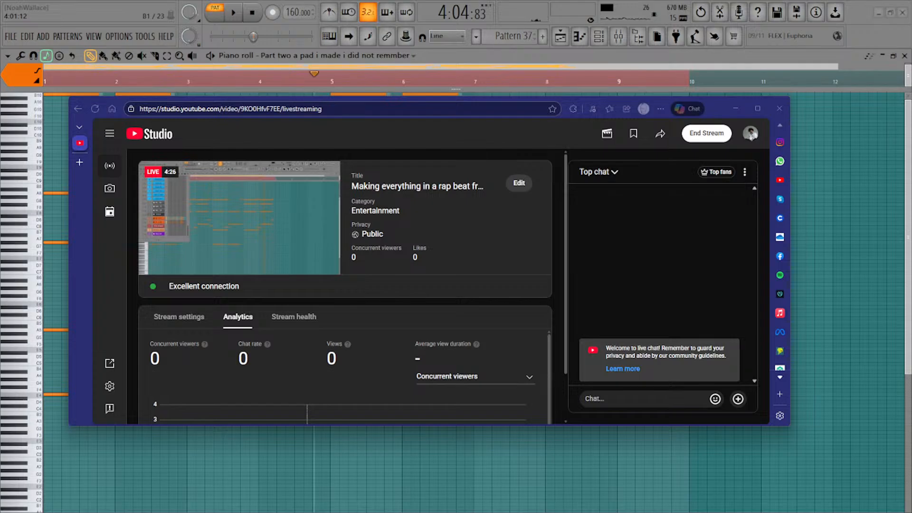
# Return to FL Studio, switch playback to song mode, and bring up the playlist of Arrangement_2
pyautogui.hotkey('alt', 'Tab')
pyautogui.hotkey('alt', 'Tab')
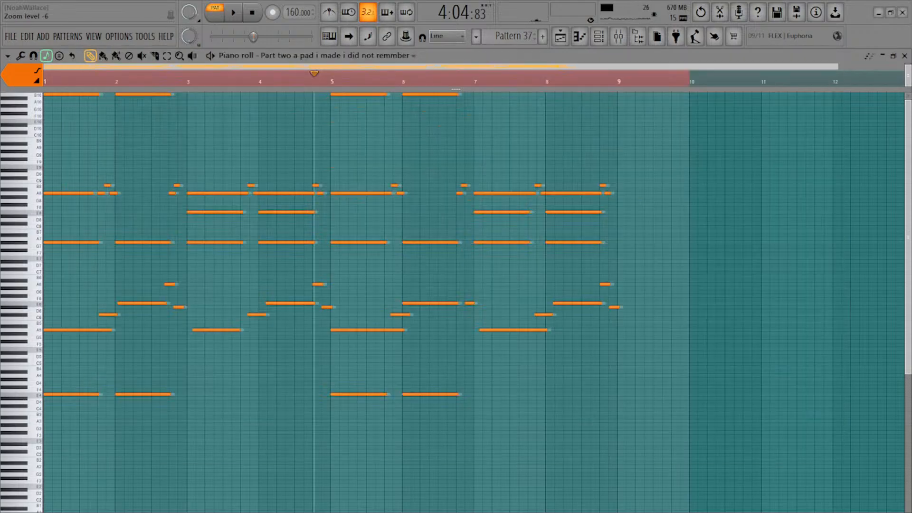
pyautogui.click(215, 17)
pyautogui.click(599, 36)
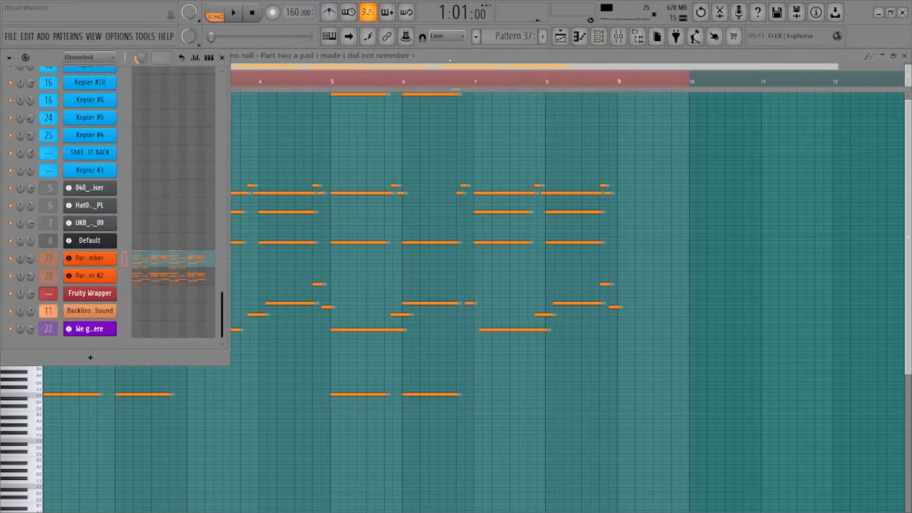
pyautogui.press('F6')
pyautogui.press('F7')
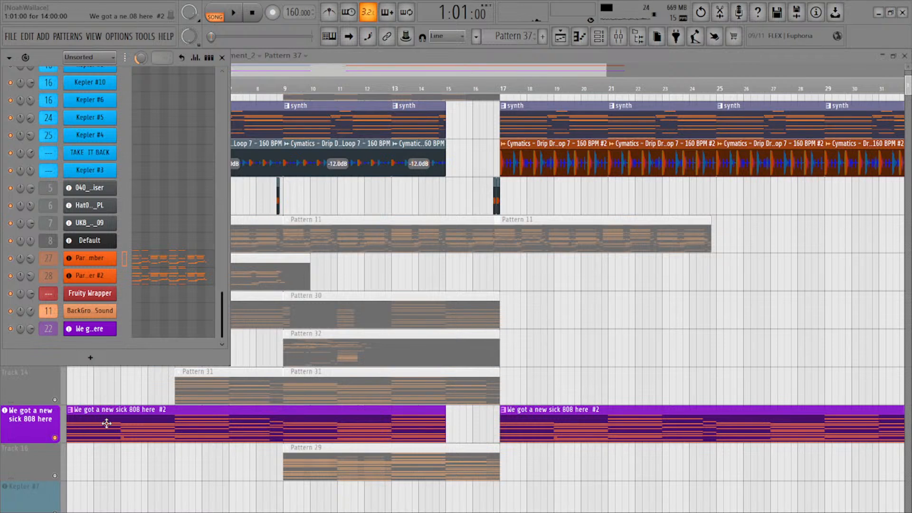
# Play the song from bar 1, clear the channel rack away from the playlist, and stop playback
pyautogui.press('space')
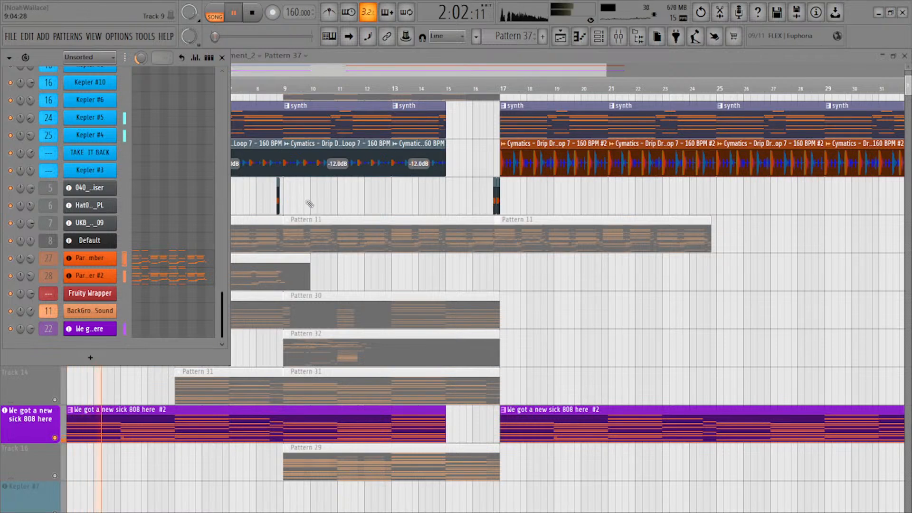
pyautogui.scroll(-1, 314, 217)
pyautogui.moveTo(48, 59); pyautogui.dragTo(553, 239)
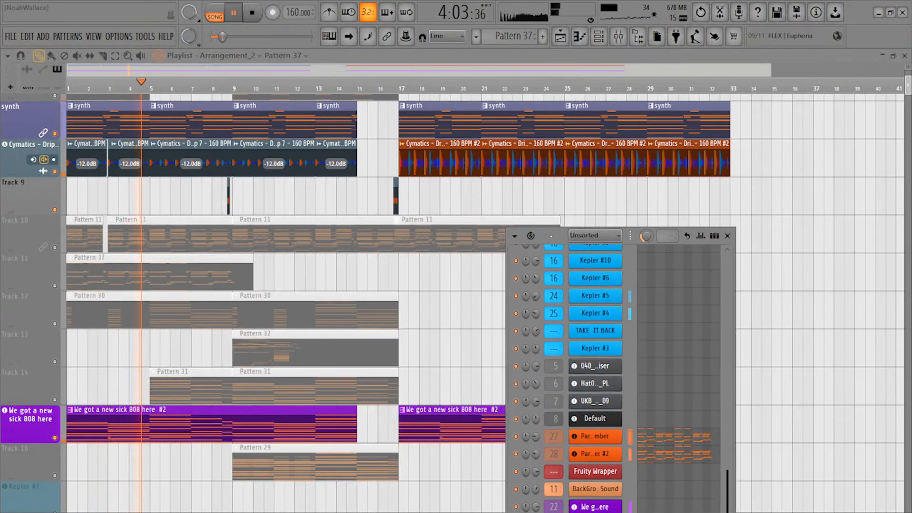
pyautogui.middleClick(182, 196)
pyautogui.scroll(3, 182, 196)
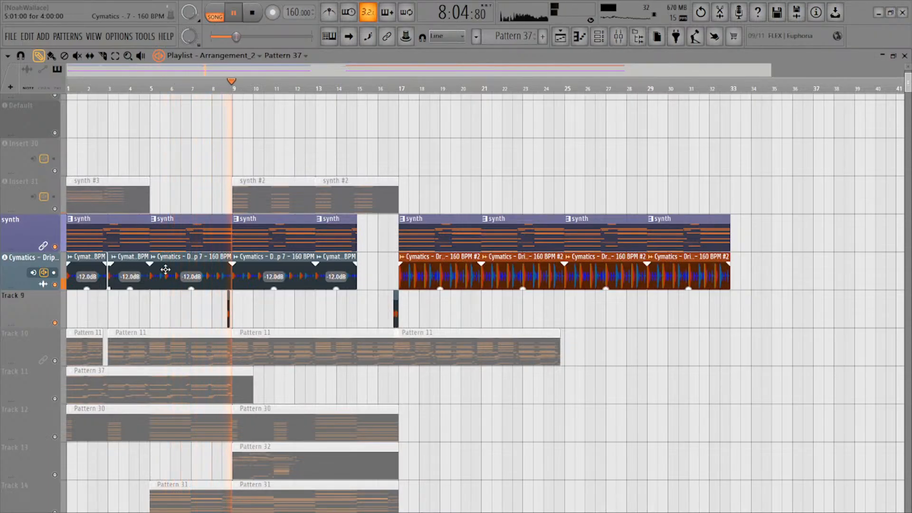
pyautogui.press('space')
# Listen to the live stream preview in YouTube Studio unmuted, pause and mute it, and minimize the browser window
pyautogui.hotkey('alt', 'Tab')
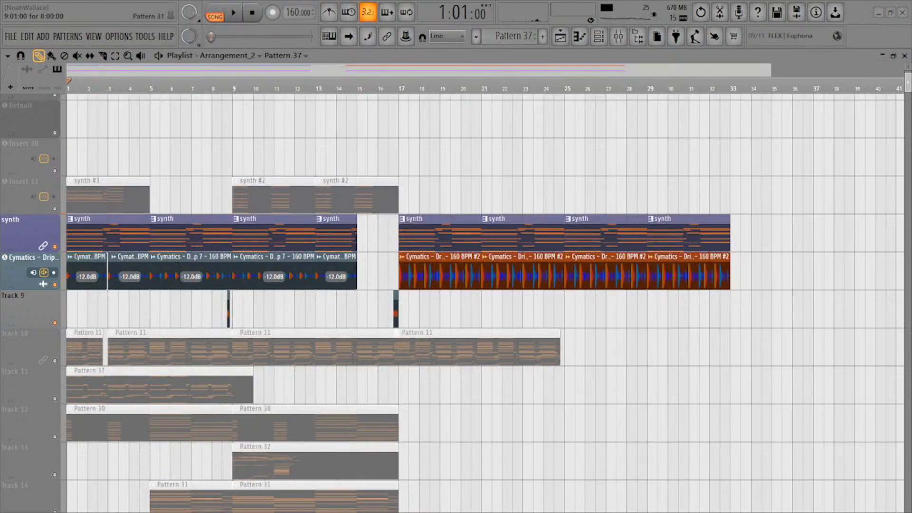
pyautogui.hotkey('alt', 'Tab')
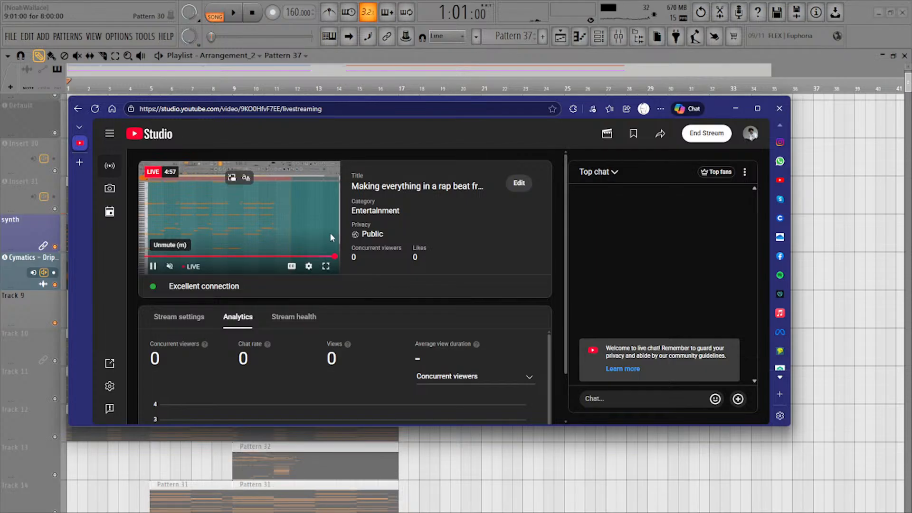
pyautogui.click(170, 266)
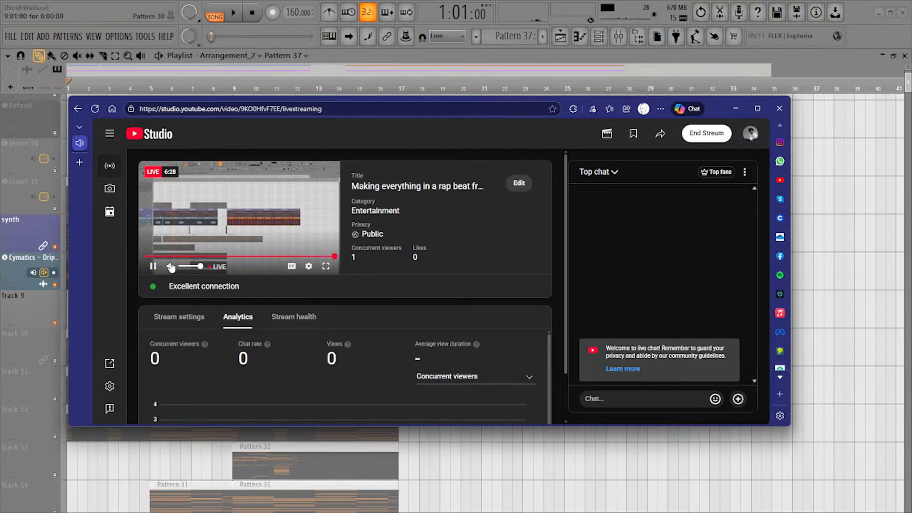
pyautogui.click(152, 266)
pyautogui.moveTo(193, 266); pyautogui.dragTo(182, 281)
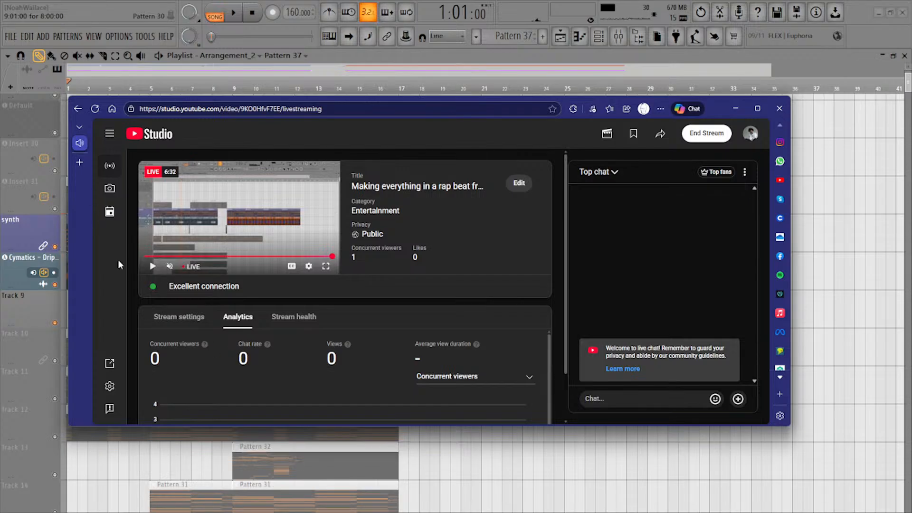
pyautogui.click(736, 108)
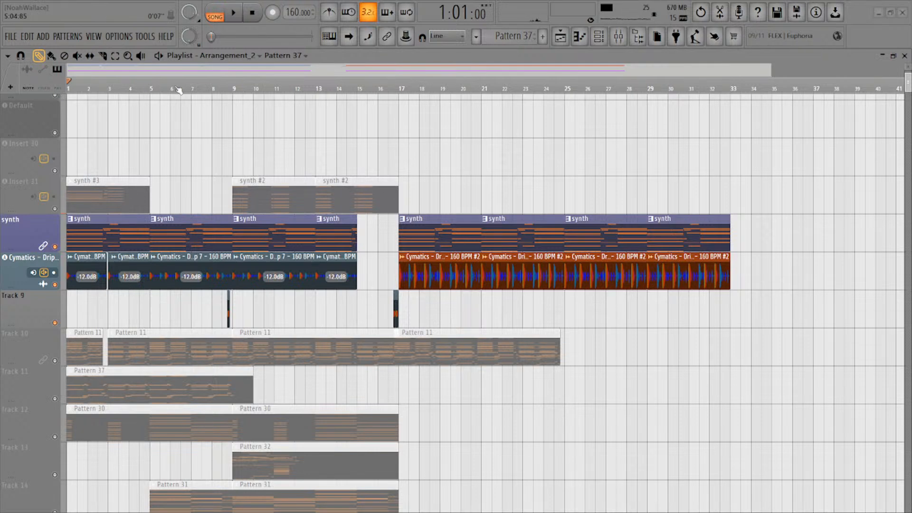
pyautogui.click(10, 37)
pyautogui.click(10, 37)
pyautogui.moveTo(403, 512); pyautogui.dragTo(369, 179)
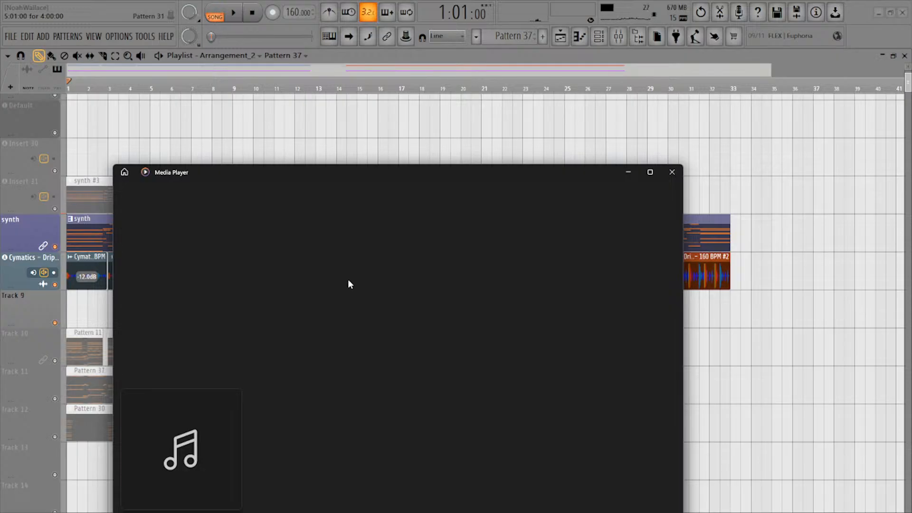
pyautogui.moveTo(341, 172); pyautogui.dragTo(354, 479)
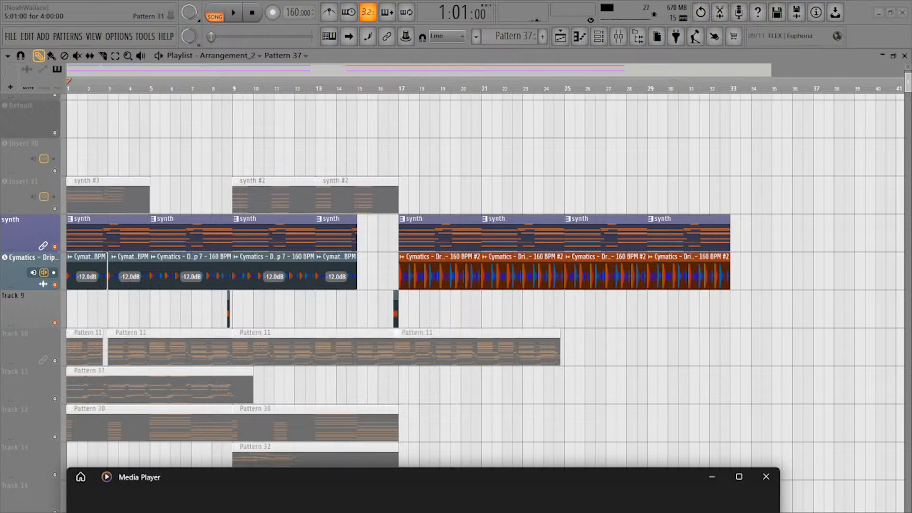
pyautogui.moveTo(295, 481); pyautogui.dragTo(294, 512)
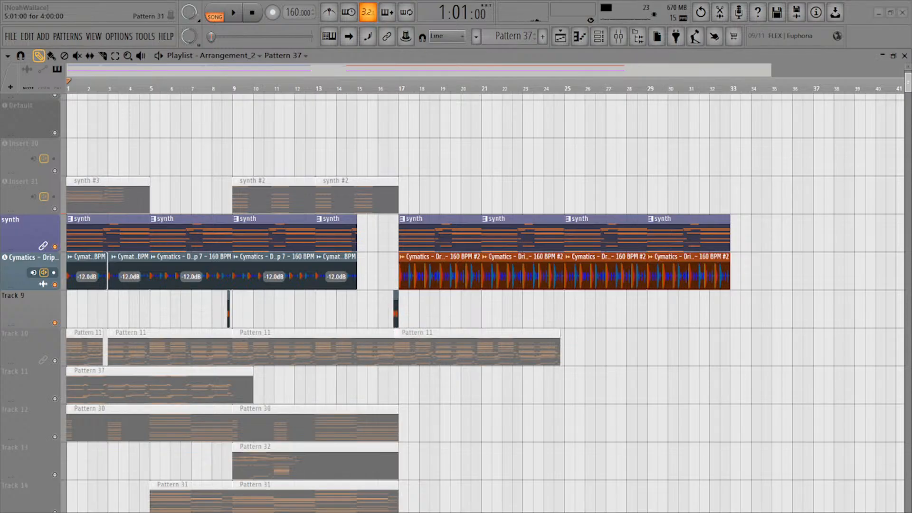
pyautogui.hotkey('alt', 'Tab')
pyautogui.moveTo(59, 501)
pyautogui.press('super')
pyautogui.press('super')
pyautogui.moveTo(90, 88); pyautogui.dragTo(31, 87)
pyautogui.click(10, 37)
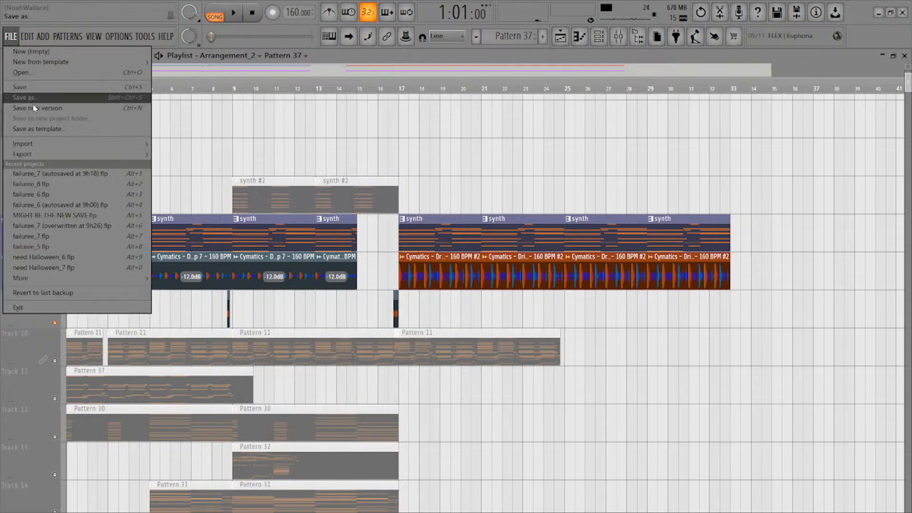
pyautogui.click(185, 110)
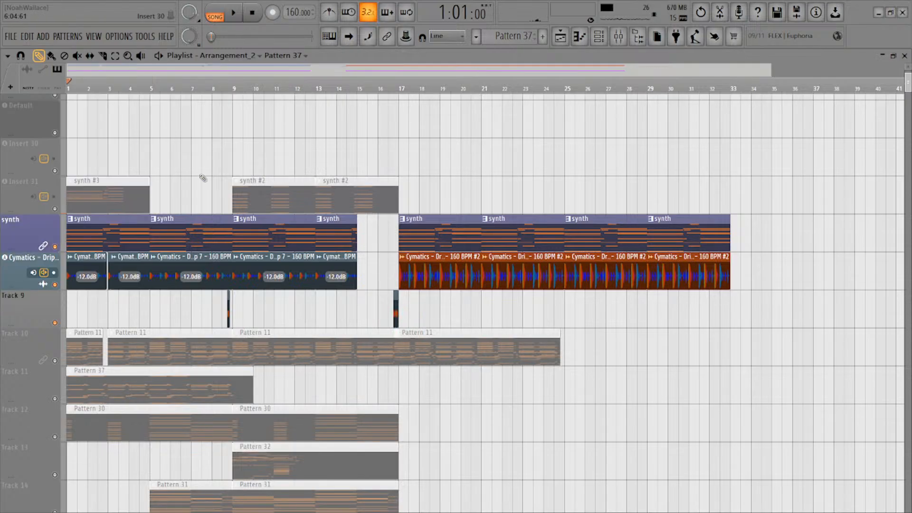
# Examine the whole layout of Arrangement_2 in the playlist, from the synth tracks down to the two pad tracks
pyautogui.keyDown('ctrl'); pyautogui.scroll(-1, 228, 198); pyautogui.keyUp('ctrl')
pyautogui.keyDown('alt'); pyautogui.scroll(-3, 213, 186); pyautogui.keyUp('alt')
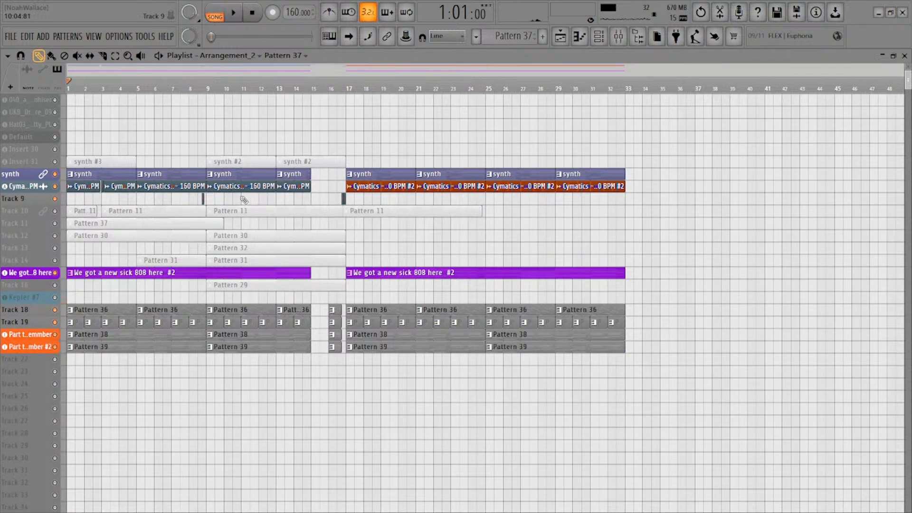
pyautogui.keyDown('alt'); pyautogui.scroll(3, 243, 199); pyautogui.keyUp('alt')
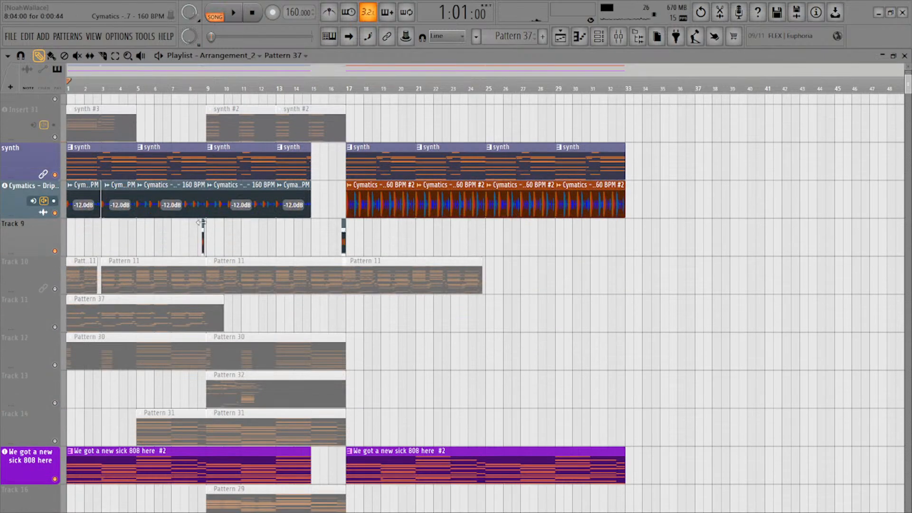
pyautogui.click(12, 37)
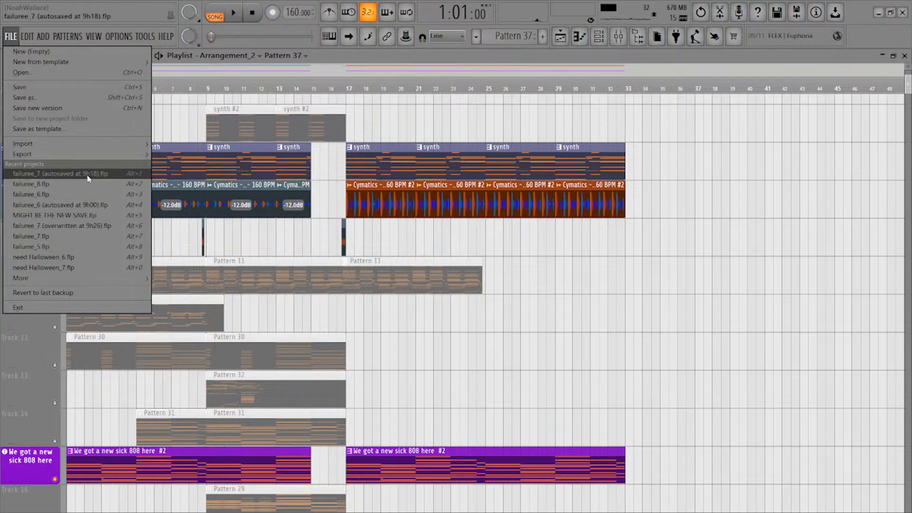
pyautogui.moveTo(44, 37)
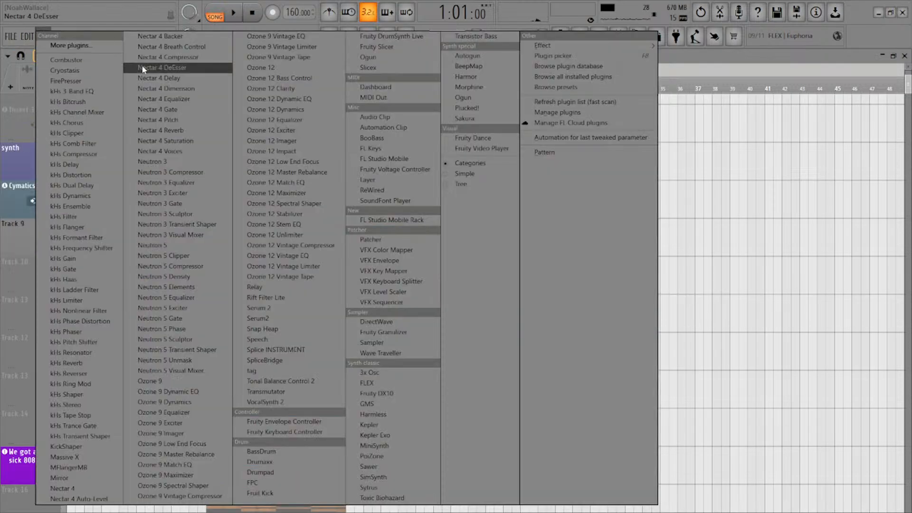
pyautogui.press('Escape')
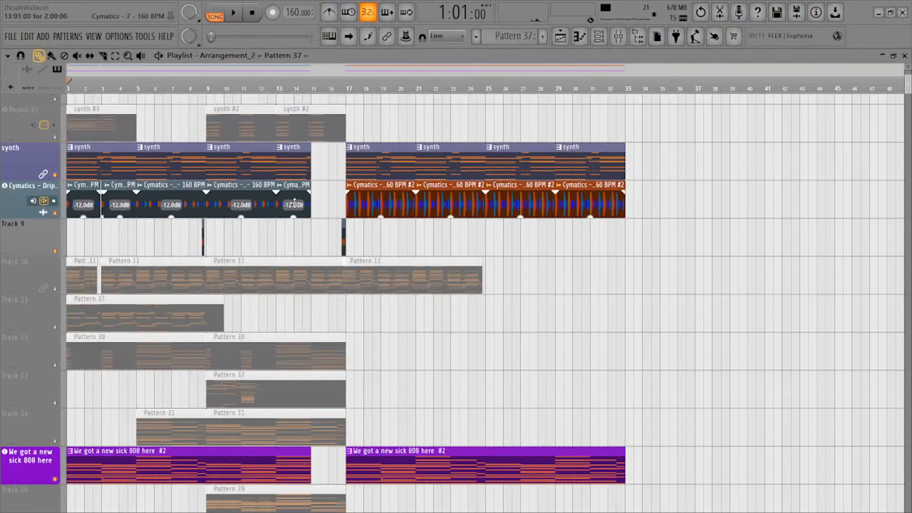
pyautogui.scroll(-2, 306, 209)
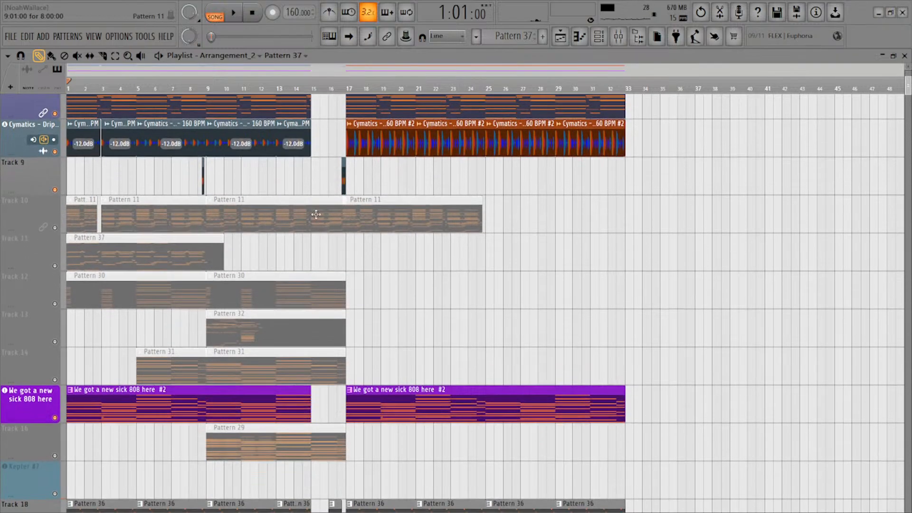
pyautogui.scroll(-4, 319, 228)
pyautogui.scroll(3, 325, 247)
pyautogui.scroll(-2, 327, 249)
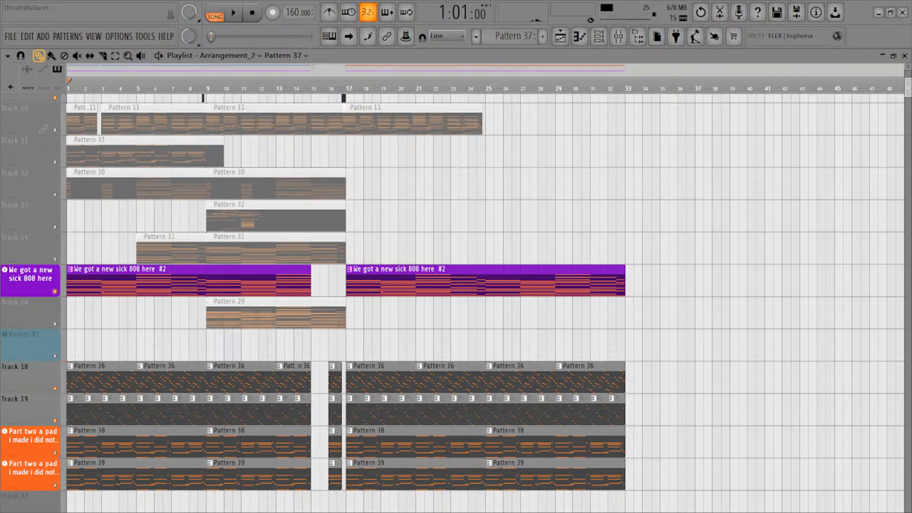
pyautogui.click(13, 38)
pyautogui.click(29, 101)
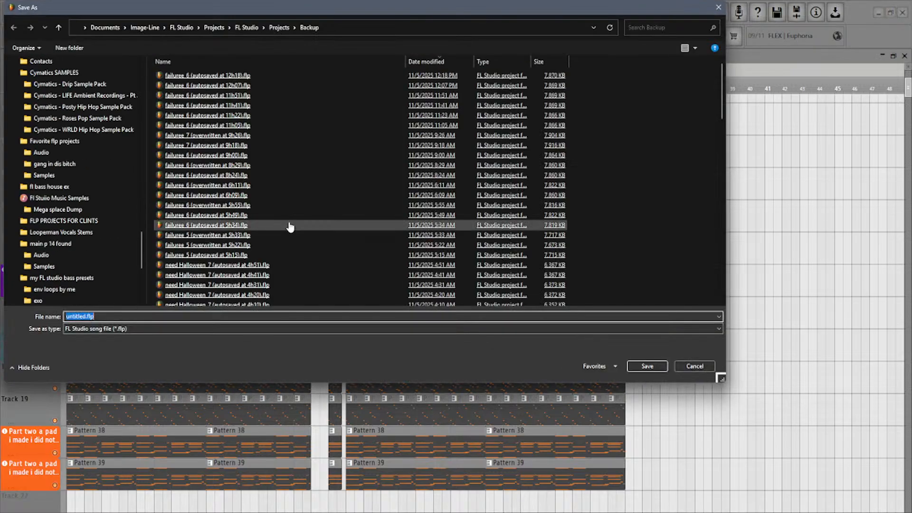
pyautogui.press('Escape')
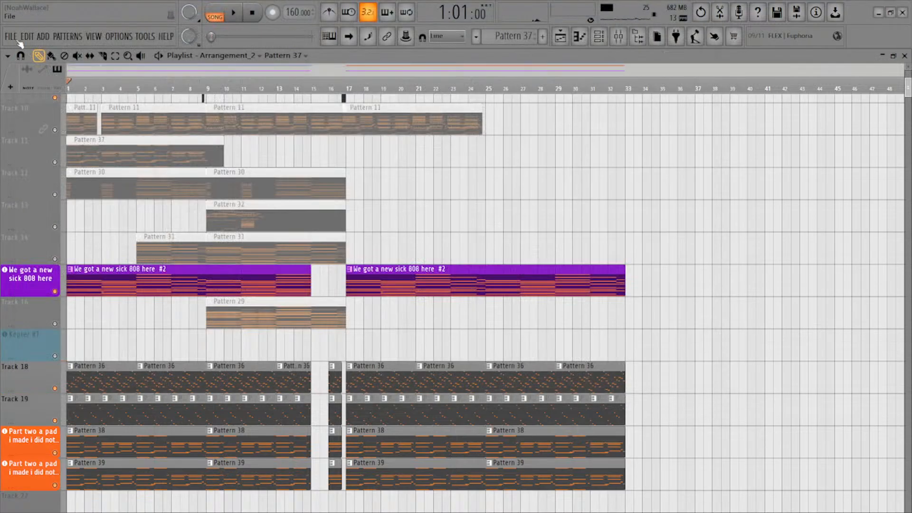
pyautogui.press('F5')
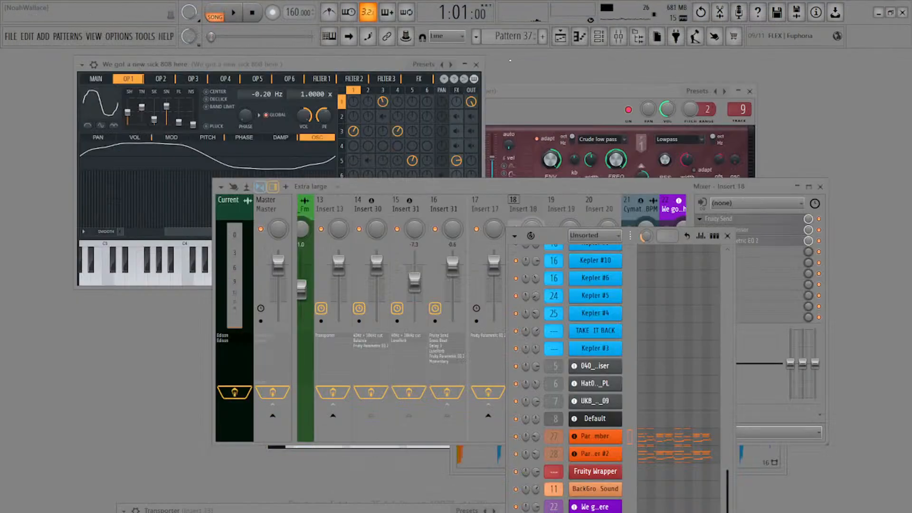
pyautogui.click(561, 37)
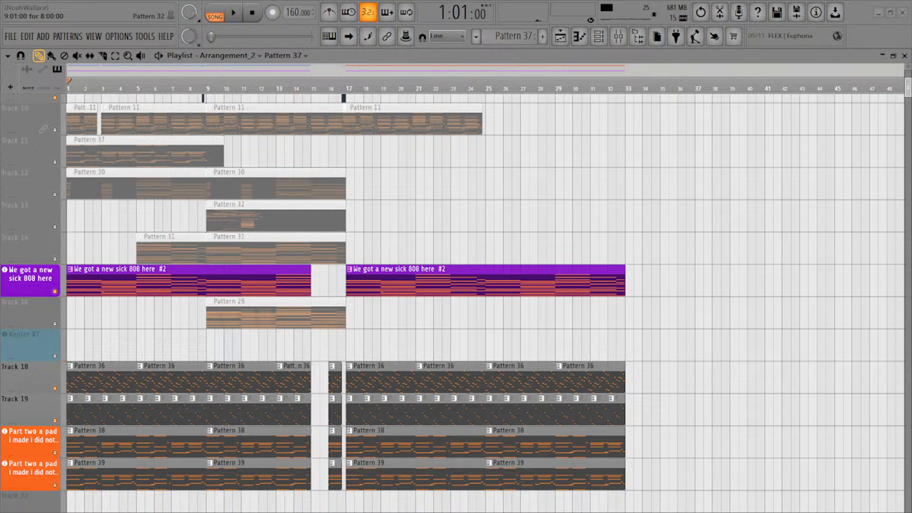
pyautogui.press('F9')
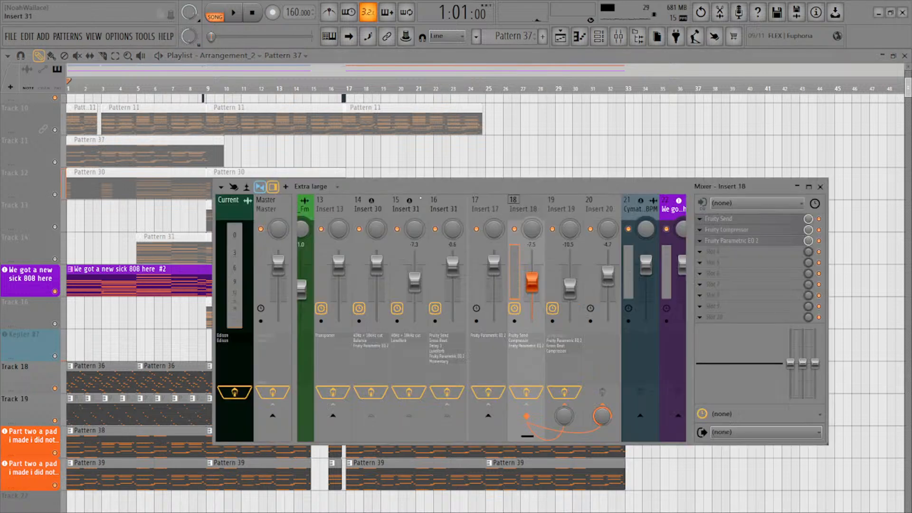
pyautogui.press('F9')
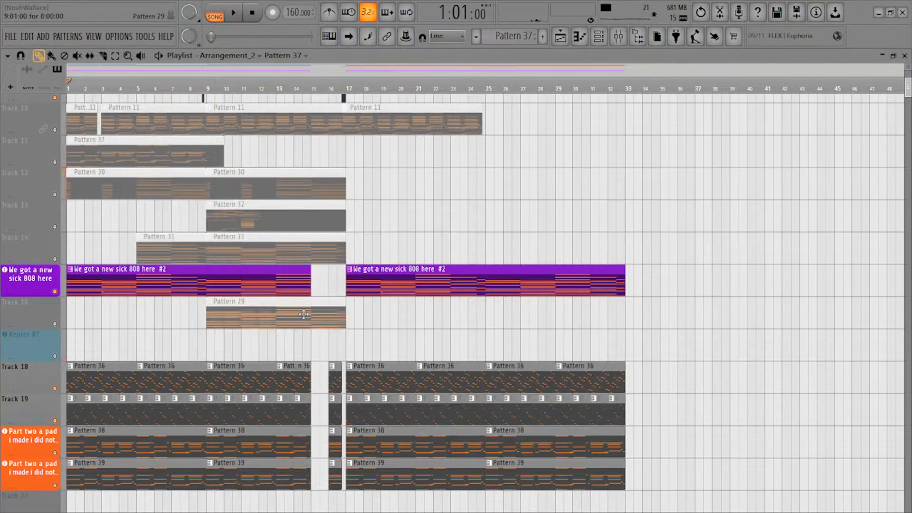
# Play the song from bar 1 while looking over the playlist from the pad tracks up to the synth track, and stop playback
pyautogui.scroll(-1, 312, 314)
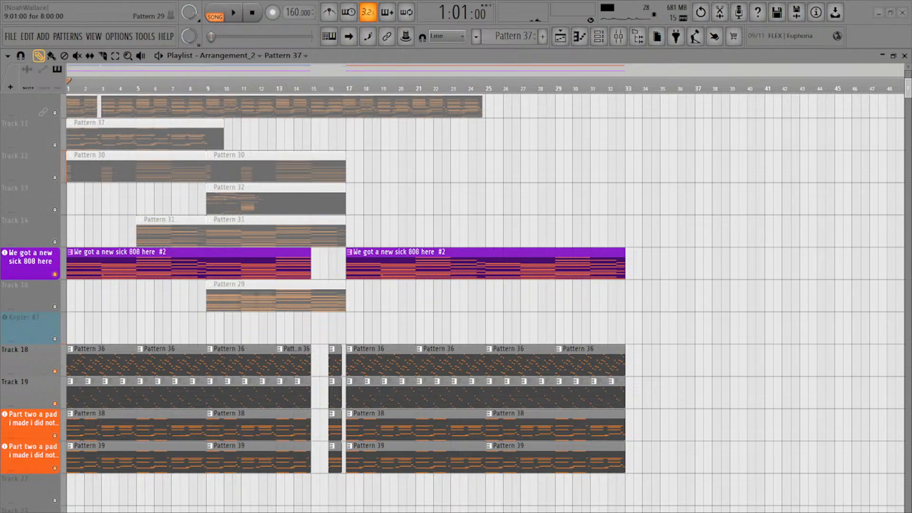
pyautogui.press('space')
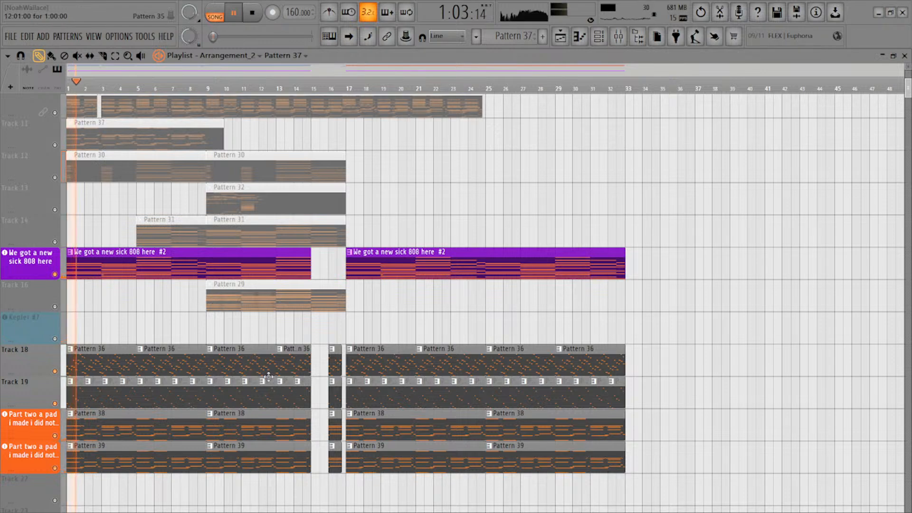
pyautogui.scroll(2, 188, 320)
pyautogui.scroll(2, 209, 381)
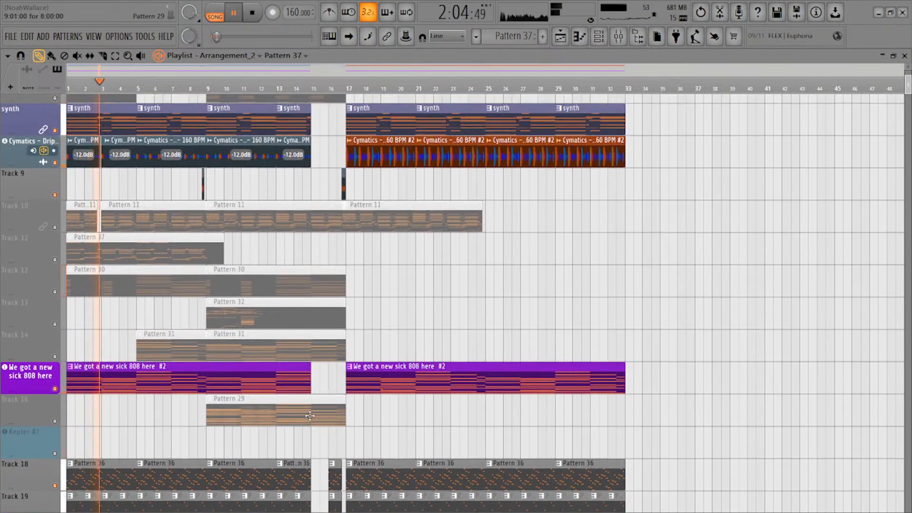
pyautogui.scroll(3, 169, 381)
pyautogui.press('space')
# Open the synth pattern in the piano roll and transpose five notes of the second chord, around bar 3, up one octave
pyautogui.doubleClick(109, 196)
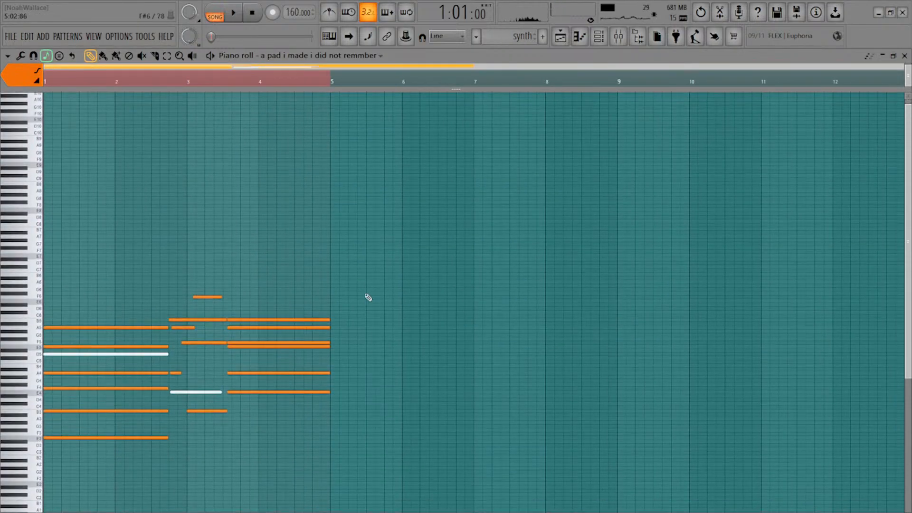
pyautogui.moveTo(207, 288); pyautogui.dragTo(206, 423)
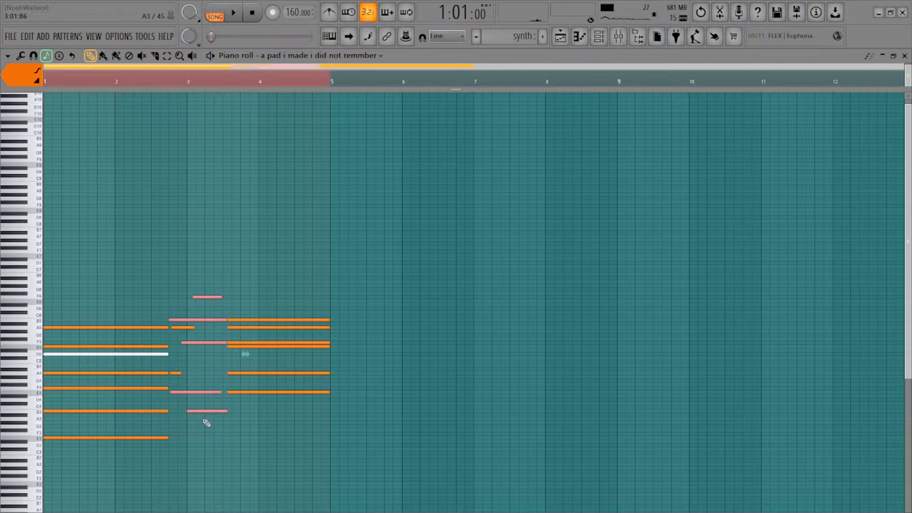
pyautogui.hotkey('ctrl', 'Up')
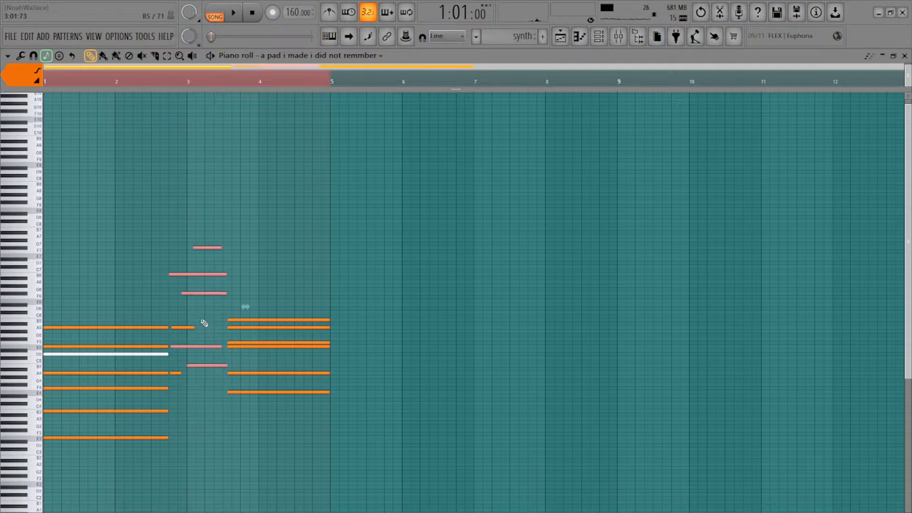
# Start song playback and unmute the D5 note in the first chord of the synth pattern
pyautogui.press('space')
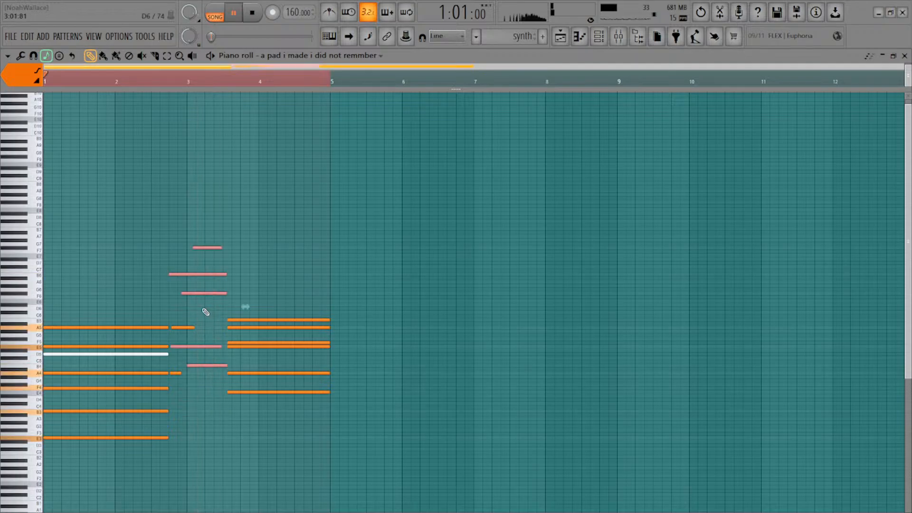
pyautogui.press('t')
pyautogui.click(153, 362)
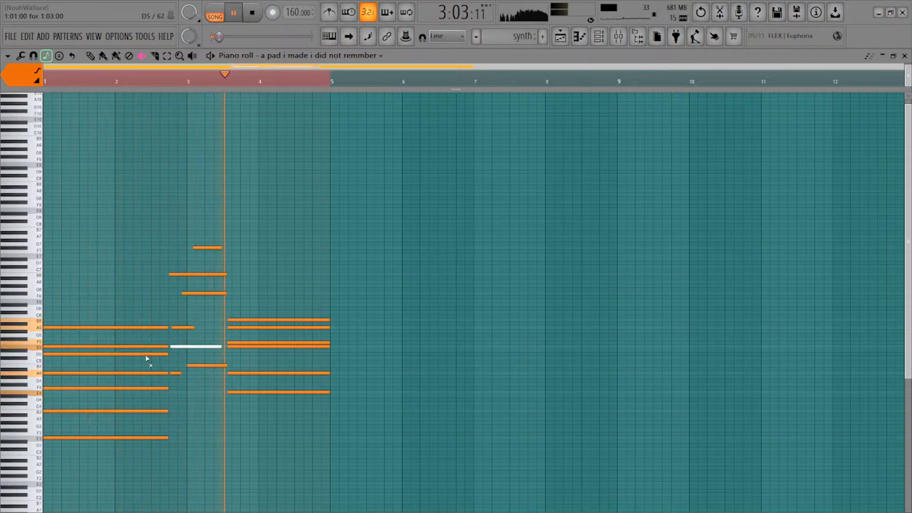
# Select the second chord's notes, stop playback, and reduce the height of the velocity lane to expose more of the note grid
pyautogui.moveTo(221, 241); pyautogui.dragTo(186, 409)
pyautogui.press('space')
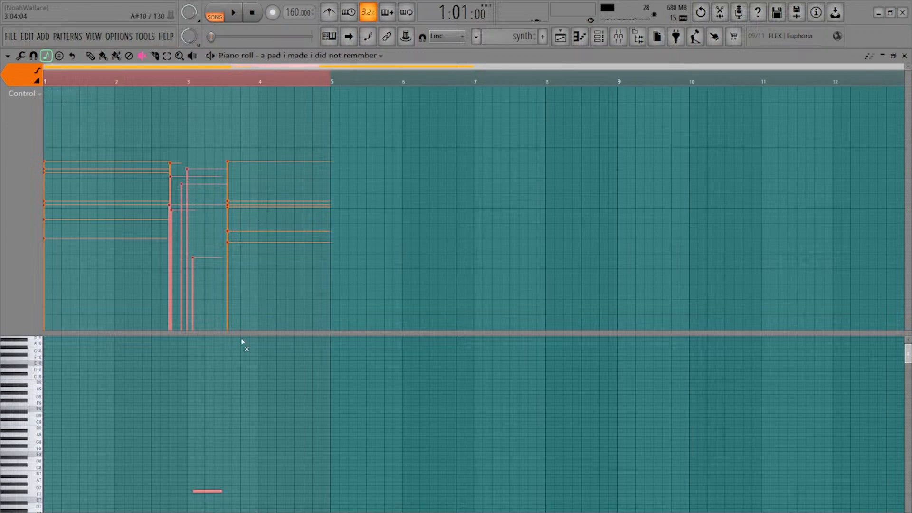
pyautogui.moveTo(243, 332); pyautogui.dragTo(260, 267)
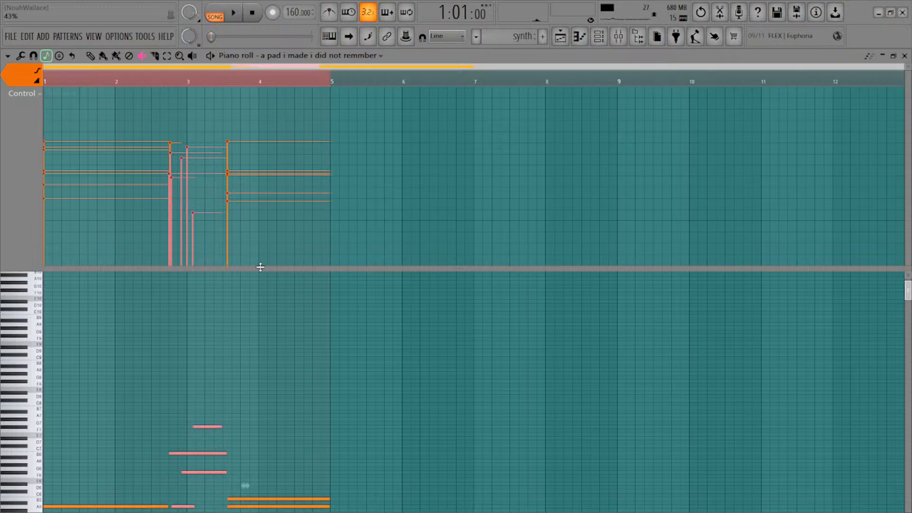
pyautogui.moveTo(238, 267); pyautogui.dragTo(259, 200)
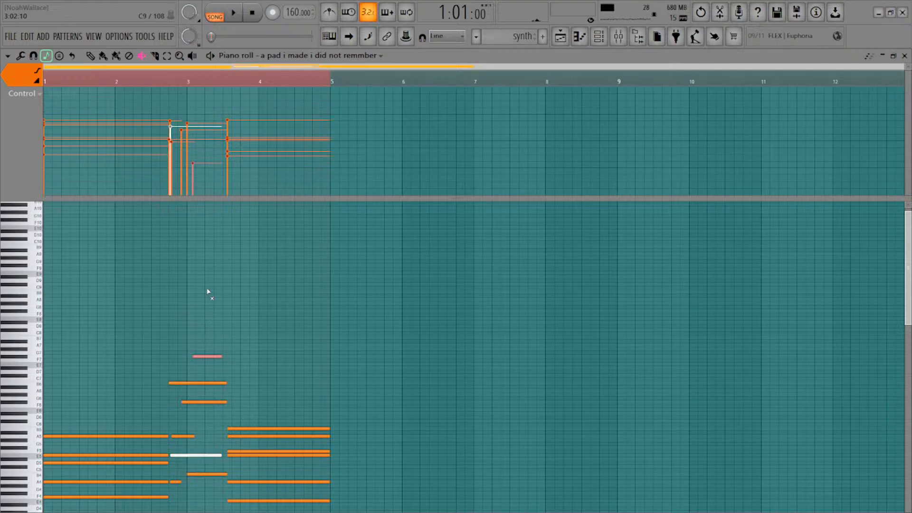
# Lower the velocity of the B4 note that starts at bar 3 in the second chord
pyautogui.moveTo(188, 332); pyautogui.dragTo(205, 501)
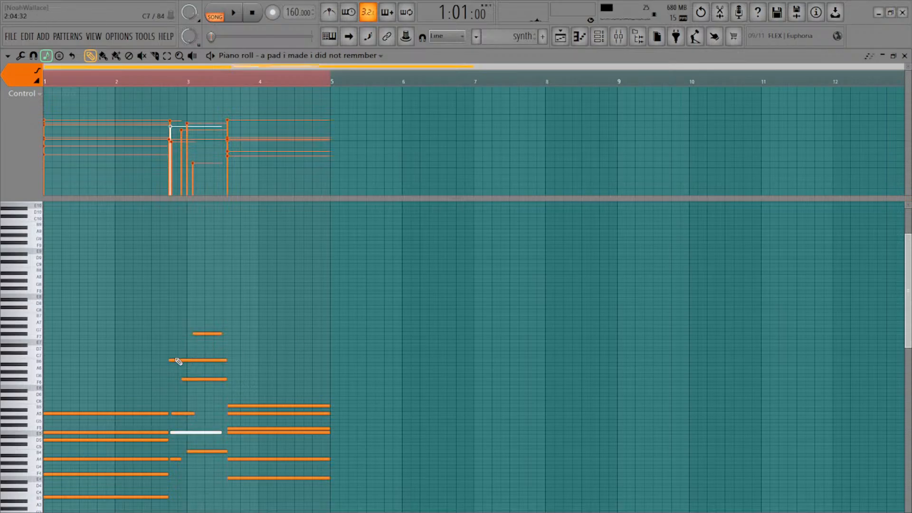
pyautogui.scroll(3, 180, 370)
pyautogui.scroll(4, 190, 392)
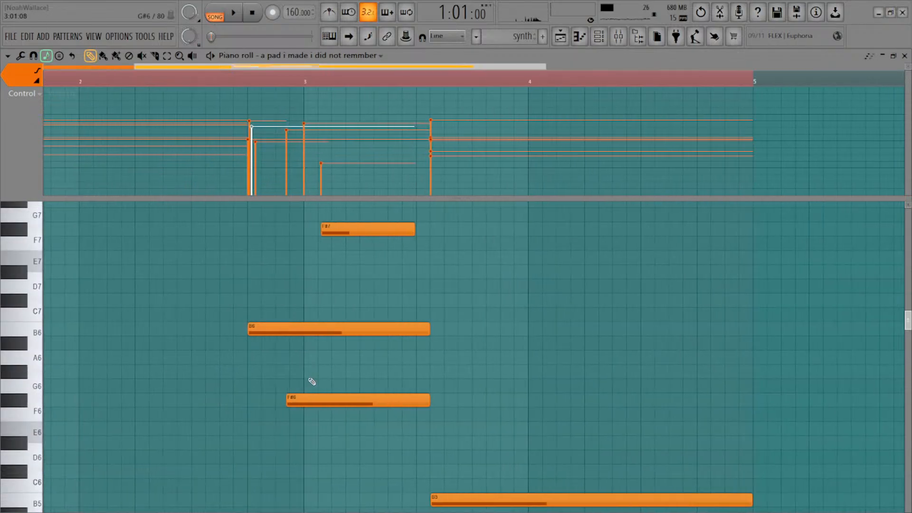
pyautogui.scroll(-2, 314, 380)
pyautogui.scroll(-6, 333, 422)
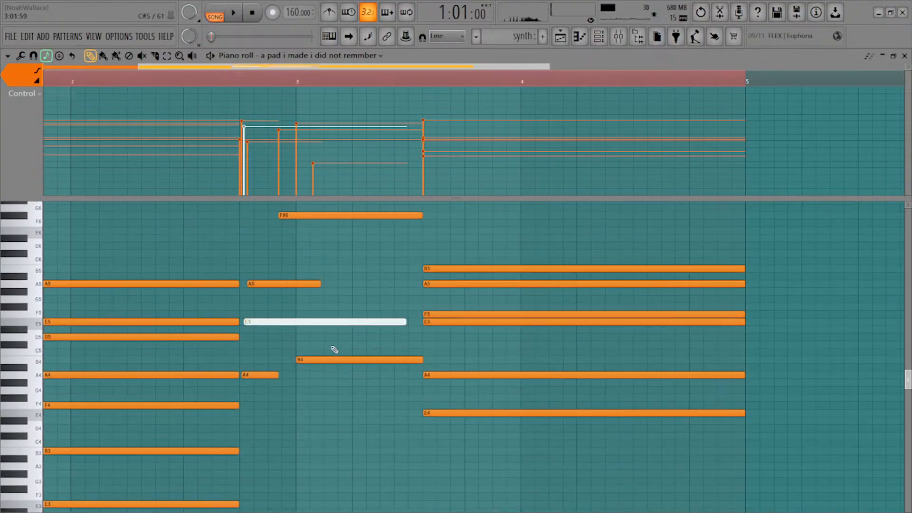
pyautogui.moveTo(303, 240); pyautogui.dragTo(308, 243)
# Unmute the second chord's E5 note, and raise its short A5 note to B5 and lengthen it toward the chord's end
pyautogui.scroll(4, 334, 289)
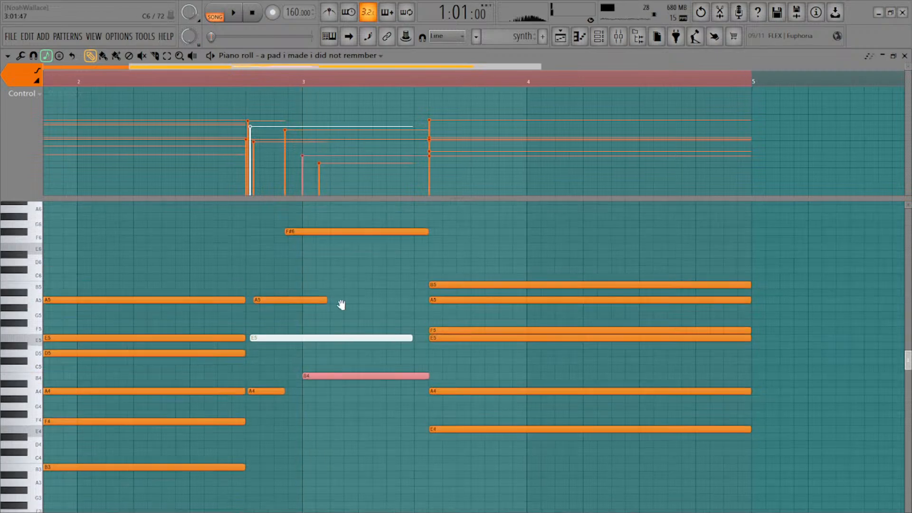
pyautogui.press('t')
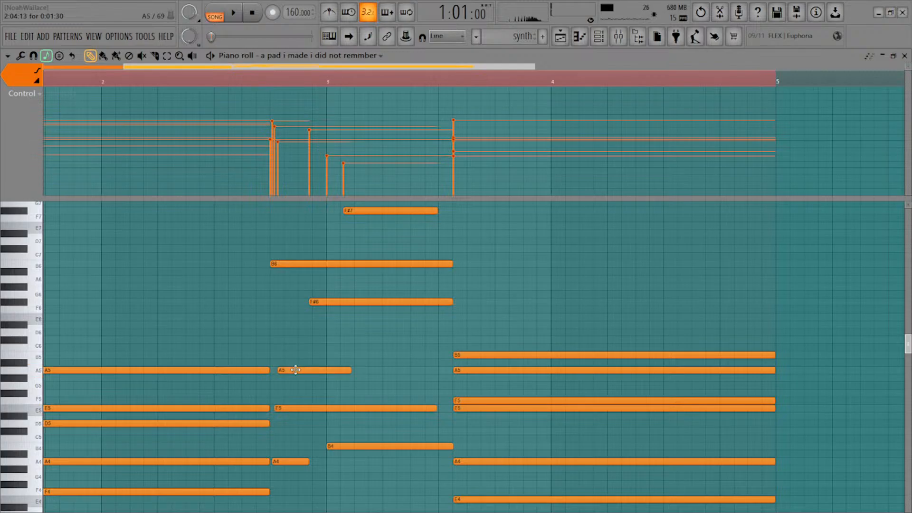
pyautogui.moveTo(296, 363); pyautogui.dragTo(295, 354)
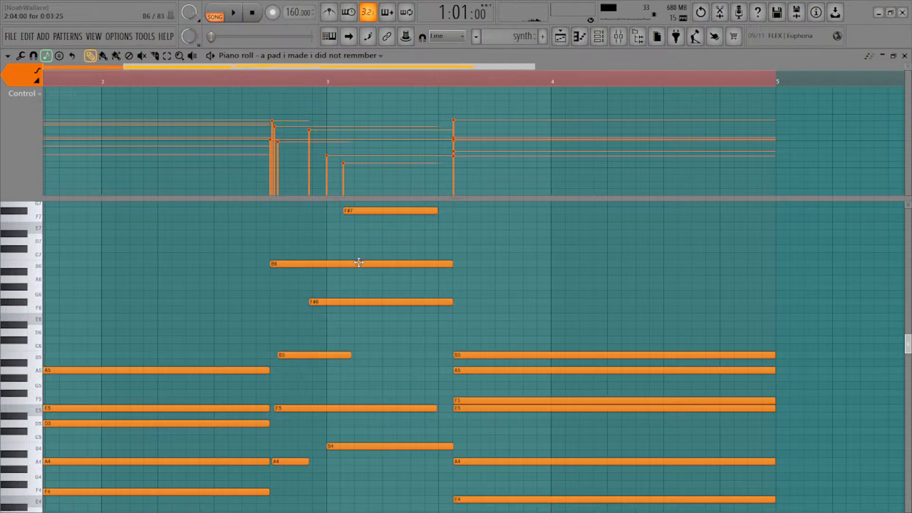
pyautogui.click(331, 268)
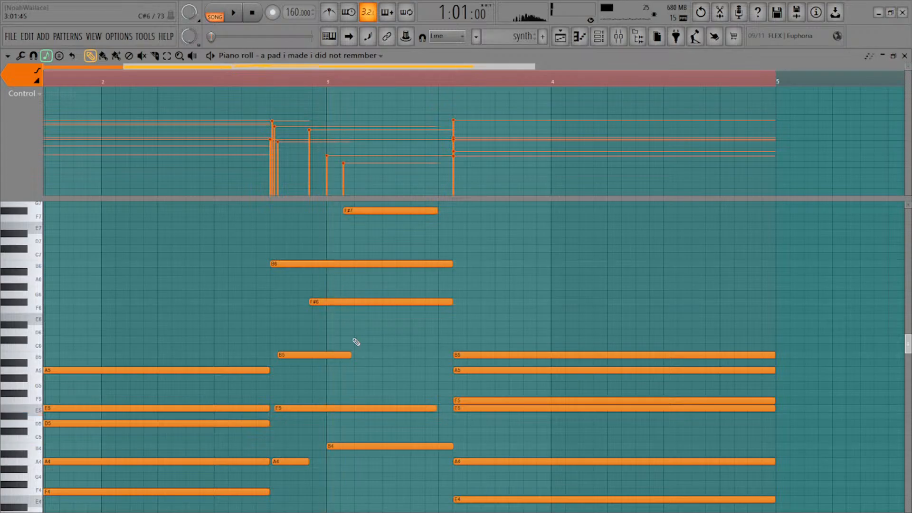
# Listen to the edited synth chords from bar 1, stop playback, and view the whole four-bar progression
pyautogui.press('space')
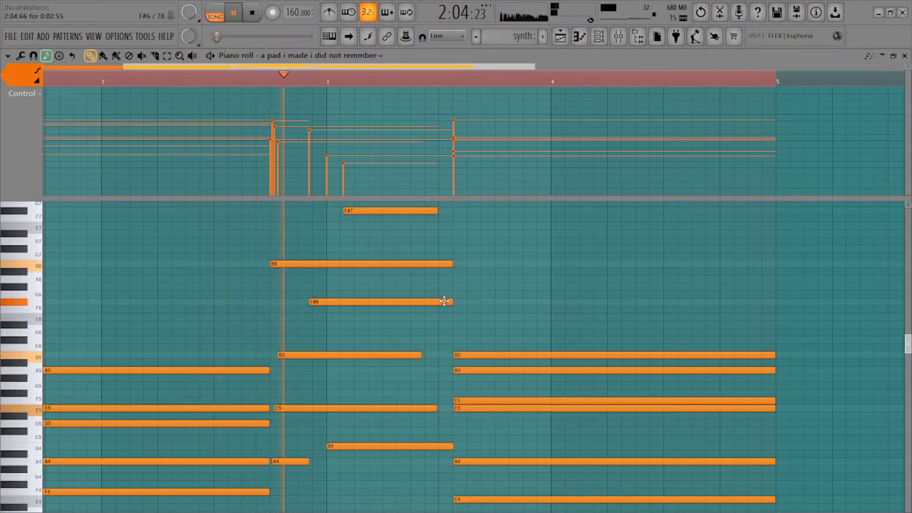
pyautogui.press('space')
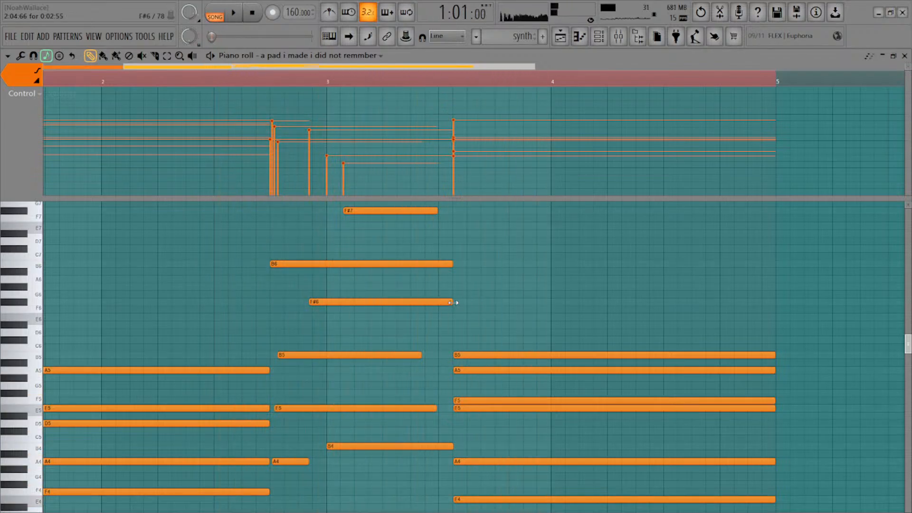
pyautogui.scroll(-4, 362, 322)
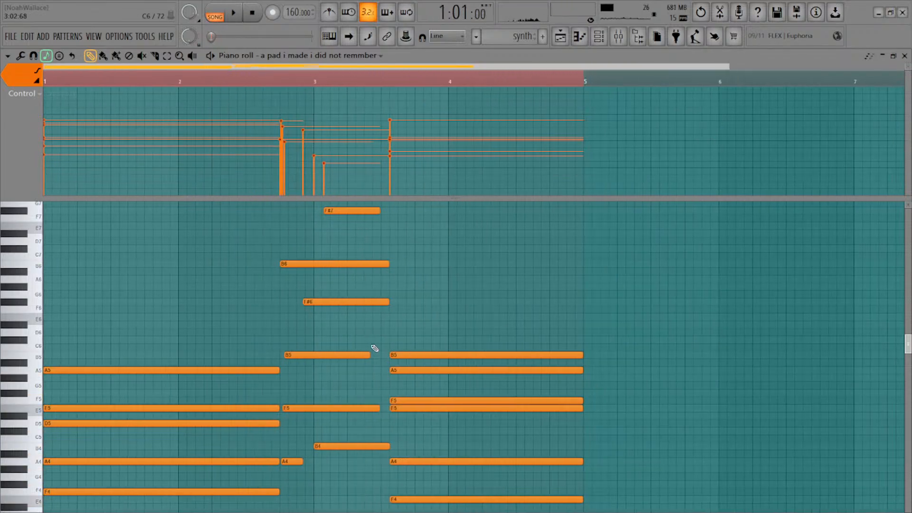
pyautogui.scroll(-4, 372, 352)
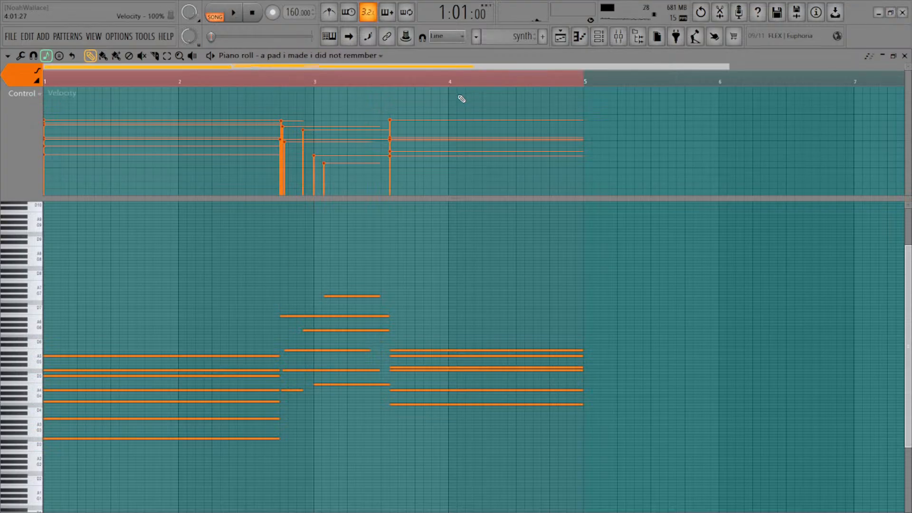
# Step through the neighbouring patterns and examine the notes of LEX_DC_synth_airy_one_shot_pluck_Fm #3 in the piano roll
pyautogui.press('Down')
pyautogui.press('Up')
pyautogui.press('Down')
pyautogui.press('Up')
pyautogui.press('Down')
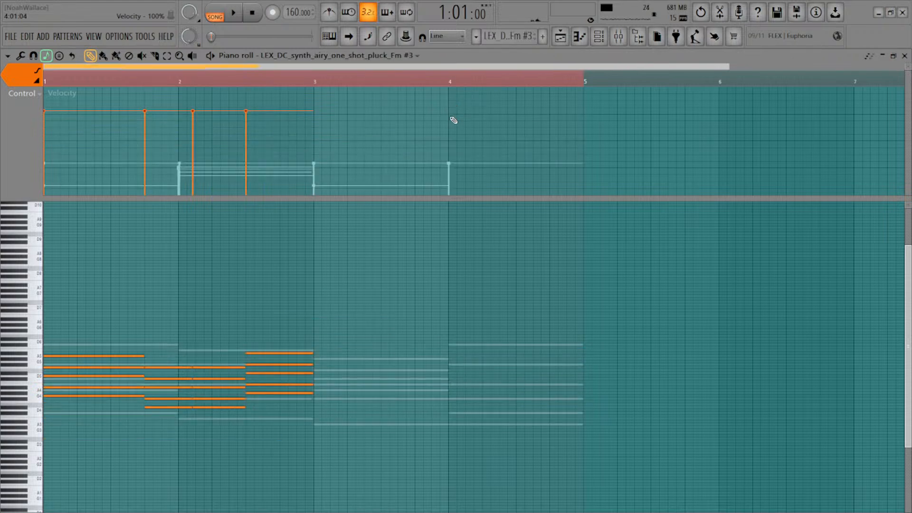
pyautogui.press('Up')
pyautogui.press('Down')
pyautogui.scroll(-2, 182, 341)
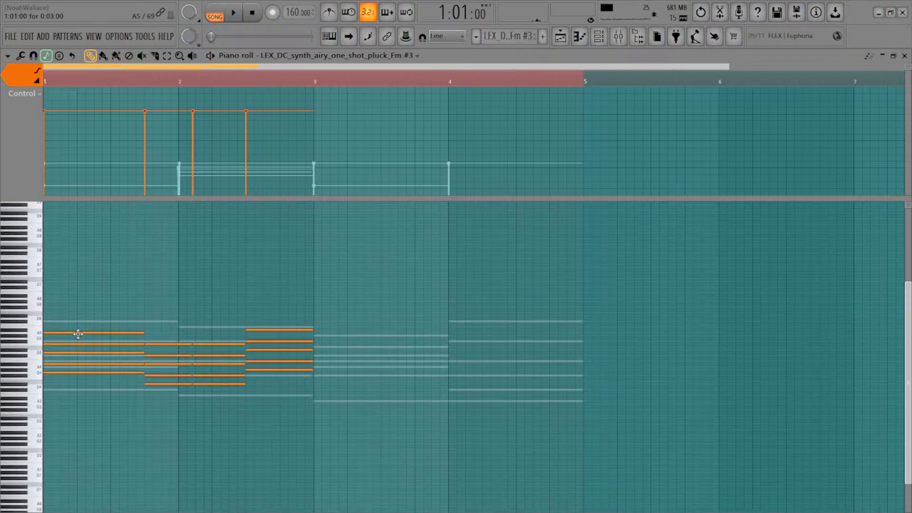
# Switch playback to pattern mode and listen to the pluck #3 pattern, the synth pattern and the LEX_DC_synth_airy_one_shot_pluck_Fm pattern in turn
pyautogui.click(234, 16)
pyautogui.click(216, 13)
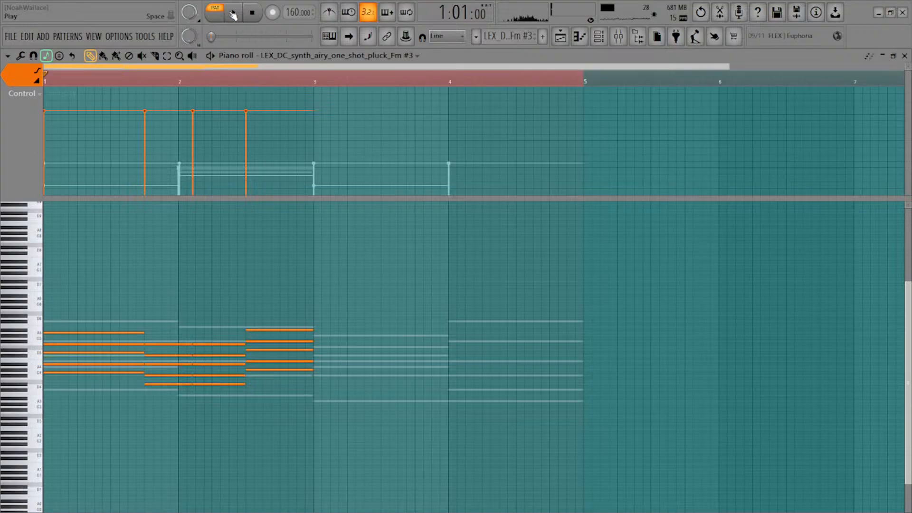
pyautogui.scroll(-2, 280, 224)
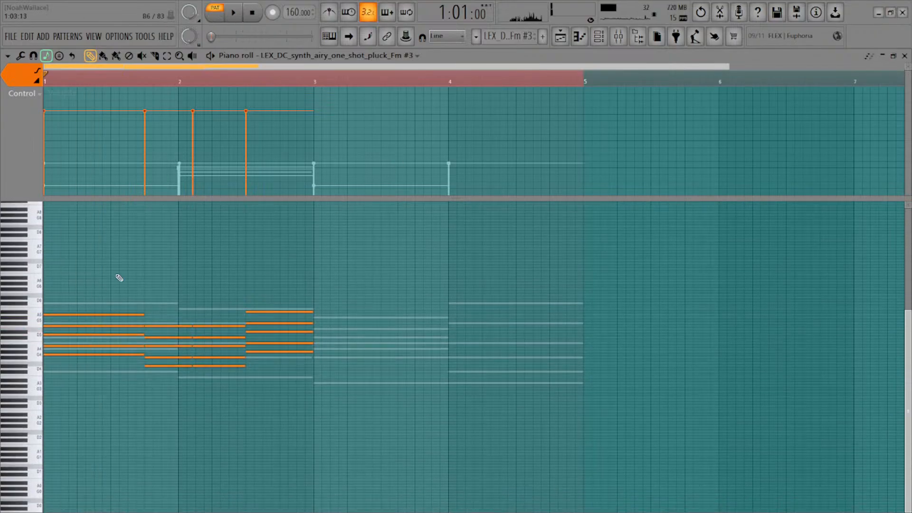
pyautogui.click(237, 21)
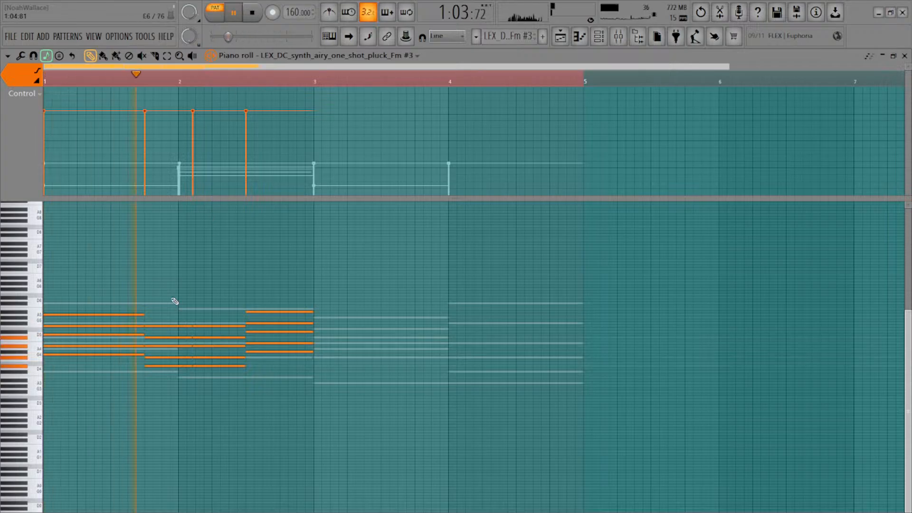
pyautogui.press('KP_Add')
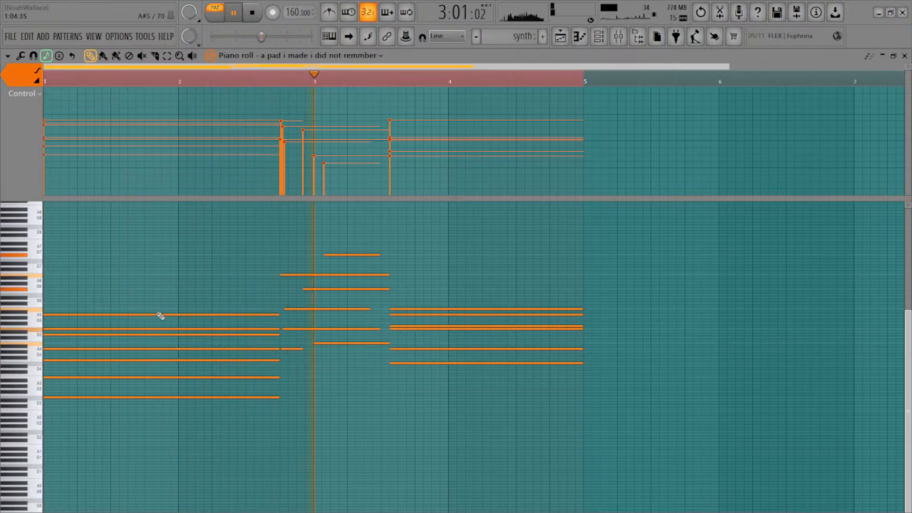
pyautogui.press('KP_Add')
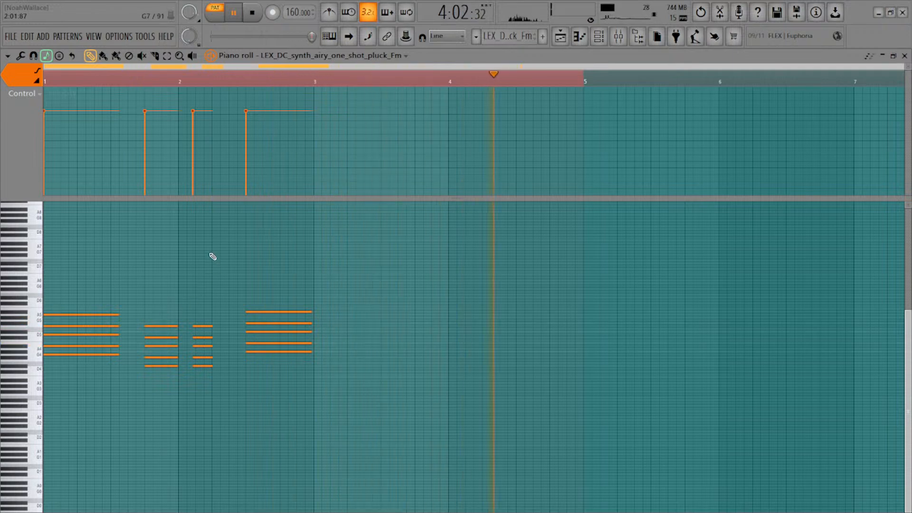
# Step through and listen to the synth, synth #3 and bass patterns, ending on Pattern 9
pyautogui.press('KP_Add')
pyautogui.press('KP_Add')
pyautogui.press('KP_Add')
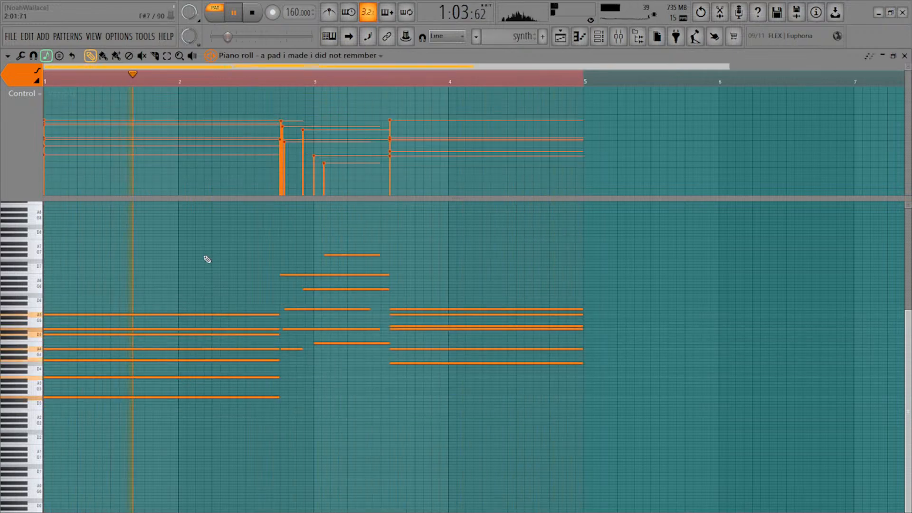
pyautogui.press('KP_Add')
pyautogui.press('KP_Add')
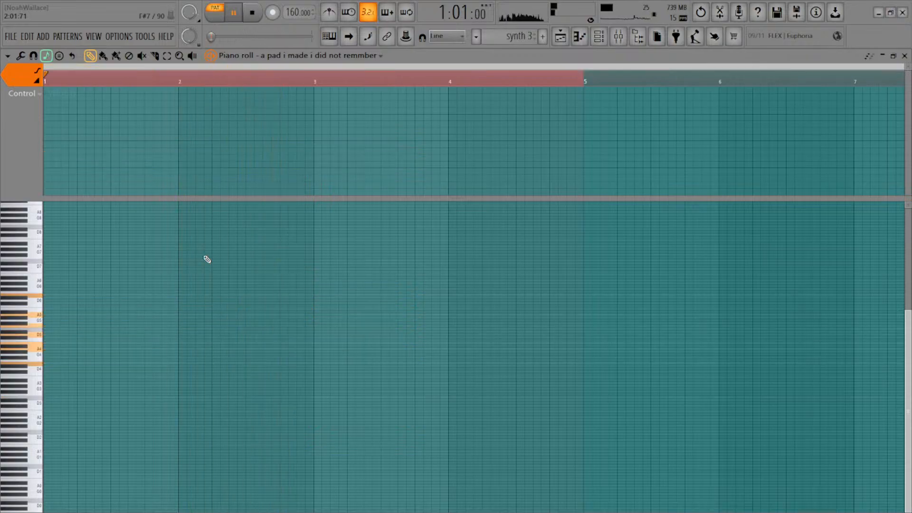
pyautogui.press('KP_Add')
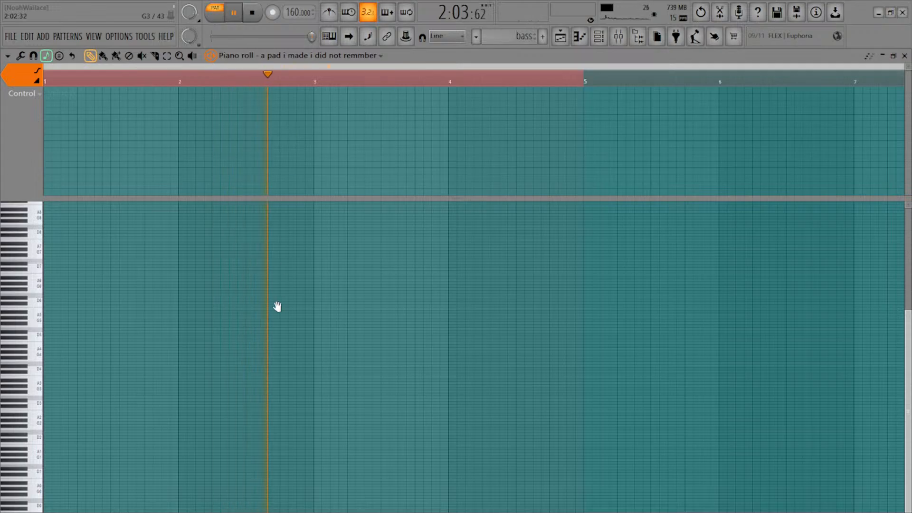
pyautogui.press('KP_Add')
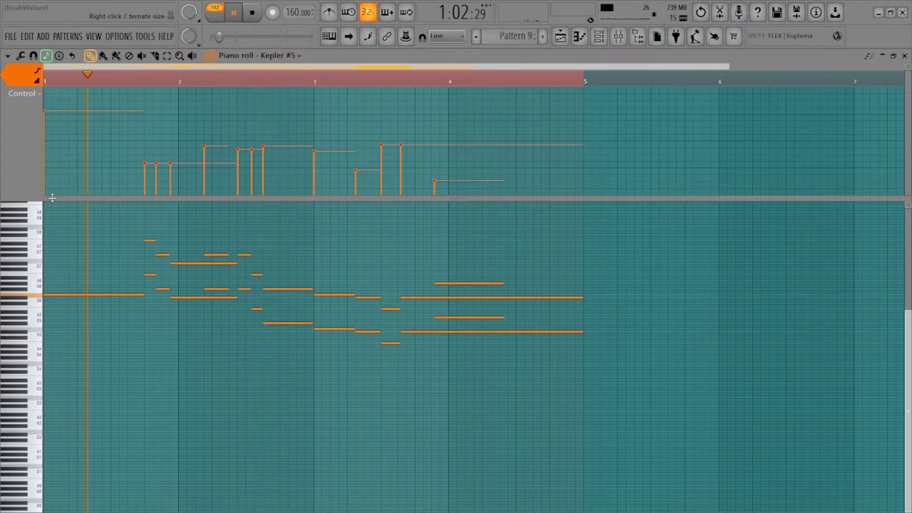
# Open the Kepler #5 channel from the channel rack and inspect its miscellaneous channel settings and synth controls
pyautogui.click(599, 36)
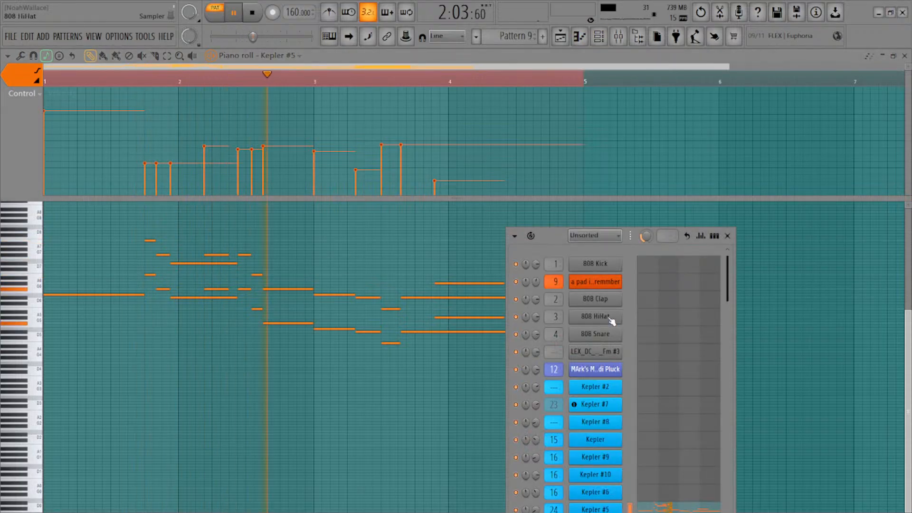
pyautogui.scroll(-4, 665, 364)
pyautogui.click(584, 440)
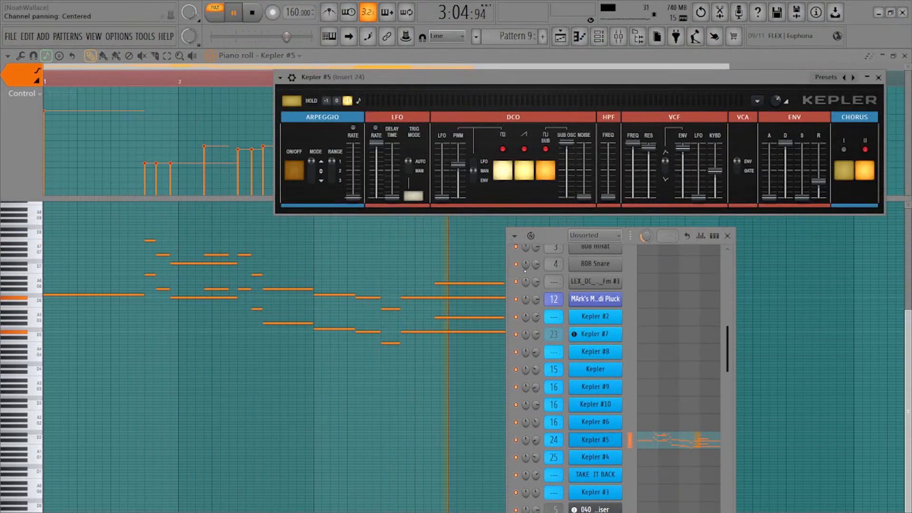
pyautogui.click(292, 77)
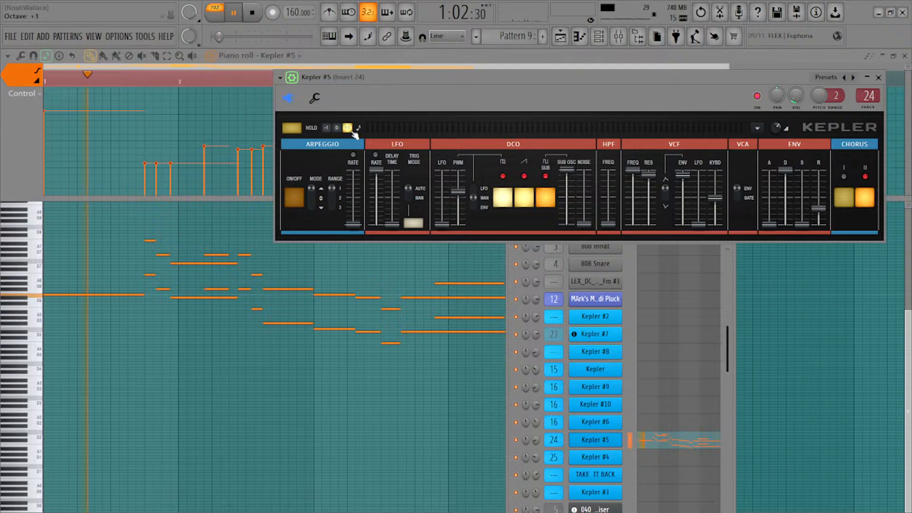
pyautogui.click(315, 98)
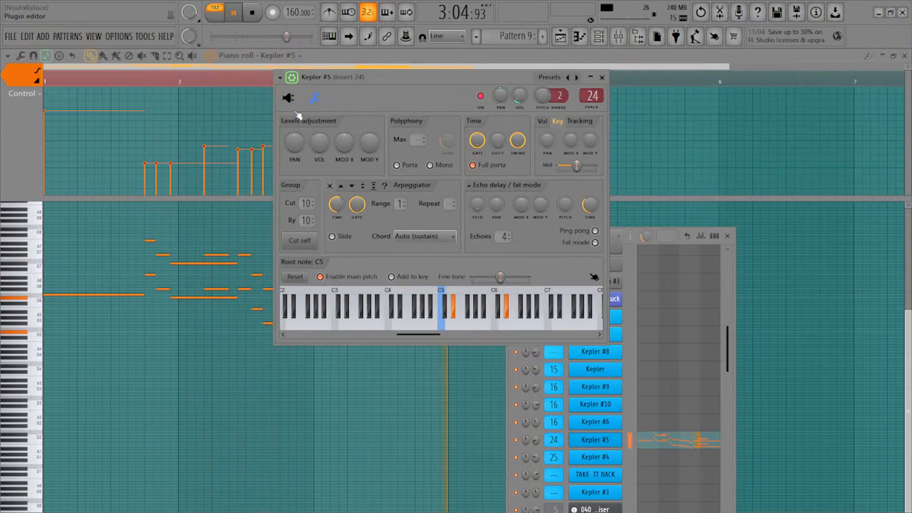
pyautogui.click(288, 98)
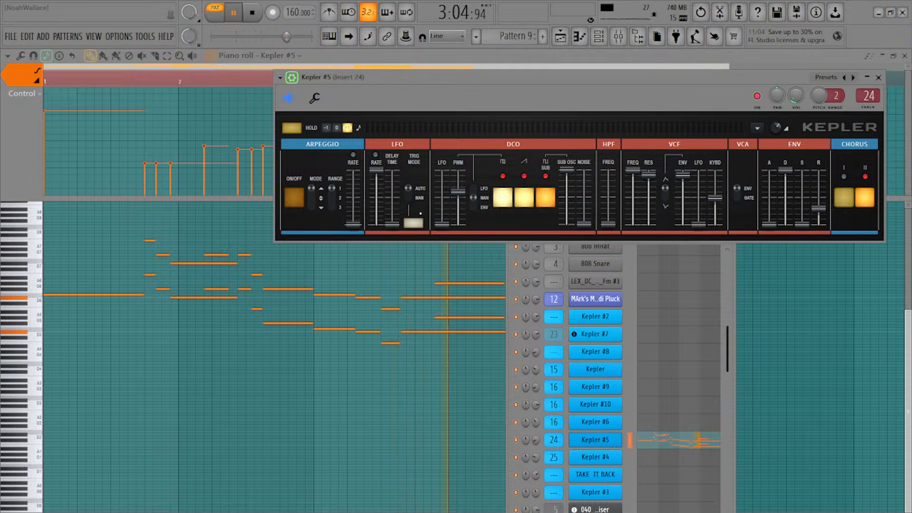
pyautogui.click(741, 196)
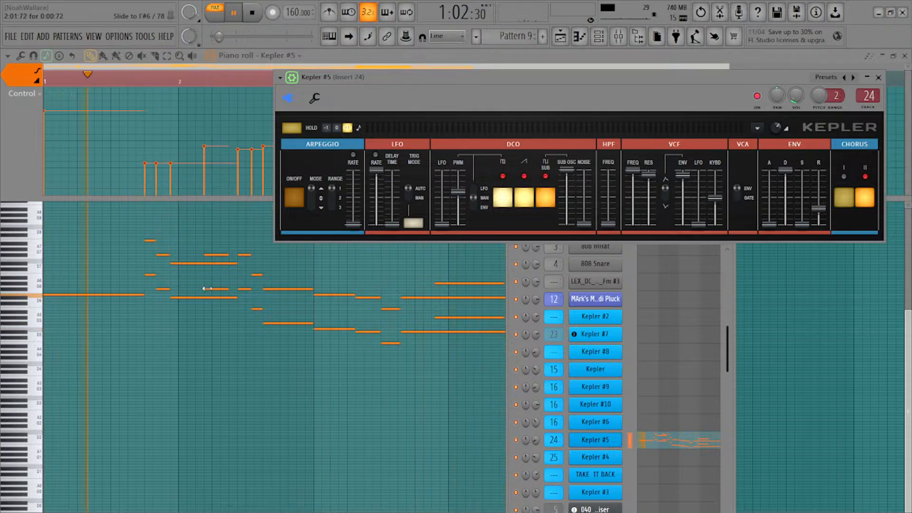
# Examine Pattern 9's Kepler #5 notes across bars 1 to 4 in the piano roll
pyautogui.keyDown('ctrl'); pyautogui.rightClick(160, 279); pyautogui.keyUp('ctrl')
pyautogui.scroll(-8, 351, 284)
pyautogui.scroll(-2, 447, 287)
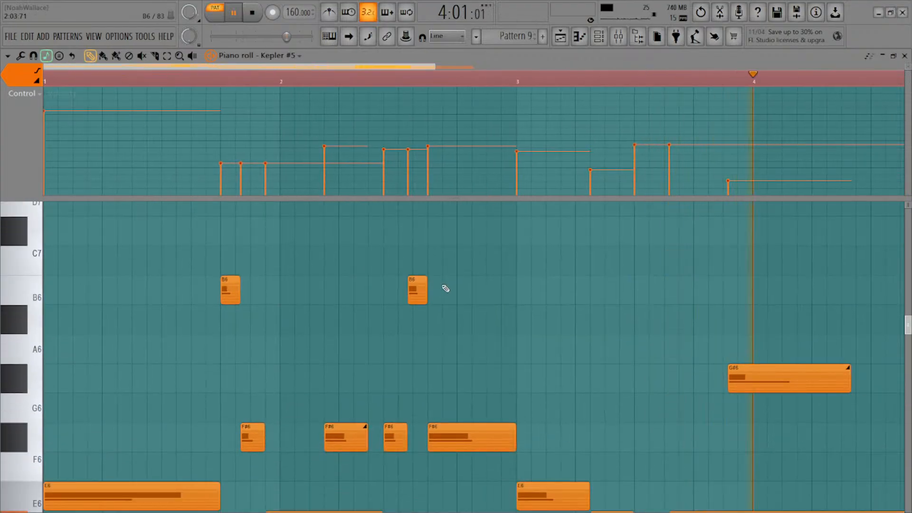
pyautogui.scroll(-6, 475, 299)
pyautogui.scroll(-2, 428, 346)
pyautogui.scroll(-4, 422, 324)
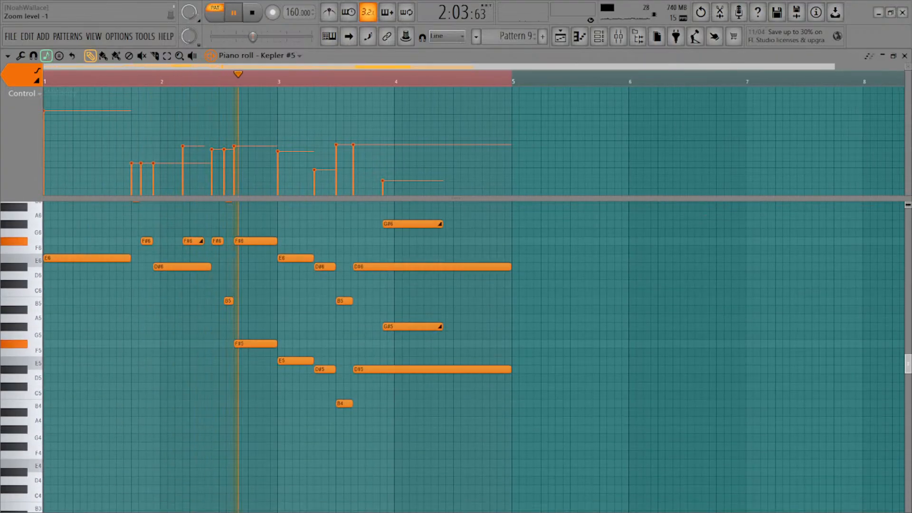
pyautogui.scroll(3, 427, 286)
pyautogui.scroll(1, 256, 314)
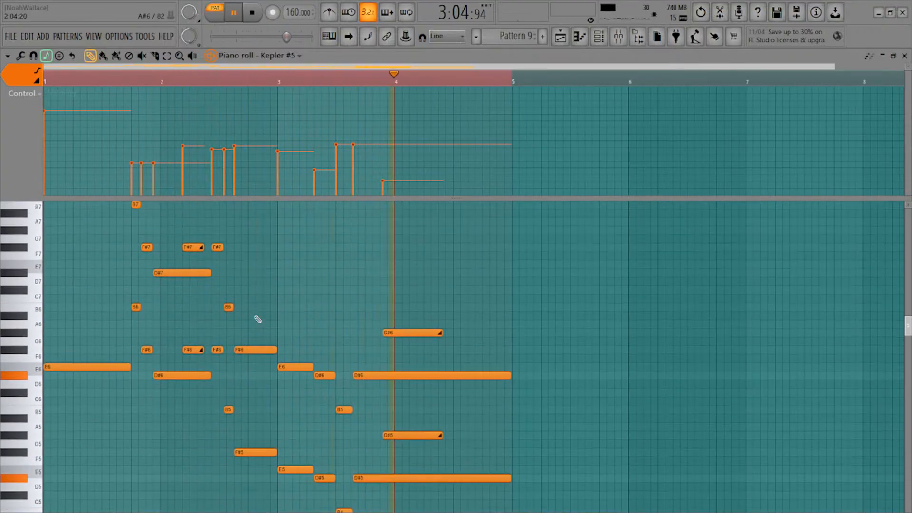
# Select every Kepler #5 note except the opening E6 and lengthen them by about three steps
pyautogui.moveTo(135, 282)
pyautogui.mouseDown()
pyautogui.moveTo(184, 280)
pyautogui.moveTo(468, 326)
pyautogui.moveTo(537, 320)
pyautogui.mouseUp()
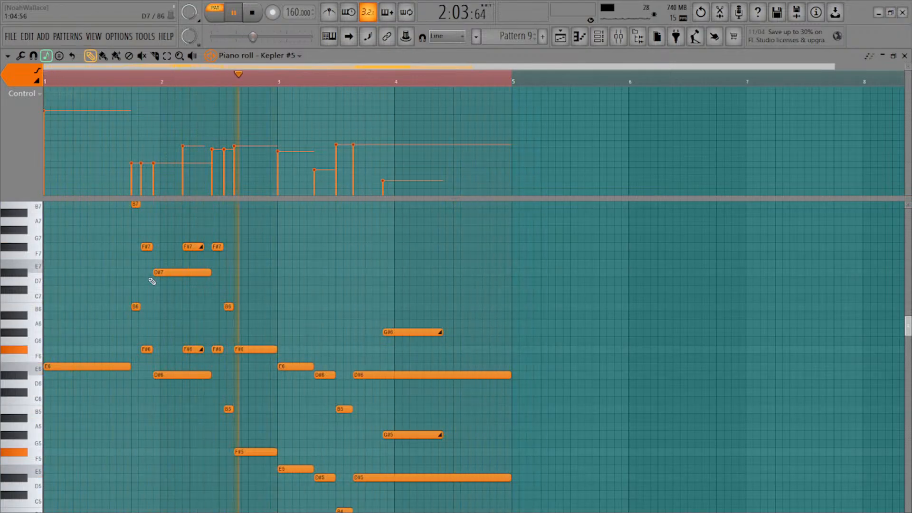
pyautogui.hotkey('ctrl', 'a')
pyautogui.keyDown('ctrl'); pyautogui.keyDown('shift'); pyautogui.click(120, 367); pyautogui.keyUp('shift'); pyautogui.keyUp('ctrl')
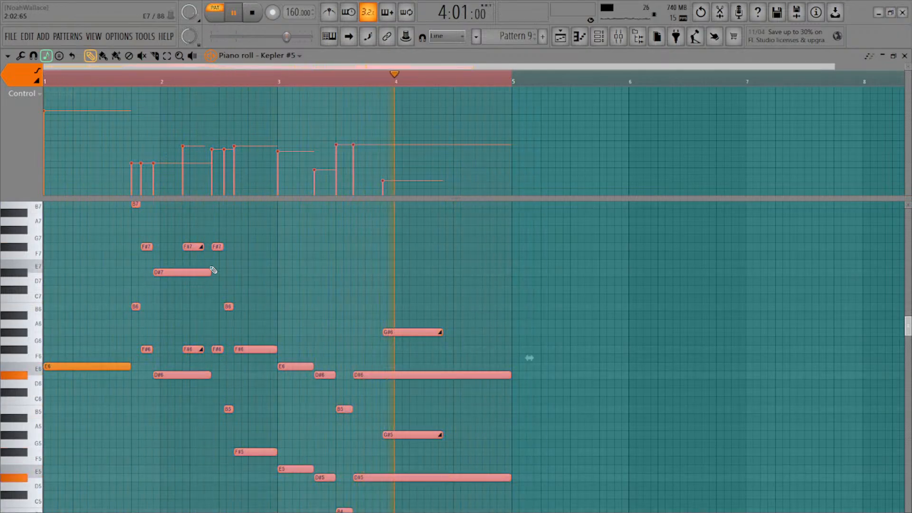
pyautogui.moveTo(152, 246); pyautogui.dragTo(166, 434)
pyautogui.scroll(2, 143, 256)
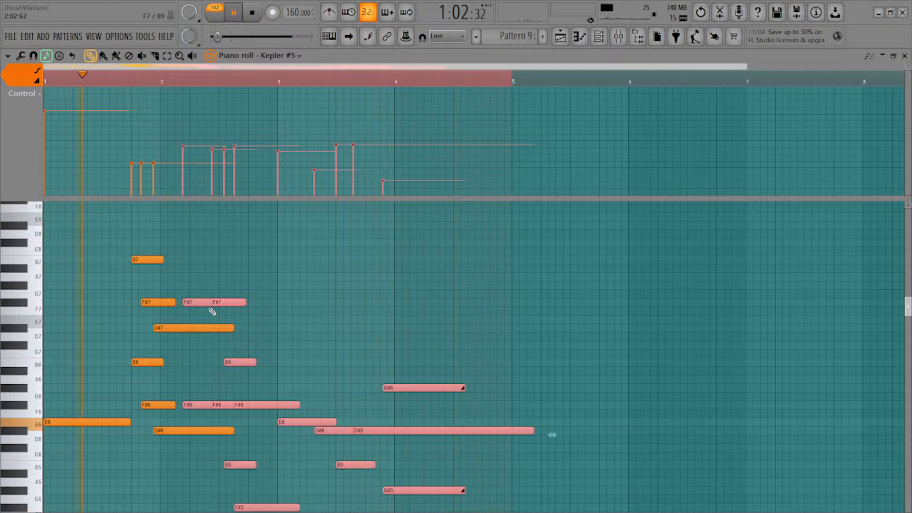
# Try extending the starts of the B, F# and D# notes following the opening E6 back to early bar 1, and listen
pyautogui.keyDown('ctrl'); pyautogui.keyDown('shift'); pyautogui.click(81, 422); pyautogui.keyUp('shift'); pyautogui.keyUp('ctrl')
pyautogui.hotkey('shift', 'i')
pyautogui.press('space')
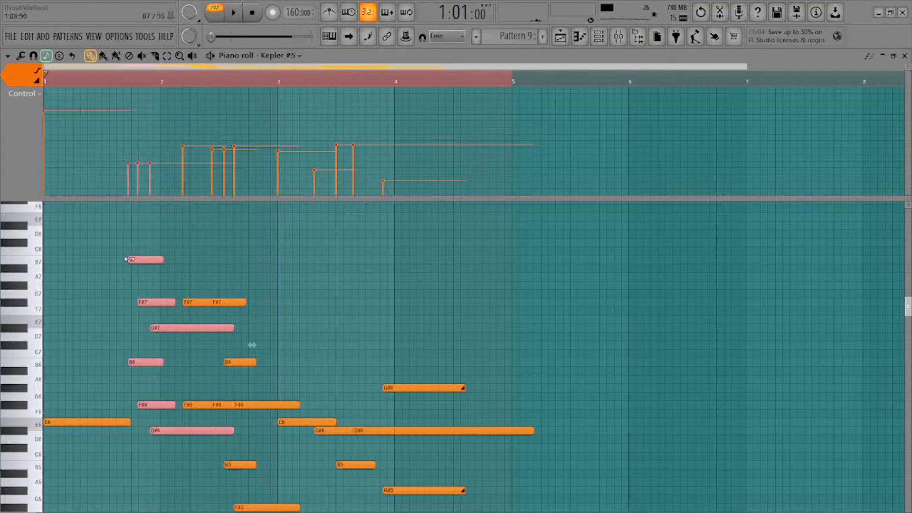
pyautogui.moveTo(133, 259); pyautogui.dragTo(60, 259)
pyautogui.press('space')
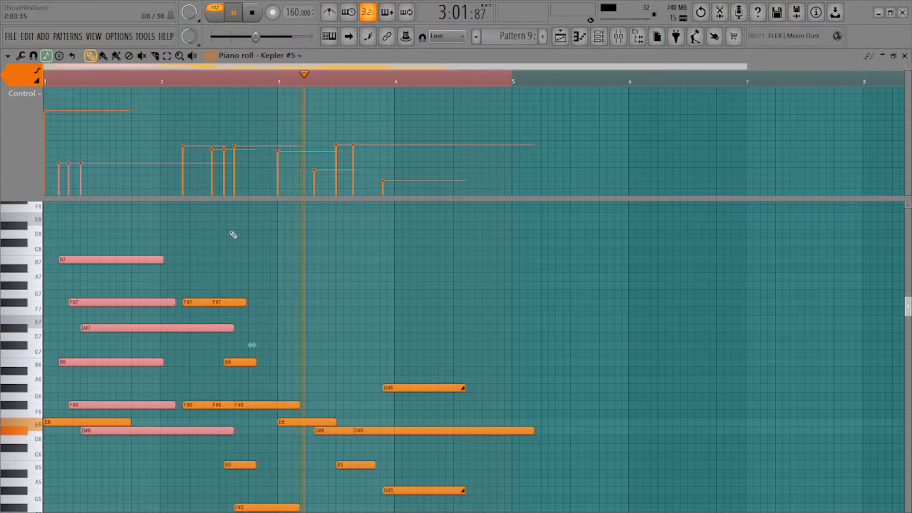
# Select all of Pattern 9's Kepler #5 notes and raise their velocities
pyautogui.hotkey('ctrl', 'a')
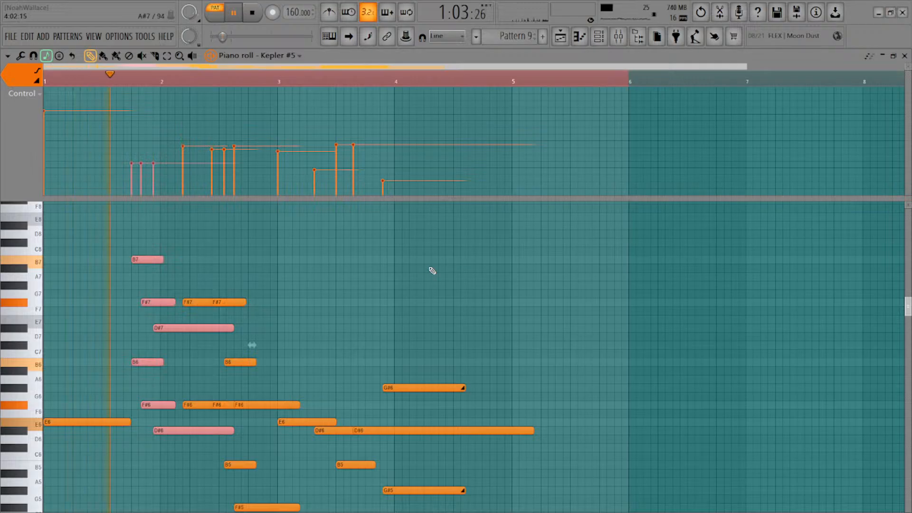
pyautogui.click(182, 352)
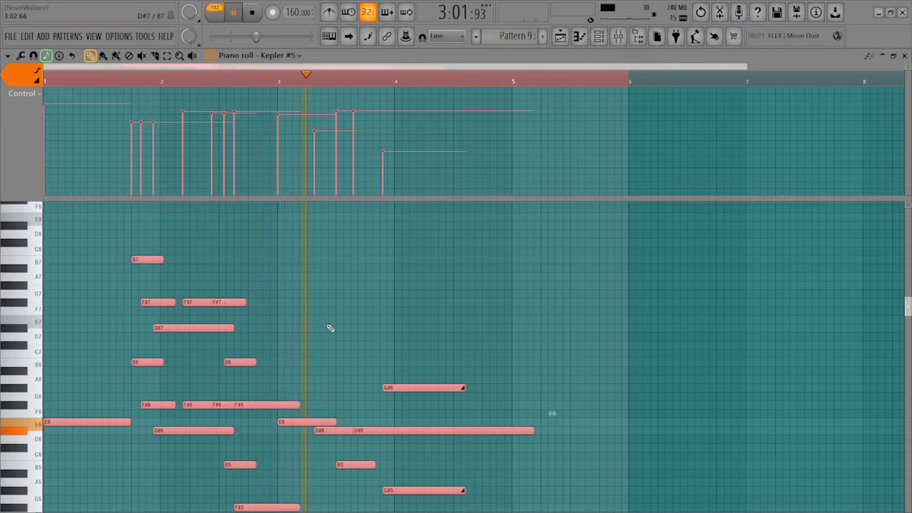
pyautogui.scroll(-2, 330, 329)
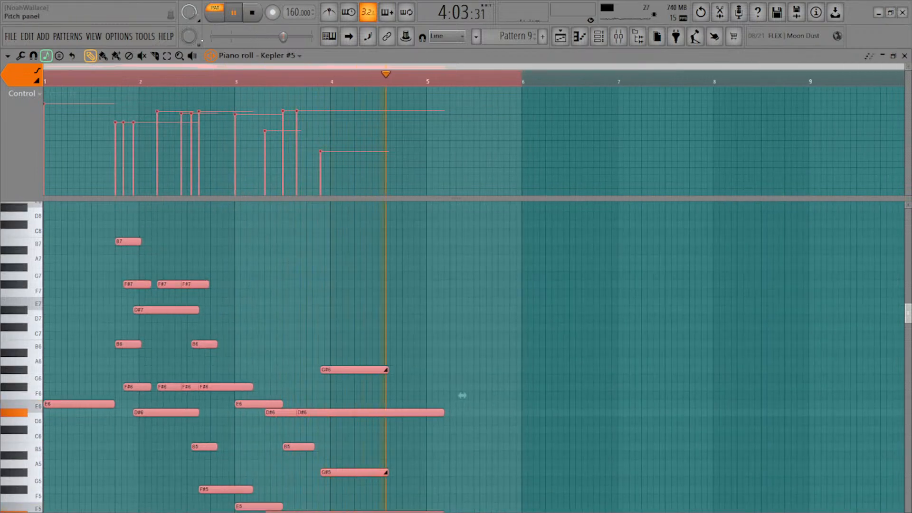
# Play the arrangement in song mode and view the notes of the "We got a new sick 808 here #2" clip
pyautogui.click(565, 42)
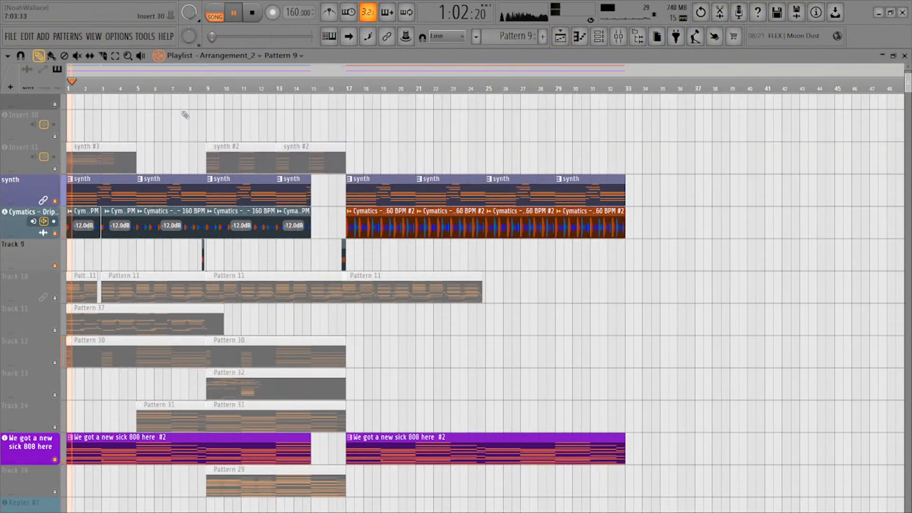
pyautogui.doubleClick(118, 442)
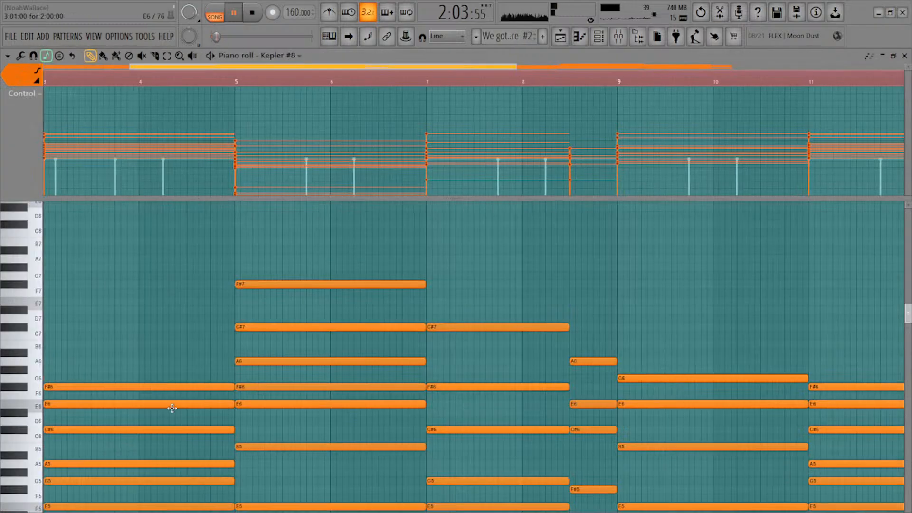
pyautogui.press('Escape')
pyautogui.press('F5')
pyautogui.press('F5')
# Open the "We got a new sick 808 here" Sytrus channel to inspect its main settings, moving the windows clear of the playlist
pyautogui.press('F6')
pyautogui.scroll(-8, 671, 436)
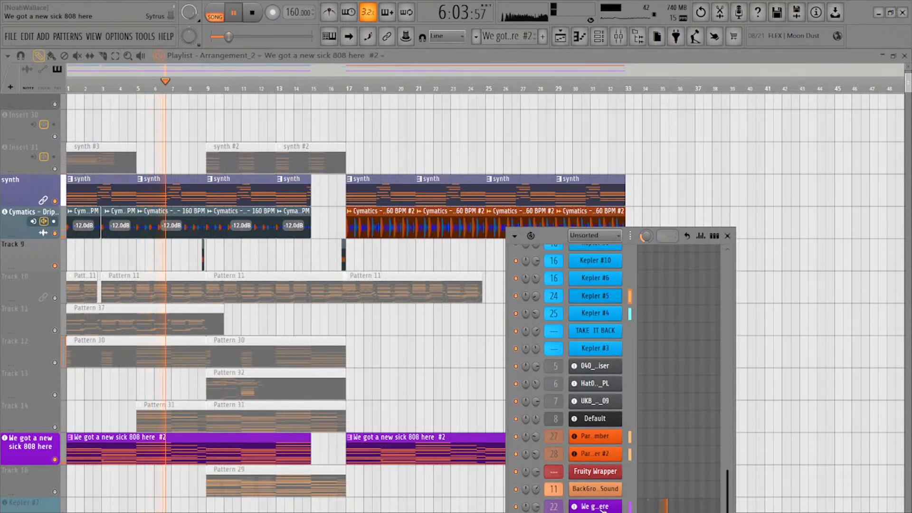
pyautogui.click(597, 507)
pyautogui.click(96, 80)
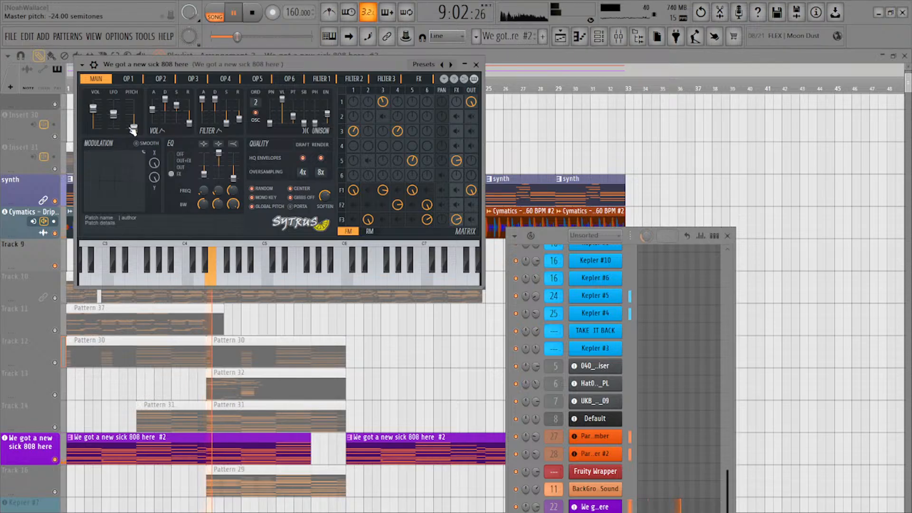
pyautogui.moveTo(323, 83); pyautogui.dragTo(366, 90)
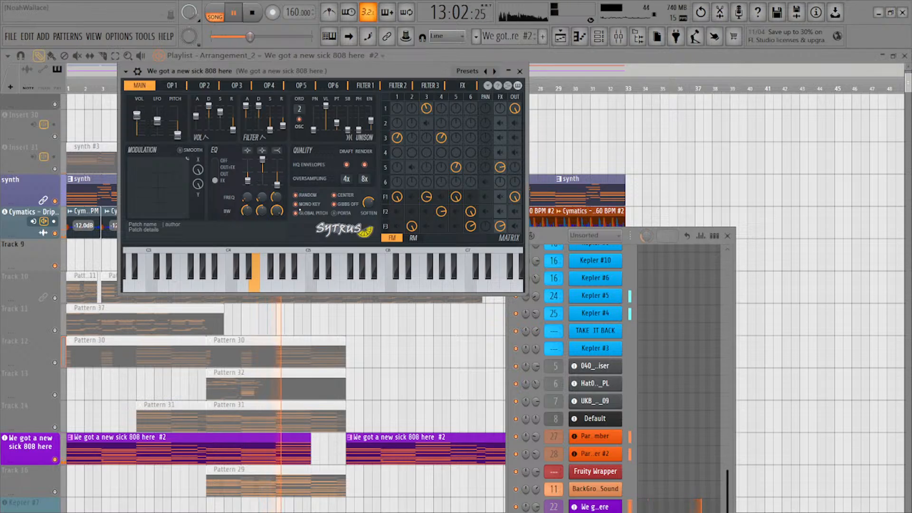
pyautogui.scroll(3, 674, 369)
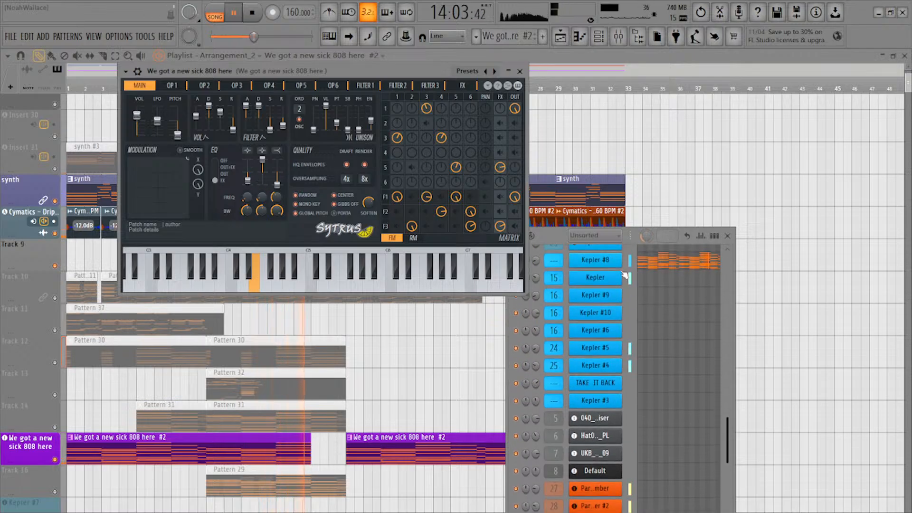
pyautogui.moveTo(542, 235); pyautogui.dragTo(589, 105)
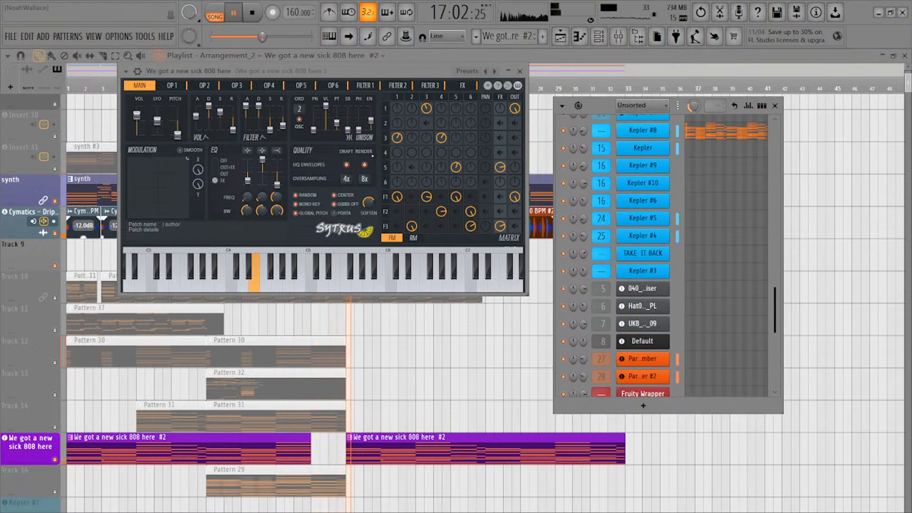
pyautogui.moveTo(363, 70); pyautogui.dragTo(695, 379)
# Return to the playlist and listen to the Cymatics - Drip Drum Loop 7 clip at bar 9 in solo
pyautogui.rightClick(394, 347)
pyautogui.scroll(2, 395, 344)
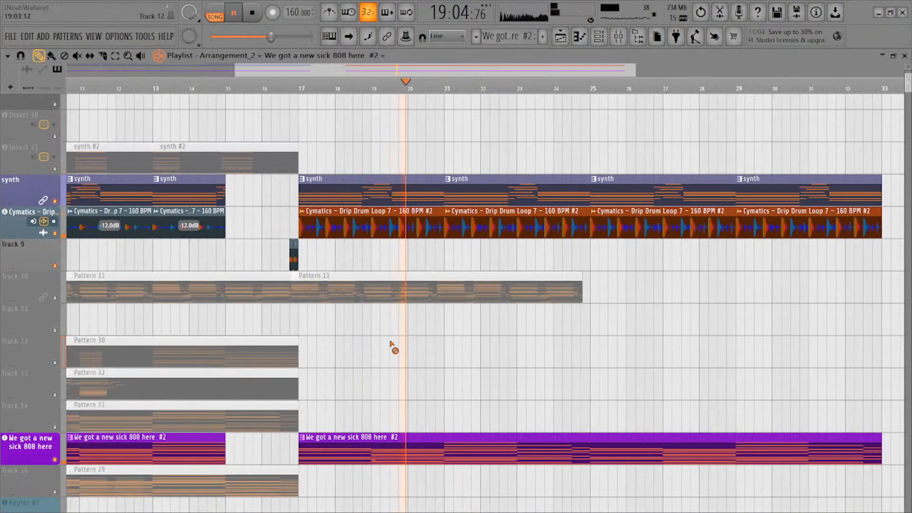
pyautogui.moveTo(300, 331); pyautogui.dragTo(517, 334)
pyautogui.press('space')
pyautogui.keyDown('ctrl'); pyautogui.keyDown('alt'); pyautogui.rightClick(237, 233); pyautogui.keyUp('alt'); pyautogui.keyUp('ctrl')
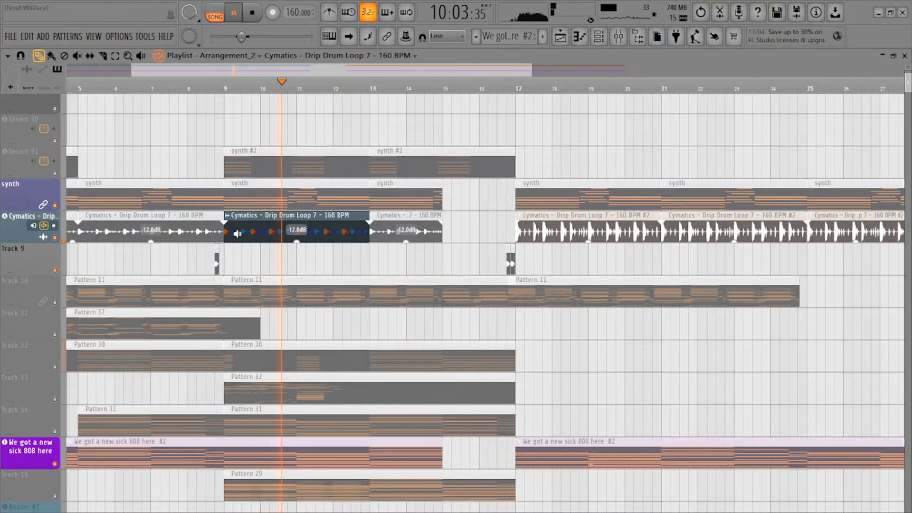
# Stop the solo playback and select the Cymatics - Drip Drum Loop 7 clips in bars 1 to 14
pyautogui.scroll(-2, 518, 230)
pyautogui.moveTo(370, 236); pyautogui.dragTo(43, 237)
pyautogui.hotkey('shift', 'i')
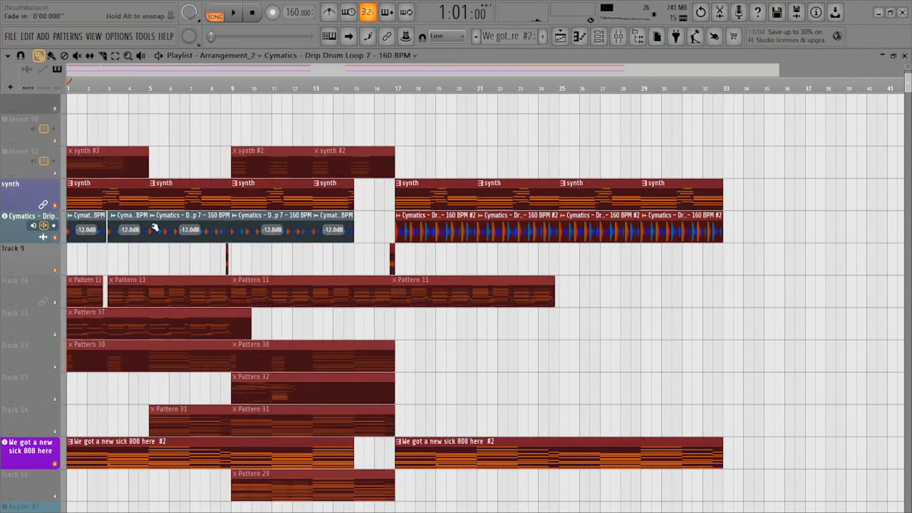
pyautogui.hotkey('shift', 'i')
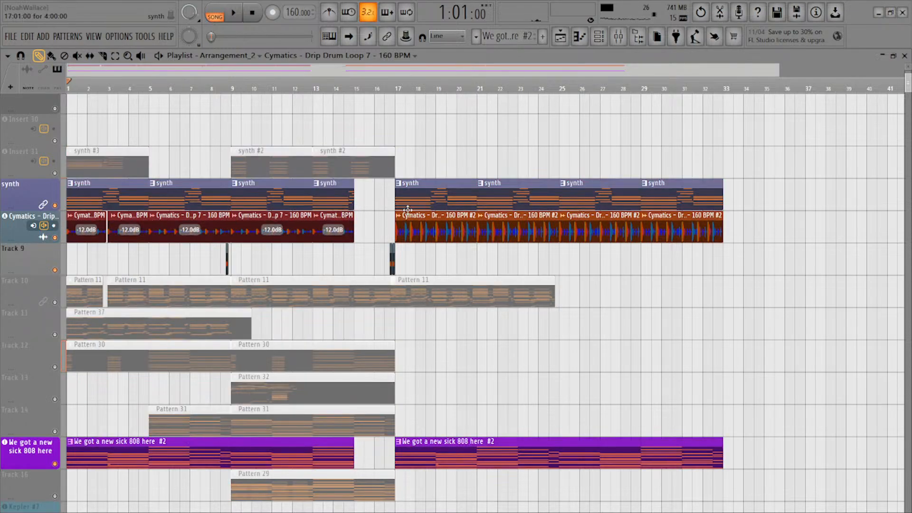
pyautogui.moveTo(396, 229); pyautogui.dragTo(795, 209)
pyautogui.moveTo(369, 229); pyautogui.dragTo(347, 206)
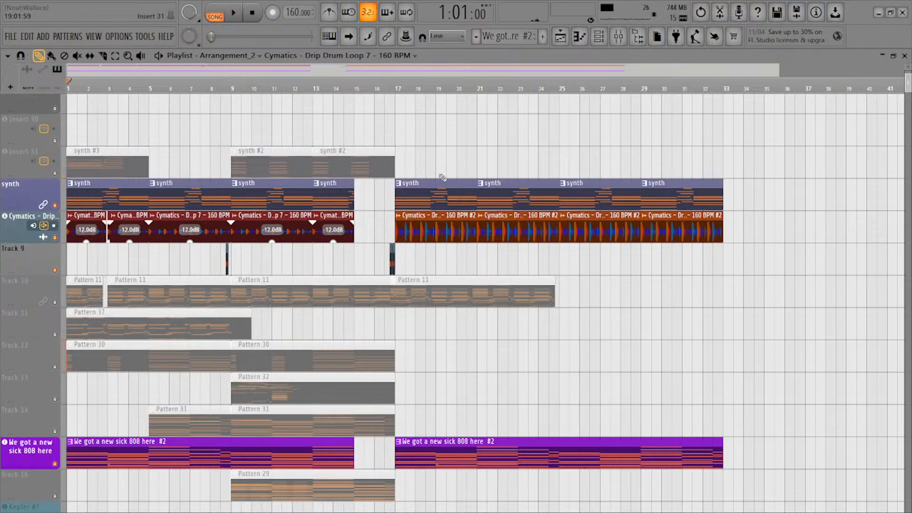
# Select the four Cymatics - Drip Drum Loop 7 #2 clips in bars 17 to 32 and set their gain to -12.0 dB
pyautogui.moveTo(471, 256); pyautogui.dragTo(375, 288)
pyautogui.moveTo(288, 264); pyautogui.dragTo(551, 269)
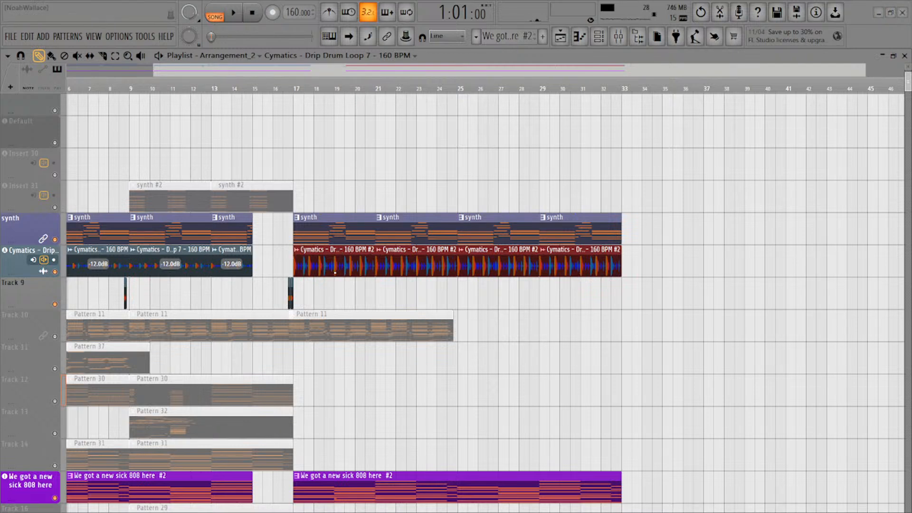
pyautogui.moveTo(335, 273); pyautogui.dragTo(336, 274)
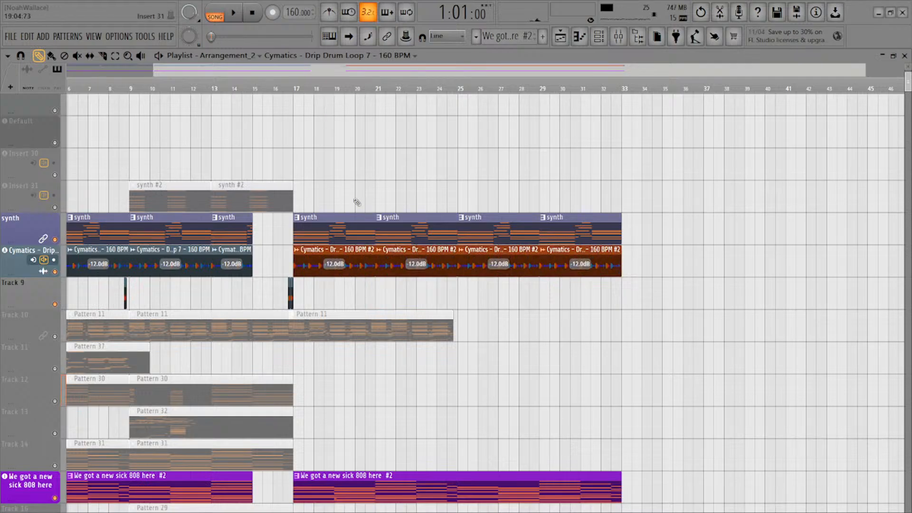
# Play the arrangement from bar 17 and watch the synth, drum loop and 808 clips on the playlist
pyautogui.scroll(-2, 353, 189)
pyautogui.scroll(-3, 375, 166)
pyautogui.click(349, 94)
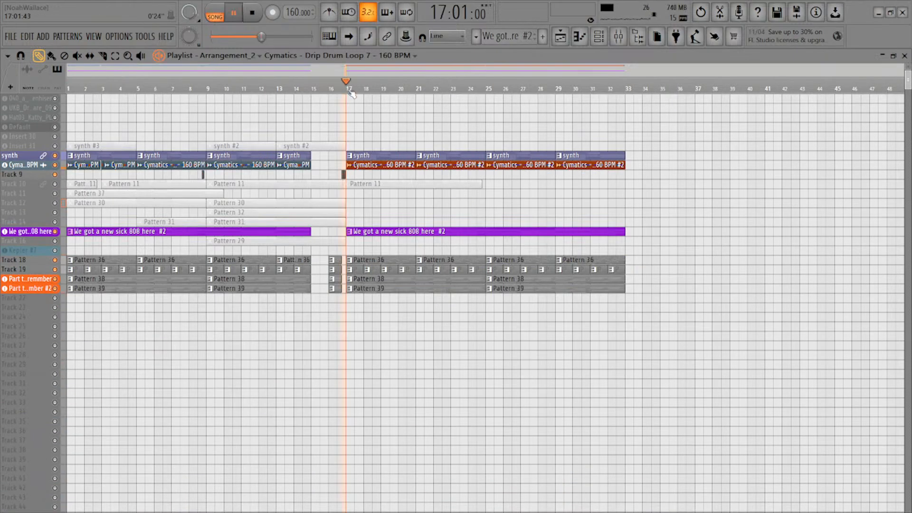
pyautogui.scroll(2, 363, 143)
pyautogui.scroll(2, 384, 166)
pyautogui.moveTo(389, 193); pyautogui.dragTo(304, 143)
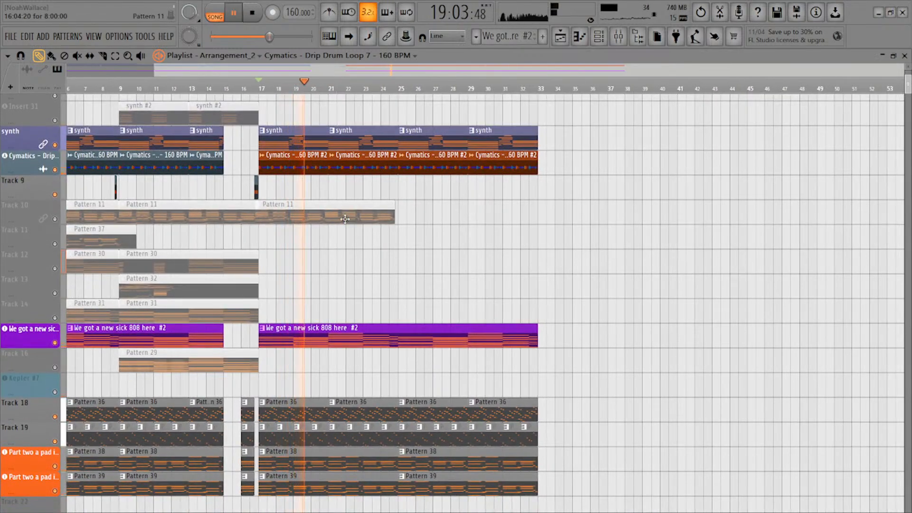
pyautogui.scroll(3, 311, 199)
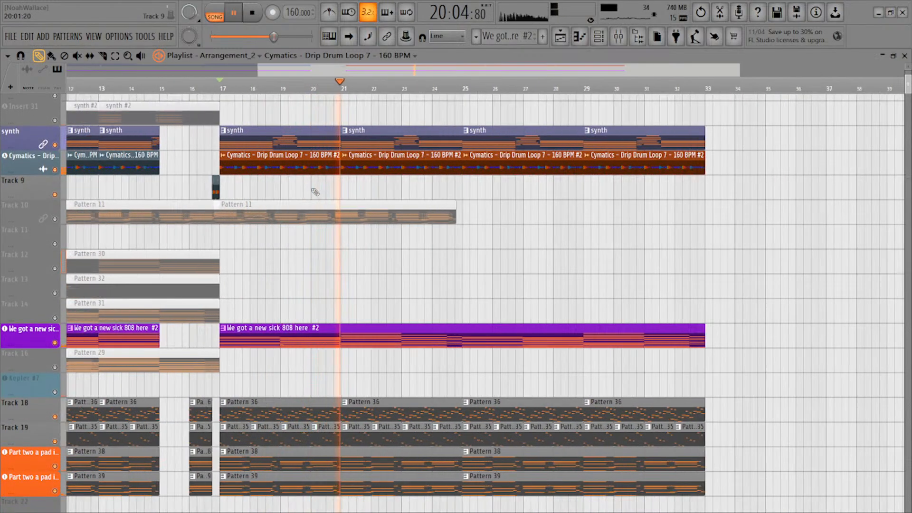
# Open a synth clip's notes and lower the middle chord around bar 3 by two octaves, leaving out its short A4 note
pyautogui.doubleClick(290, 143)
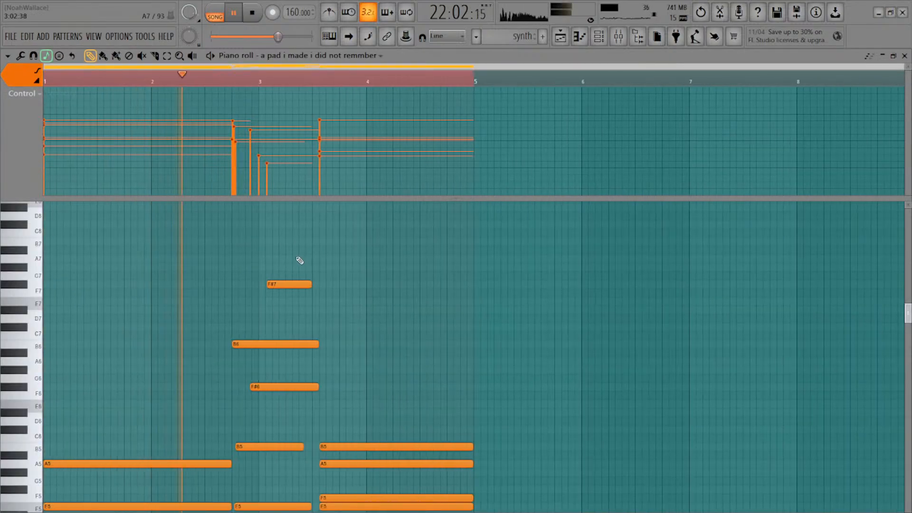
pyautogui.moveTo(290, 256); pyautogui.dragTo(268, 507)
pyautogui.moveTo(368, 344); pyautogui.dragTo(394, 194)
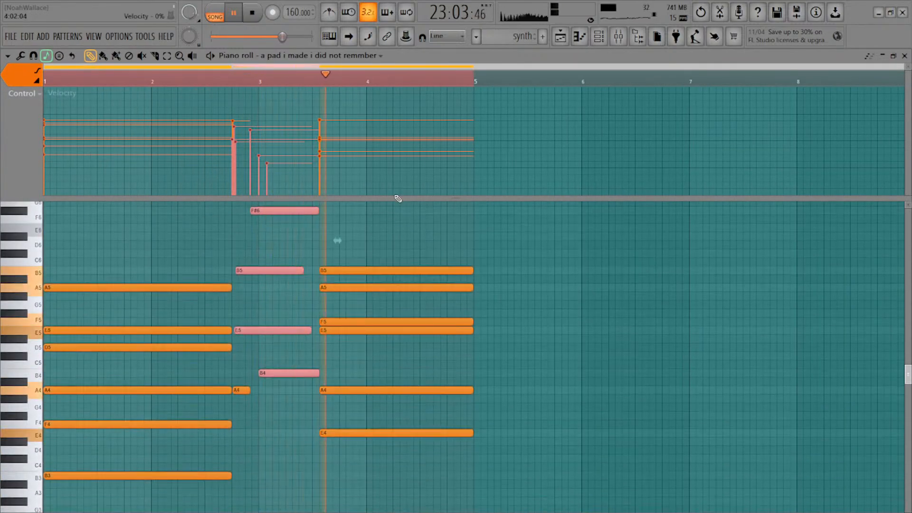
pyautogui.hotkey('ctrl', 'Down')
pyautogui.hotkey('ctrl', 'Down')
# Listen to the transposed chord against its neighbouring chords while looking over the notes, and stop playback
pyautogui.scroll(-3, 398, 198)
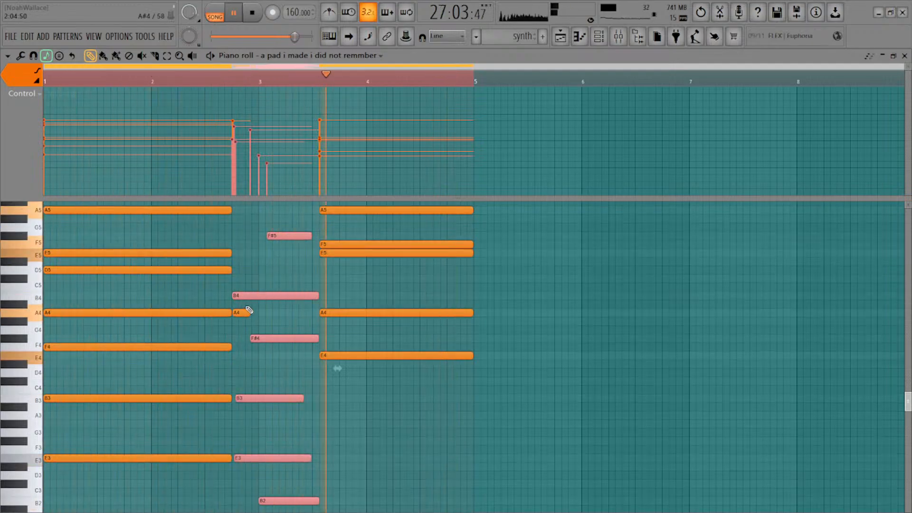
pyautogui.scroll(-3, 312, 265)
pyautogui.scroll(2, 308, 294)
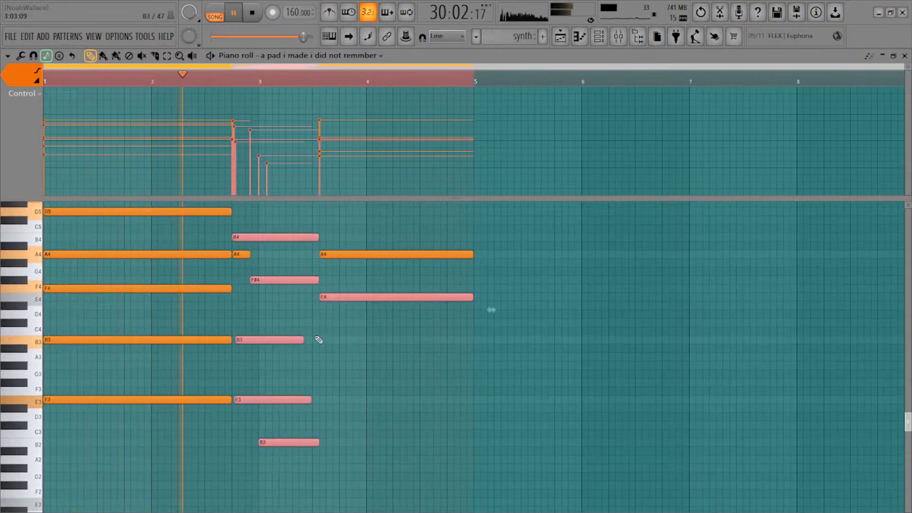
pyautogui.scroll(-4, 306, 316)
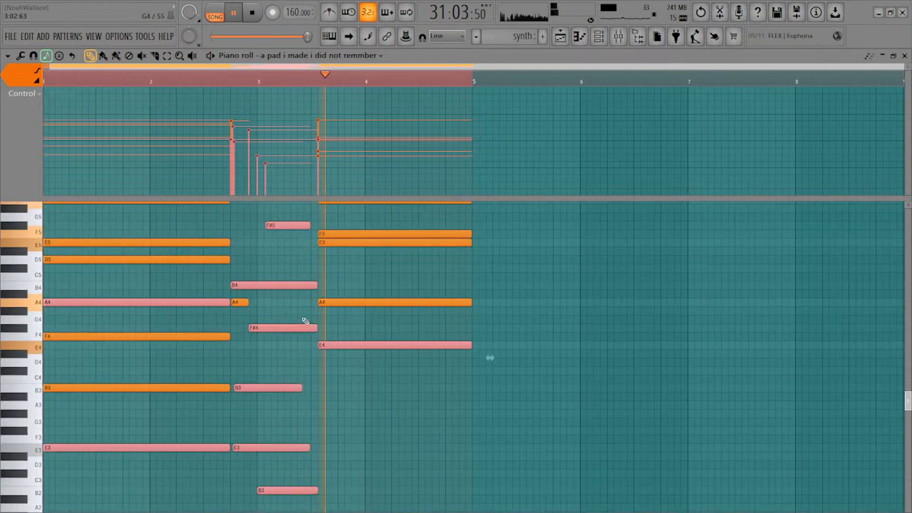
pyautogui.press('space')
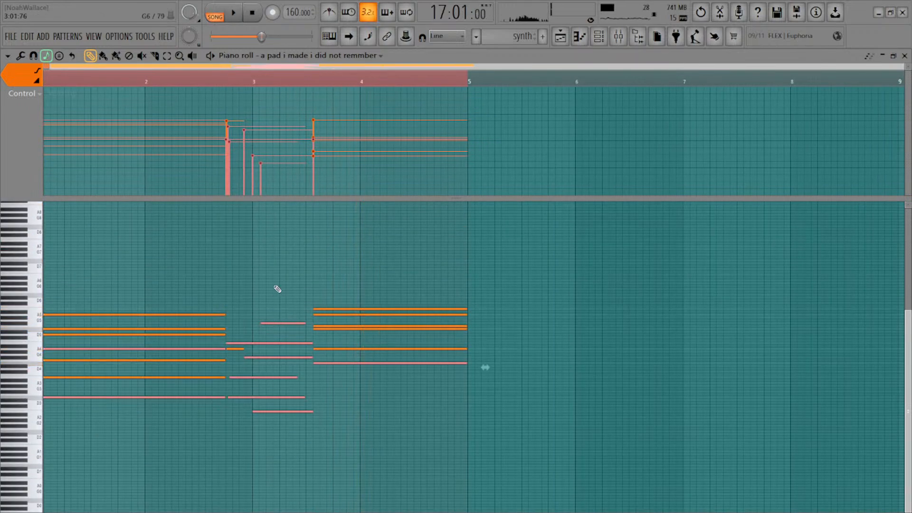
# Copy all notes of the synth pattern's middle chord into a new empty pattern, near the start of bar 1
pyautogui.press('F5')
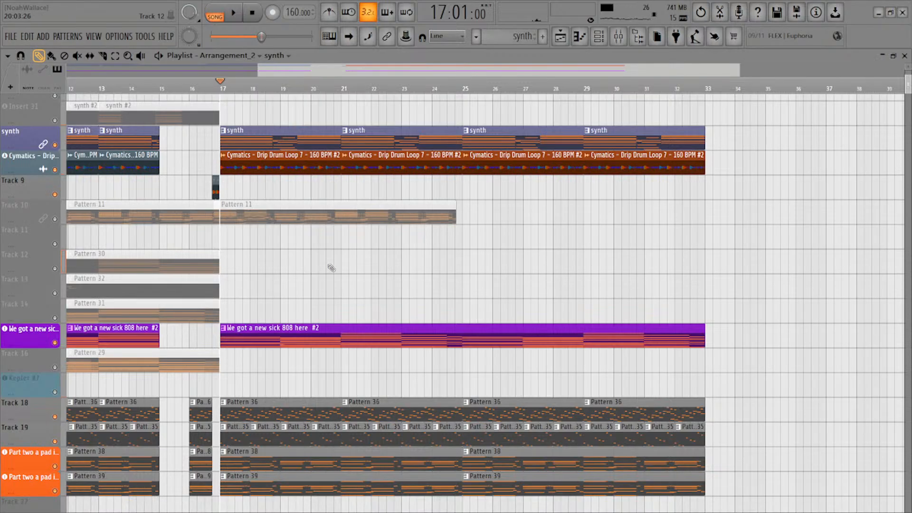
pyautogui.press('F7')
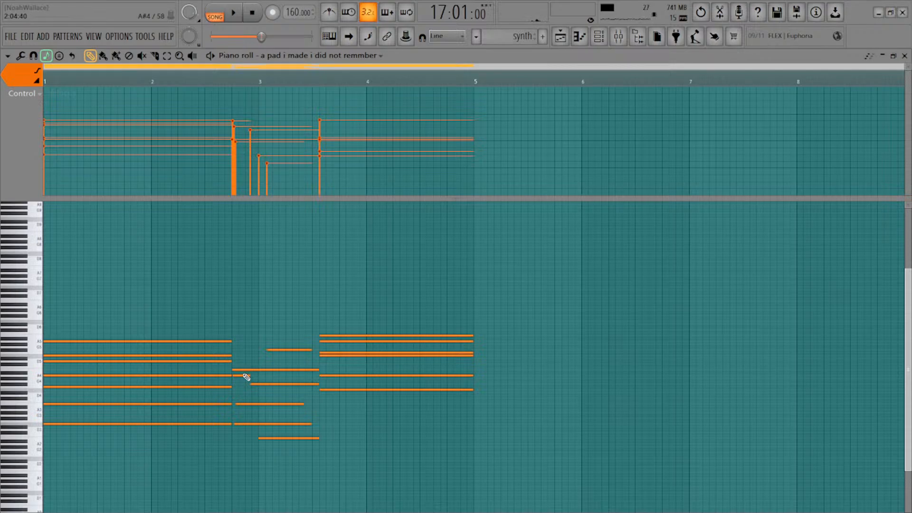
pyautogui.moveTo(246, 338); pyautogui.dragTo(313, 468)
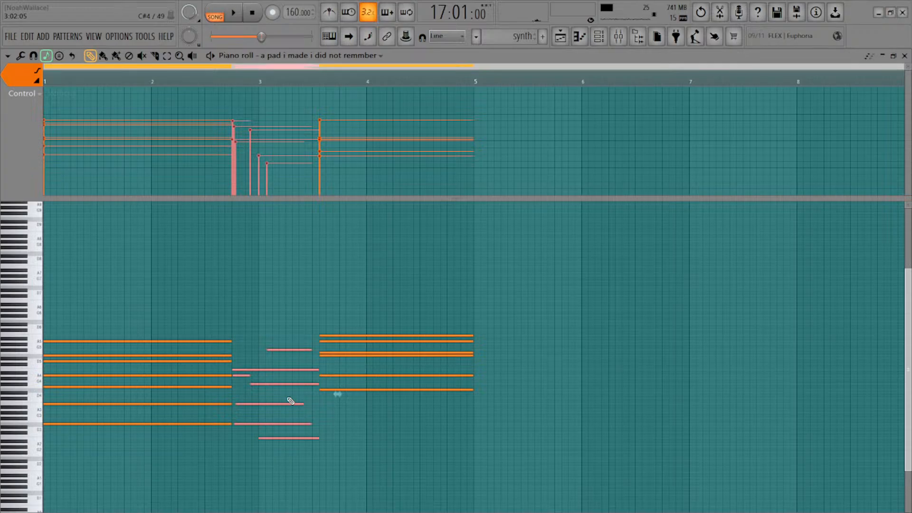
pyautogui.press('F4')
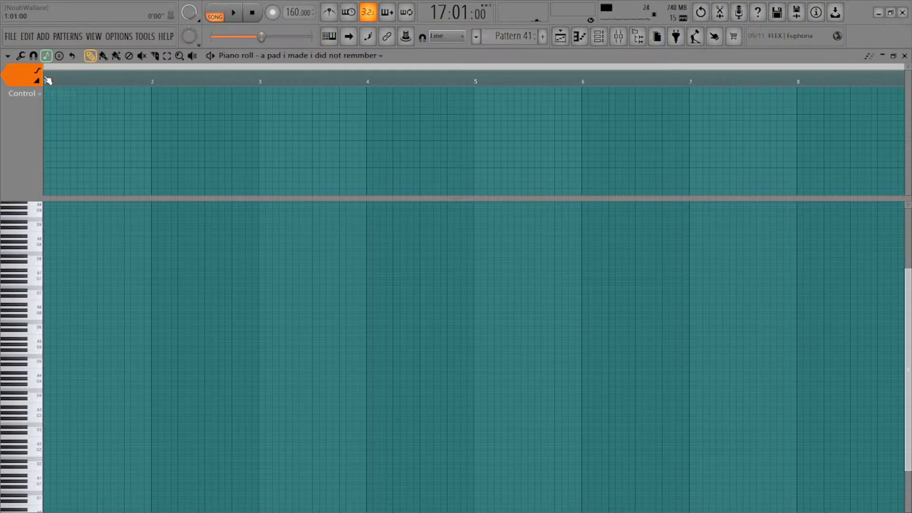
pyautogui.hotkey('ctrl', 'v')
pyautogui.scroll(2, 168, 341)
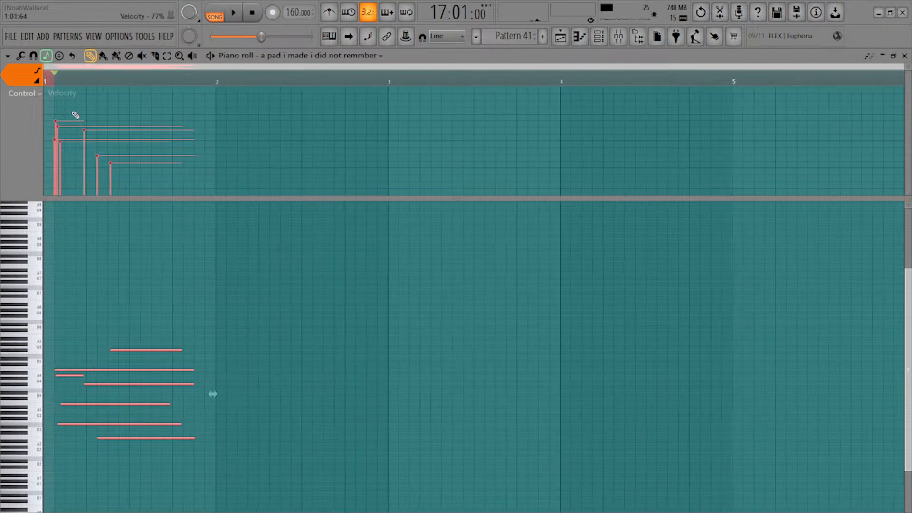
pyautogui.moveTo(212, 305); pyautogui.dragTo(41, 511)
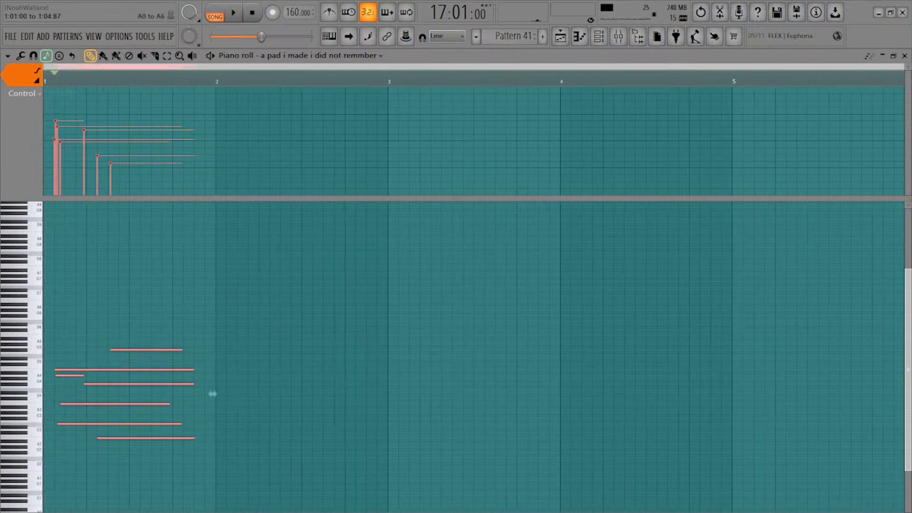
pyautogui.scroll(-2, 254, 293)
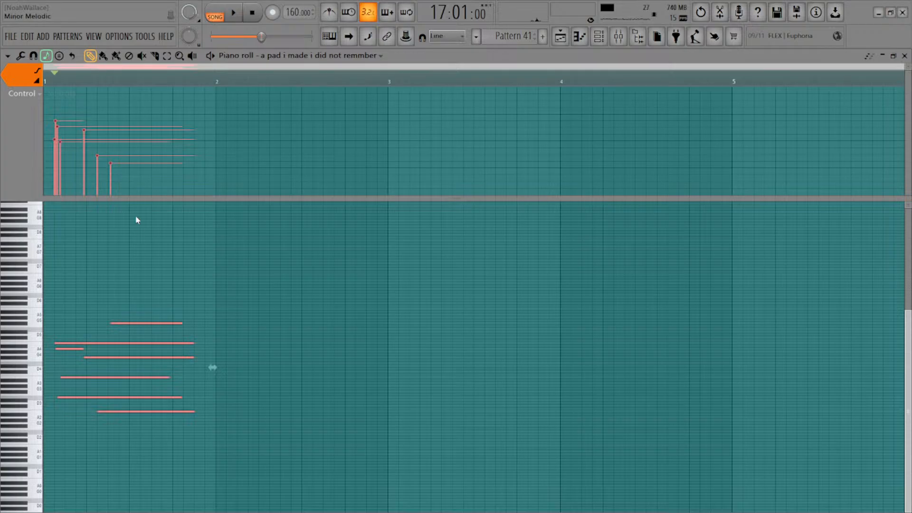
# Raise the pasted chord in Pattern 41 by one octave and play the pattern
pyautogui.hotkey('ctrl', 'Up')
pyautogui.press('space')
pyautogui.press('space')
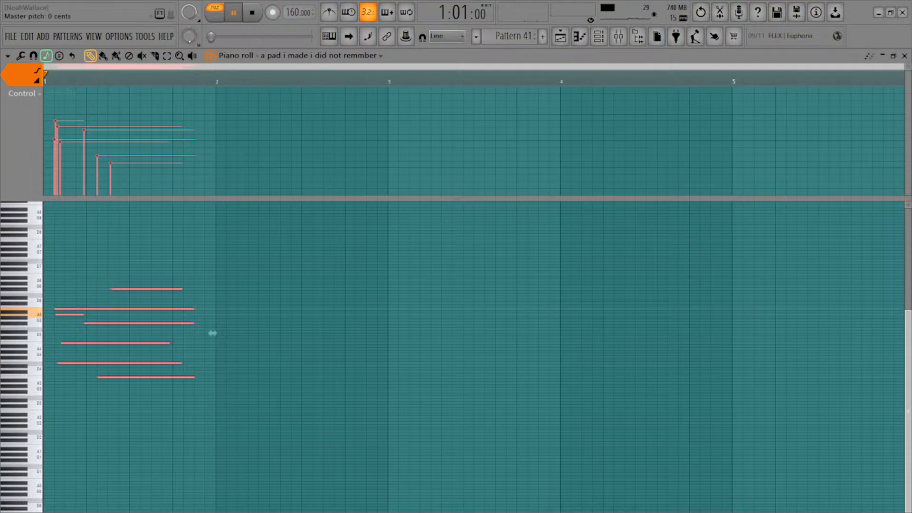
pyautogui.press('space')
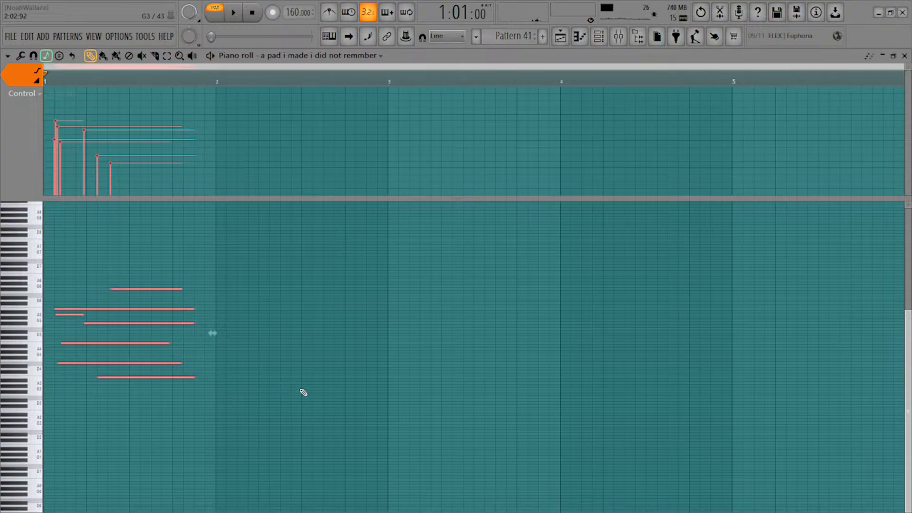
# Browse through the project's other patterns and return to the playlist
pyautogui.press('KP_Add')
pyautogui.press('KP_Add')
pyautogui.press('KP_Add')
pyautogui.press('KP_Add')
pyautogui.press('KP_Subtract')
pyautogui.press('KP_Subtract')
pyautogui.press('KP_Subtract')
pyautogui.press('KP_Subtract')
pyautogui.press('KP_Subtract')
pyautogui.press('KP_Subtract')
pyautogui.press('KP_Subtract')
pyautogui.press('KP_Subtract')
pyautogui.press('KP_Subtract')
pyautogui.press('KP_Subtract')
pyautogui.press('F5')
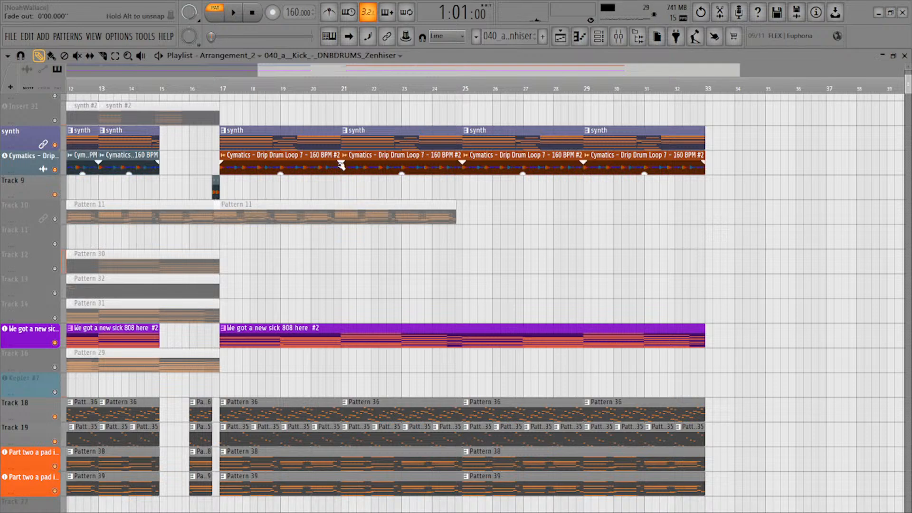
# Reopen the synth pattern's notes and raise the whole middle chord around bar 3 by one octave
pyautogui.moveTo(309, 297); pyautogui.dragTo(432, 390)
pyautogui.moveTo(403, 267); pyautogui.dragTo(409, 259)
pyautogui.doubleClick(409, 253)
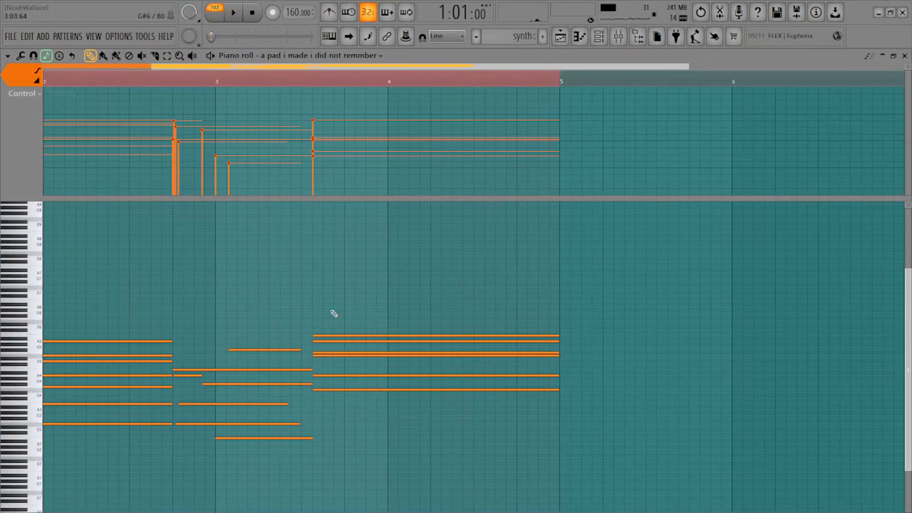
pyautogui.moveTo(263, 366); pyautogui.dragTo(232, 502)
pyautogui.hotkey('ctrl', 'Up')
# Even out the middle chord's note velocities at about the level of the surrounding chords
pyautogui.moveTo(230, 418); pyautogui.dragTo(278, 390)
pyautogui.scroll(-2, 328, 401)
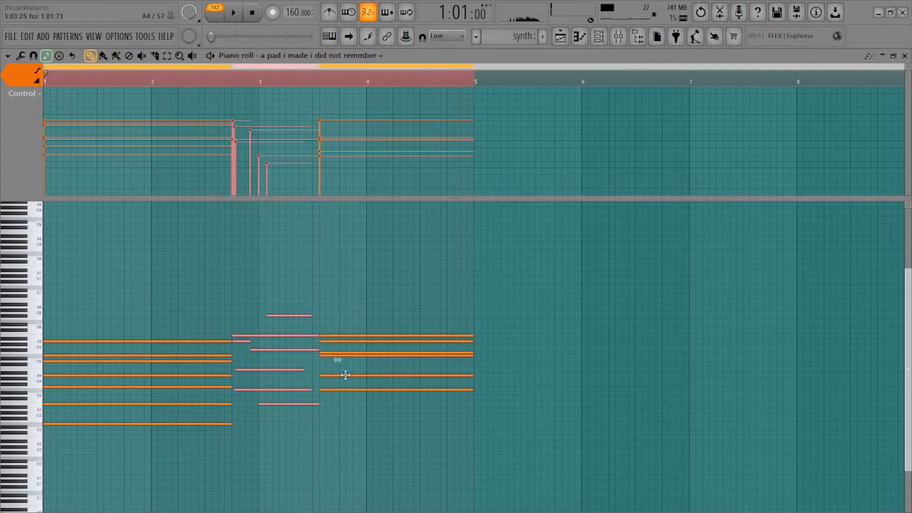
pyautogui.scroll(3, 291, 332)
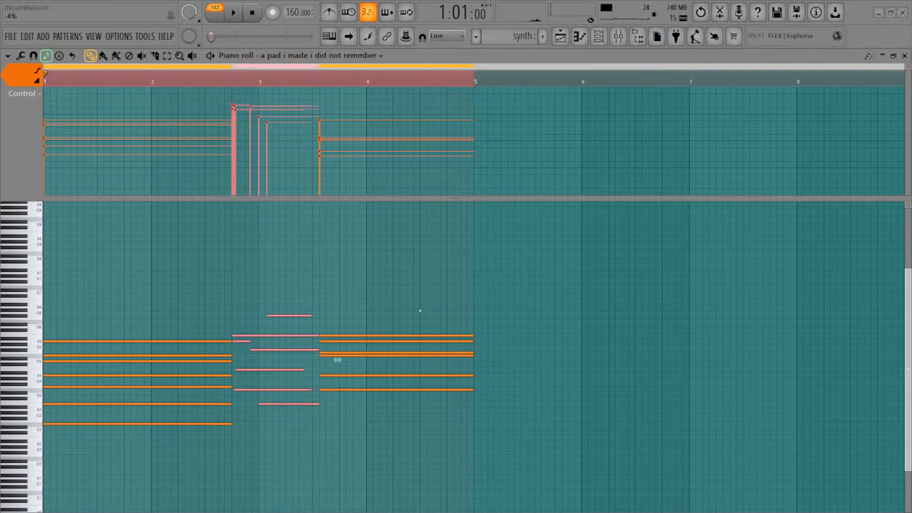
pyautogui.scroll(-10, 338, 359)
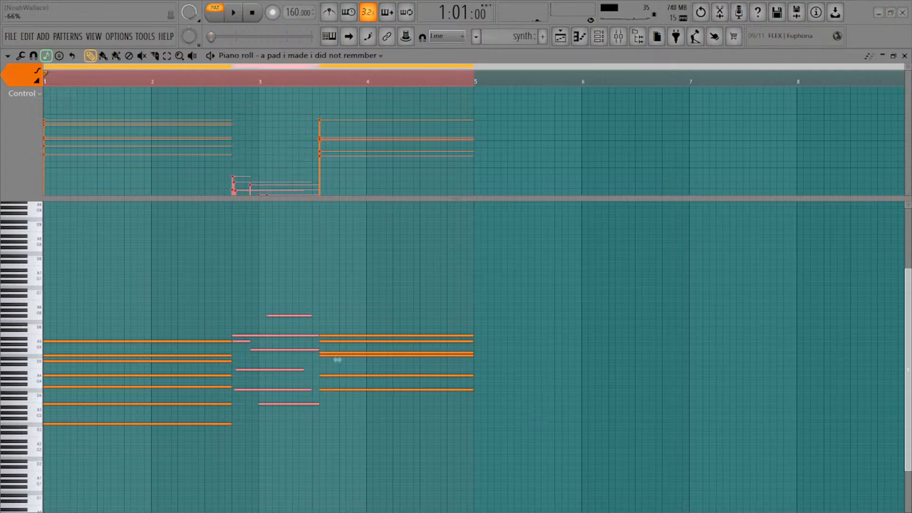
pyautogui.scroll(7, 486, 265)
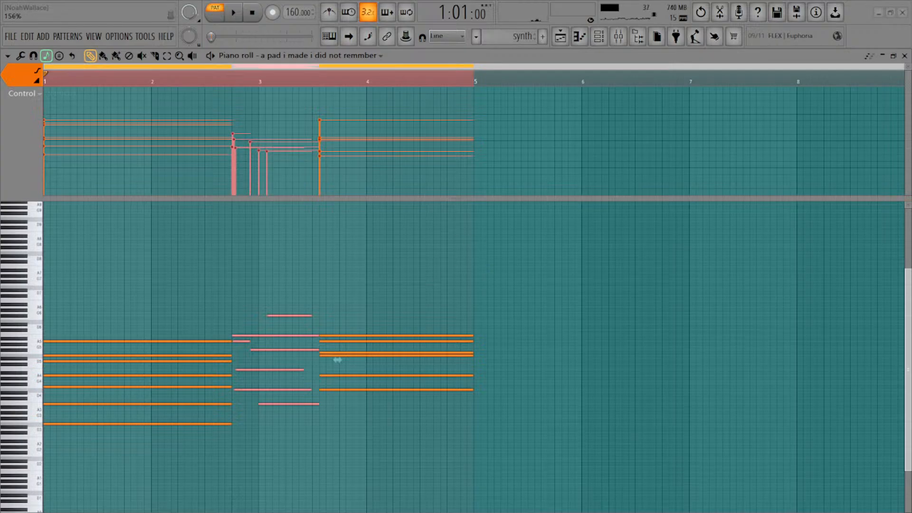
pyautogui.scroll(3, 479, 237)
# Play the synth pattern and try shifting the last chord up two steps and back down
pyautogui.press('space')
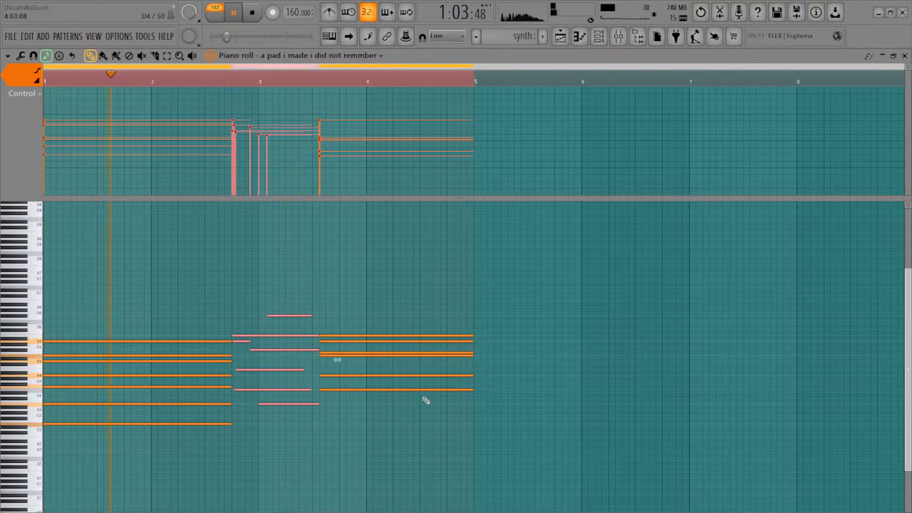
pyautogui.hotkey('shift', 'Up')
pyautogui.hotkey('shift', 'Up')
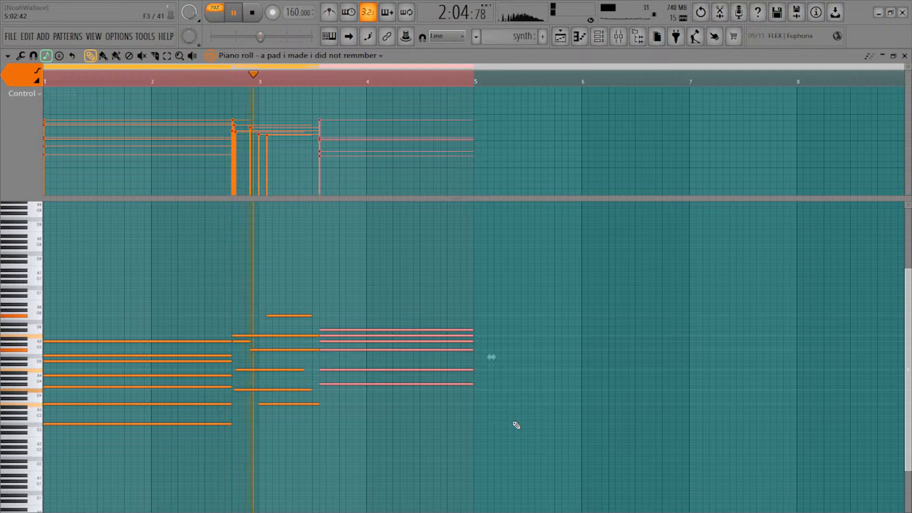
pyautogui.hotkey('shift', 'Down')
pyautogui.hotkey('shift', 'Down')
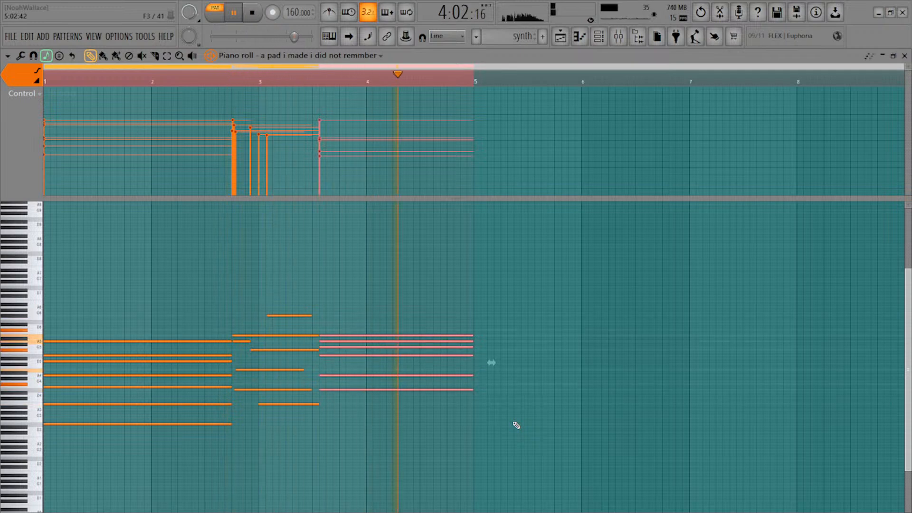
# Try shifting the first chord's notes up and back down, and listen to the pattern
pyautogui.moveTo(154, 319); pyautogui.dragTo(135, 417)
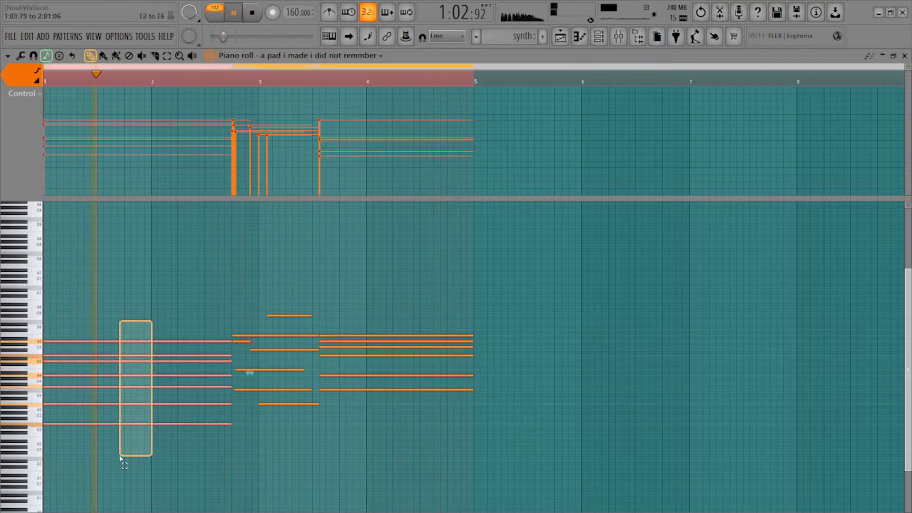
pyautogui.hotkey('ctrl', 'Up')
pyautogui.hotkey('ctrl', 'Down')
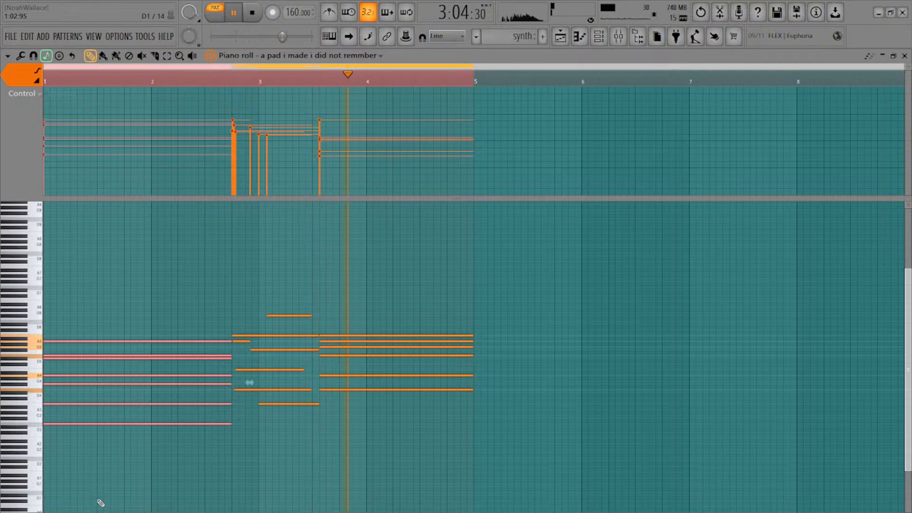
pyautogui.press('space')
pyautogui.press('space')
pyautogui.press('space')
# Undo the pitch shifts made to the first and last synth chords
pyautogui.hotkey('ctrl', 'z')
pyautogui.hotkey('ctrl', 'z')
pyautogui.press('space')
pyautogui.hotkey('ctrl', 'z')
pyautogui.hotkey('ctrl', 'z')
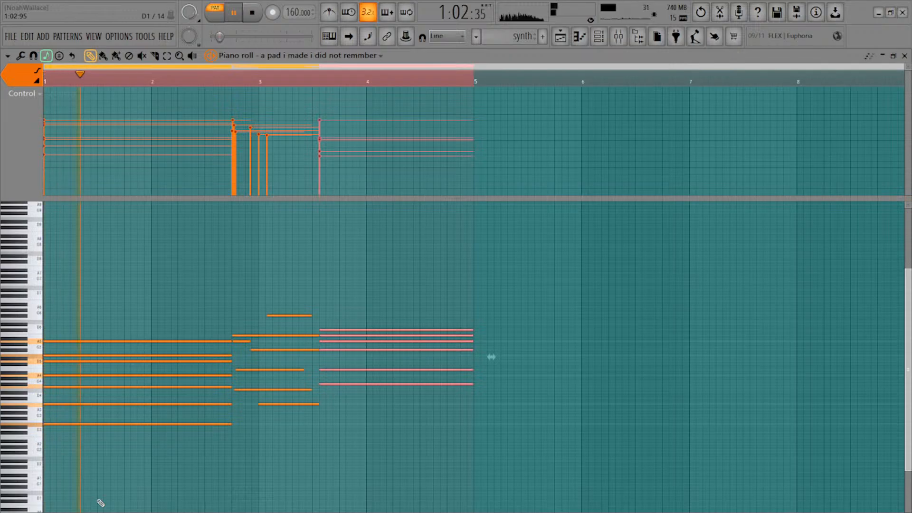
pyautogui.hotkey('ctrl', 'z')
# Return to the playlist and play the whole arrangement from bar 1, looking over its tracks, and stop playback
pyautogui.press('space')
pyautogui.press('space')
pyautogui.press('F5')
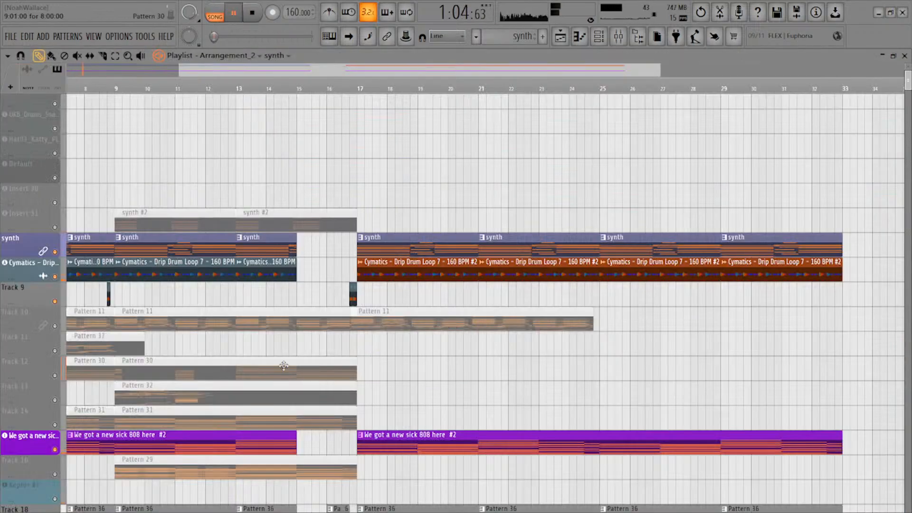
pyautogui.scroll(-7, 284, 378)
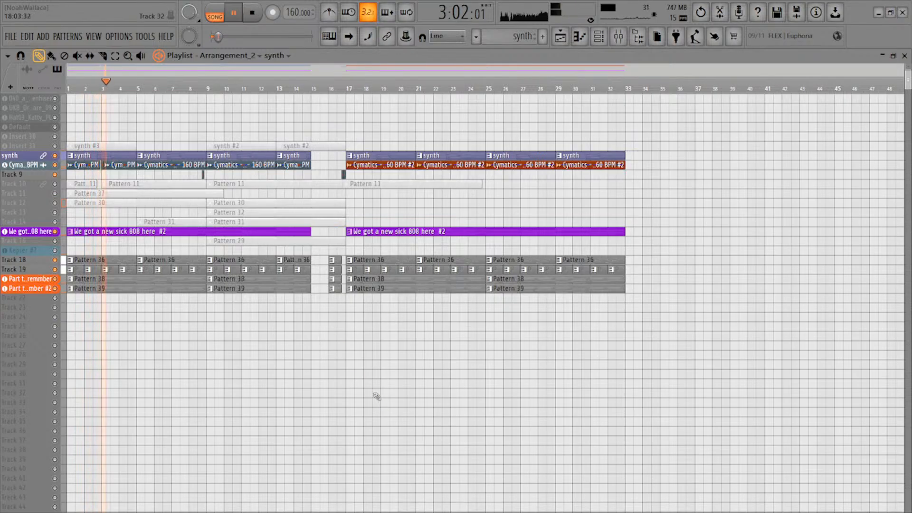
pyautogui.scroll(5, 275, 346)
pyautogui.press('space')
# Find the "a pad i made i did not remmber" channel and inspect its mixer track 9 beside the neighbouring inserts
pyautogui.click(599, 36)
pyautogui.scroll(4, 709, 189)
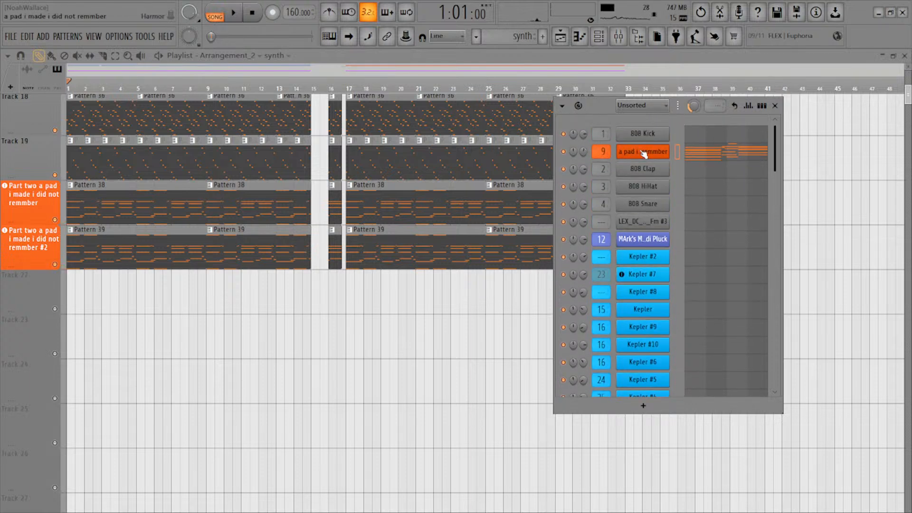
pyautogui.doubleClick(595, 152)
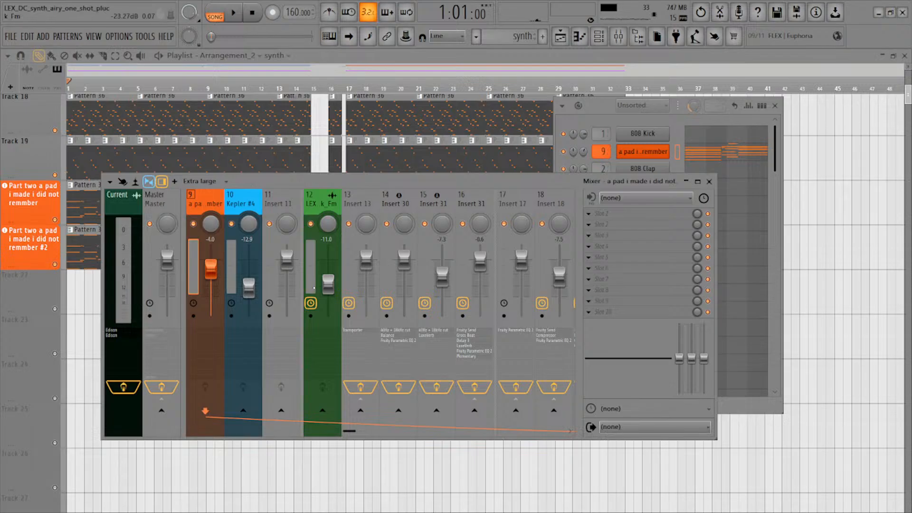
pyautogui.scroll(8, 322, 352)
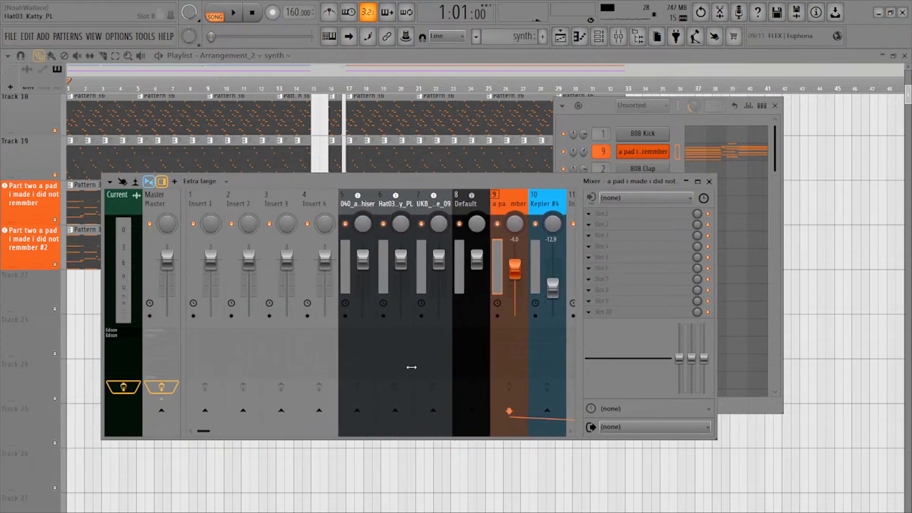
# Start playing the arrangement and lower the pad's mixer track 9 volume to about -15.8 dB
pyautogui.moveTo(477, 186); pyautogui.dragTo(438, 292)
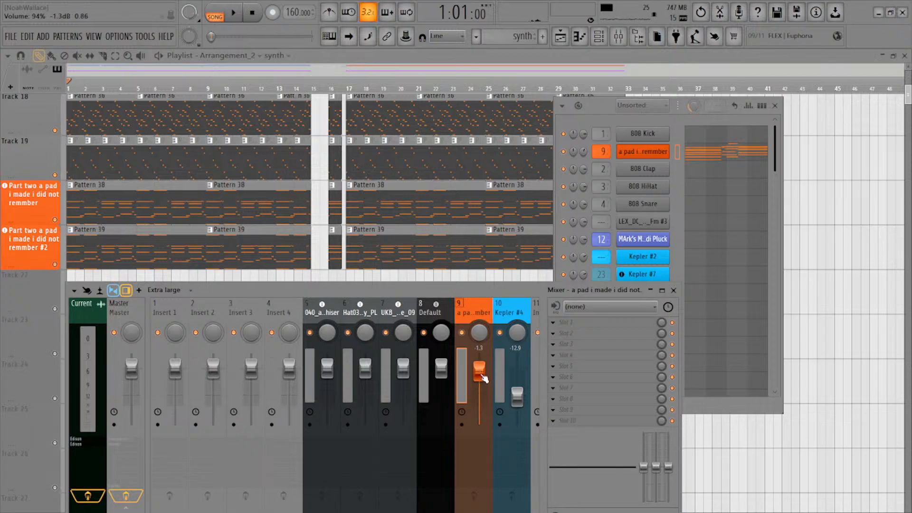
pyautogui.press('space')
pyautogui.moveTo(483, 378); pyautogui.dragTo(477, 419)
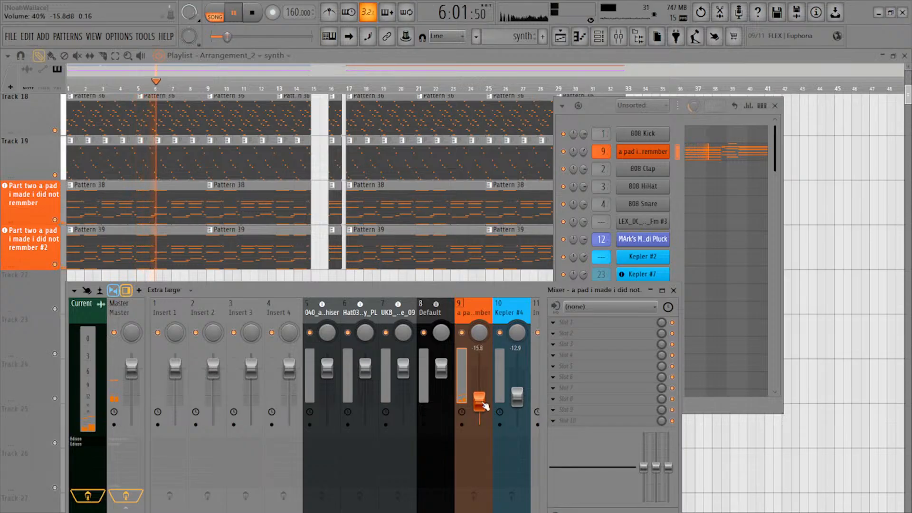
# Audition mixer Inserts 19 and 20 by toggling their mutes while the arrangement plays
pyautogui.scroll(-5, 399, 449)
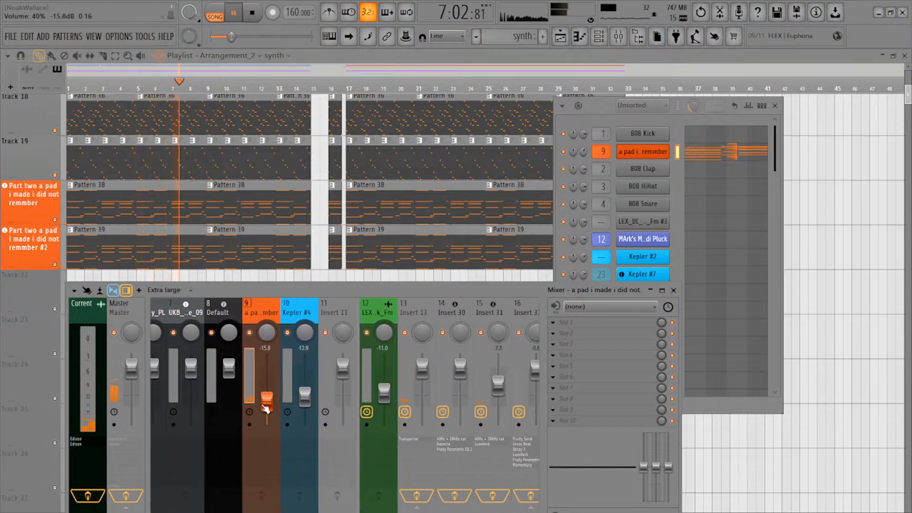
pyautogui.scroll(-3, 399, 449)
pyautogui.scroll(-1, 372, 458)
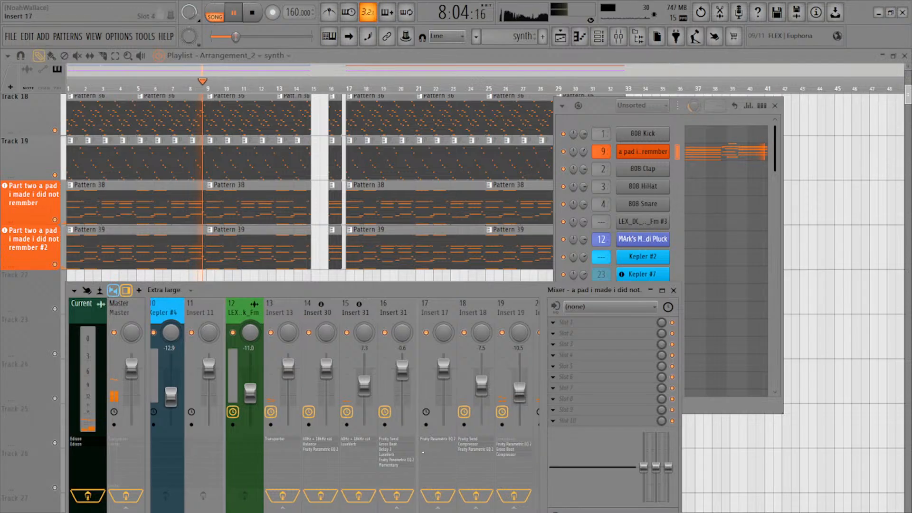
pyautogui.scroll(-2, 480, 405)
pyautogui.click(453, 334)
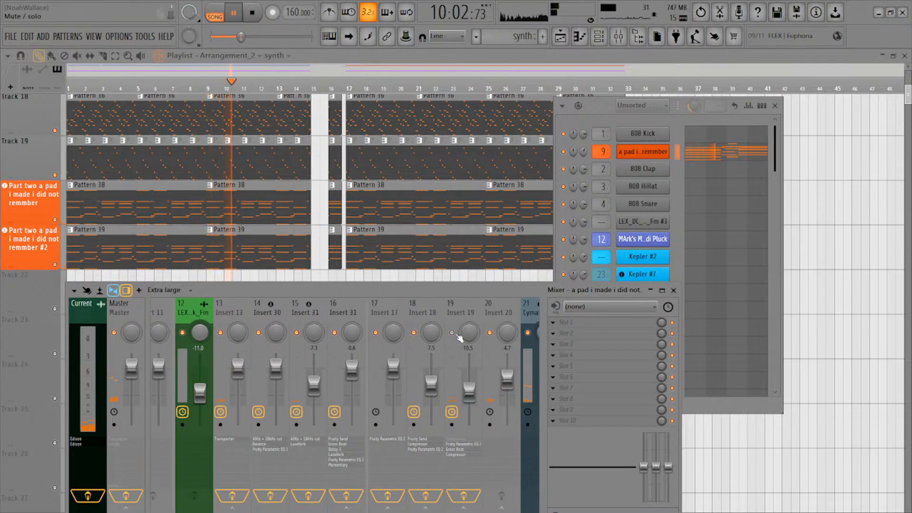
pyautogui.click(492, 335)
pyautogui.click(452, 335)
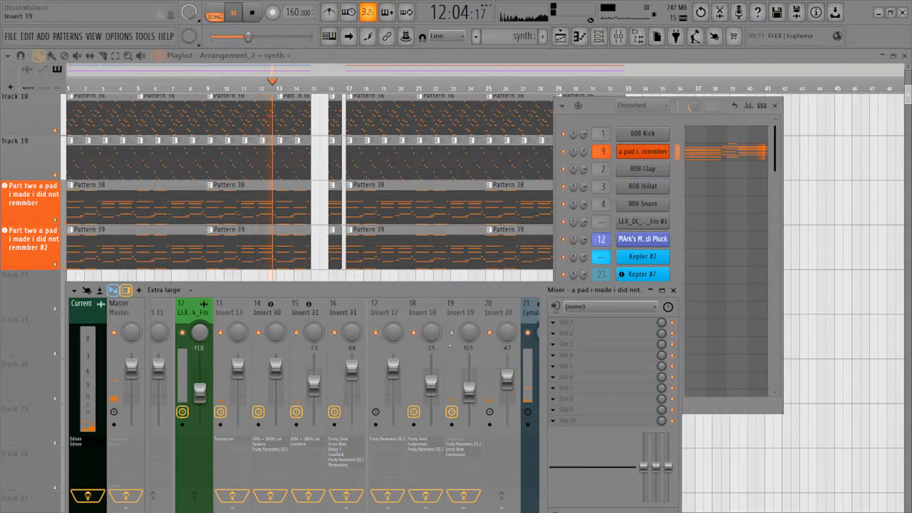
# Look over the mixer inserts up to track 24 and back to track 9 during playback, and stop playback
pyautogui.scroll(-3, 410, 446)
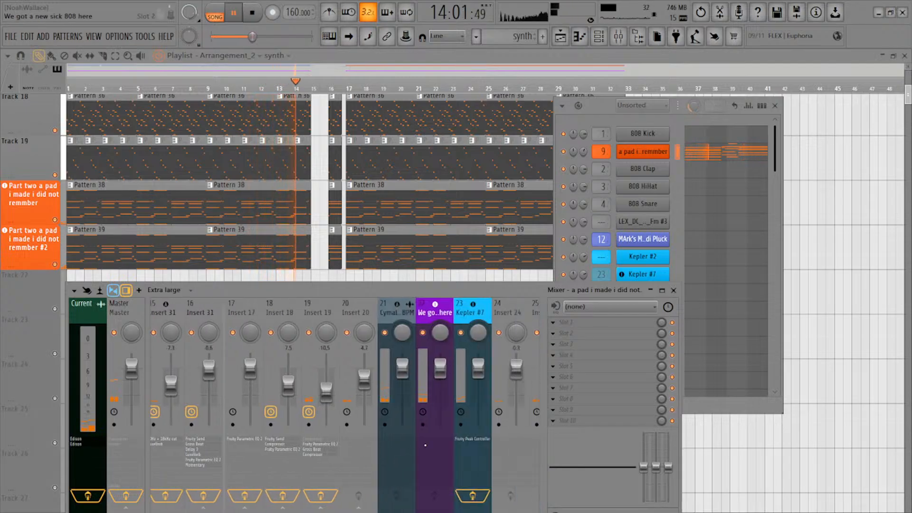
pyautogui.scroll(5, 448, 462)
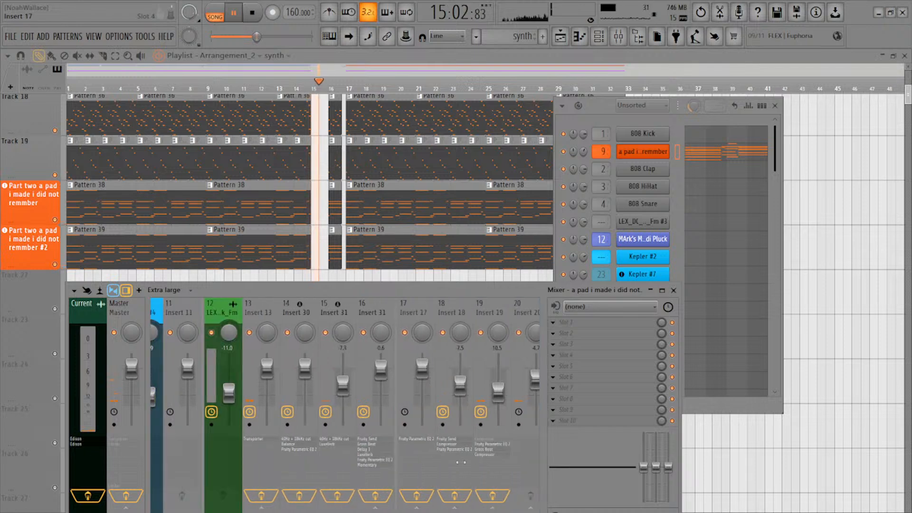
pyautogui.scroll(2, 448, 462)
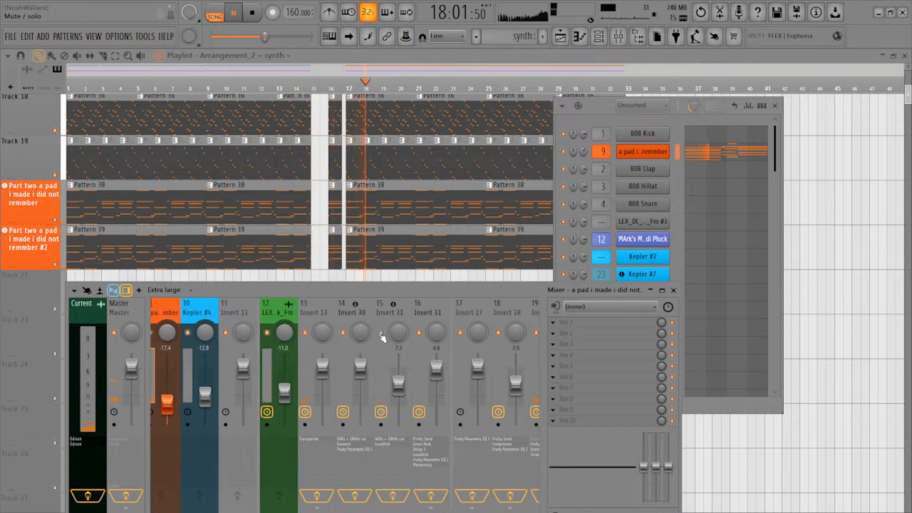
pyautogui.scroll(1, 316, 423)
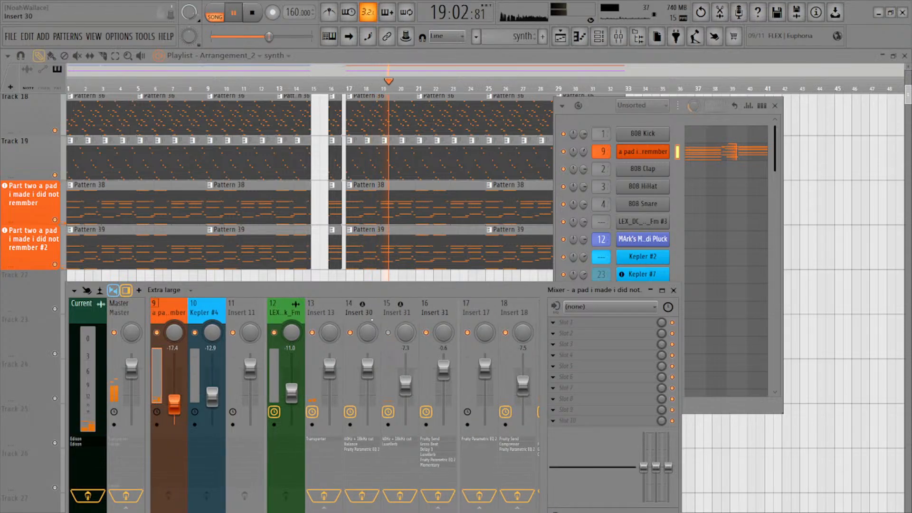
pyautogui.press('space')
# Open the Transporter effect on Insert 13 and watch it while the arrangement plays
pyautogui.click(322, 440)
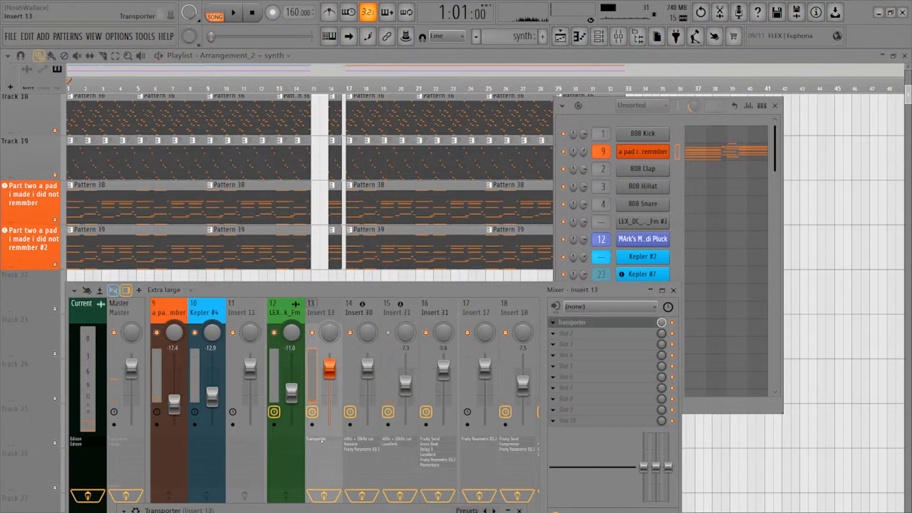
pyautogui.moveTo(244, 511); pyautogui.dragTo(261, 179)
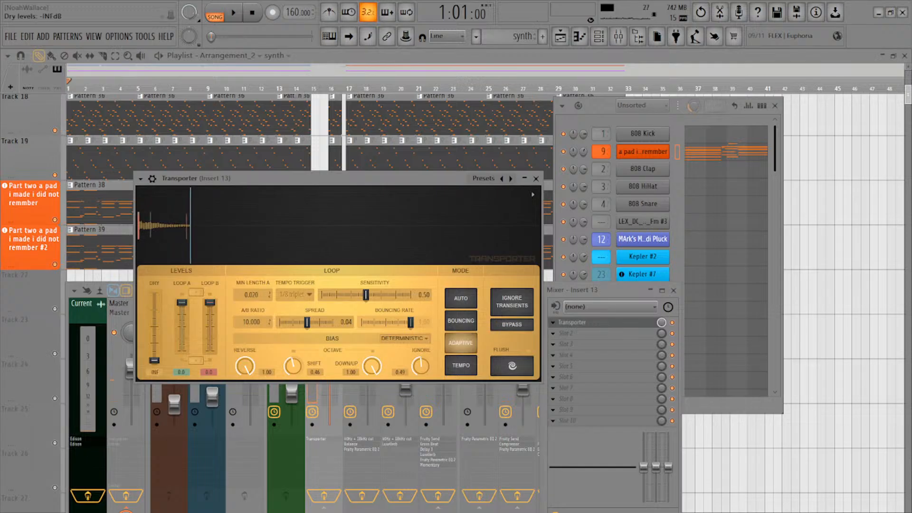
pyautogui.press('space')
pyautogui.moveTo(328, 182); pyautogui.dragTo(539, 233)
# Bring the mixer into full view and inspect the effect chains and routing of Inserts 19 and 20
pyautogui.click(271, 289)
pyautogui.moveTo(271, 289); pyautogui.dragTo(285, 131)
pyautogui.scroll(-3, 440, 312)
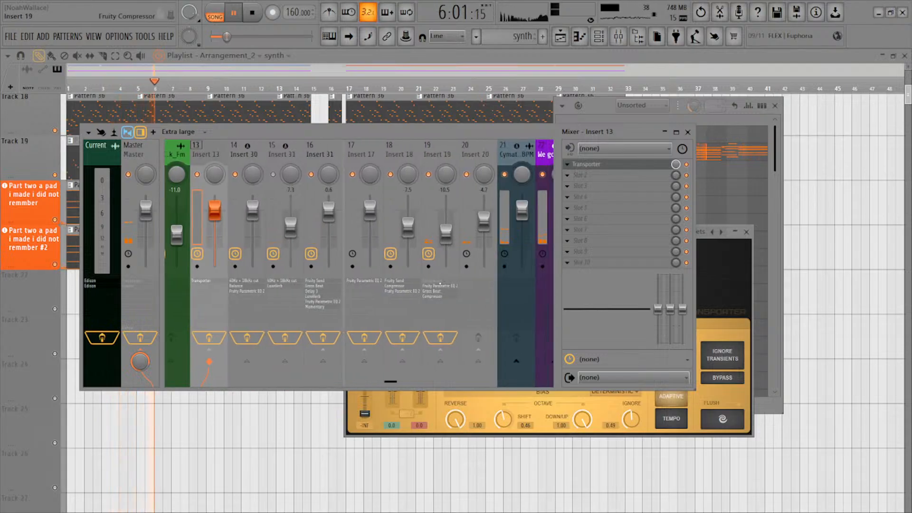
pyautogui.click(440, 284)
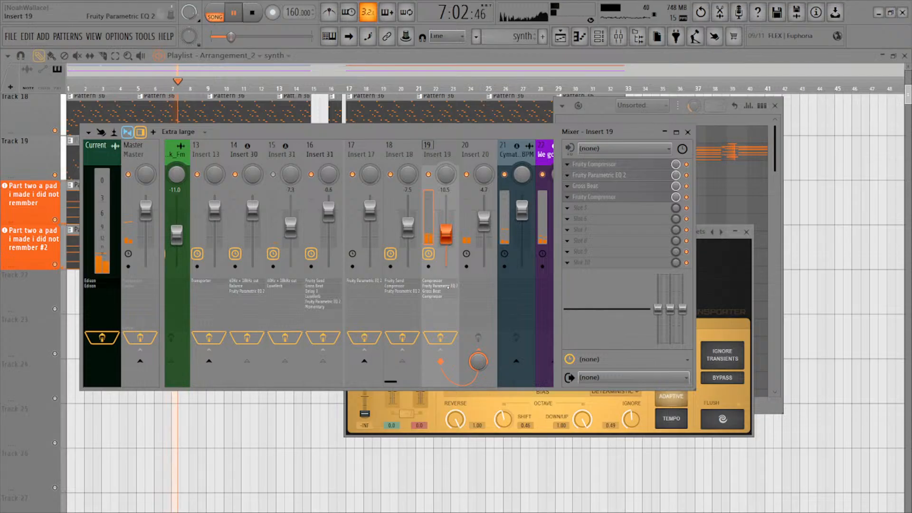
pyautogui.click(477, 299)
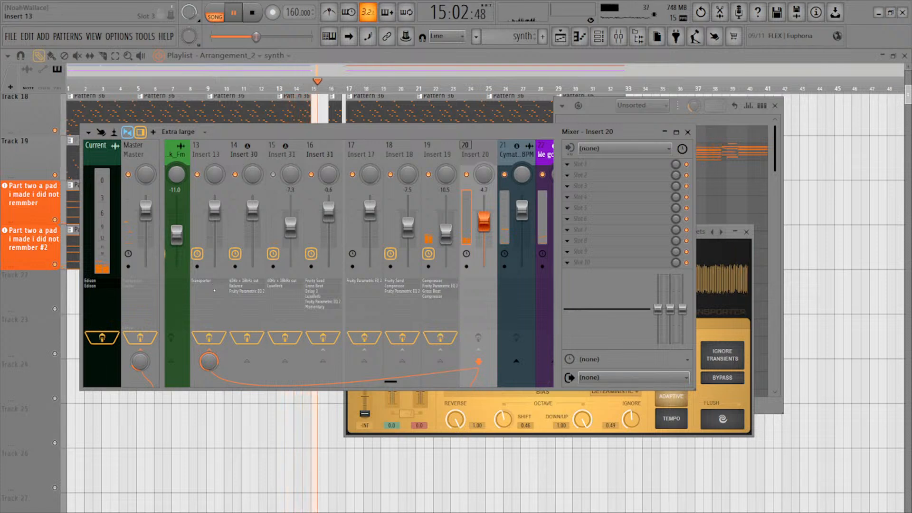
# Reopen Insert 13's Transporter, place it below the mixer, and check how Insert 20 is routed to Insert 13
pyautogui.click(212, 281)
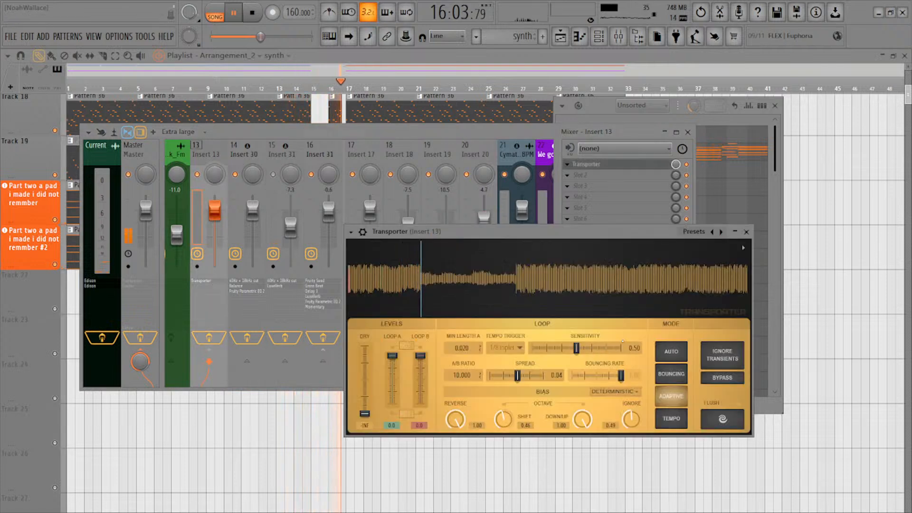
pyautogui.moveTo(462, 232); pyautogui.dragTo(467, 392)
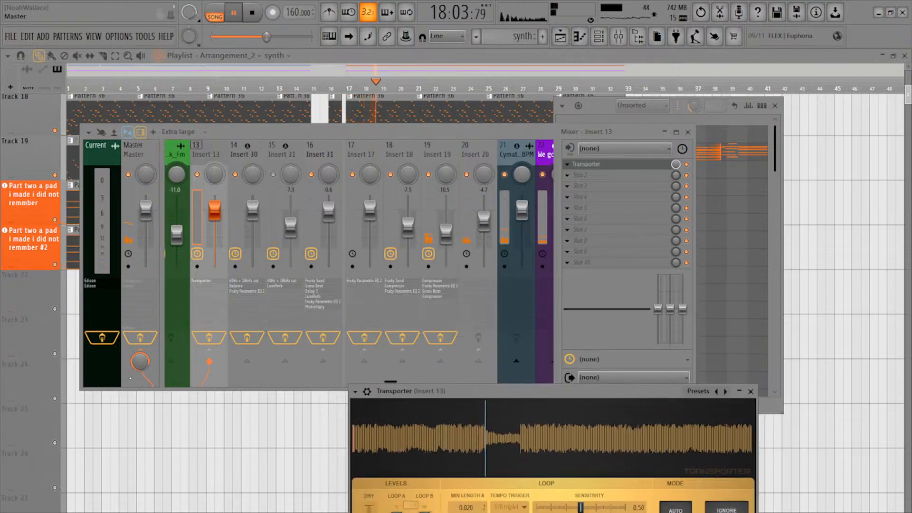
pyautogui.click(482, 158)
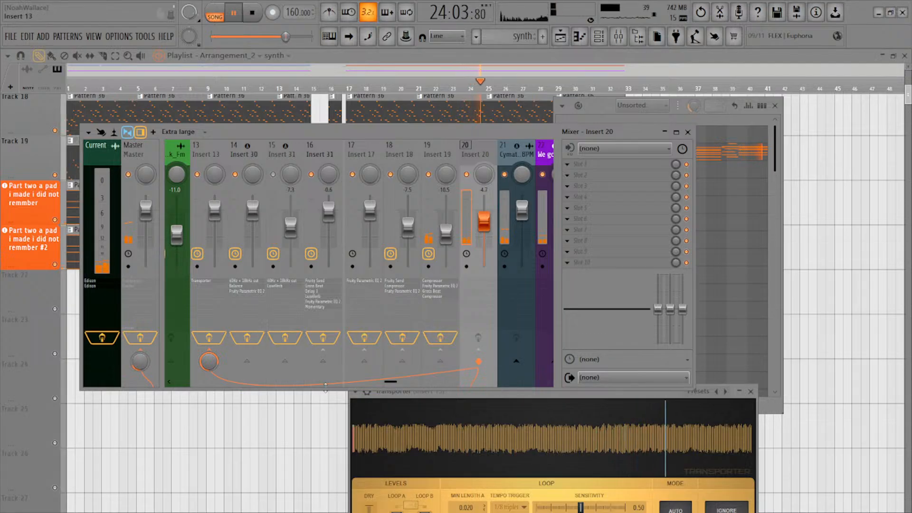
# In Transporter, set Down/Up bias to 0.55, bias mode to Probabilistic, Sensitivity to 0.60 and minimum length A to 0.519
pyautogui.moveTo(456, 392); pyautogui.dragTo(251, 100)
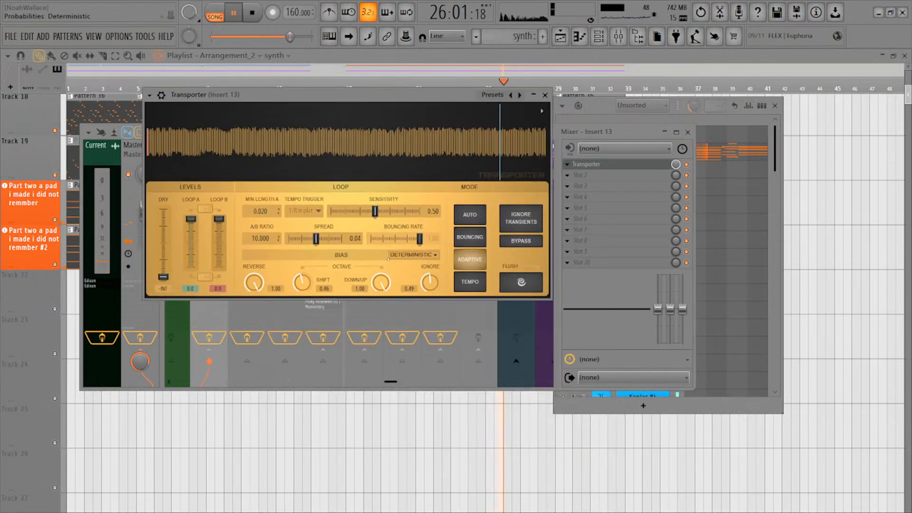
pyautogui.moveTo(381, 281); pyautogui.dragTo(381, 295)
pyautogui.click(408, 271)
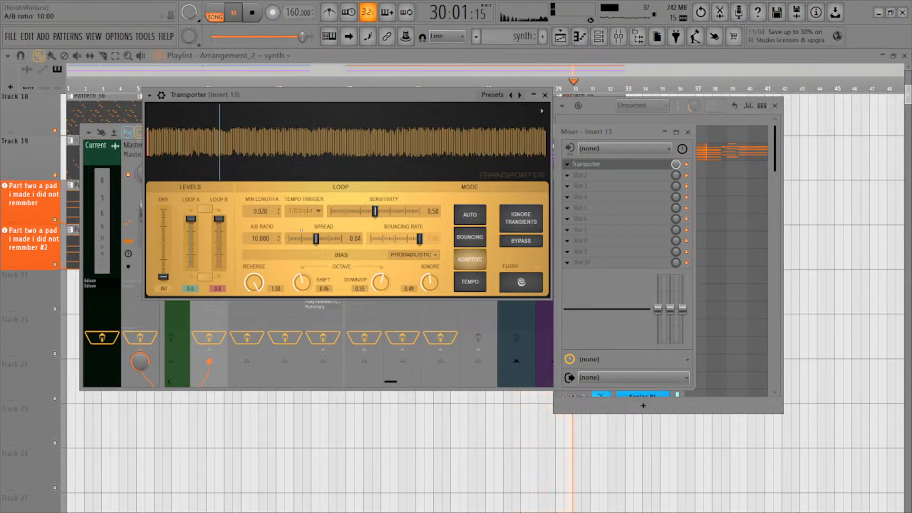
pyautogui.moveTo(375, 211)
pyautogui.mouseDown()
pyautogui.moveTo(420, 212)
pyautogui.moveTo(385, 212)
pyautogui.mouseUp()
pyautogui.moveTo(261, 211); pyautogui.dragTo(260, 208)
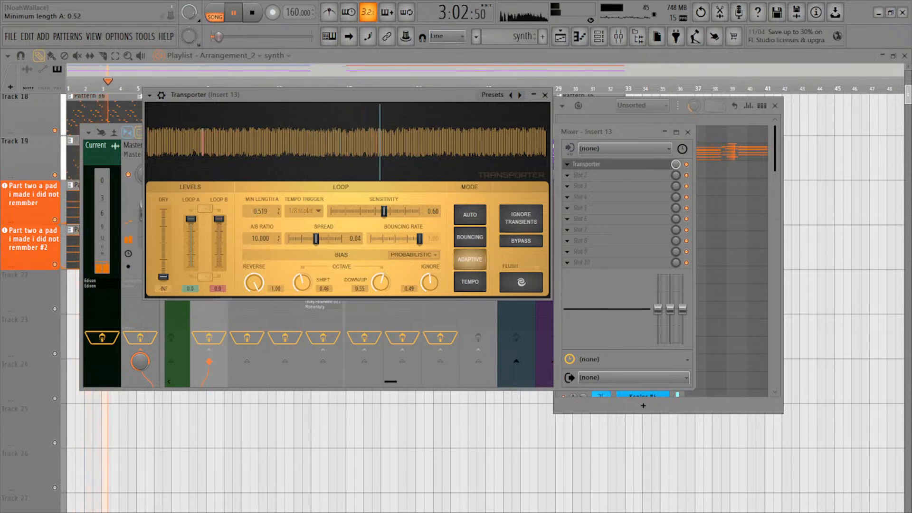
# Set Transporter's octave Down/Up bias to 1.00, Ignore bias to 0.72 and octave Shift to 1.00, and stop playback
pyautogui.moveTo(379, 284); pyautogui.dragTo(379, 252)
pyautogui.moveTo(429, 283)
pyautogui.mouseDown()
pyautogui.moveTo(428, 298)
pyautogui.moveTo(427, 276)
pyautogui.mouseUp()
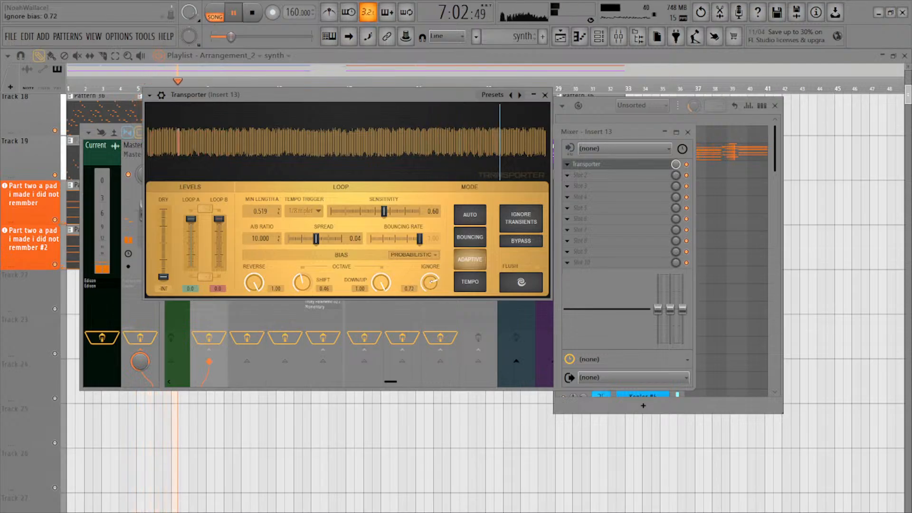
pyautogui.moveTo(302, 282); pyautogui.dragTo(302, 259)
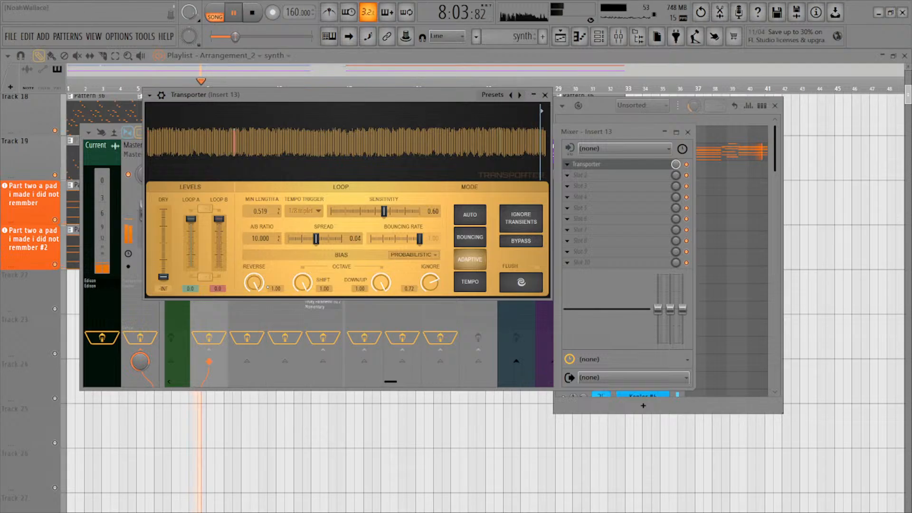
pyautogui.moveTo(254, 283)
pyautogui.mouseDown()
pyautogui.moveTo(254, 316)
pyautogui.moveTo(253, 286)
pyautogui.mouseUp()
pyautogui.press('space')
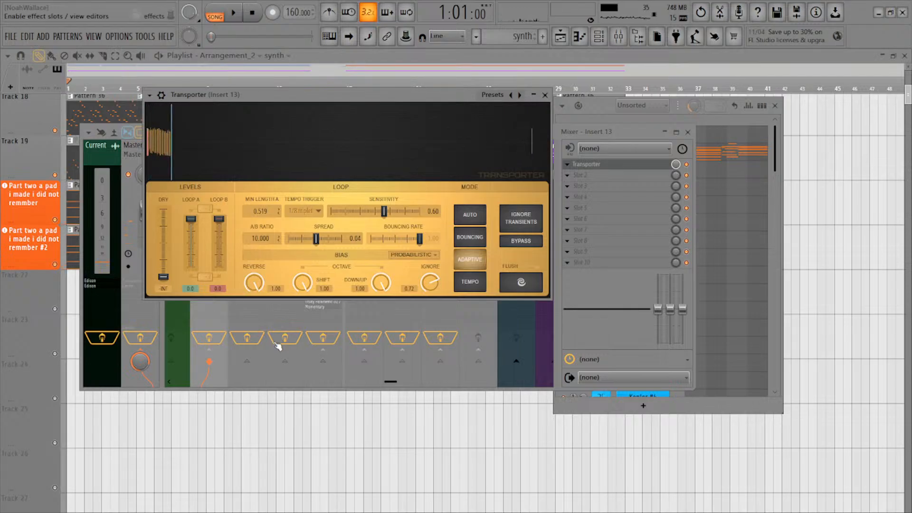
# Replay the arrangement and set Transporter's A/B ratio to 5.750 and Ignore bias to 0.32
pyautogui.moveTo(315, 95); pyautogui.dragTo(385, 197)
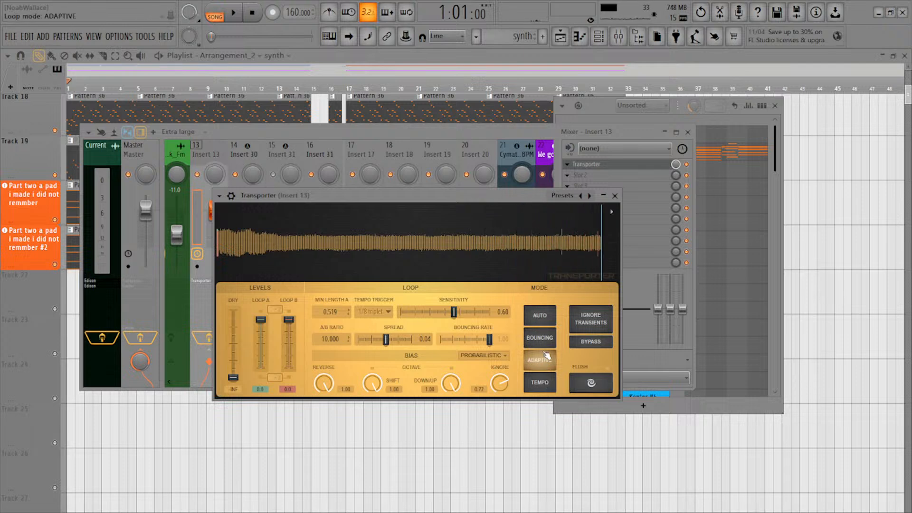
pyautogui.press('space')
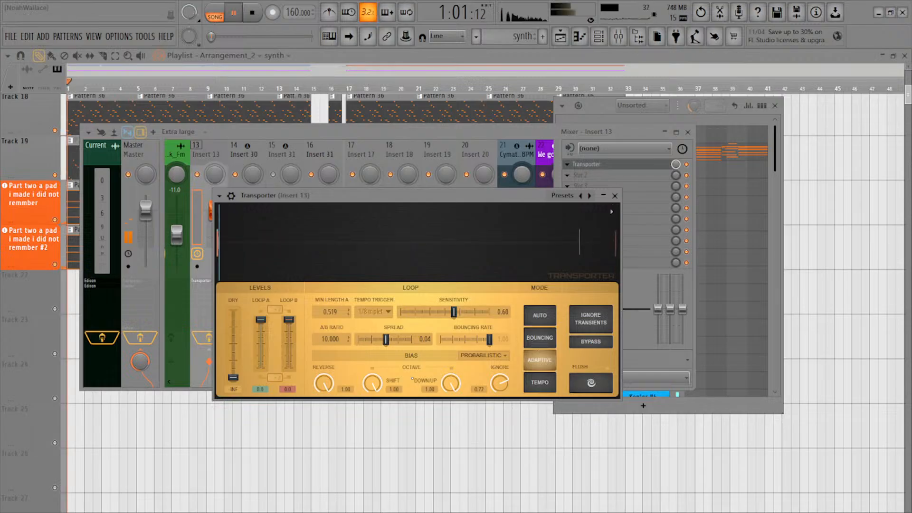
pyautogui.moveTo(330, 339); pyautogui.dragTo(330, 359)
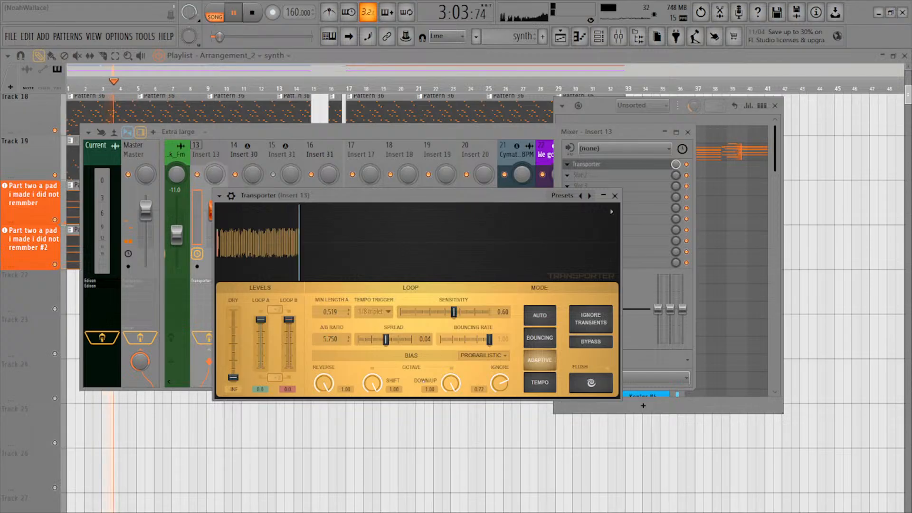
pyautogui.moveTo(499, 383); pyautogui.dragTo(499, 403)
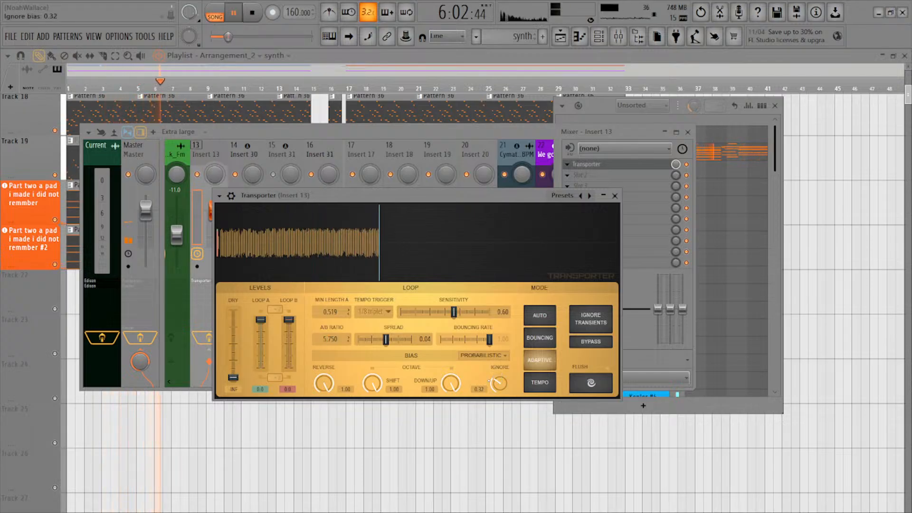
# Clear Transporter away from the mixer, set Insert 20's send level to the Master to 66% (-8.4 dB), and stop playback
pyautogui.moveTo(347, 195); pyautogui.dragTo(651, 439)
pyautogui.click(478, 309)
pyautogui.moveTo(140, 362)
pyautogui.mouseDown()
pyautogui.moveTo(140, 383)
pyautogui.moveTo(141, 367)
pyautogui.mouseUp()
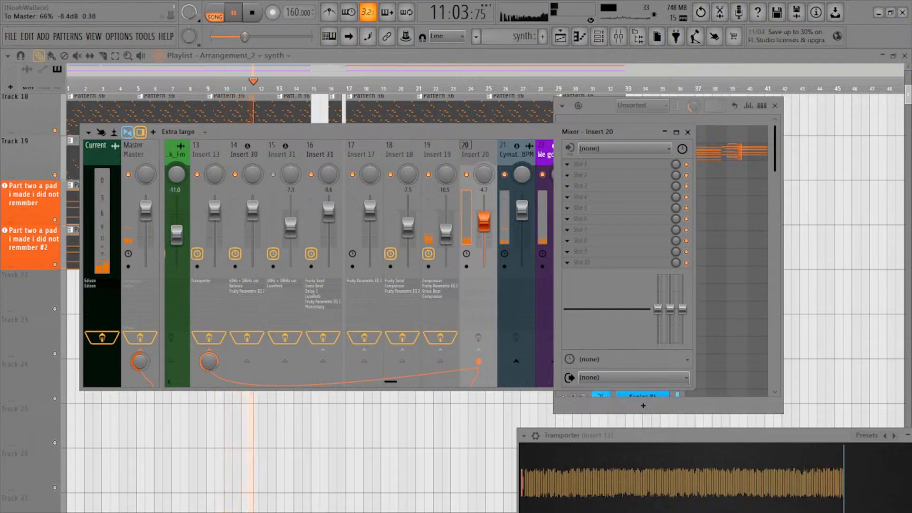
pyautogui.press('space')
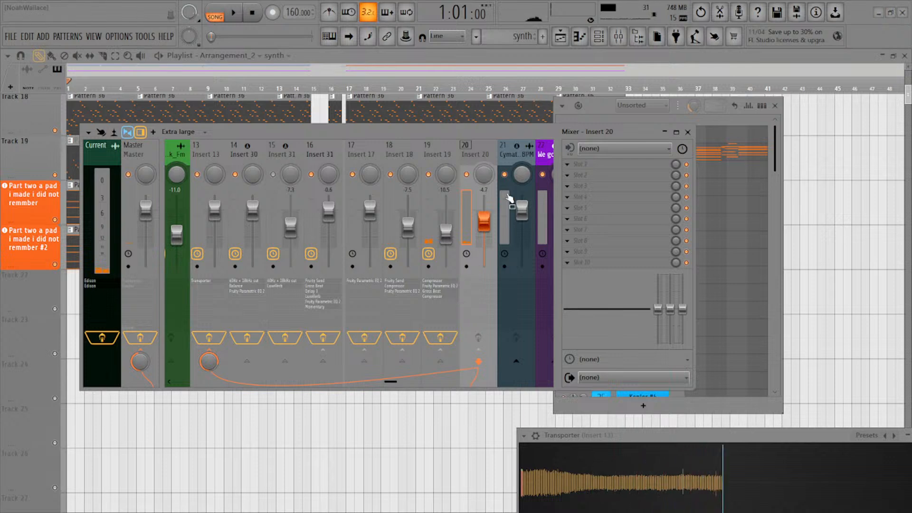
# Add a Fruity Send effect to the first slot of Insert 20 and close its window
pyautogui.moveTo(478, 294); pyautogui.dragTo(479, 295)
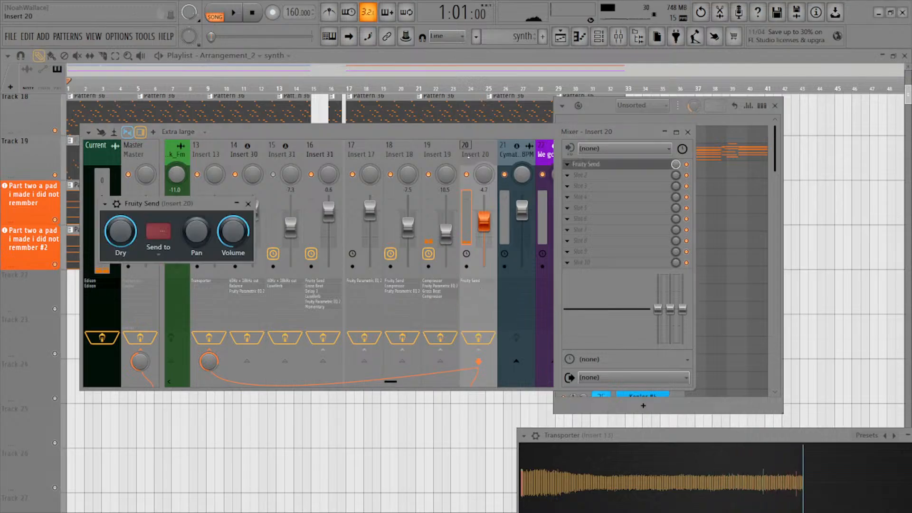
pyautogui.click(248, 204)
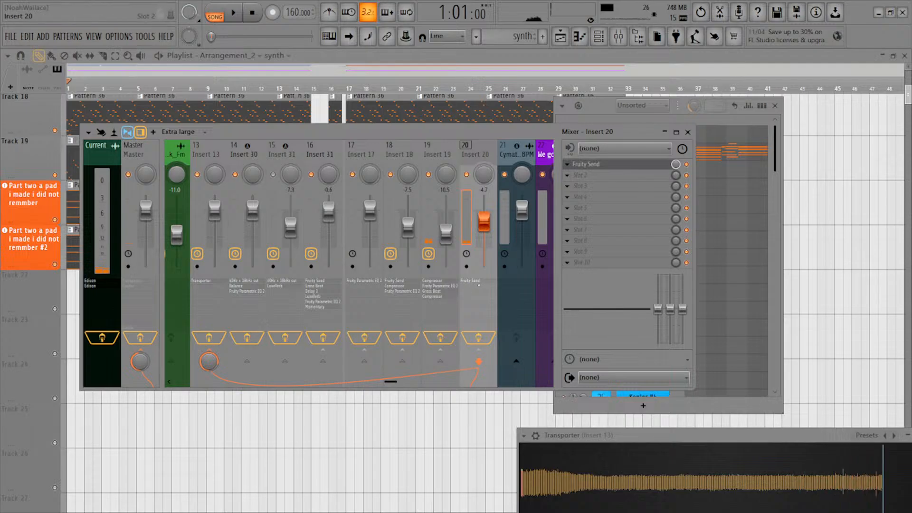
# Compare Insert 19's effects and routing with Insert 20's, and play the arrangement from the start
pyautogui.click(434, 281)
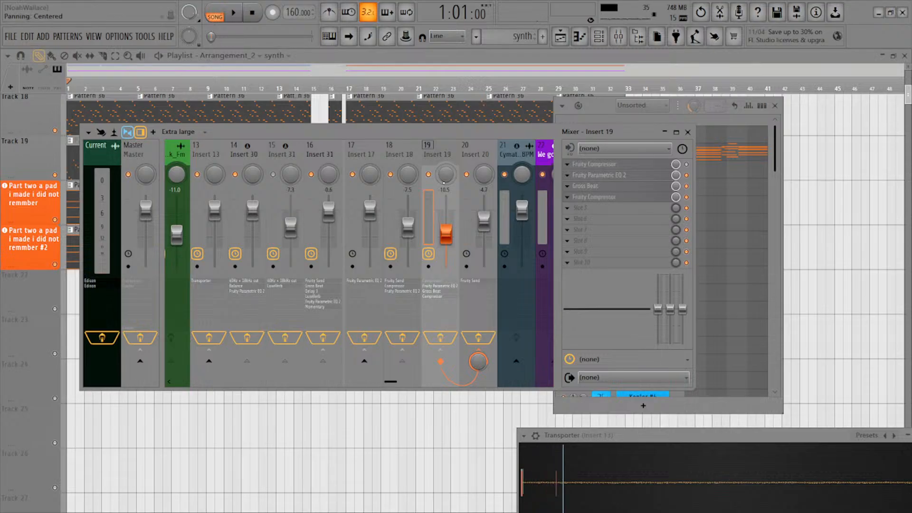
pyautogui.click(466, 267)
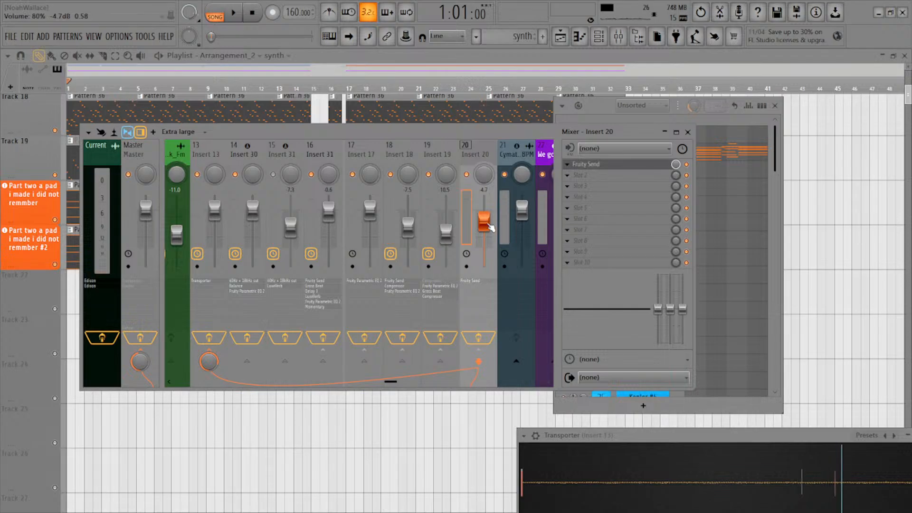
pyautogui.press('space')
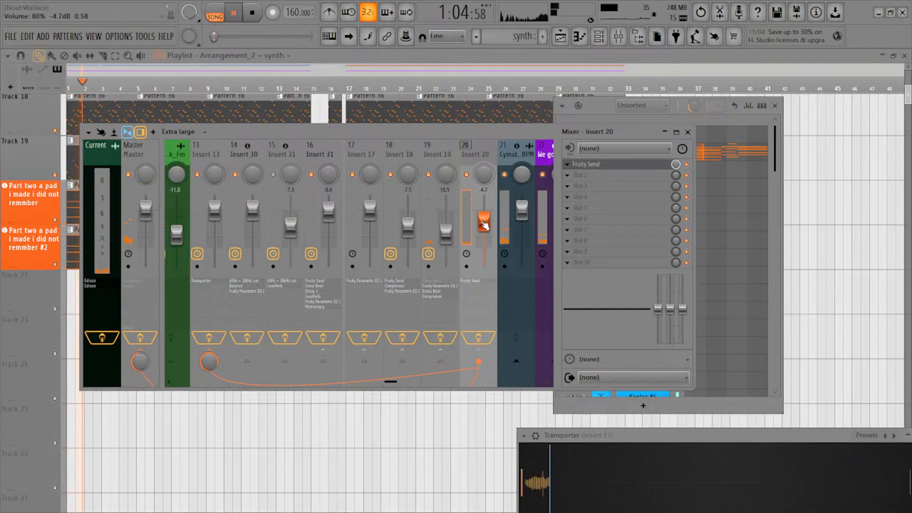
# Stop playback, add Fruity Parametric EQ 2 to the second slot of Insert 20, and move its window clear of the mixer
pyautogui.press('space')
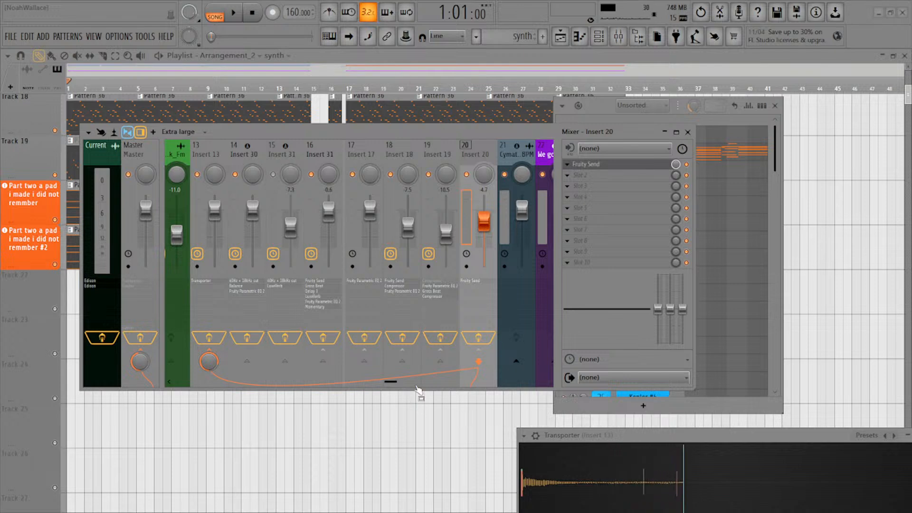
pyautogui.moveTo(555, 201); pyautogui.dragTo(478, 165)
pyautogui.moveTo(285, 176); pyautogui.dragTo(517, 476)
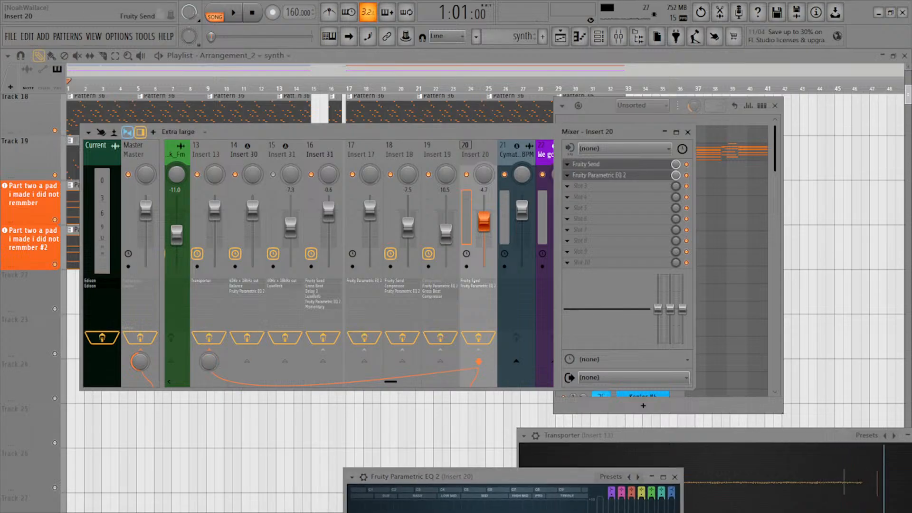
# Rename Insert 20's Fruity Send as "Fruity Send Transporter" and mixer Insert 13 as "Transporter"
pyautogui.click(589, 163)
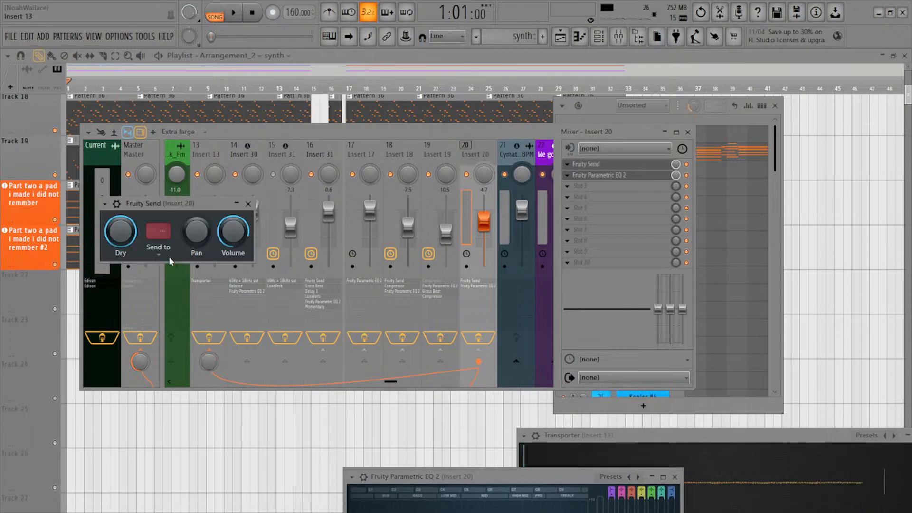
pyautogui.press('Escape')
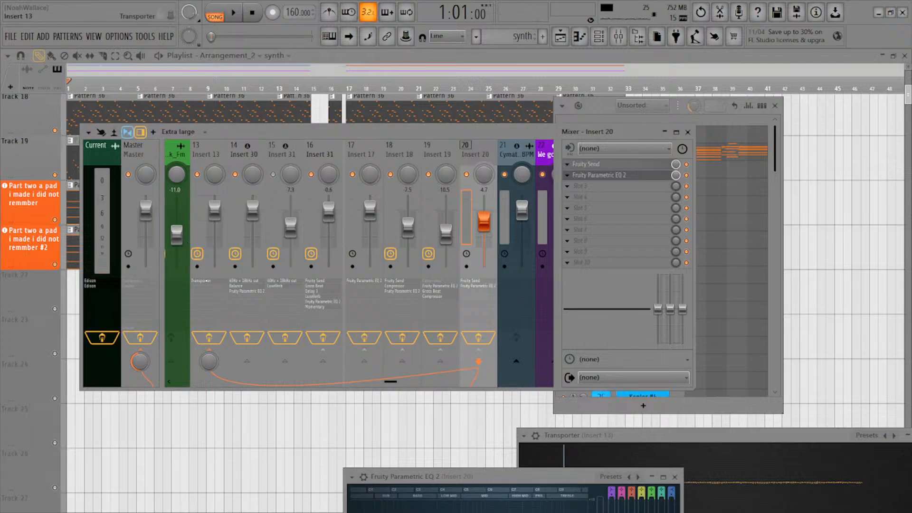
pyautogui.click(205, 281)
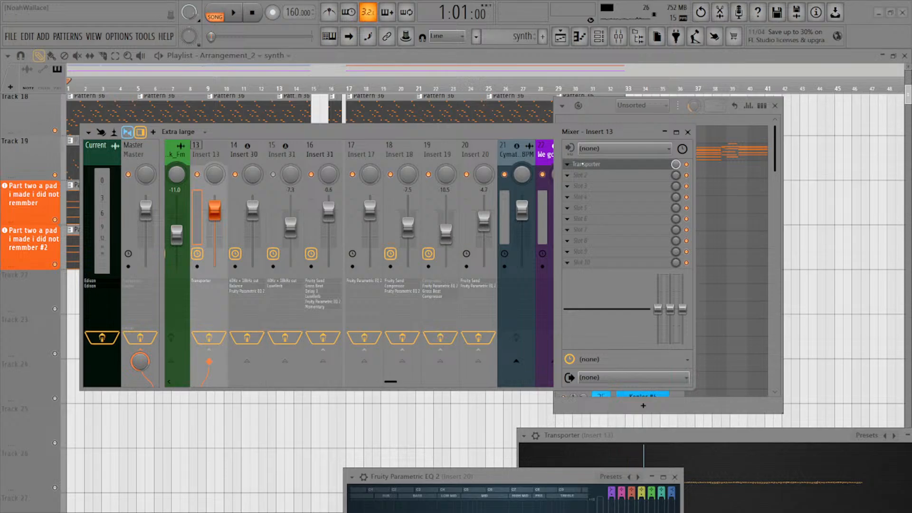
pyautogui.click(478, 281)
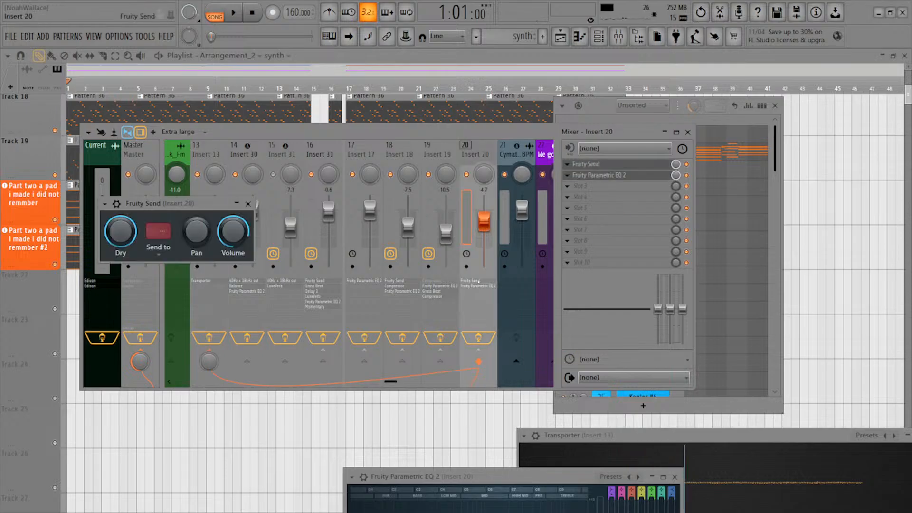
pyautogui.click(607, 165)
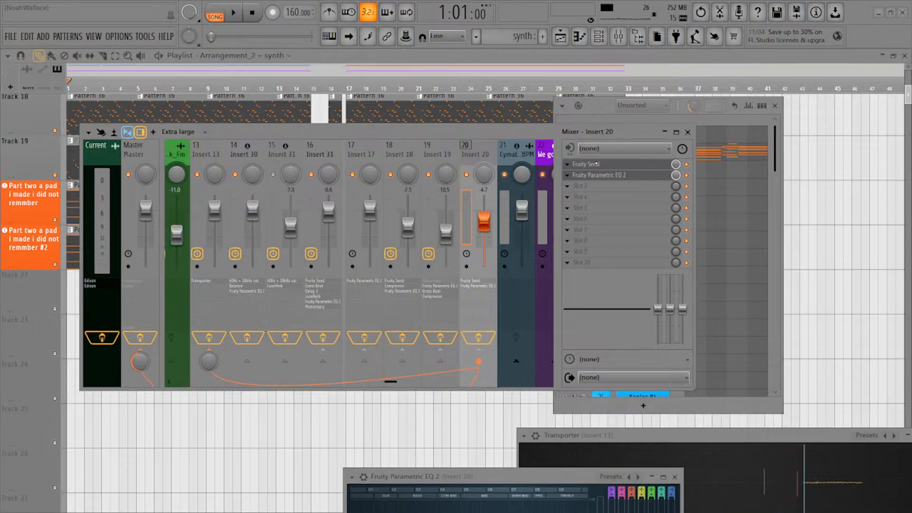
pyautogui.write('Transporter')
pyautogui.press('Return')
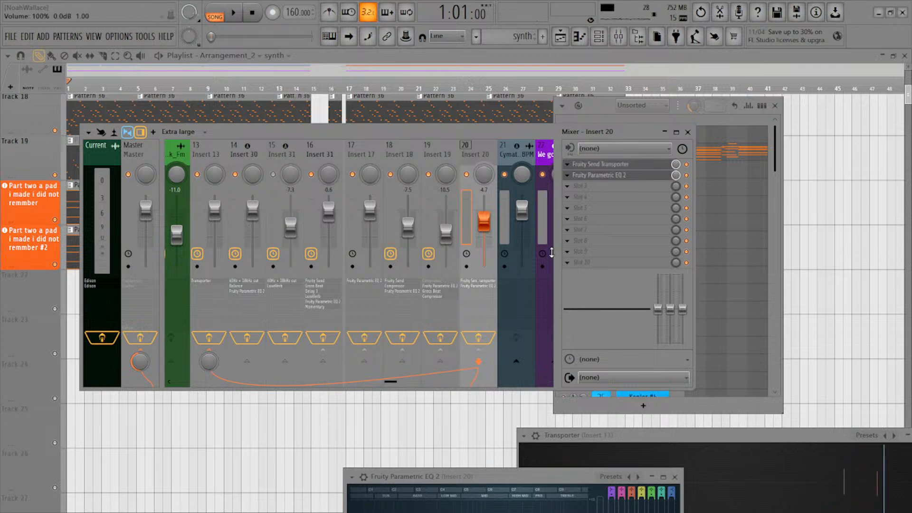
pyautogui.click(209, 155)
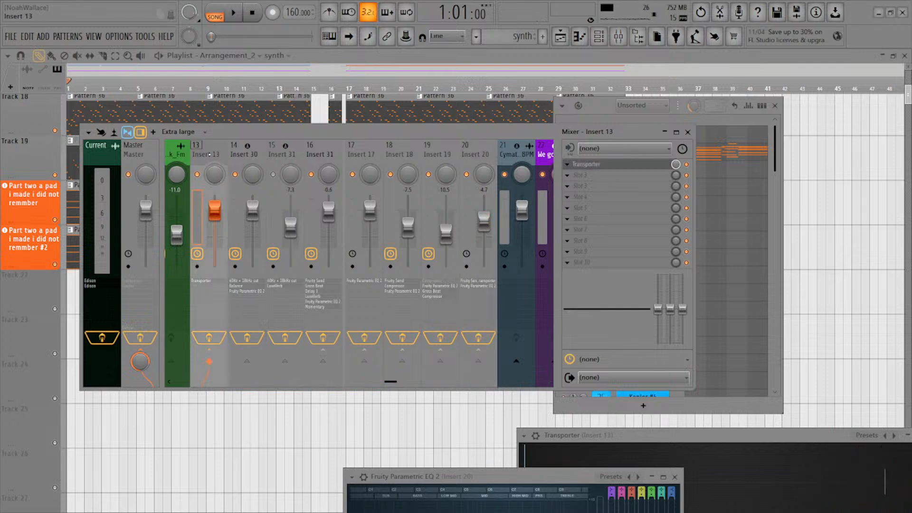
pyautogui.press('Return')
# Set Insert 20's Fruity Send Transporter to send to 2 and raise Insert 20's volume fader to its default level
pyautogui.click(484, 151)
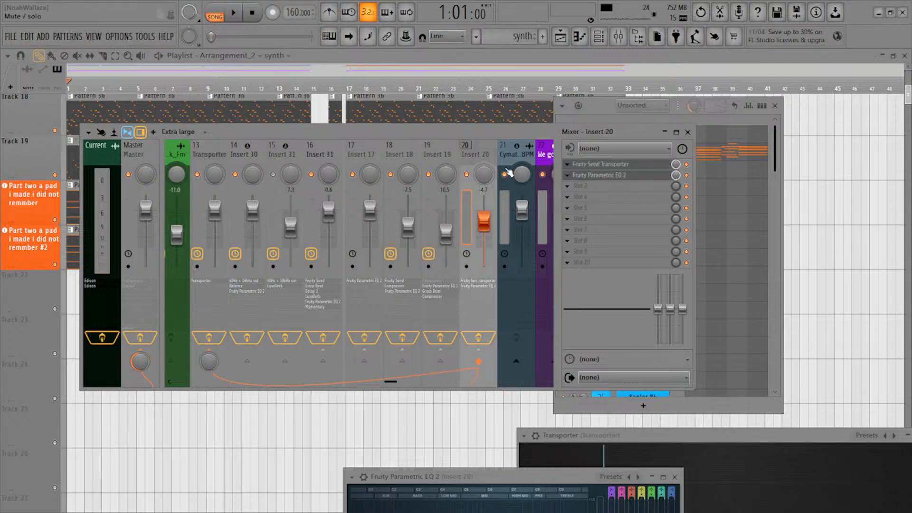
pyautogui.click(595, 165)
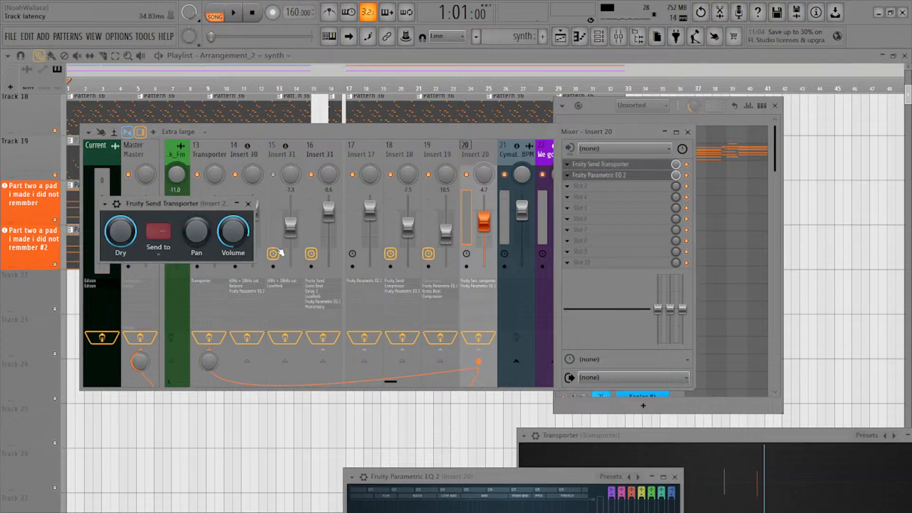
pyautogui.moveTo(160, 232); pyautogui.dragTo(160, 223)
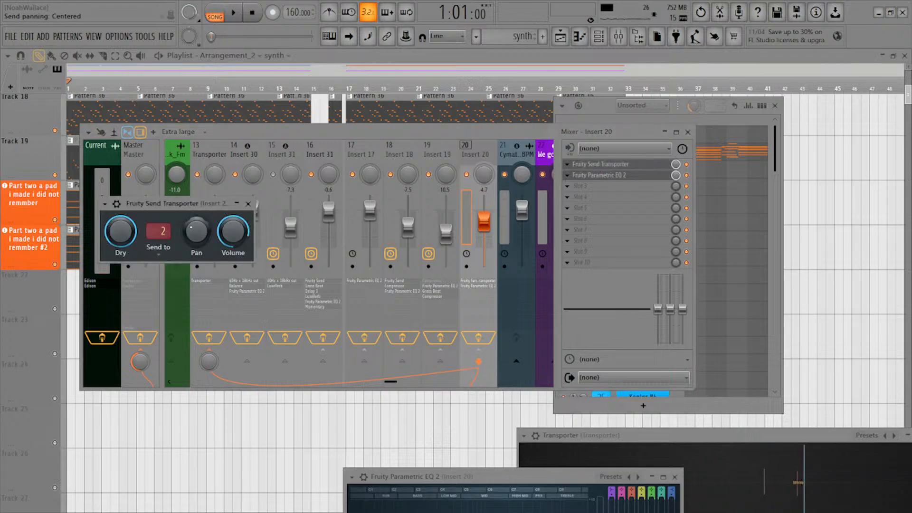
pyautogui.click(600, 163)
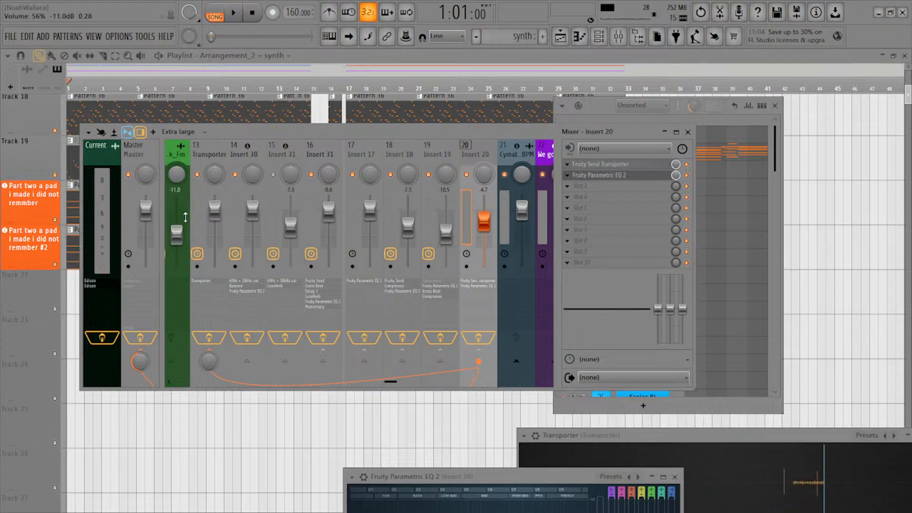
pyautogui.click(613, 164)
pyautogui.moveTo(176, 199); pyautogui.dragTo(211, 130)
pyautogui.moveTo(490, 231); pyautogui.dragTo(489, 212)
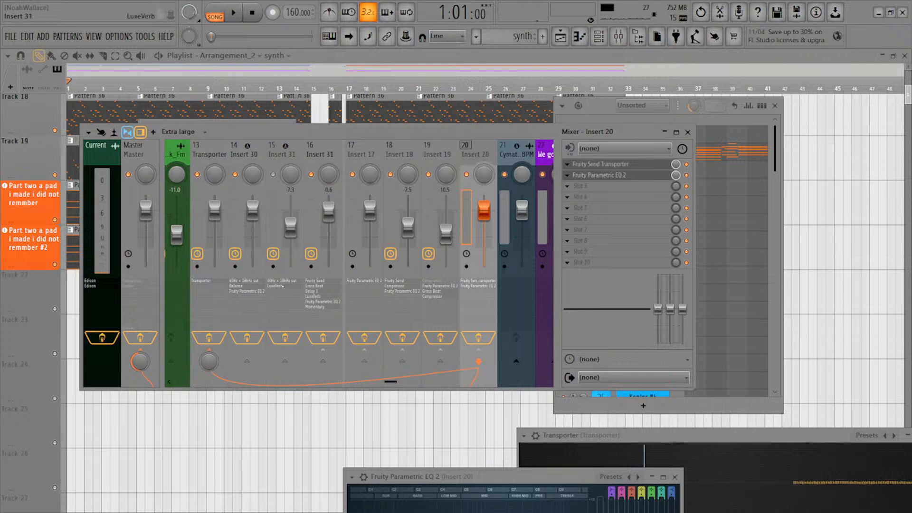
# Move the Fruity Send Transporter window above the mixer and audition the arrangement with its dry level at 0%
pyautogui.click(600, 164)
pyautogui.moveTo(196, 126); pyautogui.dragTo(334, 111)
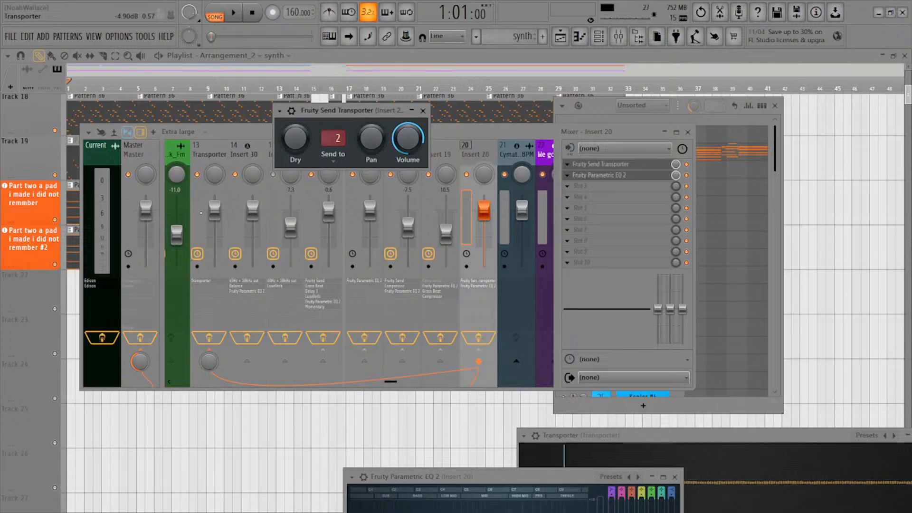
pyautogui.moveTo(348, 110); pyautogui.dragTo(343, 77)
pyautogui.press('space')
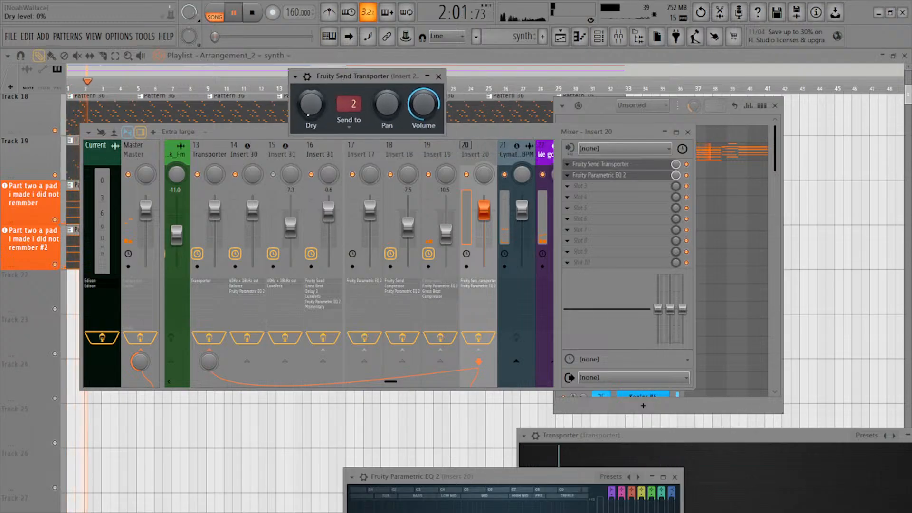
pyautogui.moveTo(311, 103); pyautogui.dragTo(312, 29)
pyautogui.press('space')
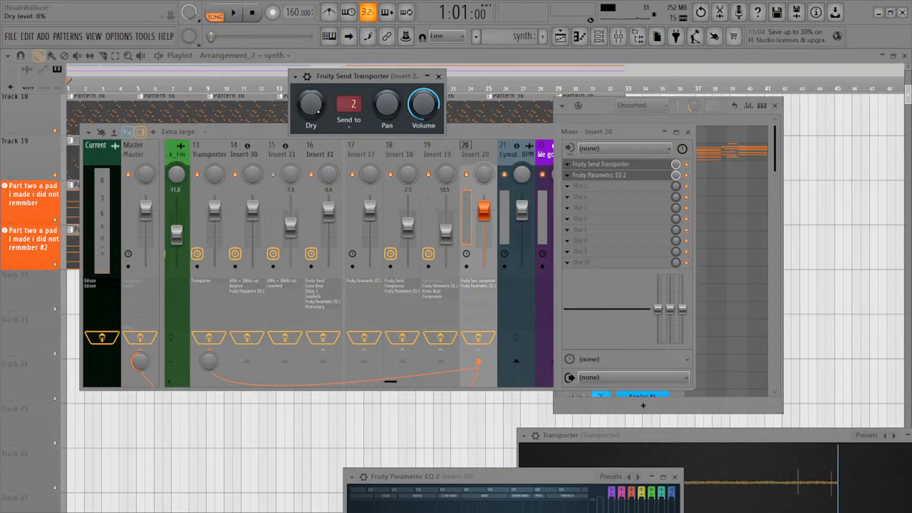
# Replay the arrangement with the send's dry level at 100% and enable the first Fruity Compressor on Insert 19
pyautogui.press('space')
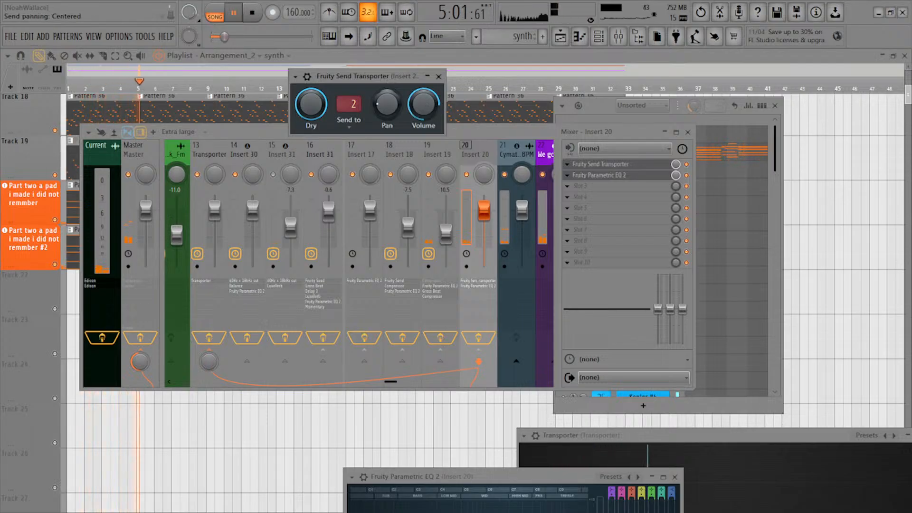
pyautogui.click(204, 291)
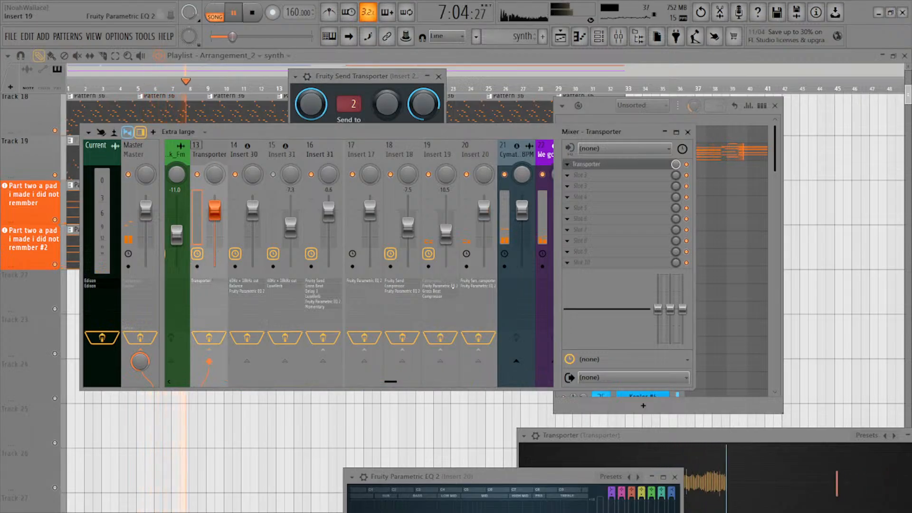
pyautogui.click(445, 284)
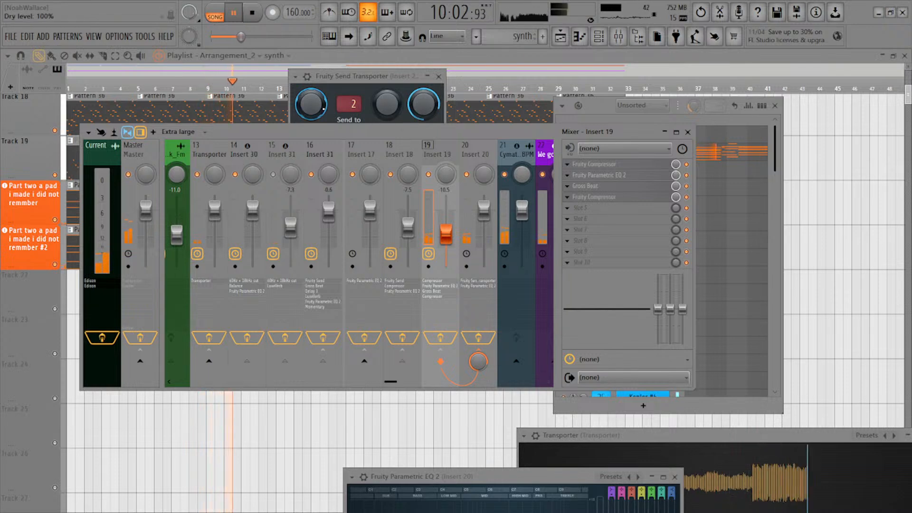
# Set Fruity Send Transporter's dry level to 49% with its send volume at full, and stop playback
pyautogui.click(311, 104)
pyautogui.scroll(-1, 311, 104)
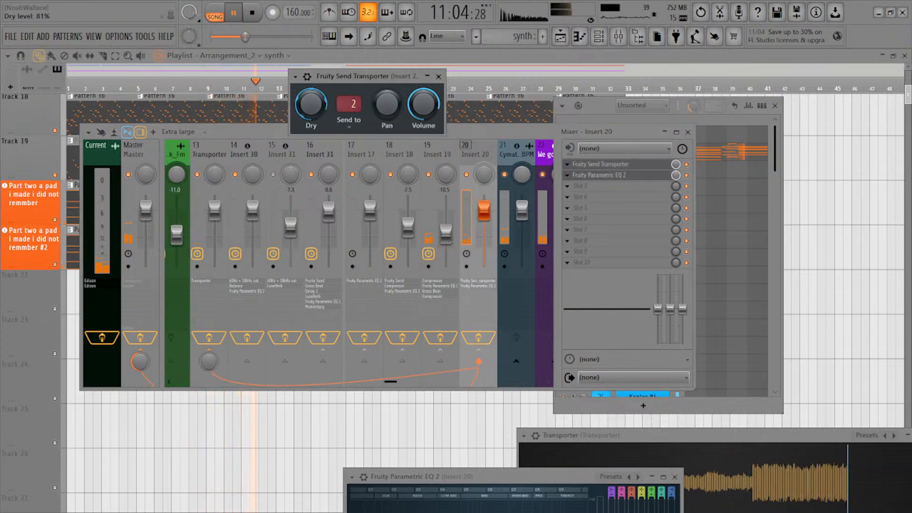
pyautogui.scroll(-1, 423, 103)
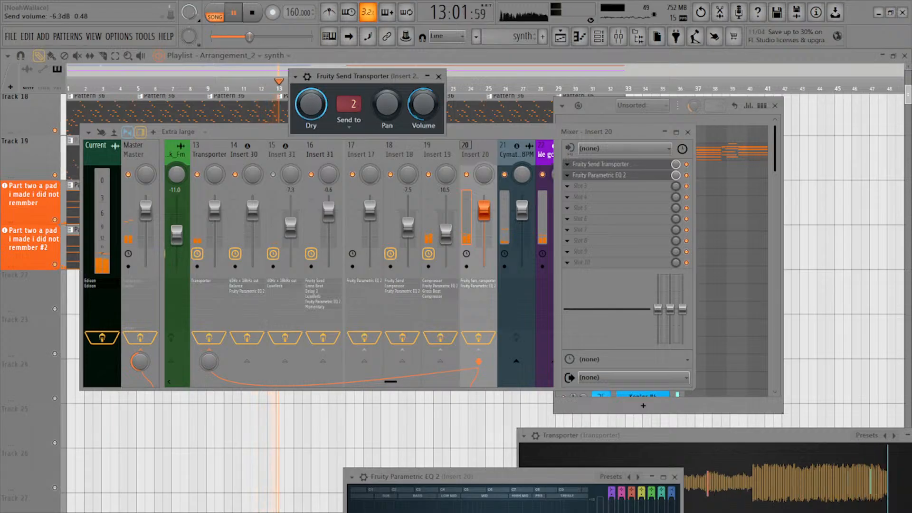
pyautogui.scroll(-3, 423, 104)
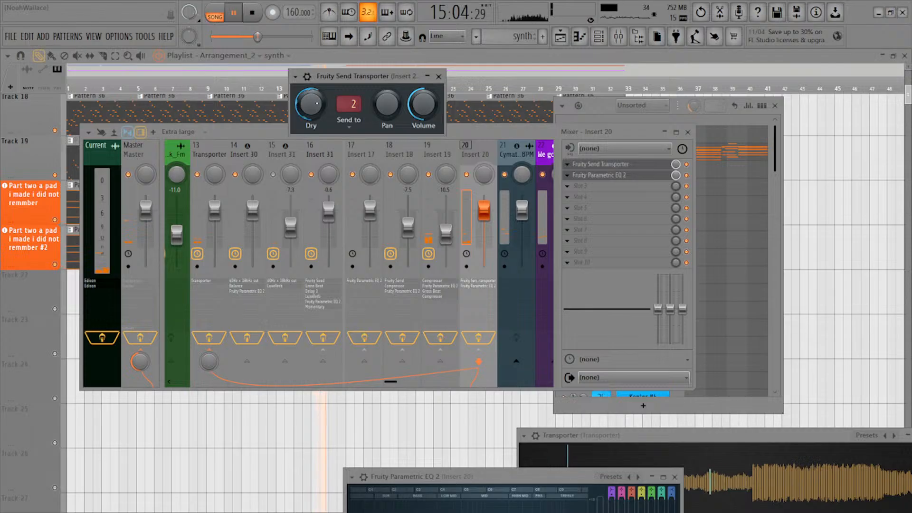
pyautogui.scroll(-10, 311, 104)
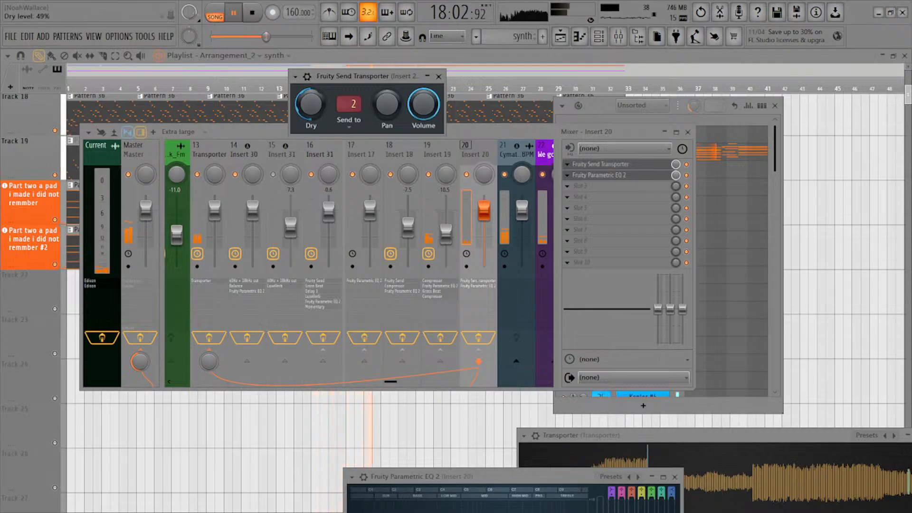
pyautogui.press('space')
# Reopen Transporter over the mixer, replay the arrangement, and set its spread to 0.48, reverse bias to 0.78 and octave shift bias to 0.52
pyautogui.click(209, 281)
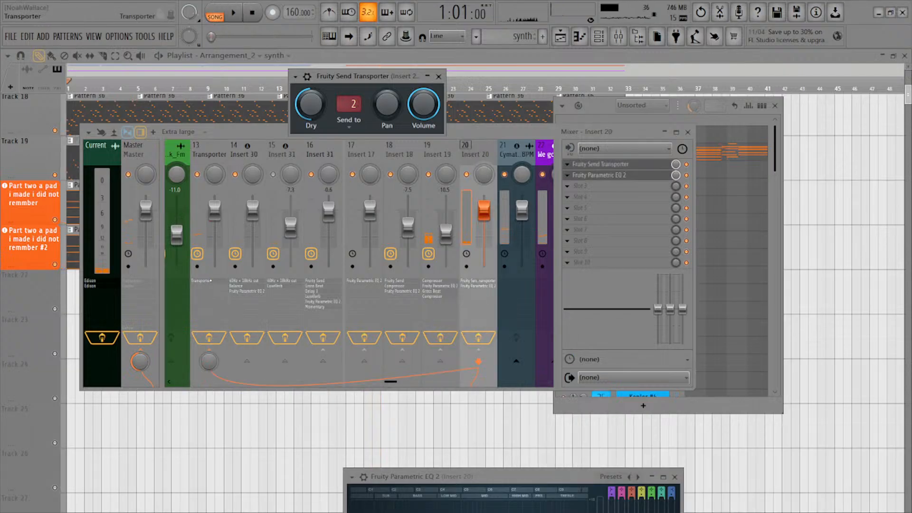
pyautogui.click(211, 281)
pyautogui.moveTo(646, 433); pyautogui.dragTo(328, 60)
pyautogui.moveTo(372, 207); pyautogui.dragTo(384, 208)
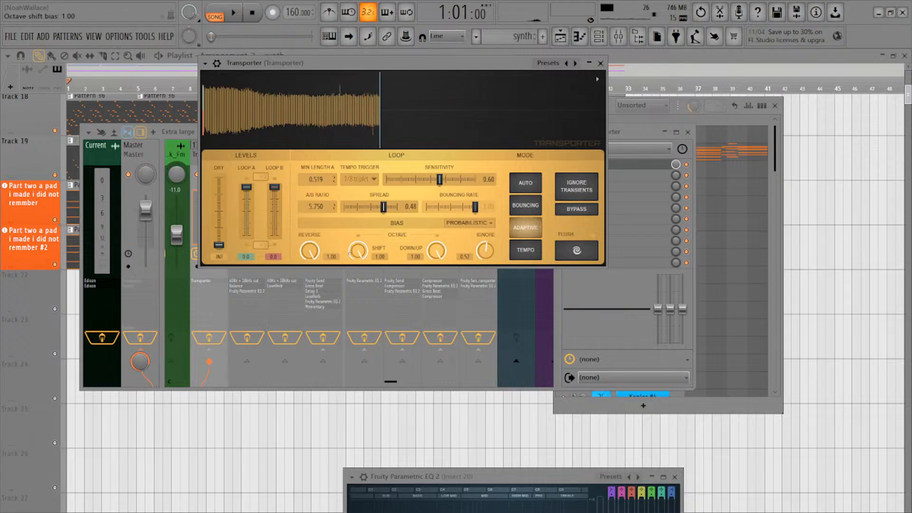
pyautogui.moveTo(371, 250); pyautogui.dragTo(371, 271)
pyautogui.press('space')
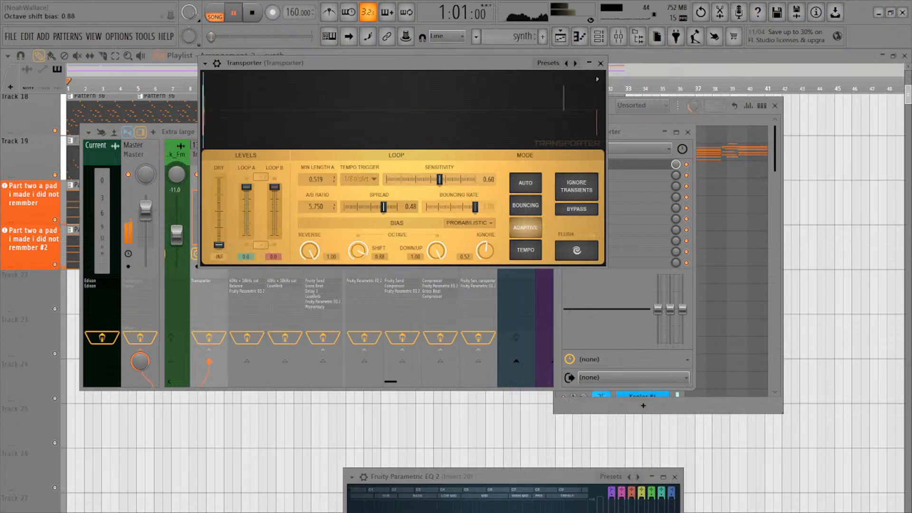
pyautogui.moveTo(305, 248); pyautogui.dragTo(306, 259)
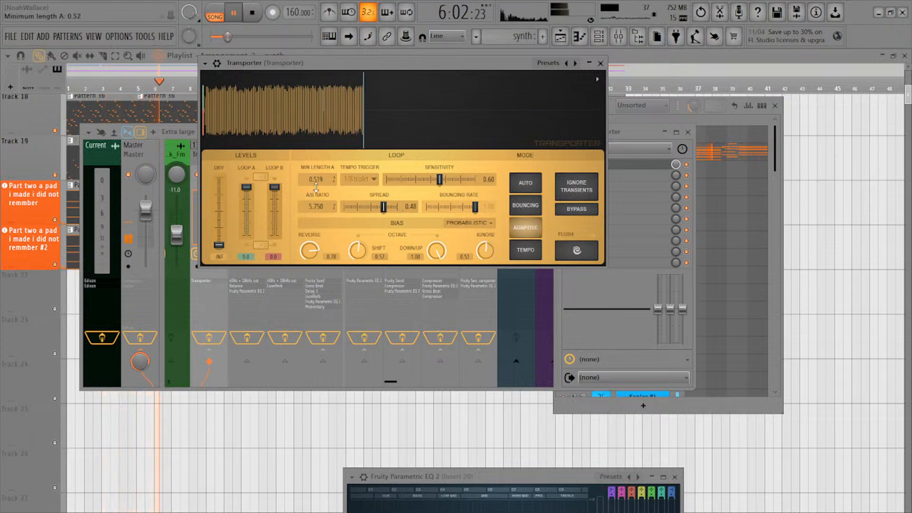
# Set Transporter's A/B ratio to 10.000, bouncing rate to 0.13, sensitivity to 0.74 and bias mode to Deterministic
pyautogui.moveTo(317, 207); pyautogui.dragTo(317, 185)
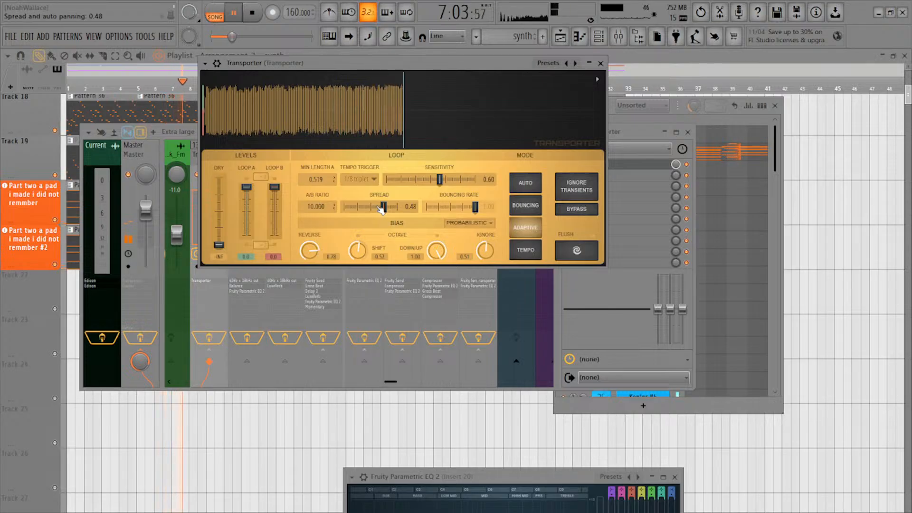
pyautogui.moveTo(475, 207); pyautogui.dragTo(475, 247)
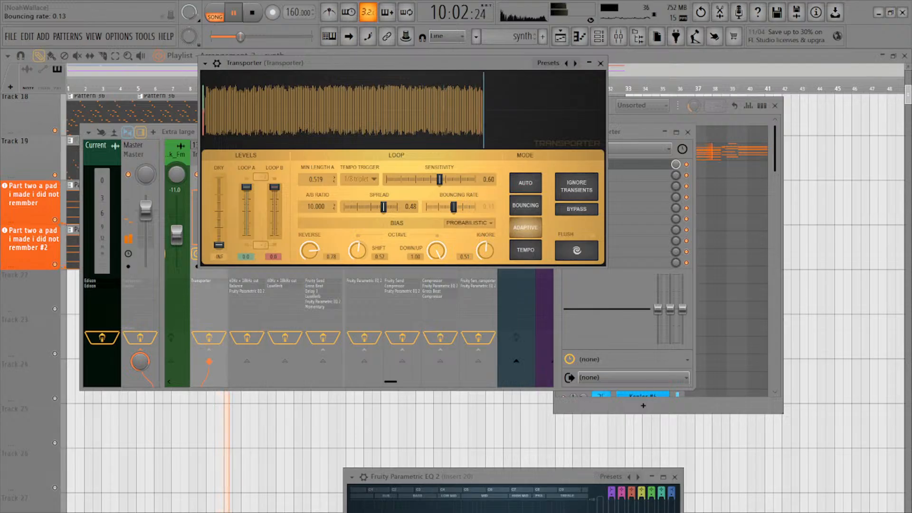
pyautogui.moveTo(439, 180); pyautogui.dragTo(452, 180)
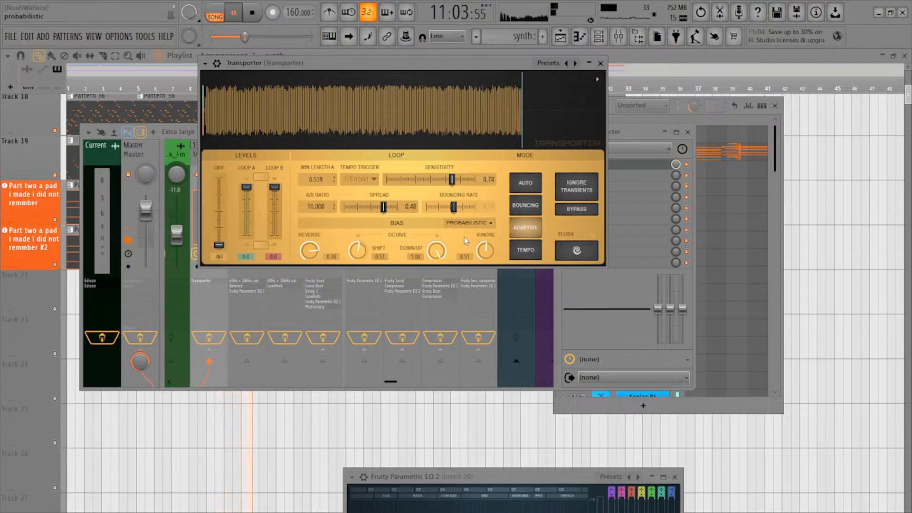
pyautogui.moveTo(457, 229); pyautogui.dragTo(457, 224)
# Restart the arrangement, set Transporter's minimum length A to 0.500, stop playback, and move its window aside
pyautogui.press('space')
pyautogui.press('space')
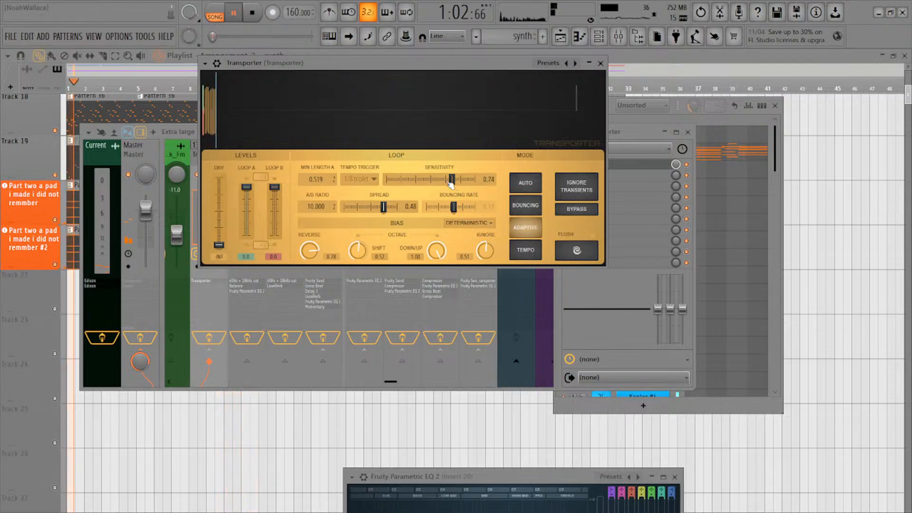
pyautogui.moveTo(320, 181); pyautogui.dragTo(320, 133)
pyautogui.moveTo(320, 179); pyautogui.dragTo(320, 228)
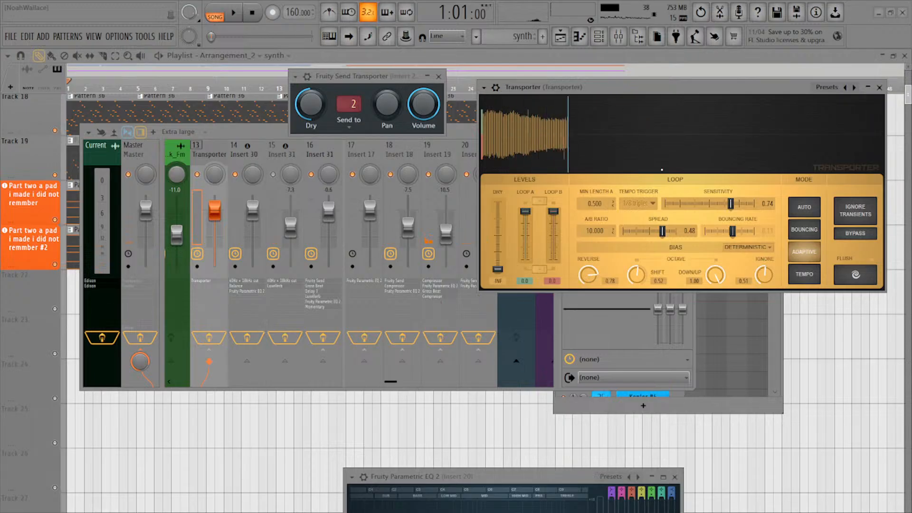
# Add a Fruity Compressor after Transporter on the Transporter insert, rearrange the windows, and set its threshold to -57.7 dB
pyautogui.press('F9')
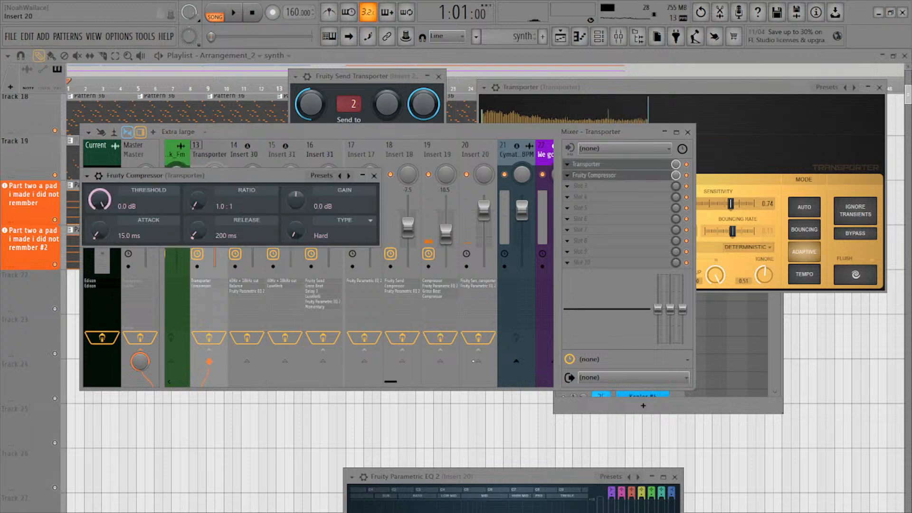
pyautogui.moveTo(278, 177); pyautogui.dragTo(594, 326)
pyautogui.moveTo(376, 135); pyautogui.dragTo(348, 60)
pyautogui.moveTo(651, 326); pyautogui.dragTo(569, 248)
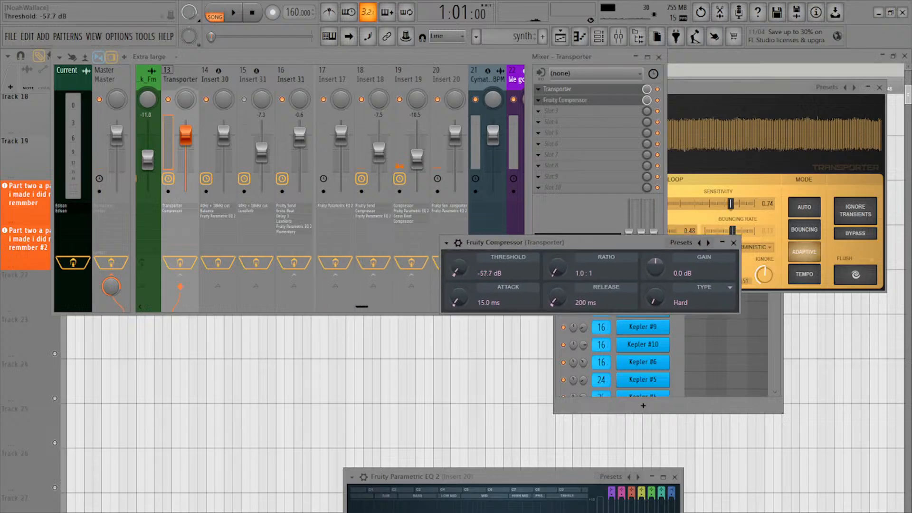
# Set the Transporter insert's compressor threshold to -48.6 dB and ratio to 11.1:1, and place its window below the mixer
pyautogui.moveTo(585, 243); pyautogui.dragTo(616, 214)
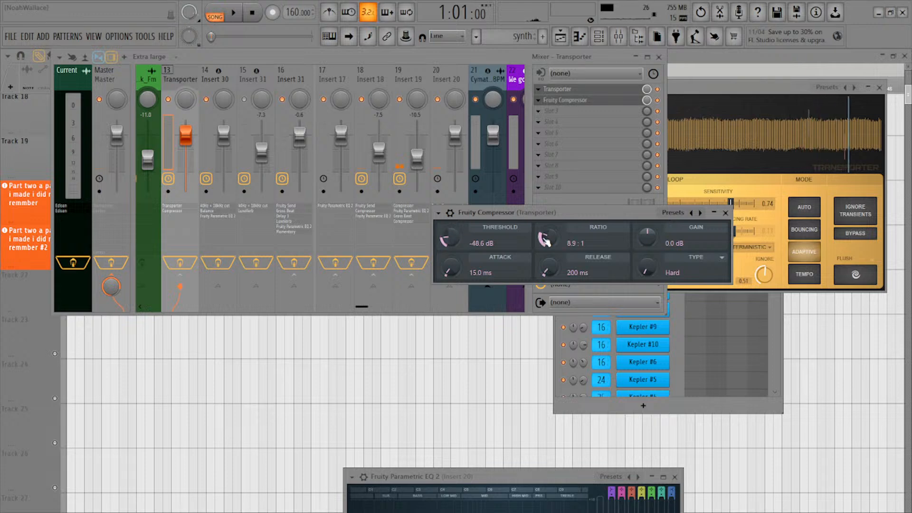
pyautogui.moveTo(571, 215); pyautogui.dragTo(387, 325)
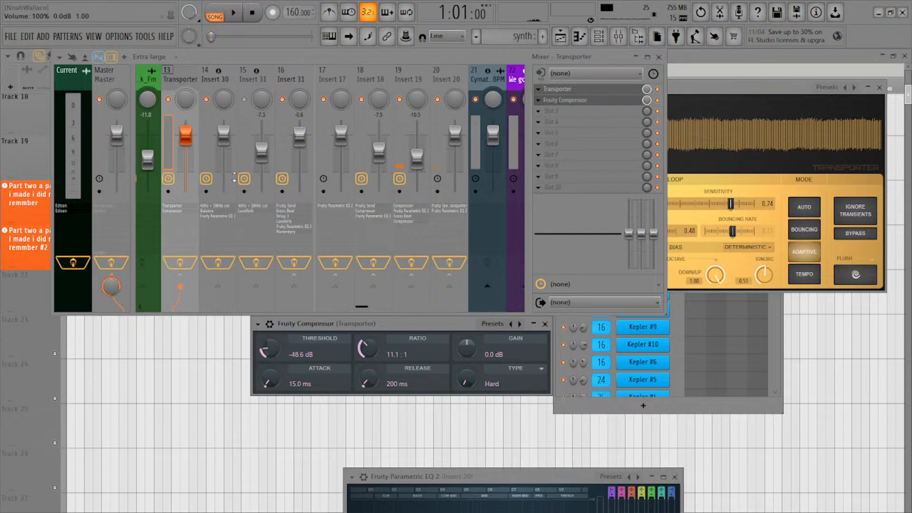
pyautogui.moveTo(407, 319)
pyautogui.mouseDown()
pyautogui.moveTo(400, 346)
pyautogui.moveTo(383, 318)
pyautogui.moveTo(404, 323)
pyautogui.mouseUp()
# Play the arrangement and raise the volume fader of mixer track 15 to about -4.1 dB
pyautogui.moveTo(342, 61); pyautogui.dragTo(390, 59)
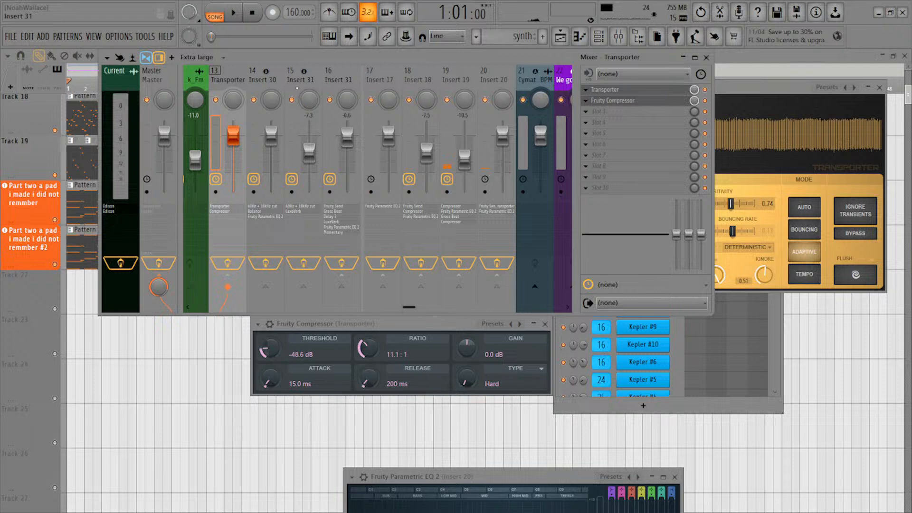
pyautogui.press('space')
pyautogui.moveTo(309, 147); pyautogui.dragTo(309, 144)
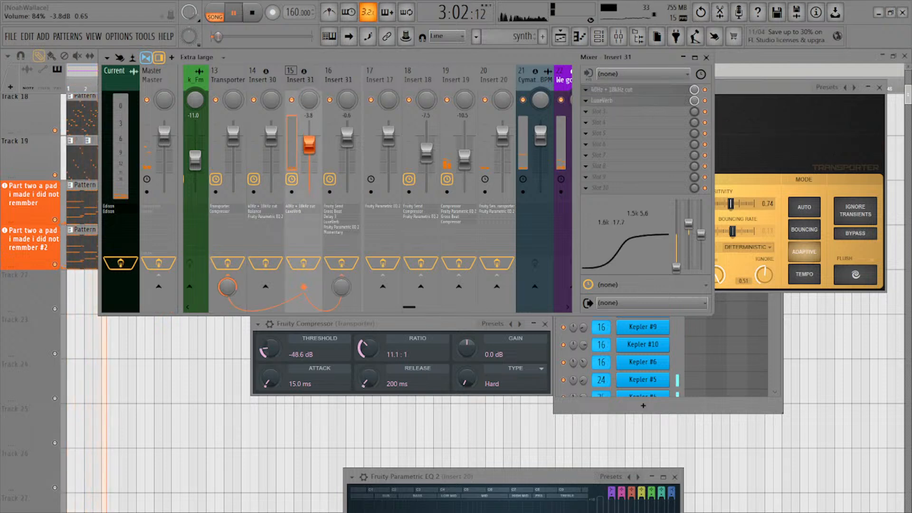
# Open the Fruity Send on Insert 20, bring that insert's Parametric EQ 2 up over the mixer, and stop playback
pyautogui.click(496, 207)
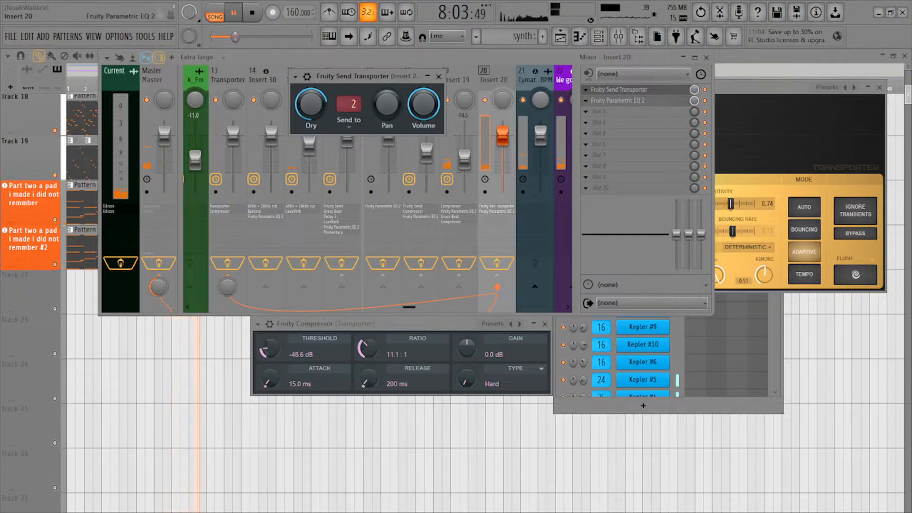
pyautogui.moveTo(532, 477); pyautogui.dragTo(438, 257)
pyautogui.press('space')
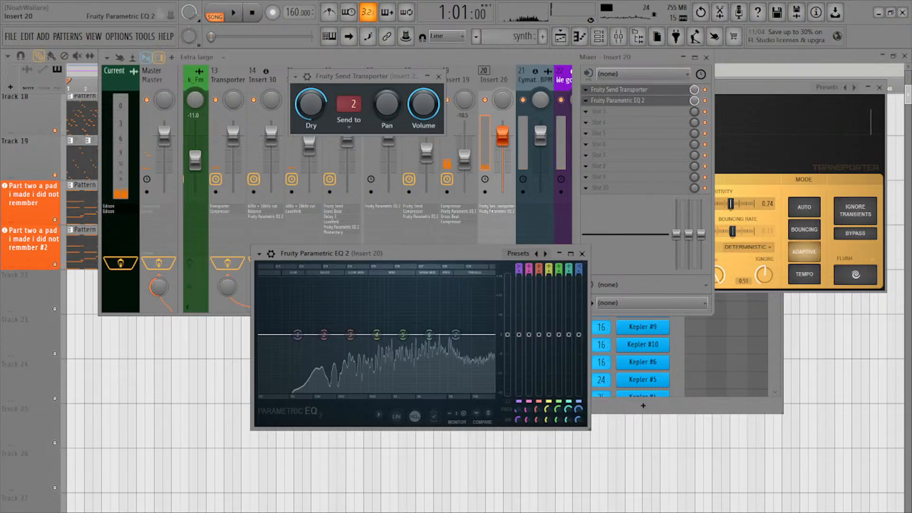
# Audition the arrangement with the send's dry level at 0%, then raise the dry level again and stop playback
pyautogui.press('space')
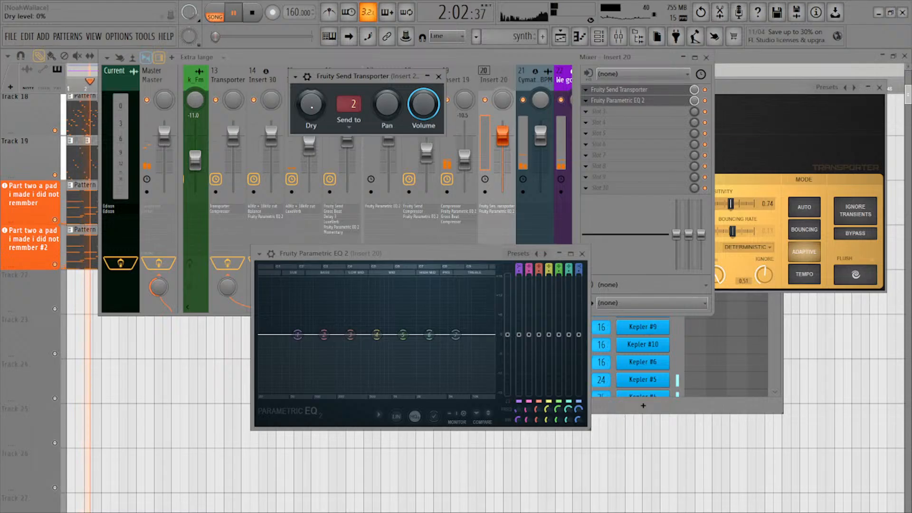
pyautogui.press('space')
pyautogui.moveTo(311, 105); pyautogui.dragTo(311, 57)
pyautogui.press('space')
pyautogui.press('space')
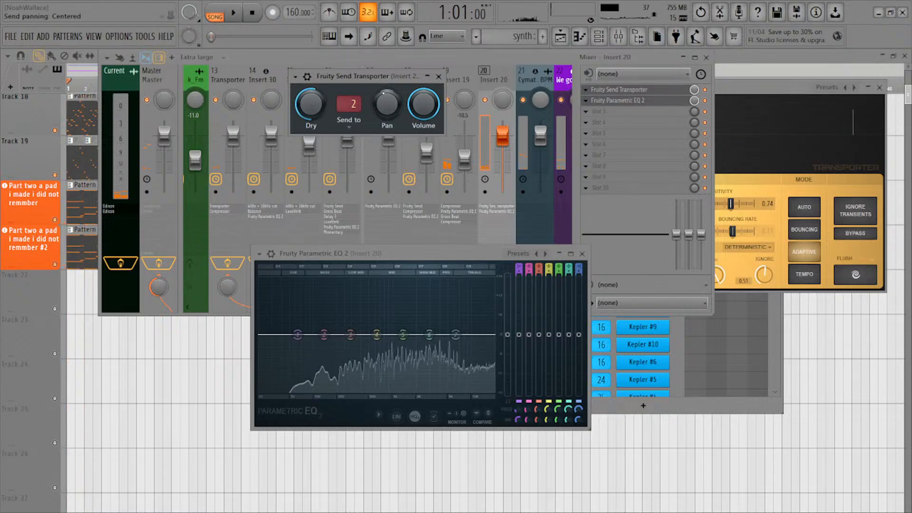
# Try a low cut on Insert 20's Parametric EQ 2 by pulling band 1 to the graph's bottom in the mids
pyautogui.click(229, 81)
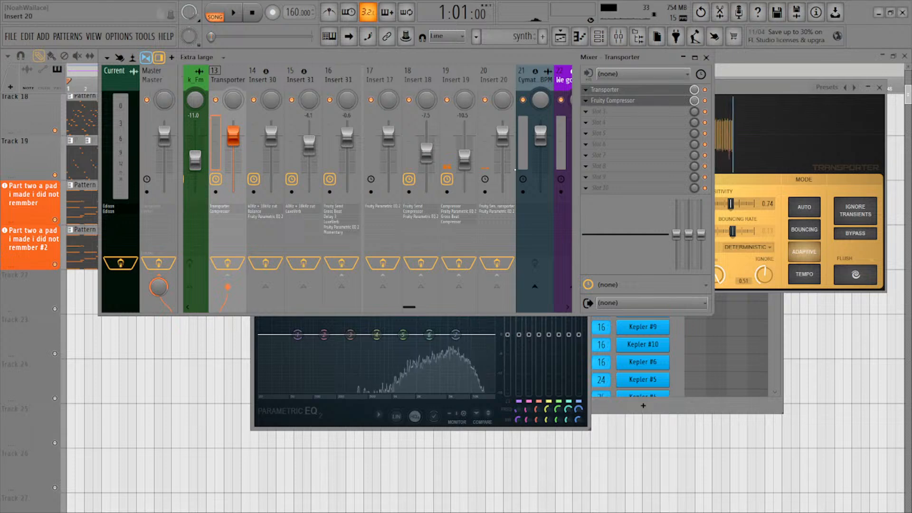
pyautogui.click(496, 211)
pyautogui.click(497, 211)
pyautogui.moveTo(298, 335); pyautogui.dragTo(392, 391)
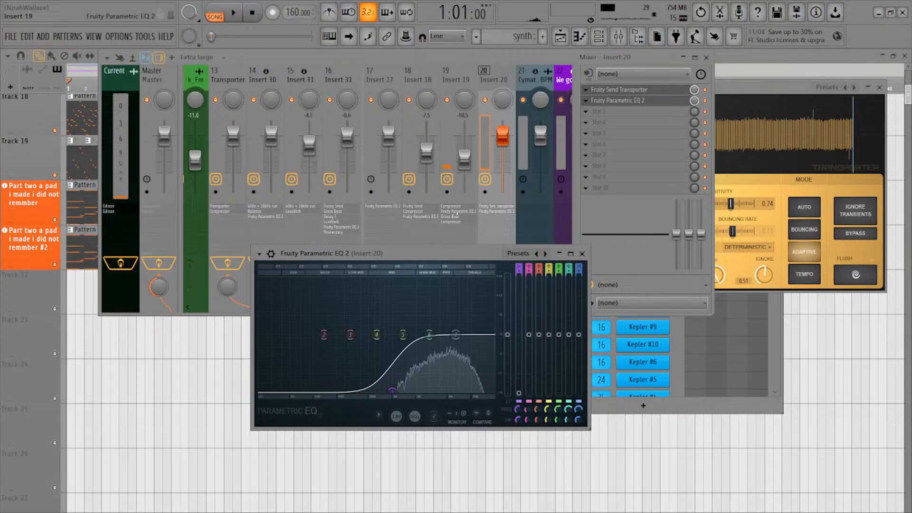
# Replay the arrangement with Insert 20's Fruity Send reopened beside its EQ, and set the dry level to 76%
pyautogui.press('space')
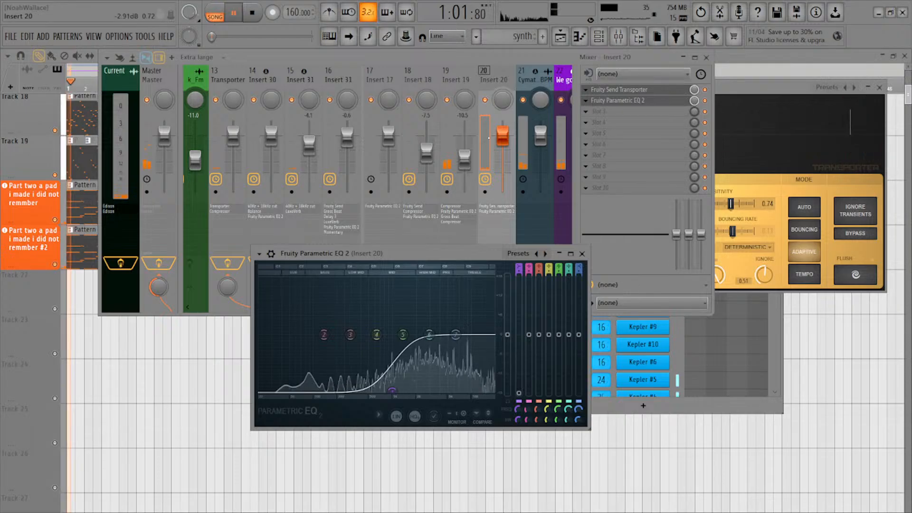
pyautogui.moveTo(432, 252); pyautogui.dragTo(459, 247)
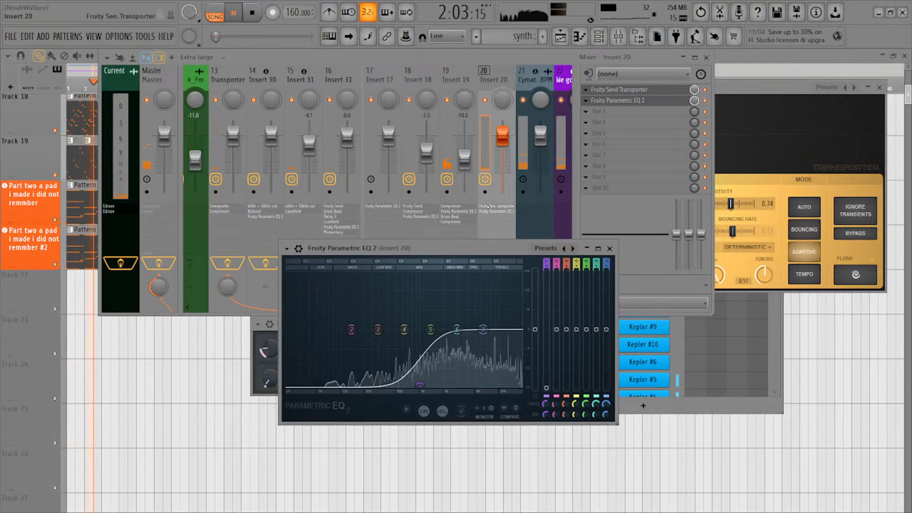
pyautogui.click(490, 206)
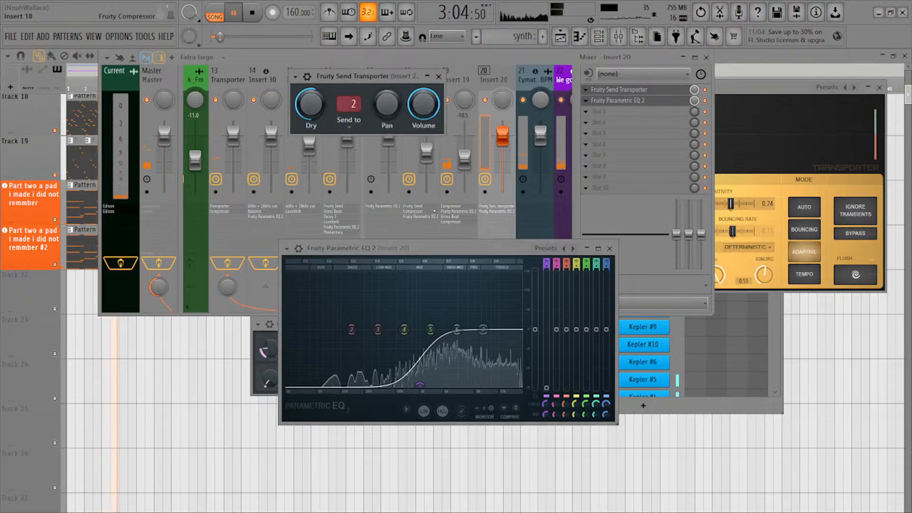
pyautogui.moveTo(350, 77); pyautogui.dragTo(422, 87)
pyautogui.press('space')
pyautogui.moveTo(423, 86)
pyautogui.mouseDown()
pyautogui.moveTo(524, 87)
pyautogui.moveTo(469, 103)
pyautogui.moveTo(494, 127)
pyautogui.moveTo(486, 133)
pyautogui.moveTo(424, 95)
pyautogui.mouseUp()
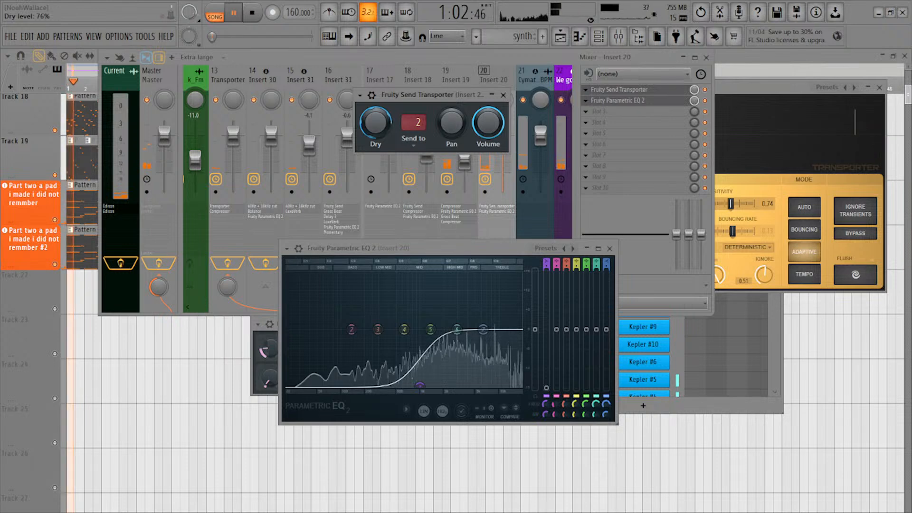
# From the EQ's flat spare state, shelve band 1 down 12.5 dB at 143 Hz, lower band 2, and boost bands 6 and 7
pyautogui.click(520, 414)
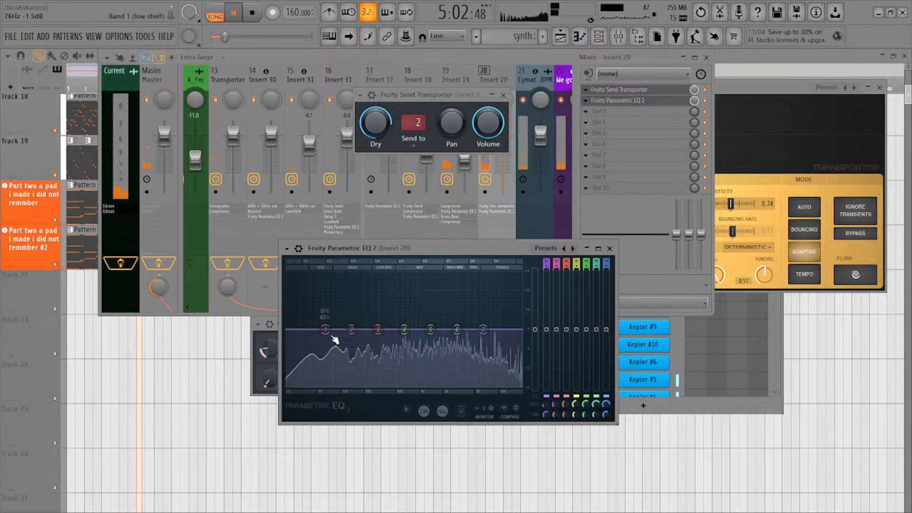
pyautogui.moveTo(335, 337); pyautogui.dragTo(332, 394)
pyautogui.scroll(-2, 327, 385)
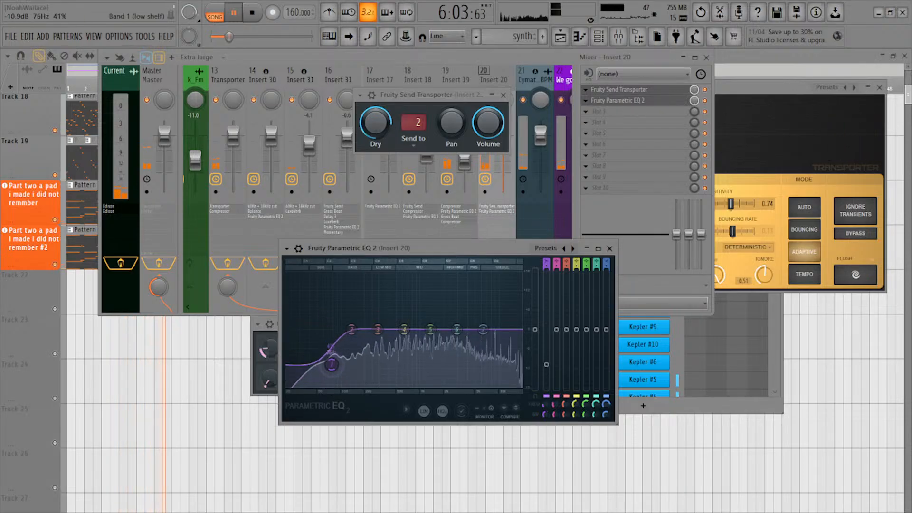
pyautogui.moveTo(346, 369); pyautogui.dragTo(353, 370)
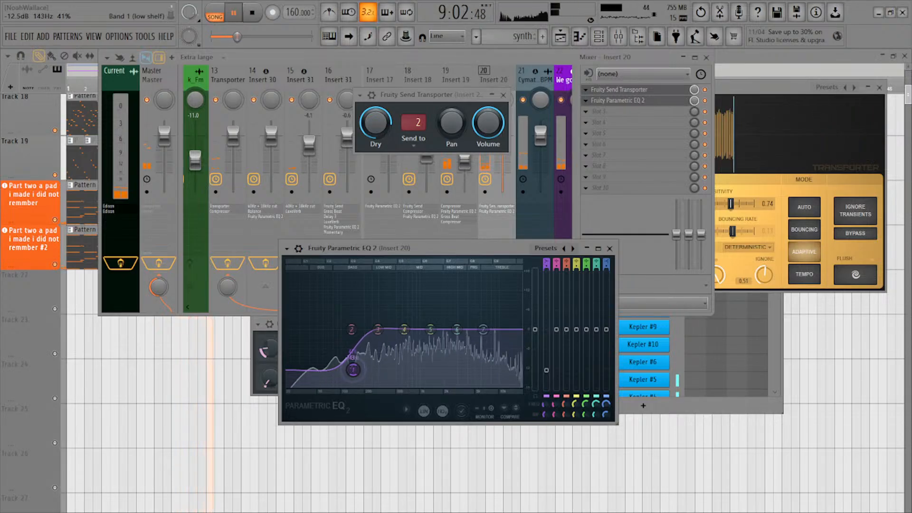
pyautogui.moveTo(483, 330)
pyautogui.mouseDown()
pyautogui.moveTo(492, 318)
pyautogui.moveTo(464, 329)
pyautogui.moveTo(467, 336)
pyautogui.moveTo(489, 319)
pyautogui.moveTo(482, 315)
pyautogui.mouseUp()
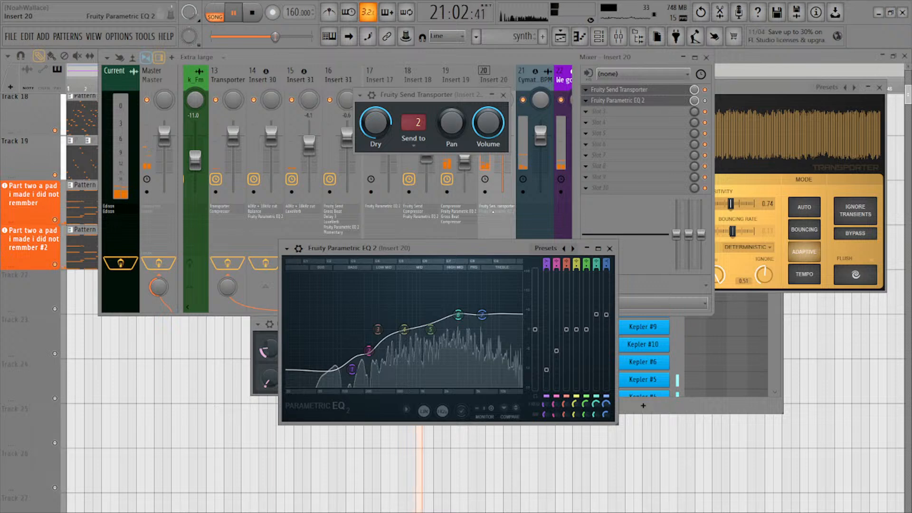
pyautogui.press('space')
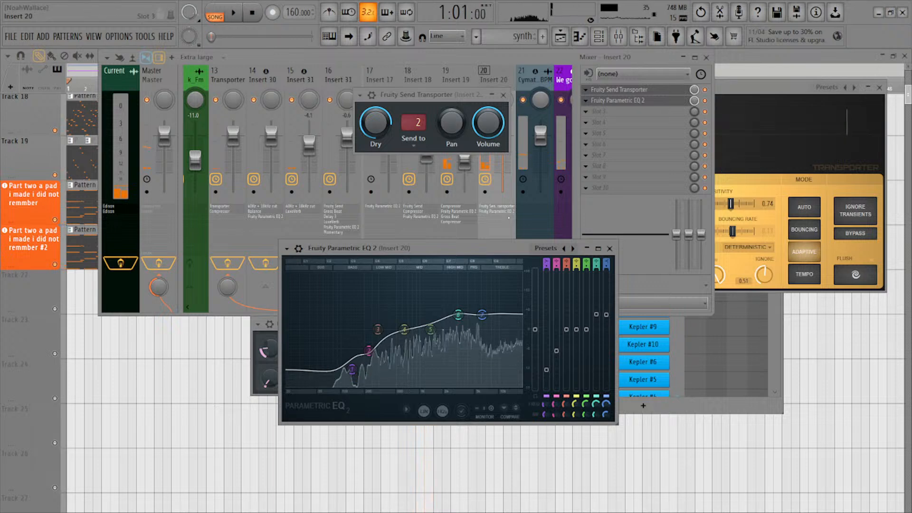
# Reshape the low end of Insert 20's EQ into a steep cut by placing bands 1 and 2 close together
pyautogui.moveTo(352, 369); pyautogui.dragTo(365, 373)
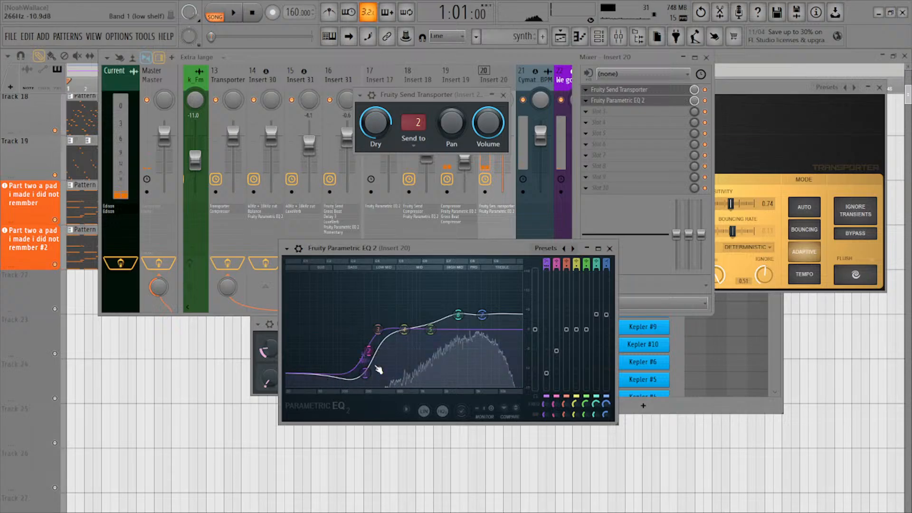
pyautogui.click(368, 350)
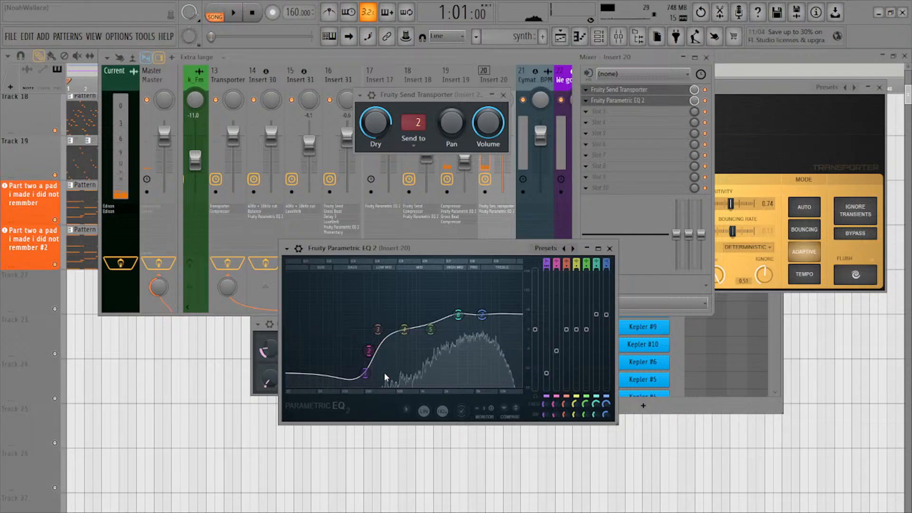
pyautogui.click(444, 454)
pyautogui.moveTo(369, 354); pyautogui.dragTo(368, 370)
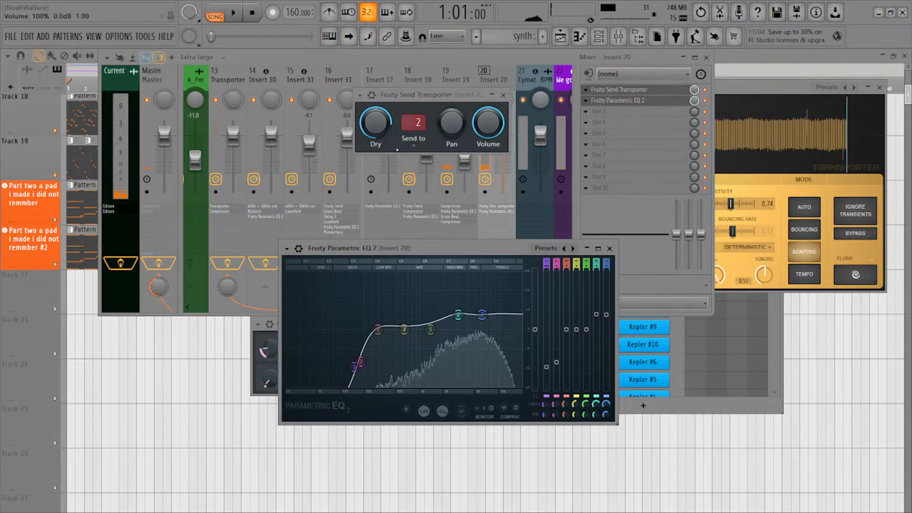
# Play the arrangement and compare the two stored states of Insert 20's EQ
pyautogui.moveTo(418, 94); pyautogui.dragTo(444, 89)
pyautogui.press('space')
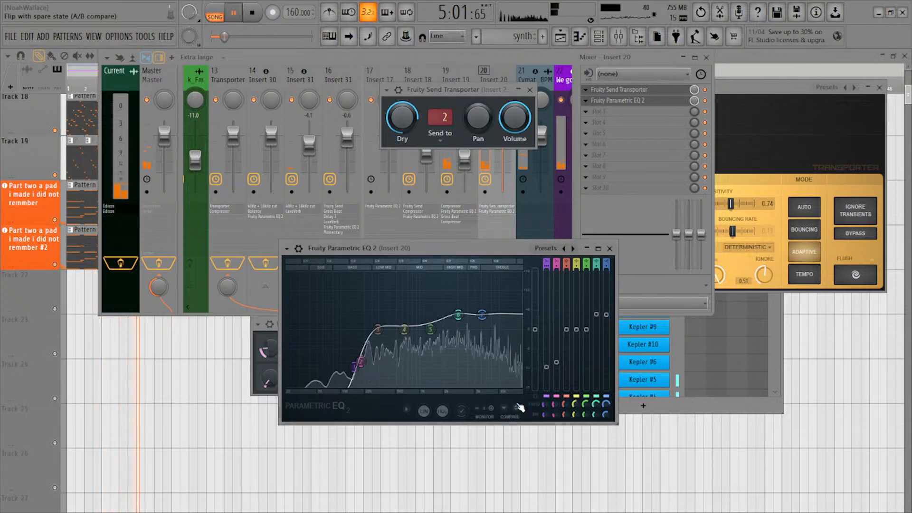
pyautogui.hotkey('ctrl', 'alt', 'z')
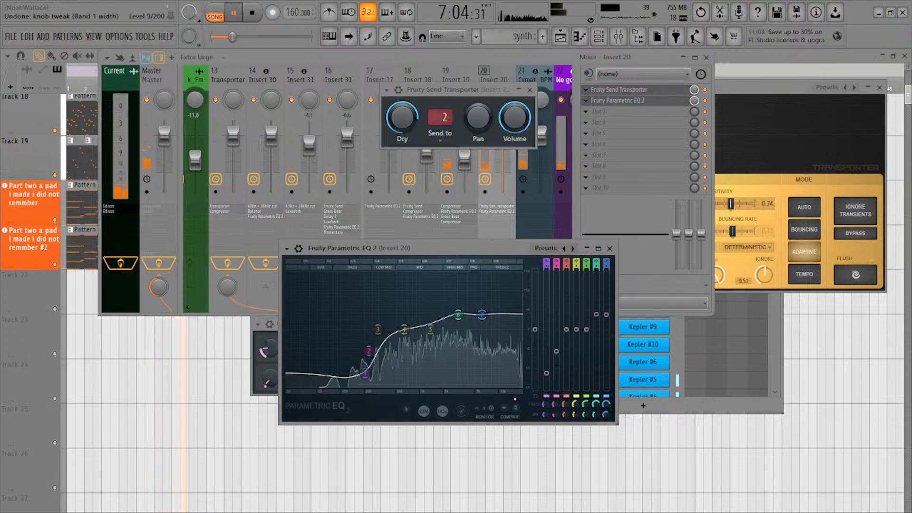
pyautogui.press('space')
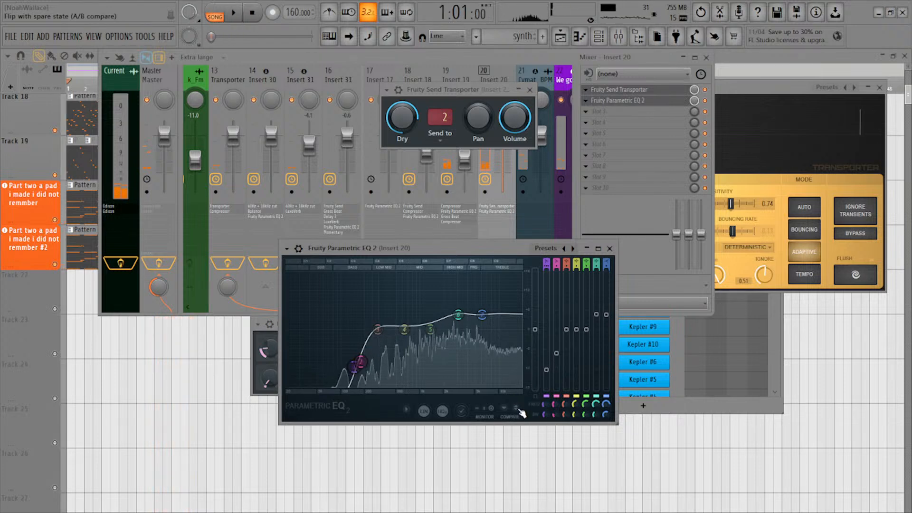
pyautogui.press('space')
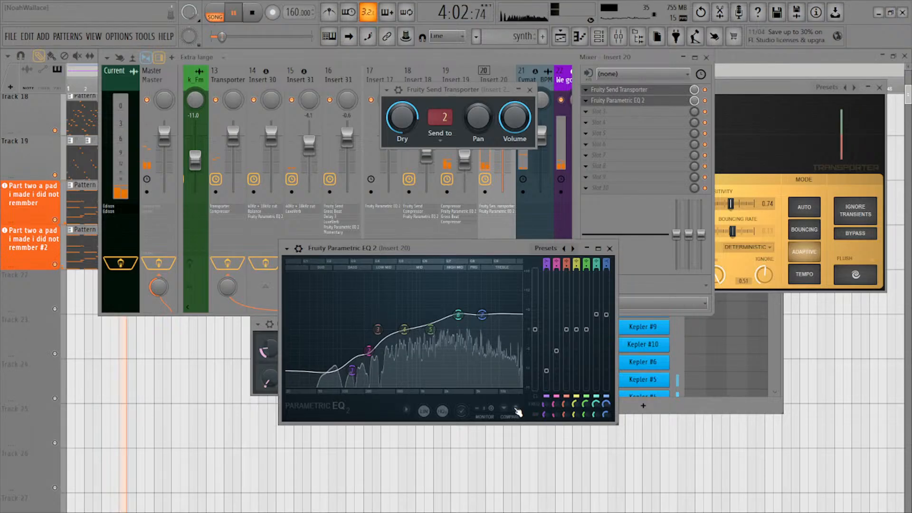
pyautogui.press('space')
# Rearrange the Parametric EQ 2 and Fruity Send windows so they no longer cover the mixer's insert tracks
pyautogui.moveTo(427, 252); pyautogui.dragTo(284, 244)
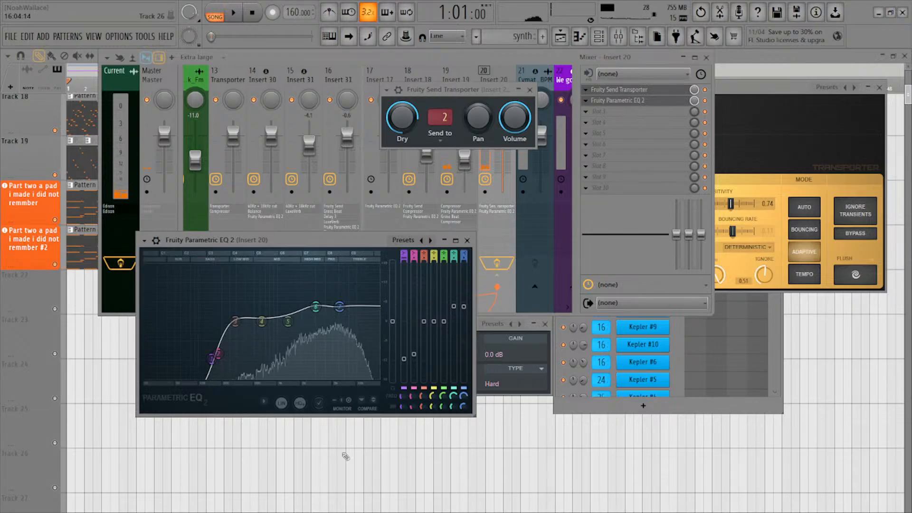
pyautogui.moveTo(309, 240); pyautogui.dragTo(328, 260)
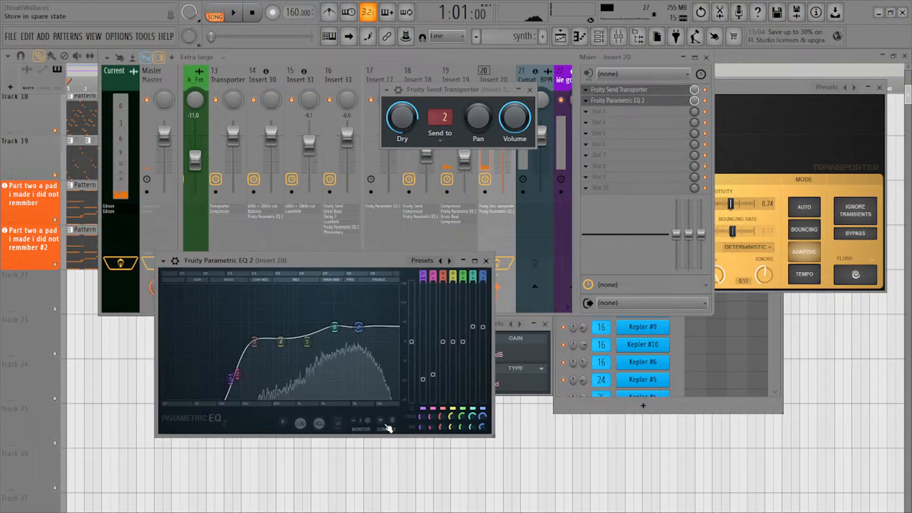
pyautogui.moveTo(317, 261); pyautogui.dragTo(446, 174)
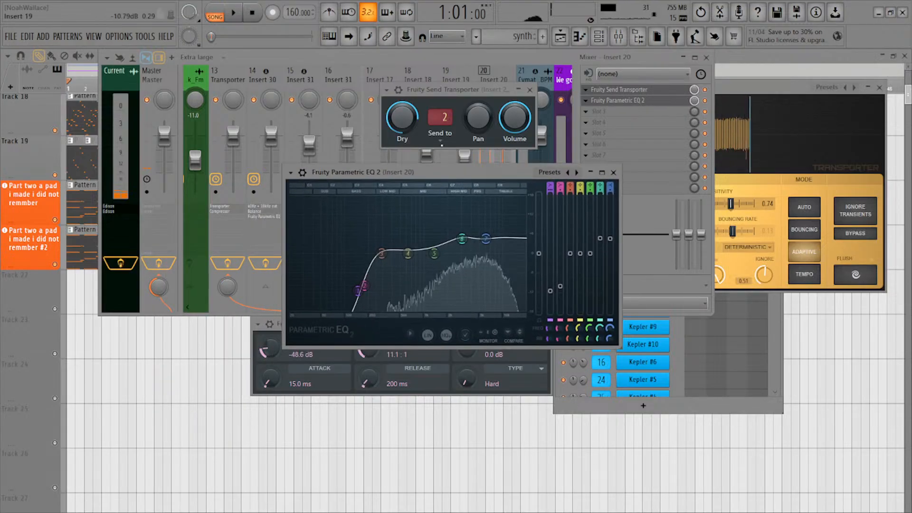
pyautogui.moveTo(441, 90); pyautogui.dragTo(562, 302)
pyautogui.moveTo(499, 172); pyautogui.dragTo(770, 193)
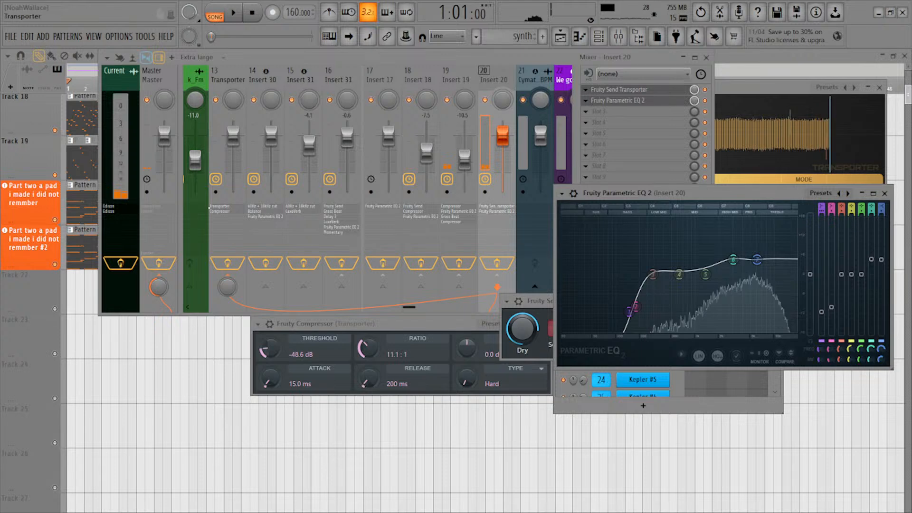
# Reopen the Transporter insert's Fruity Compressor over the mixer, set its threshold to -46.5 dB, and start playback
pyautogui.click(217, 213)
pyautogui.moveTo(425, 332); pyautogui.dragTo(394, 229)
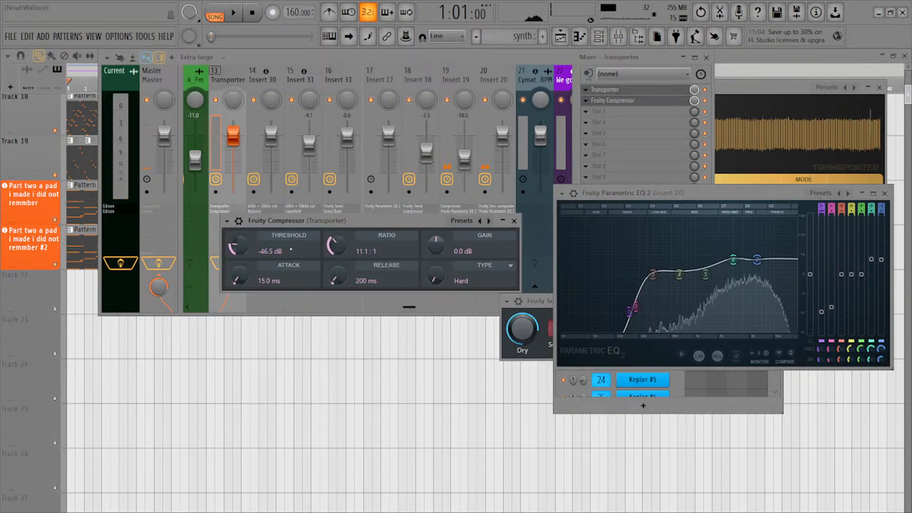
pyautogui.press('space')
# Set the compressor's gain to 13.2 dB, attack to 0.0 ms, release to 510 ms and type to Vintage
pyautogui.moveTo(439, 250); pyautogui.dragTo(439, 231)
pyautogui.moveTo(239, 275)
pyautogui.mouseDown()
pyautogui.moveTo(240, 257)
pyautogui.moveTo(239, 285)
pyautogui.mouseUp()
pyautogui.moveTo(339, 281); pyautogui.dragTo(339, 274)
pyautogui.moveTo(440, 280); pyautogui.dragTo(441, 304)
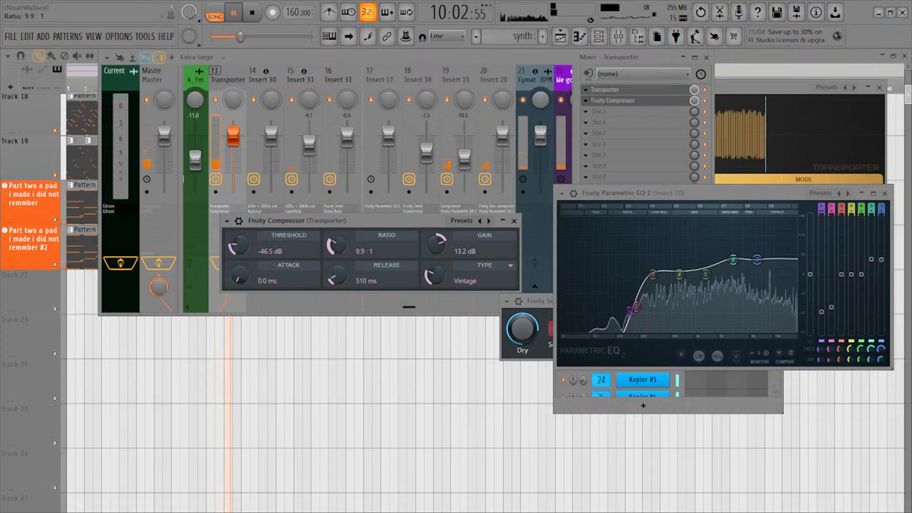
# Set the compressor's ratio to 5.7:1, gain to 7.3 dB and threshold to -50.5 dB
pyautogui.moveTo(340, 249); pyautogui.dragTo(341, 266)
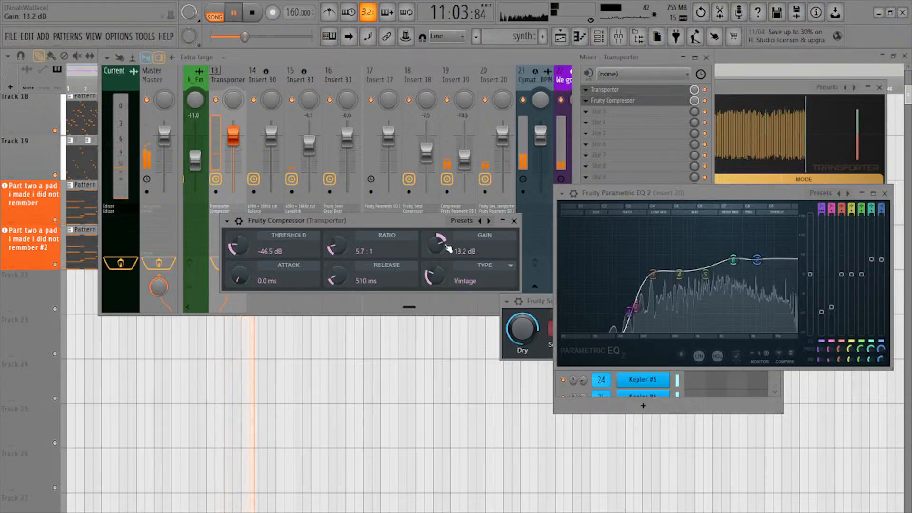
pyautogui.moveTo(441, 247); pyautogui.dragTo(441, 260)
pyautogui.moveTo(241, 246); pyautogui.dragTo(241, 252)
# Arrange the compressor and Fruity Send windows below the mixer, and set the send volume to -6.6 dB and dry level to 75%
pyautogui.moveTo(323, 220); pyautogui.dragTo(228, 342)
pyautogui.moveTo(534, 302); pyautogui.dragTo(369, 289)
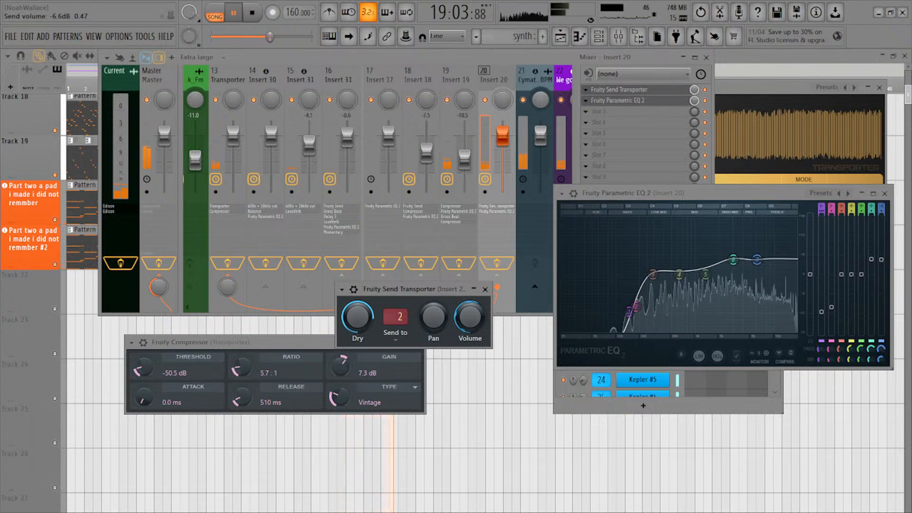
pyautogui.moveTo(358, 317); pyautogui.dragTo(358, 330)
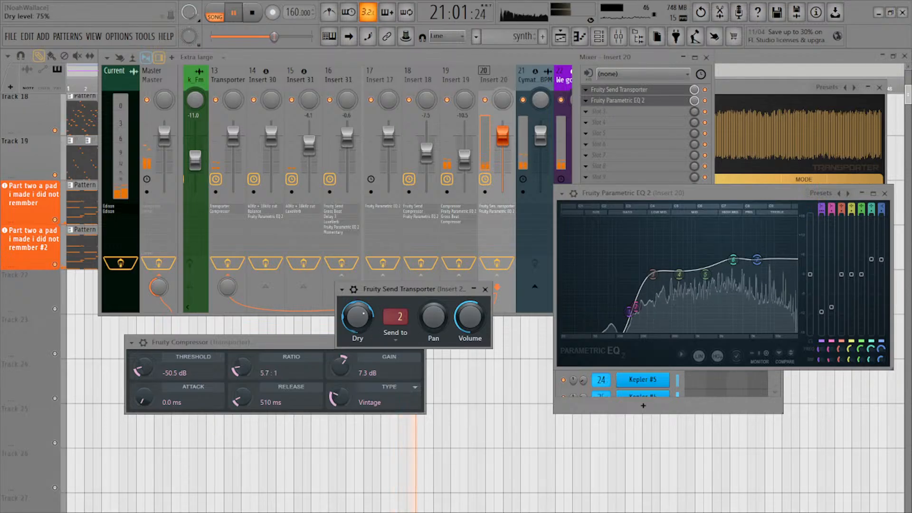
# Stop playback, open the Vintage Chorus on Insert 29 and place its window below the mixer
pyautogui.moveTo(390, 289); pyautogui.dragTo(409, 171)
pyautogui.press('space')
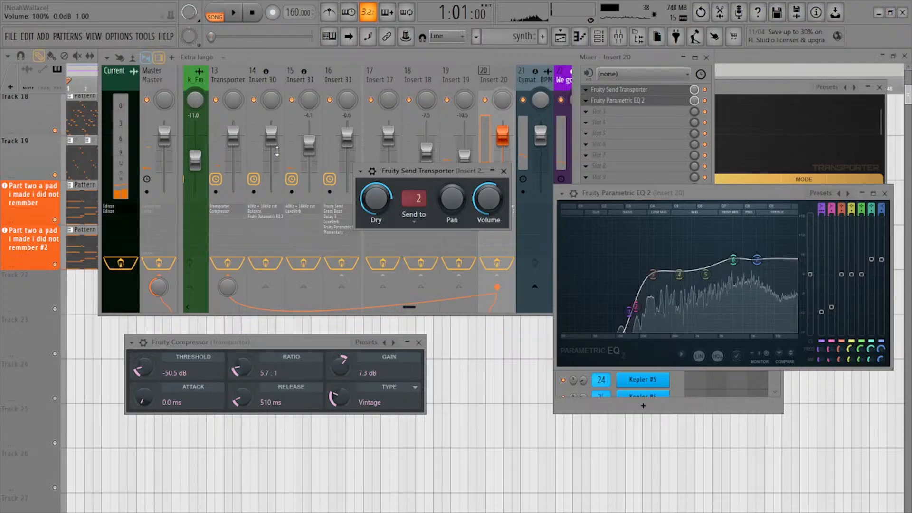
pyautogui.moveTo(246, 59); pyautogui.dragTo(210, 52)
pyautogui.scroll(-8, 383, 215)
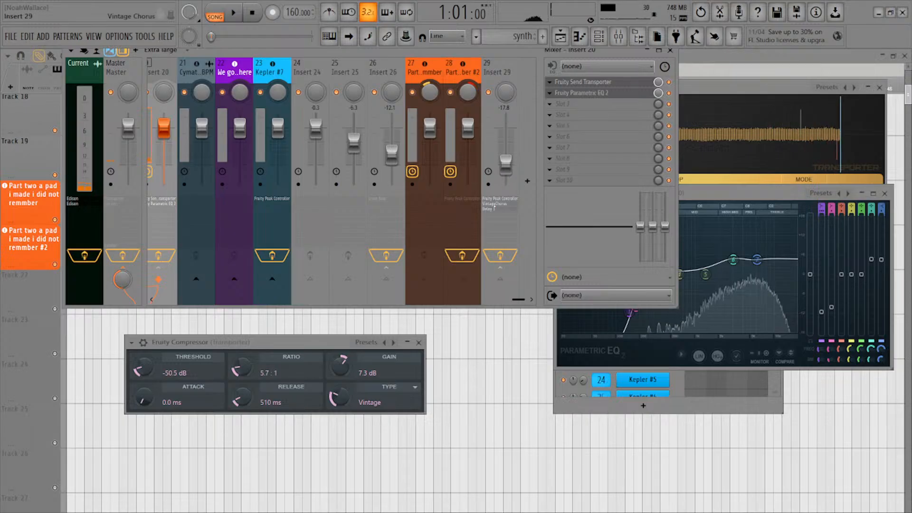
pyautogui.click(507, 172)
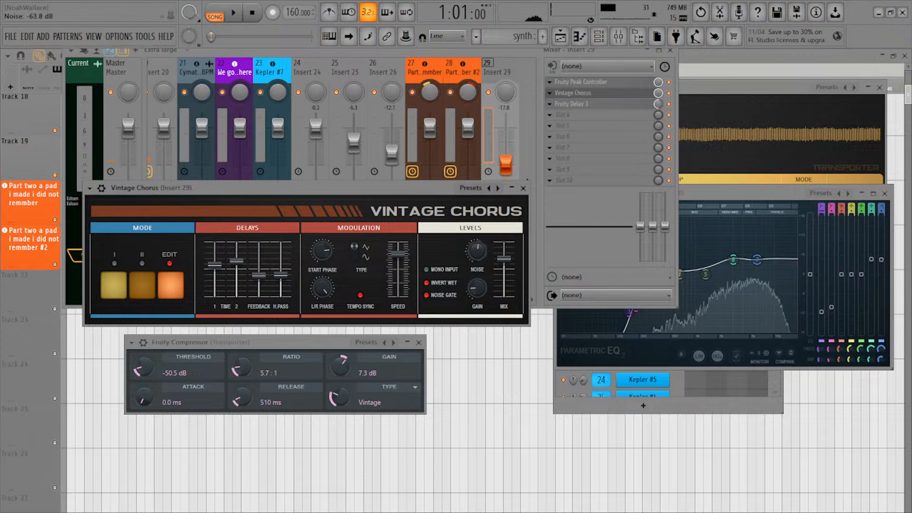
pyautogui.moveTo(413, 189); pyautogui.dragTo(705, 412)
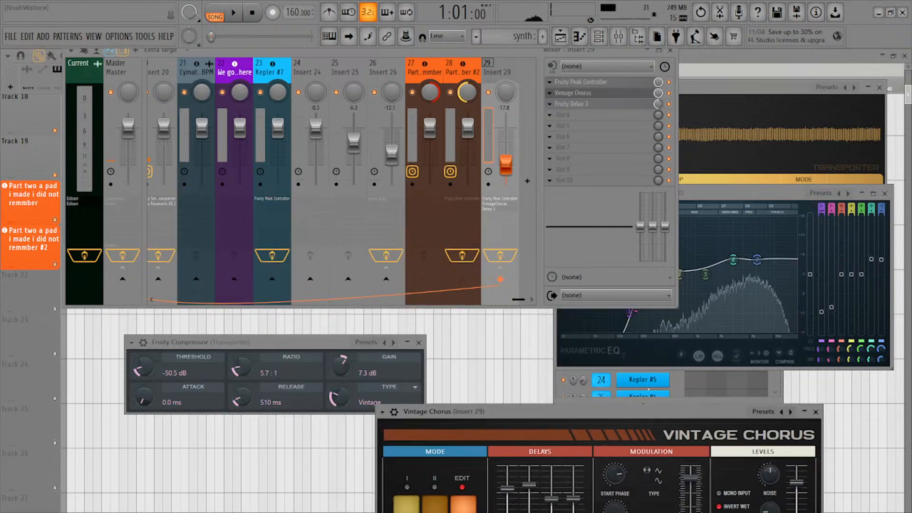
# Bypass the first compressor on Insert 19 and the compressor on Insert 18
pyautogui.hscroll(-7, 258, 209)
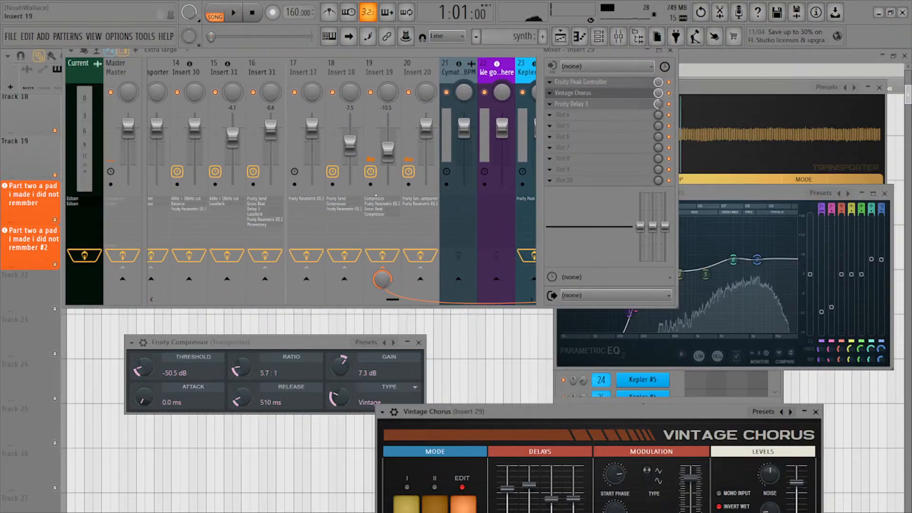
pyautogui.click(376, 194)
pyautogui.click(354, 206)
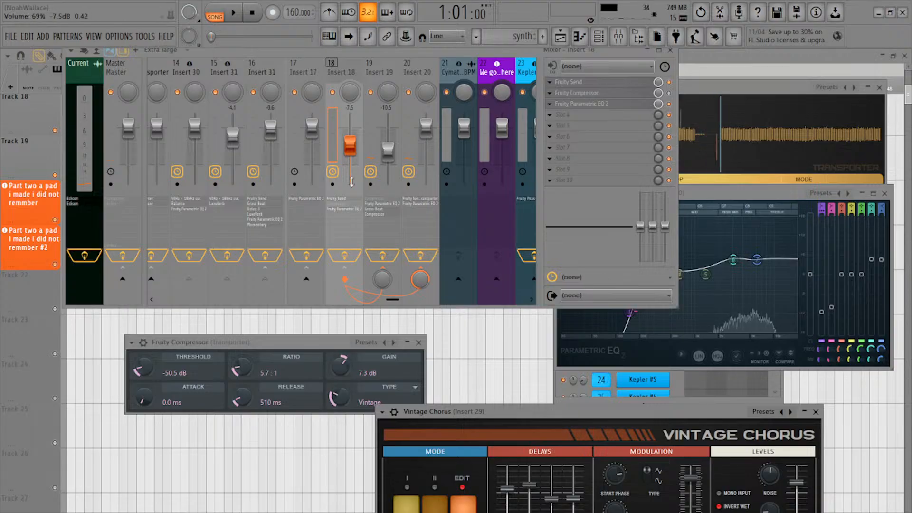
# Maximize the mixer and place the channel rack over its tracks 5 to 10
pyautogui.hscroll(-10, 302, 170)
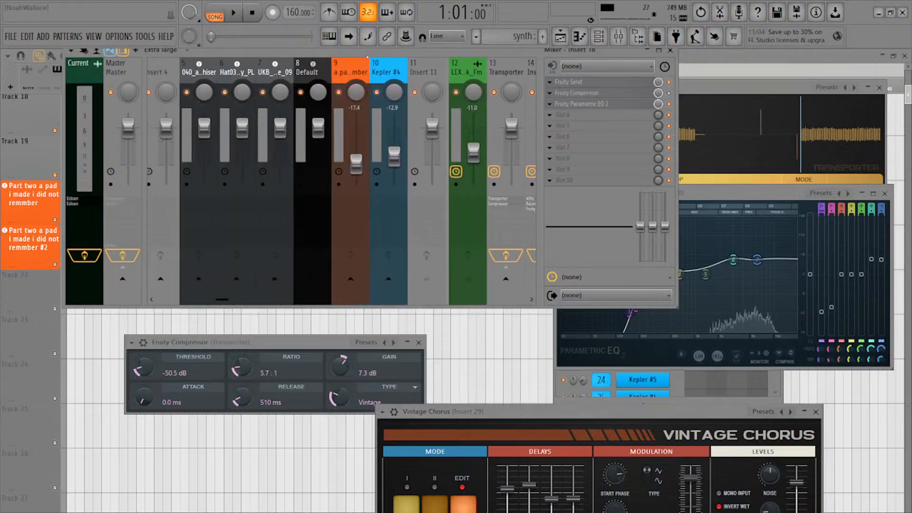
pyautogui.doubleClick(381, 51)
pyautogui.hscroll(-4, 567, 405)
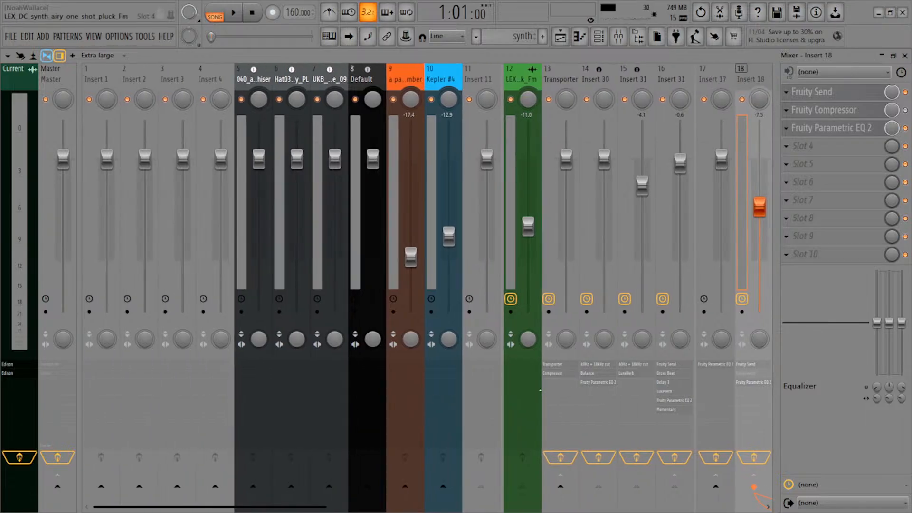
pyautogui.press('F6')
pyautogui.press('F6')
pyautogui.press('F6')
pyautogui.moveTo(634, 113); pyautogui.dragTo(327, 103)
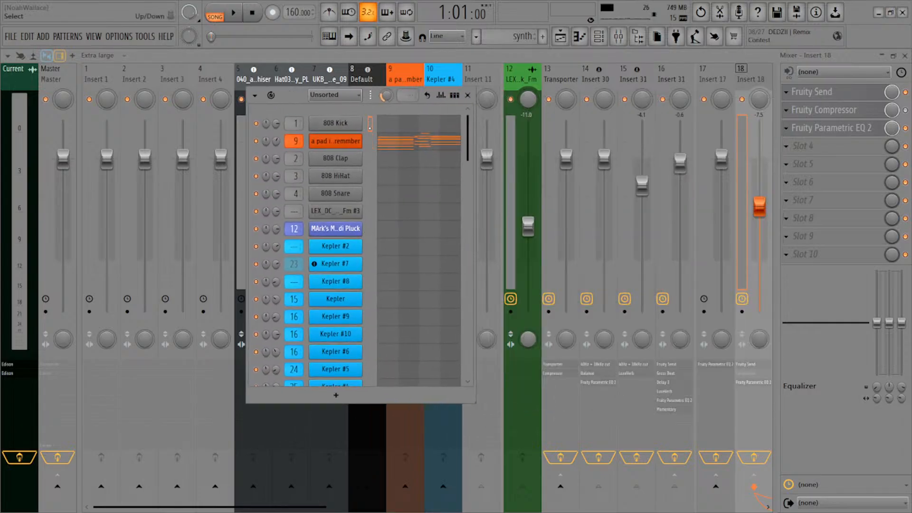
# Open the Kepler #3 instrument from the channel rack
pyautogui.press('space')
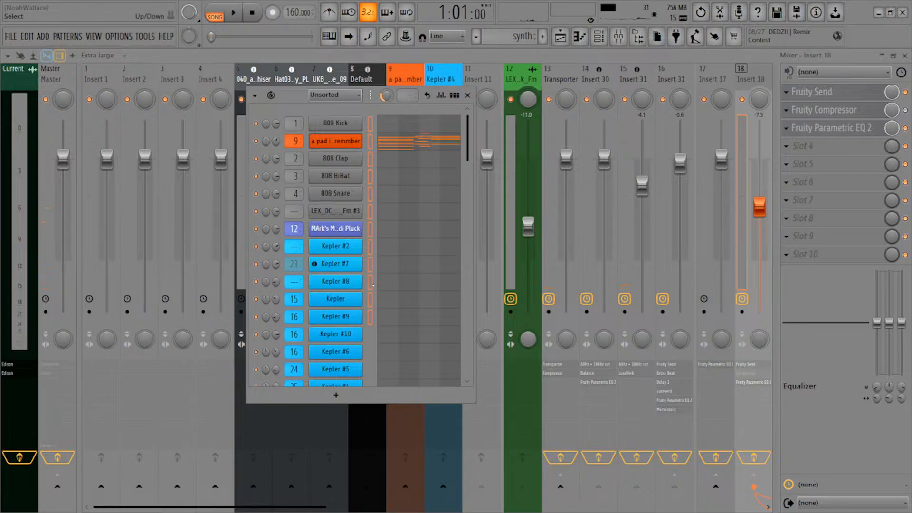
pyautogui.scroll(-3, 417, 244)
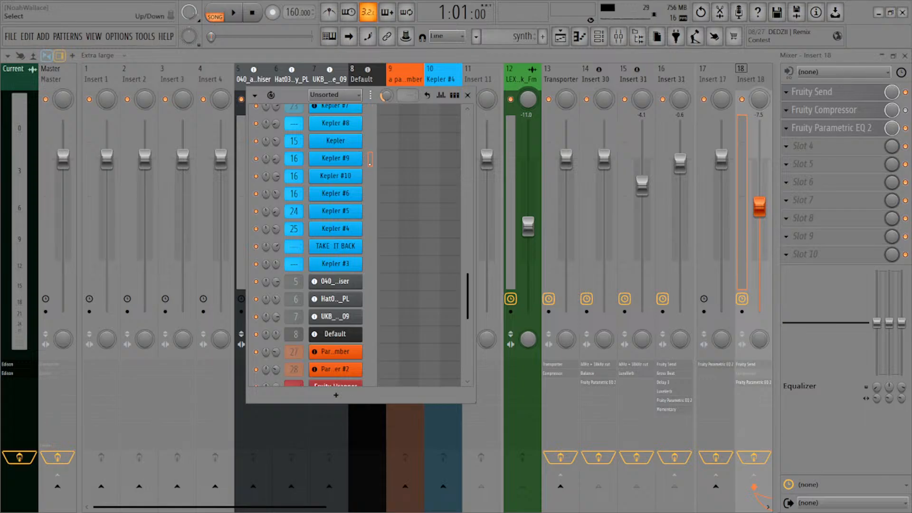
pyautogui.click(340, 266)
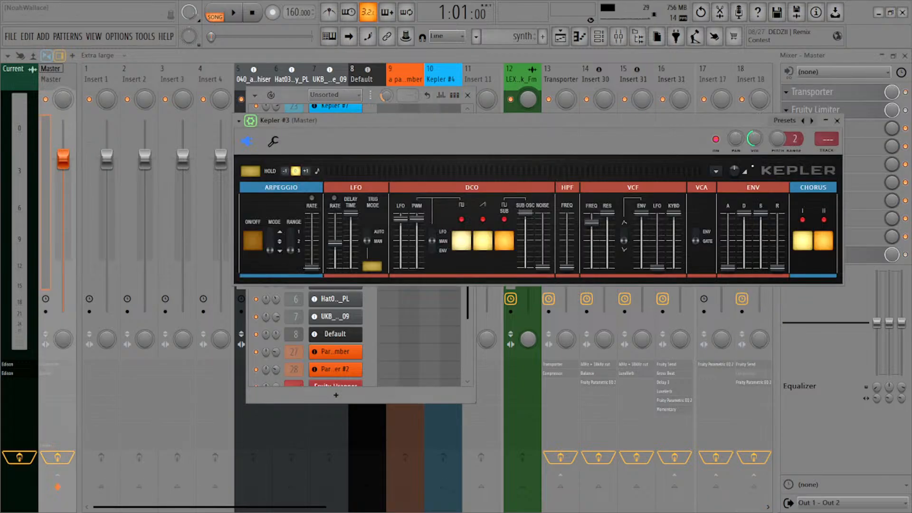
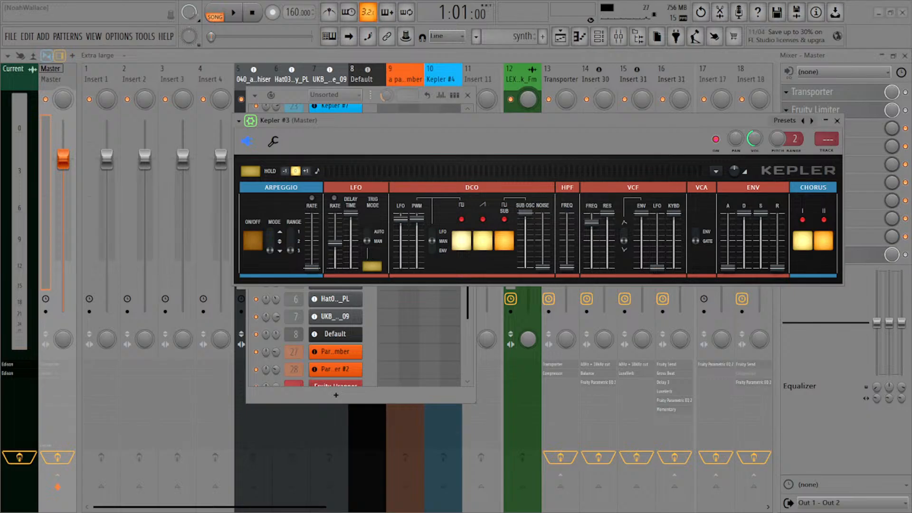
# Start song playback with the playlist in view and close all open plugin windows
pyautogui.press('space')
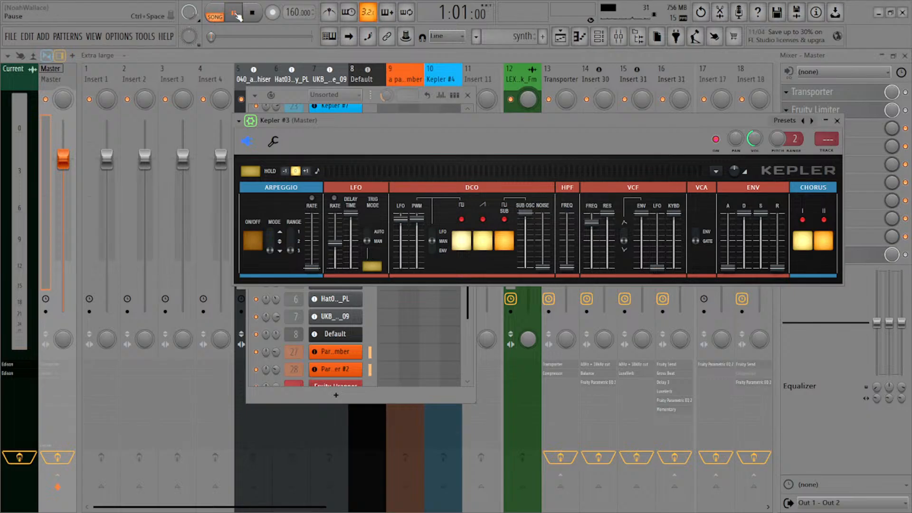
pyautogui.click(561, 36)
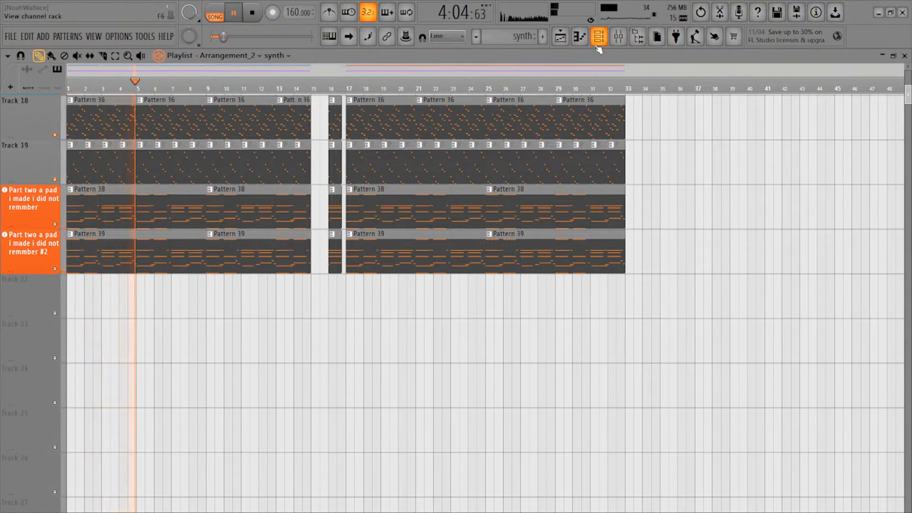
pyautogui.press('Tab')
pyautogui.press('Tab')
pyautogui.press('Tab')
pyautogui.press('Tab')
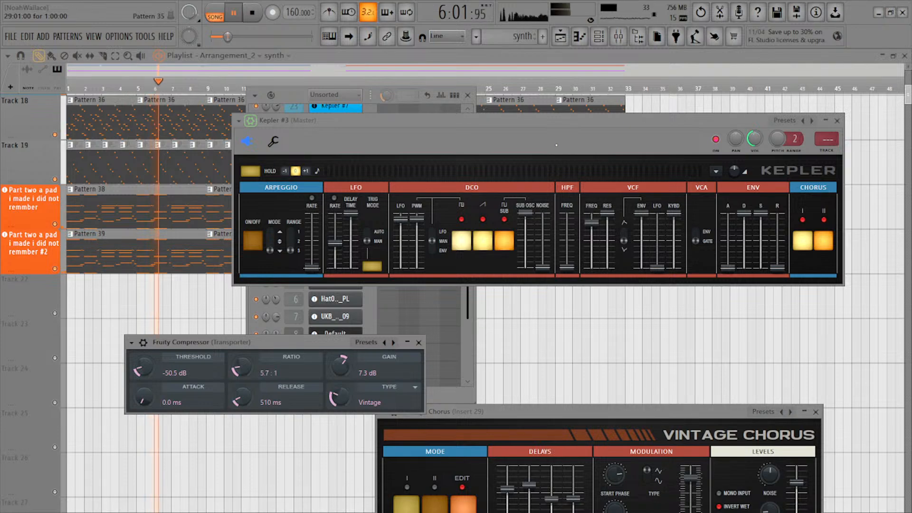
pyautogui.hotkey('alt', 'F12')
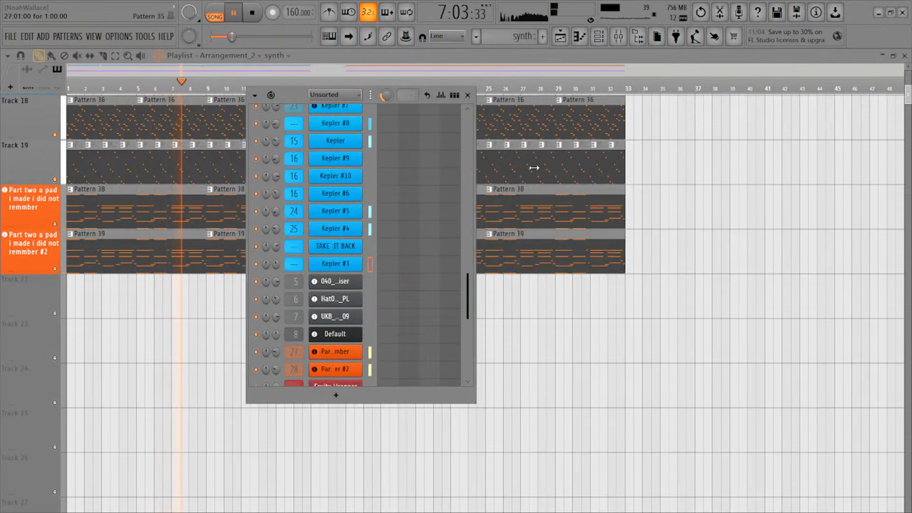
# Examine the levels and effect chains of the mixer tracks around Transporter and Inserts 17 to 20, stopping playback
pyautogui.press('F9')
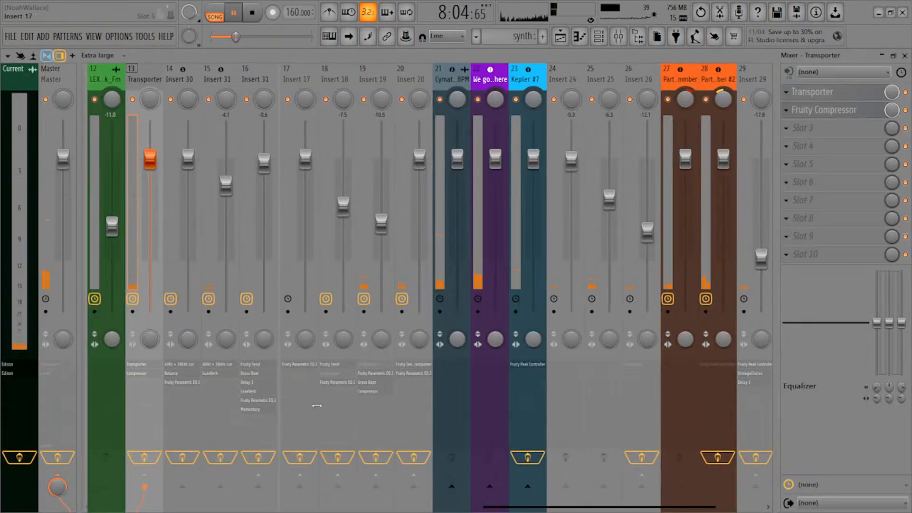
pyautogui.hscroll(-5, 503, 279)
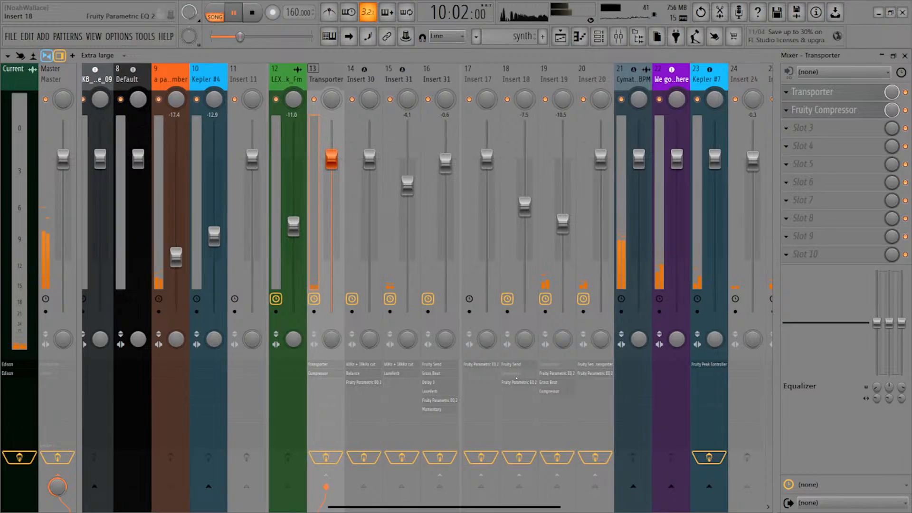
pyautogui.press('space')
pyautogui.hscroll(1, 495, 416)
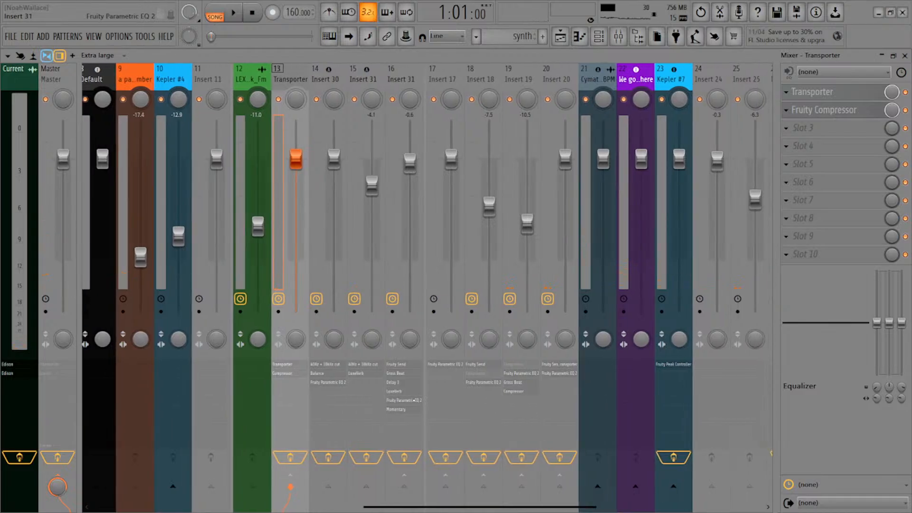
pyautogui.hscroll(-4, 513, 392)
pyautogui.hscroll(3, 511, 390)
pyautogui.hscroll(1, 510, 389)
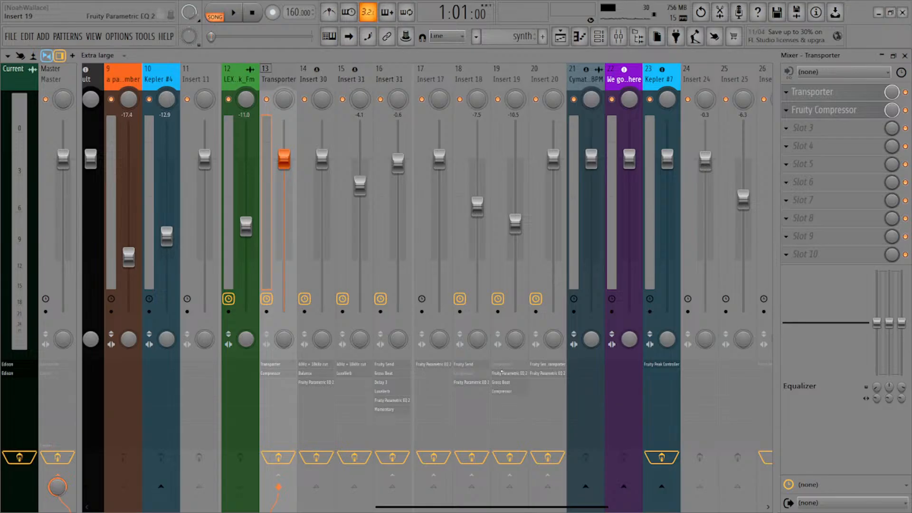
pyautogui.hscroll(-2, 390, 387)
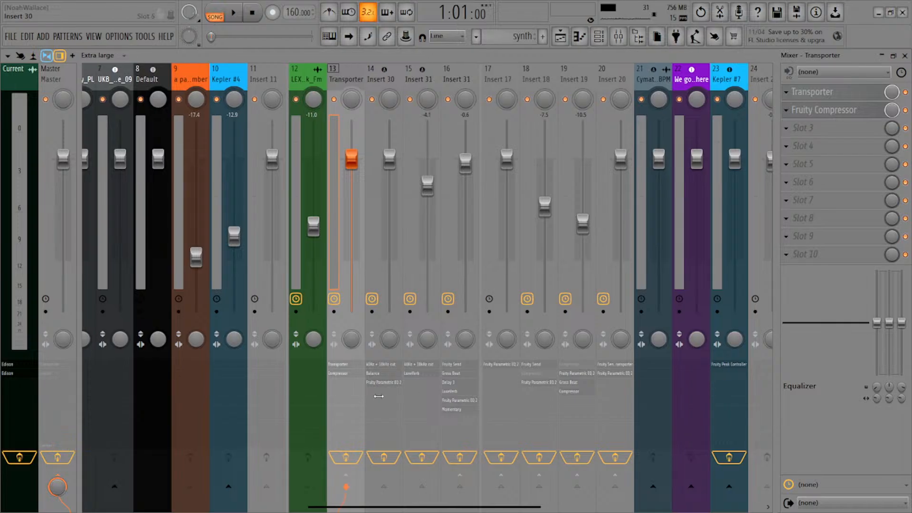
# Open the Transporter effect on mixer track 13, start playback and set its transient sensitivity to 0.57
pyautogui.hscroll(-1, 413, 378)
pyautogui.click(383, 365)
pyautogui.click(384, 365)
pyautogui.click(384, 365)
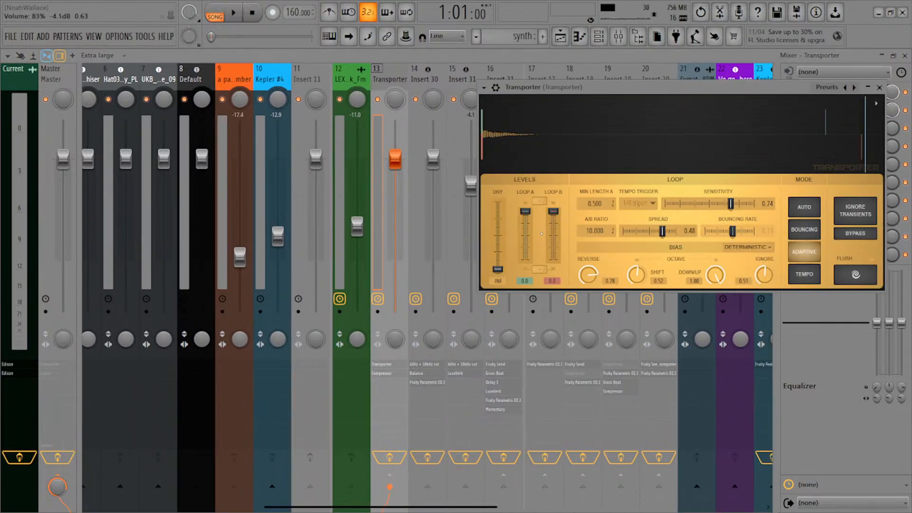
pyautogui.moveTo(651, 89); pyautogui.dragTo(341, 128)
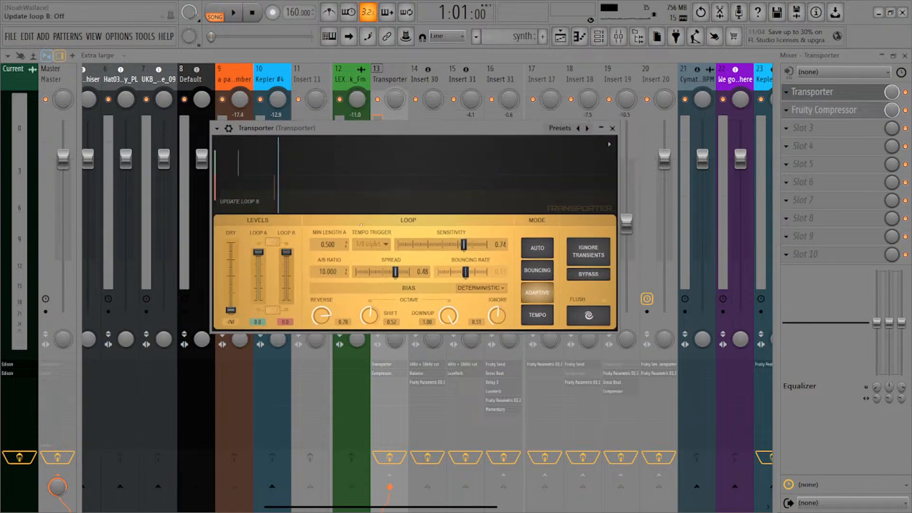
pyautogui.press('space')
pyautogui.moveTo(474, 248); pyautogui.dragTo(436, 252)
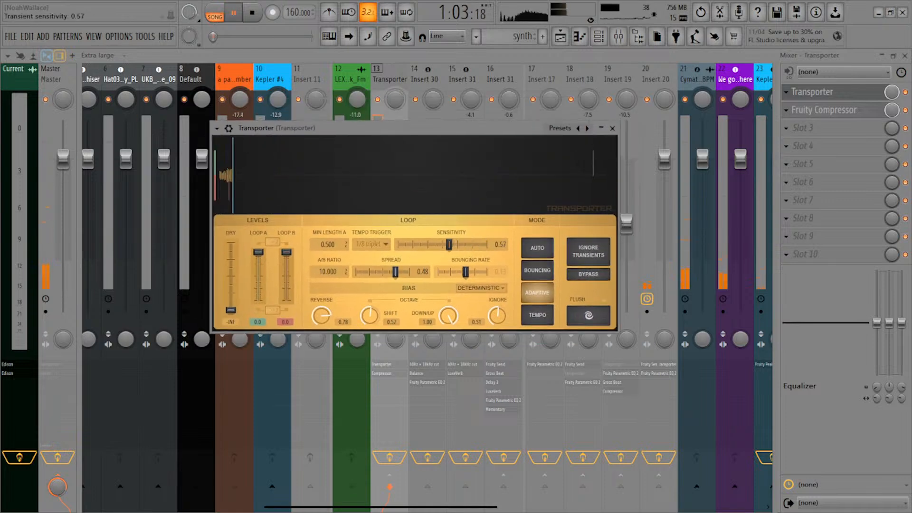
# Set Transporter's minimum length A to 0.611, A/B ratio to 5.000, sensitivity to 0.55 and spread to 0.49, and lower its bouncing rate
pyautogui.moveTo(327, 246); pyautogui.dragTo(327, 236)
pyautogui.moveTo(326, 272); pyautogui.dragTo(326, 285)
pyautogui.moveTo(395, 272); pyautogui.dragTo(397, 272)
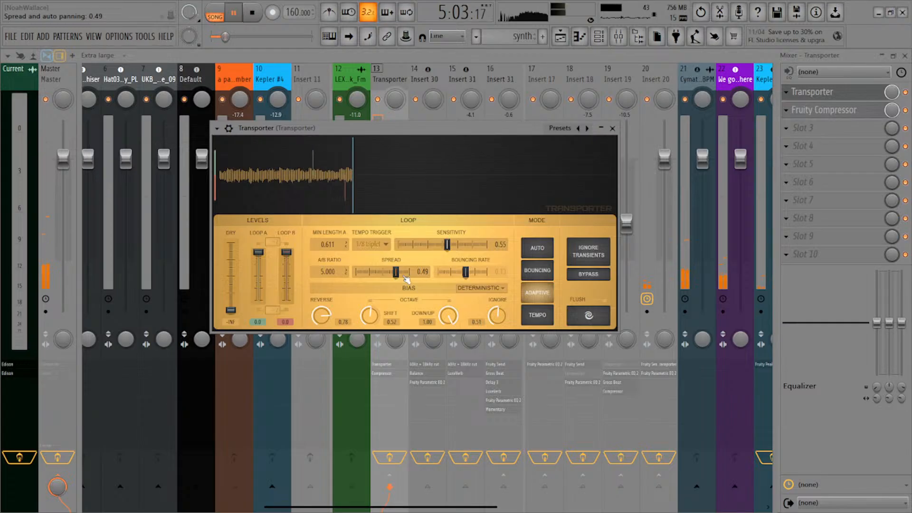
pyautogui.moveTo(472, 275)
pyautogui.mouseDown()
pyautogui.moveTo(493, 275)
pyautogui.moveTo(456, 275)
pyautogui.mouseUp()
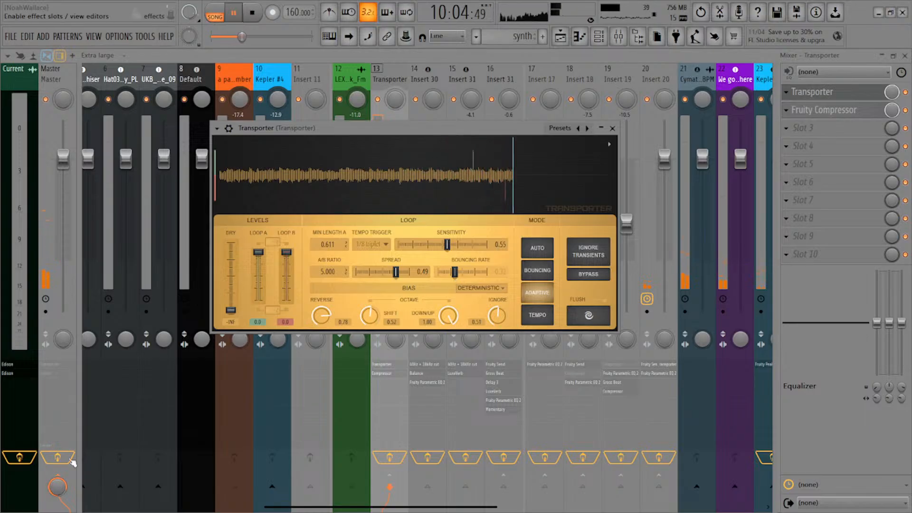
pyautogui.click(612, 129)
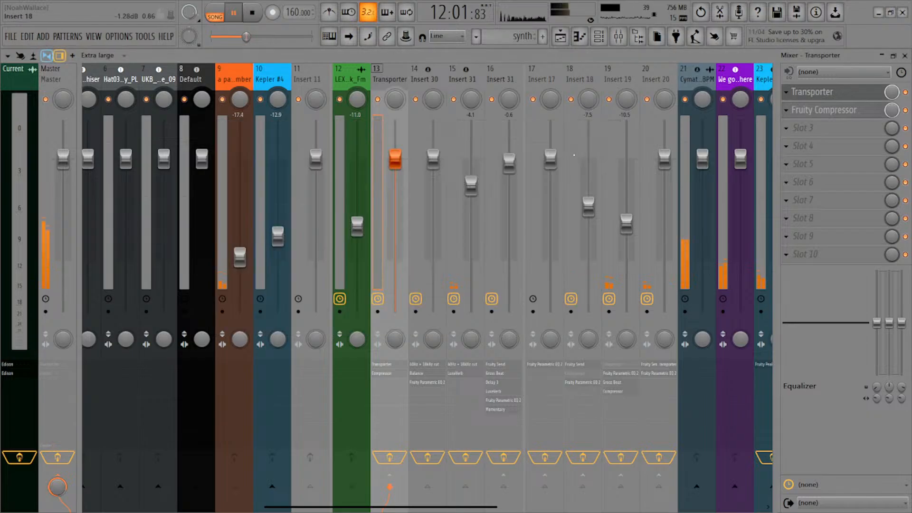
# Raise Insert 20's Fruity Send Transporter volume to 100% and lower Insert 19's fader to -17.1 dB
pyautogui.click(665, 365)
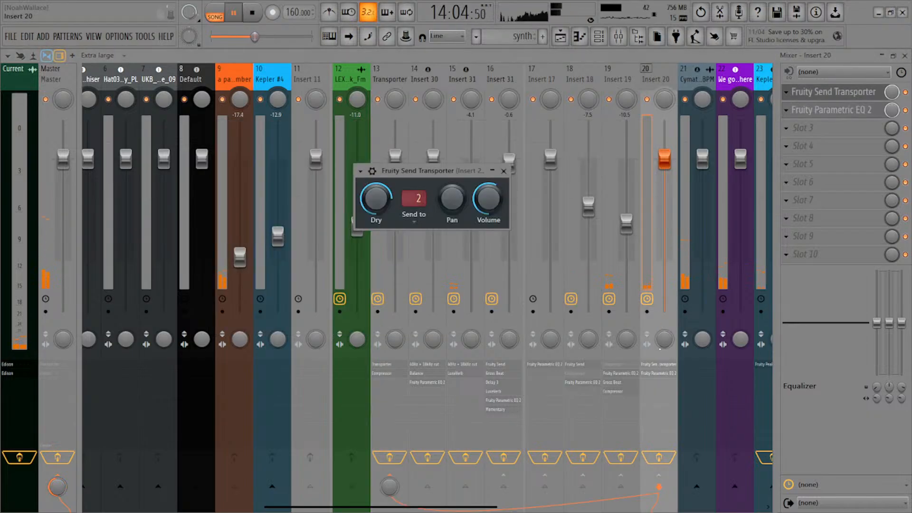
pyautogui.moveTo(489, 198)
pyautogui.mouseDown()
pyautogui.moveTo(489, 232)
pyautogui.moveTo(488, 189)
pyautogui.mouseUp()
pyautogui.moveTo(376, 199)
pyautogui.mouseDown()
pyautogui.moveTo(376, 207)
pyautogui.moveTo(376, 198)
pyautogui.mouseUp()
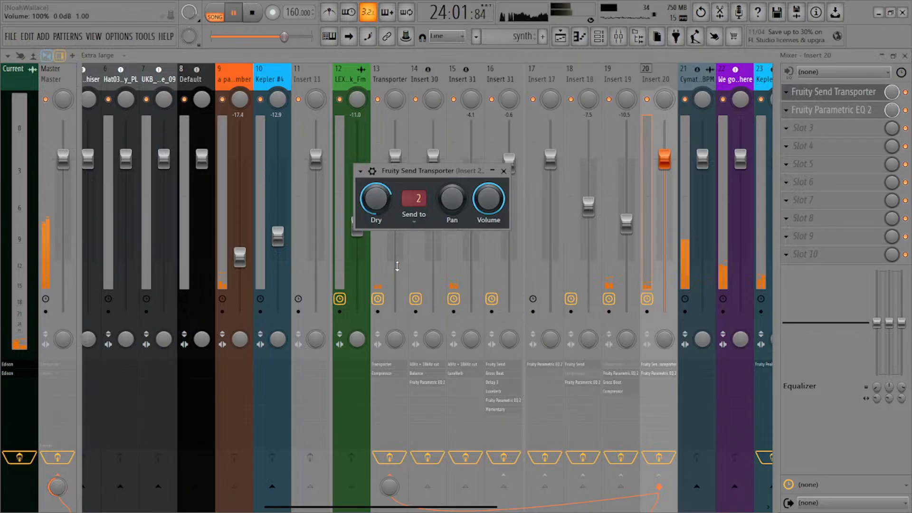
pyautogui.moveTo(626, 224); pyautogui.dragTo(626, 256)
# Shape Insert 19's Fruity Parametric EQ 2 with a band 1 high pass at about 119 Hz, a band 2 boost and a steep high-frequency cut
pyautogui.click(620, 373)
pyautogui.click(621, 373)
pyautogui.click(621, 373)
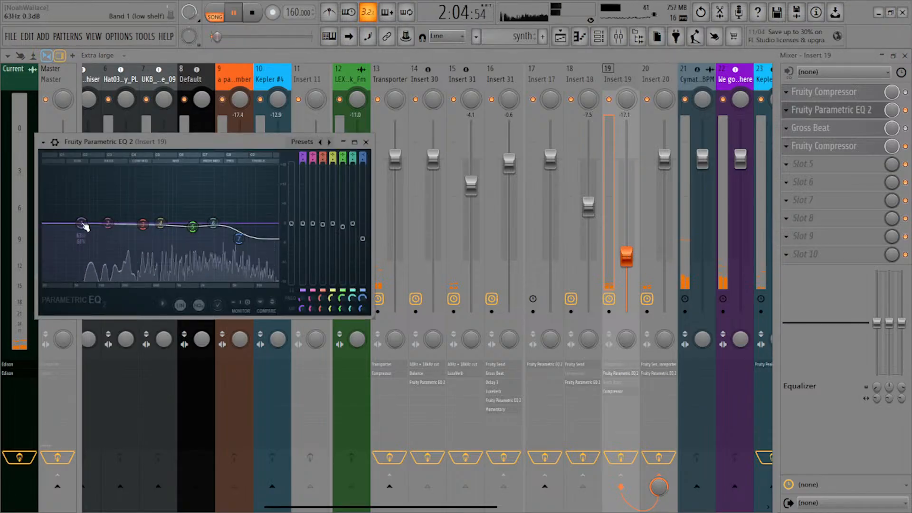
pyautogui.moveTo(239, 239); pyautogui.dragTo(230, 279)
pyautogui.moveTo(81, 223); pyautogui.dragTo(101, 279)
pyautogui.moveTo(303, 156)
pyautogui.mouseDown()
pyautogui.moveTo(303, 166)
pyautogui.moveTo(303, 157)
pyautogui.mouseUp()
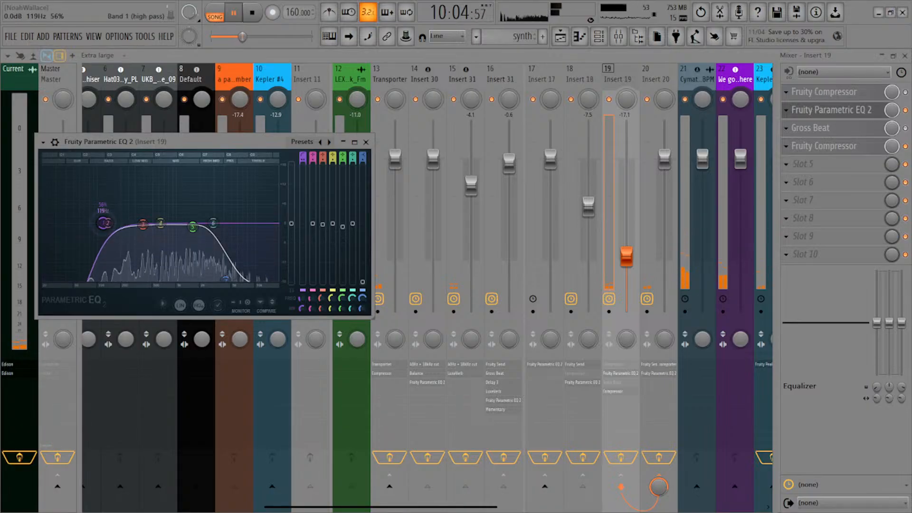
pyautogui.moveTo(104, 223); pyautogui.dragTo(106, 205)
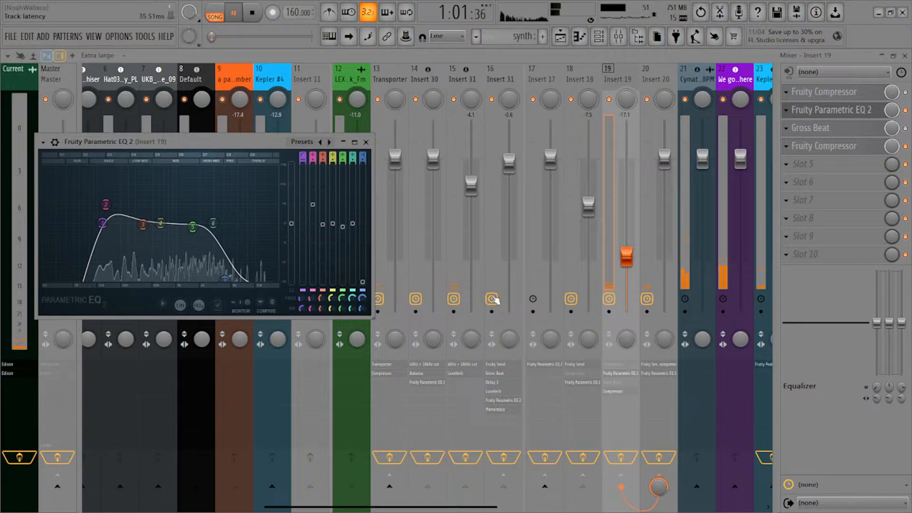
# Audition the synth clips at bars 17 and 21 of the playlist on their own
pyautogui.click(561, 36)
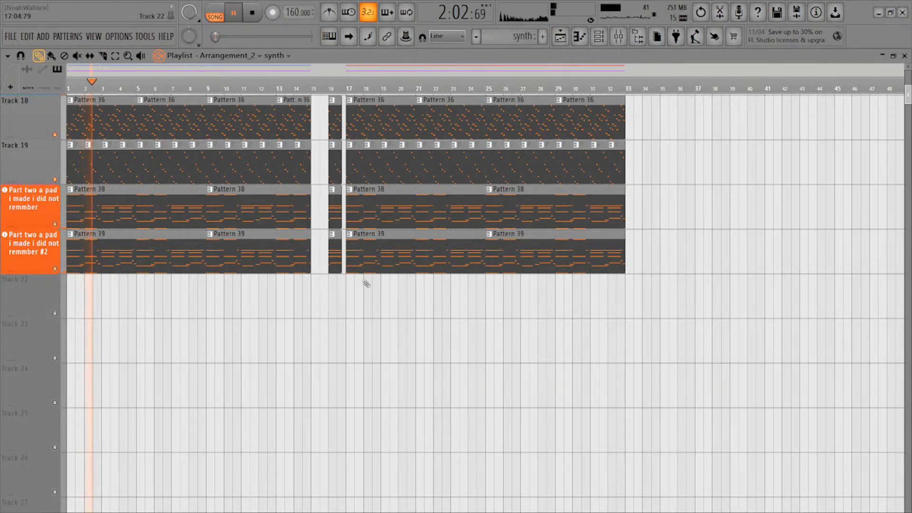
pyautogui.scroll(-5, 372, 282)
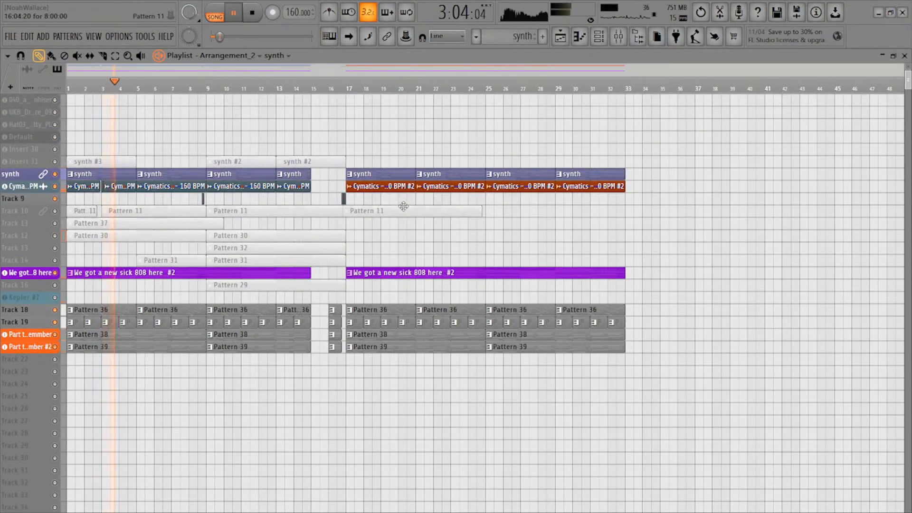
pyautogui.scroll(5, 402, 203)
pyautogui.press('space')
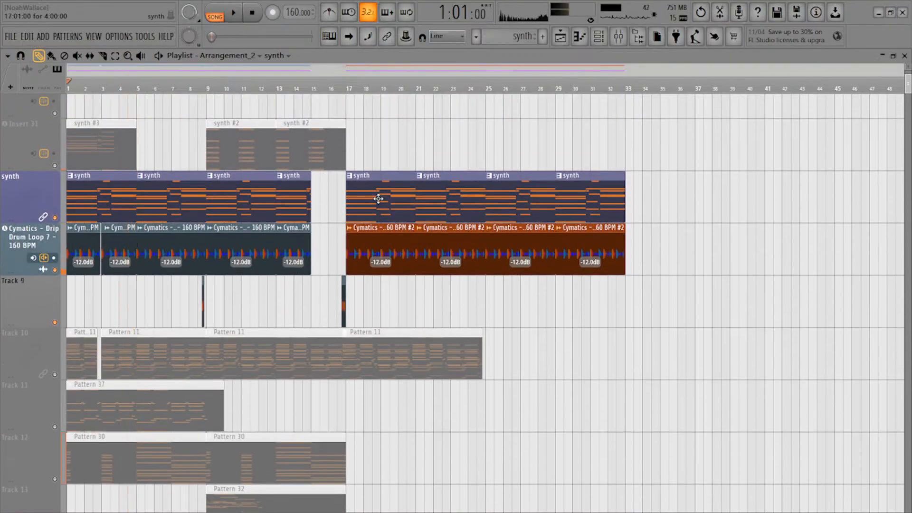
pyautogui.click(378, 198)
pyautogui.press('space')
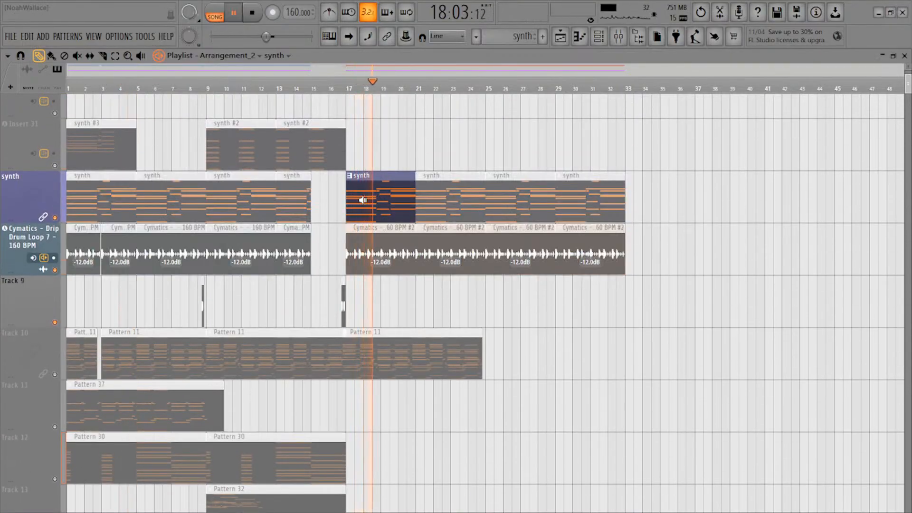
pyautogui.press('space')
pyautogui.click(434, 199)
pyautogui.press('space')
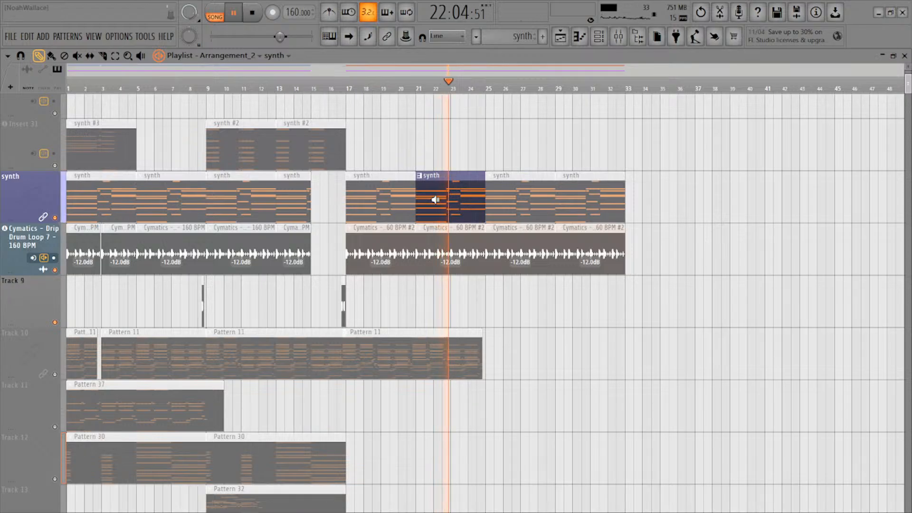
pyautogui.press('space')
# Open the synth pattern's notes and find the channel that plays them in the channel rack
pyautogui.doubleClick(433, 199)
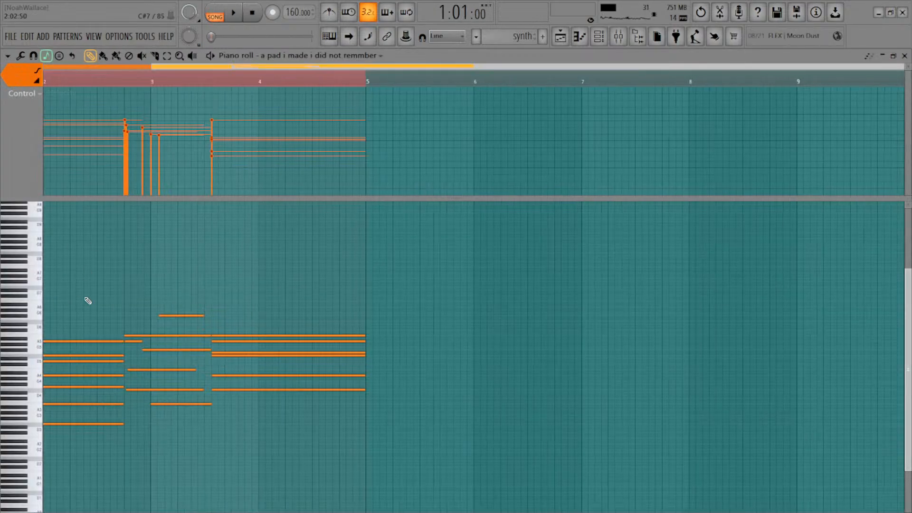
pyautogui.click(599, 36)
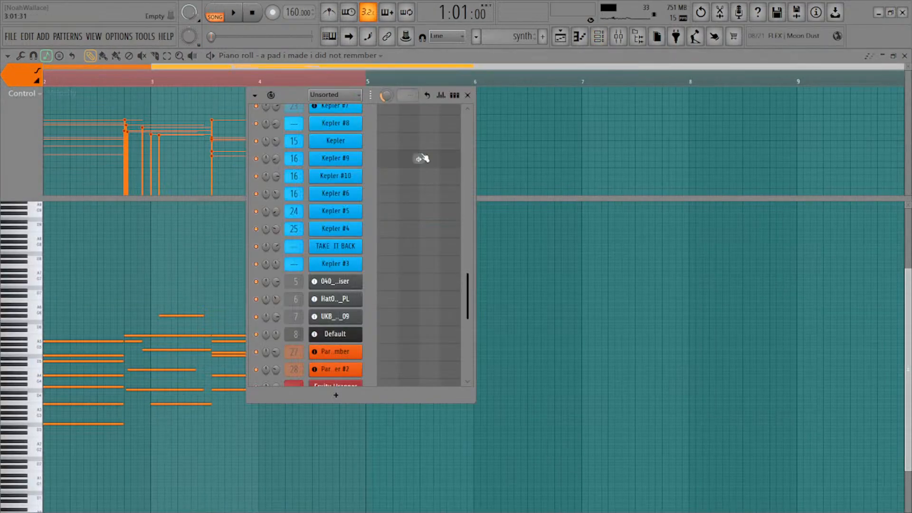
pyautogui.scroll(5, 414, 228)
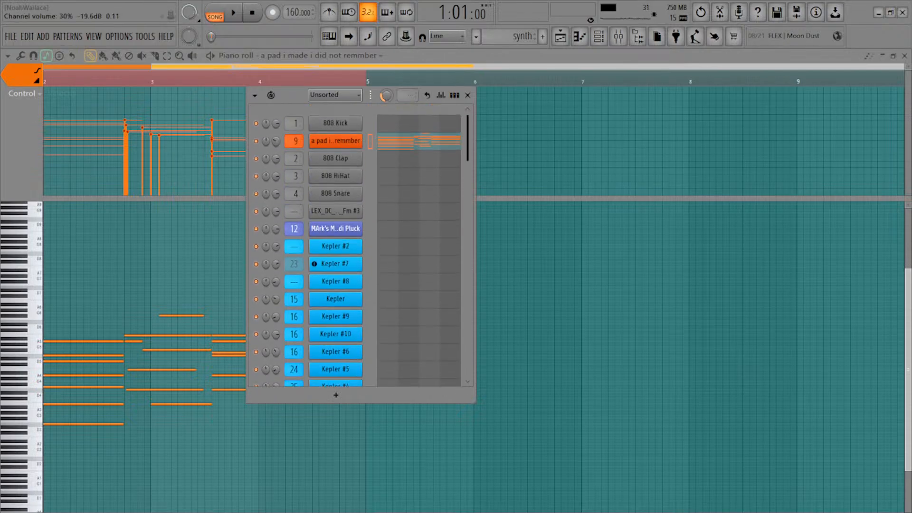
# Raise the fader of the pad's mixer track 9 to -7.3 dB while listening to playback
pyautogui.click(638, 36)
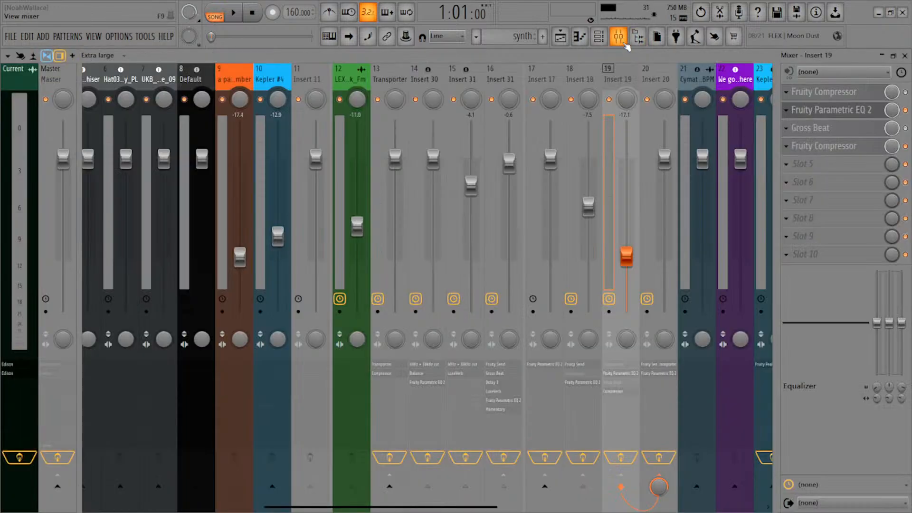
pyautogui.click(241, 257)
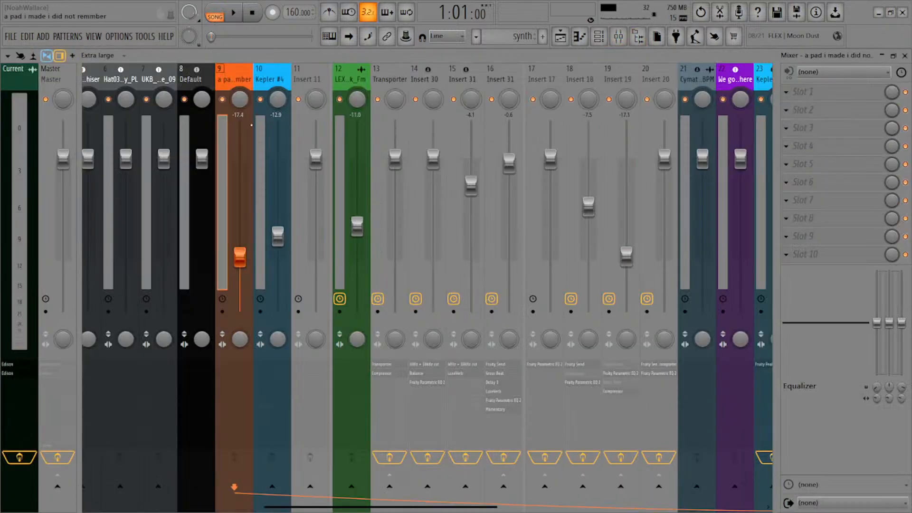
pyautogui.press('space')
pyautogui.moveTo(244, 257); pyautogui.dragTo(244, 205)
pyautogui.press('space')
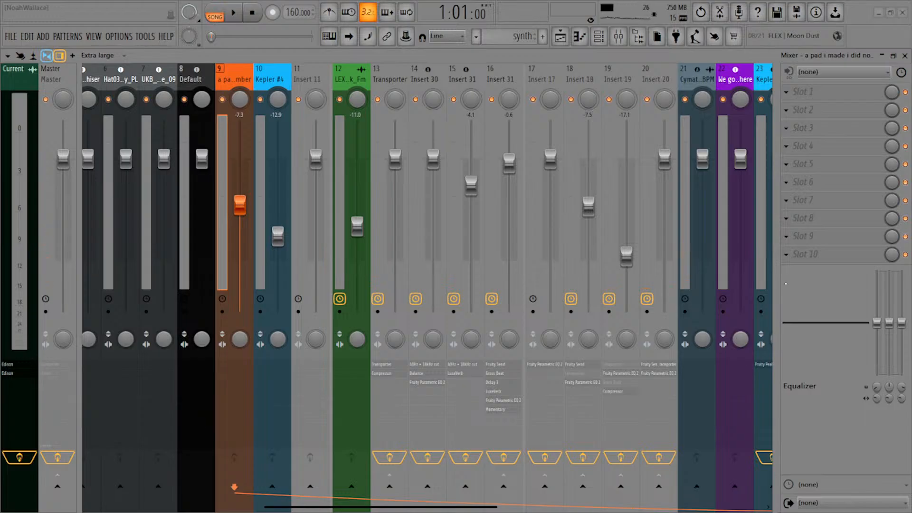
# Add Patcher to the Master track with the Mid Side EQ preset and widen its map window
pyautogui.click(57, 267)
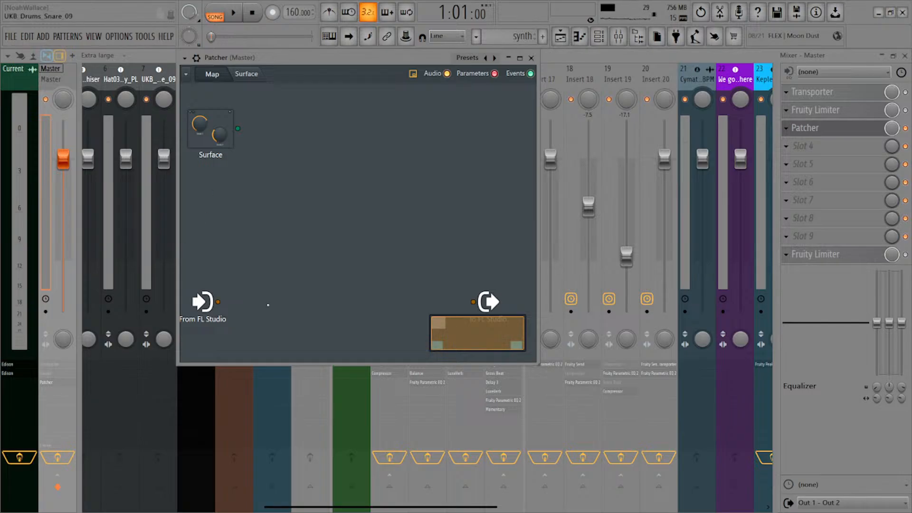
pyautogui.moveTo(218, 302); pyautogui.dragTo(474, 301)
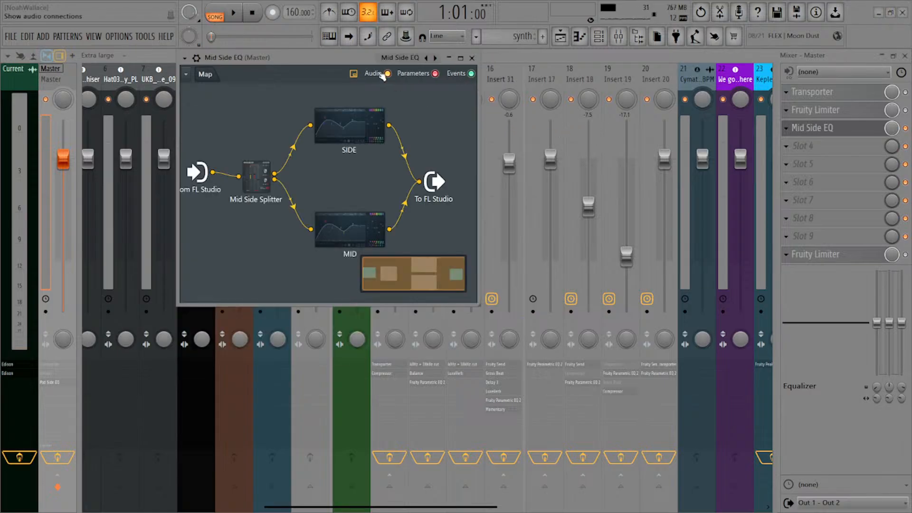
pyautogui.moveTo(319, 59); pyautogui.dragTo(218, 91)
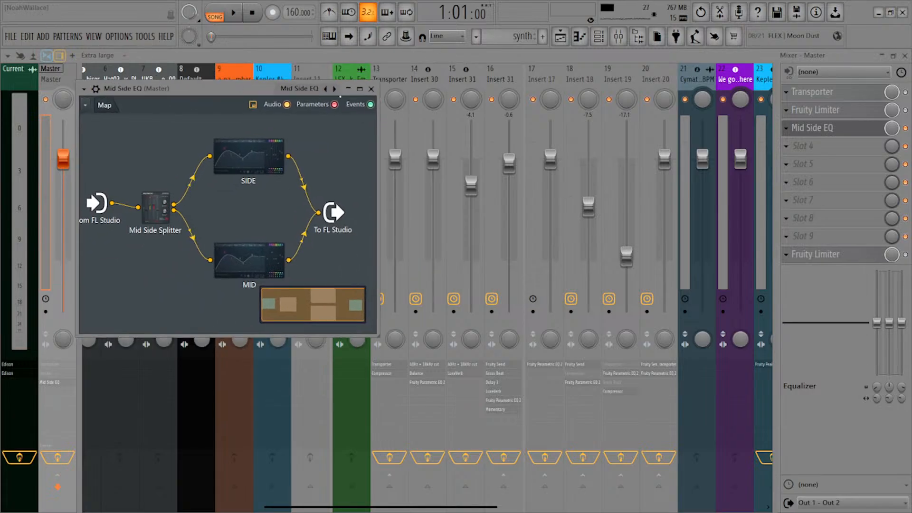
pyautogui.moveTo(378, 128); pyautogui.dragTo(488, 129)
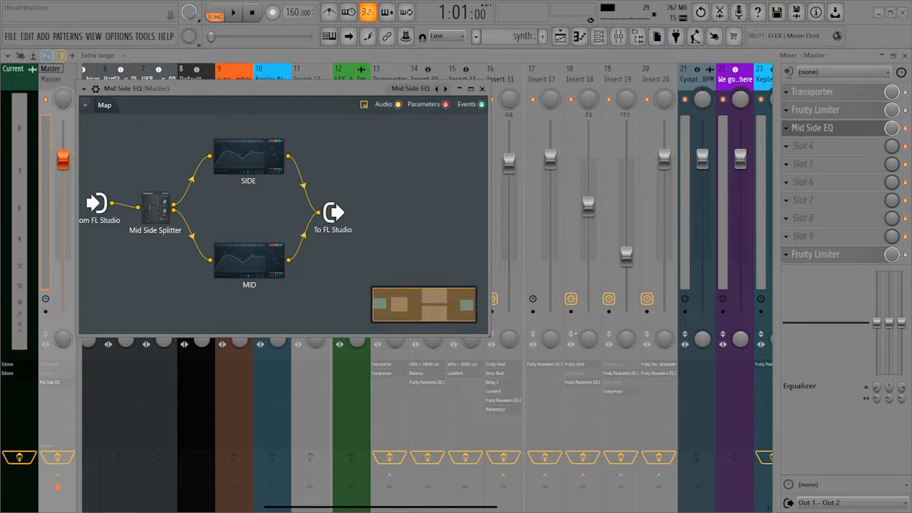
# Spread out the splitter, EQ and output nodes in the Mid Side EQ map and move its window aside
pyautogui.moveTo(155, 203); pyautogui.dragTo(150, 183)
pyautogui.moveTo(336, 209); pyautogui.dragTo(353, 230)
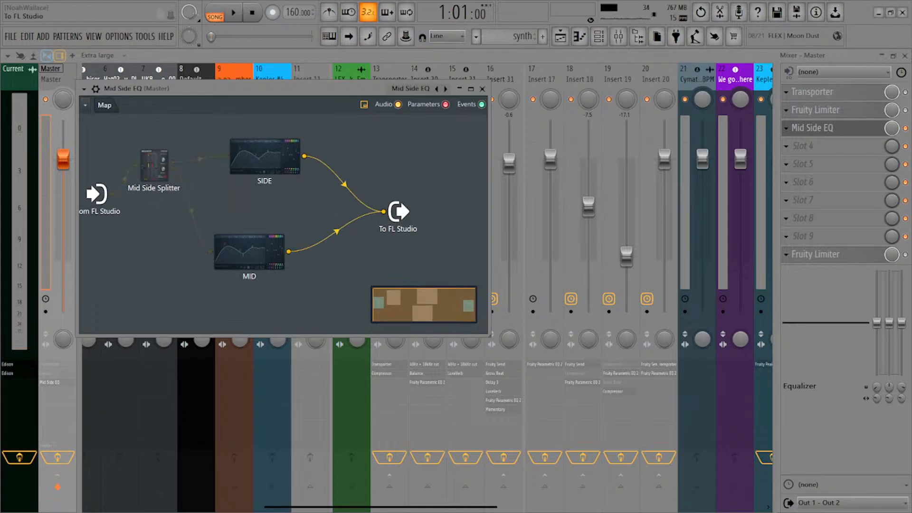
pyautogui.moveTo(259, 259); pyautogui.dragTo(275, 235)
pyautogui.moveTo(278, 89); pyautogui.dragTo(392, 440)
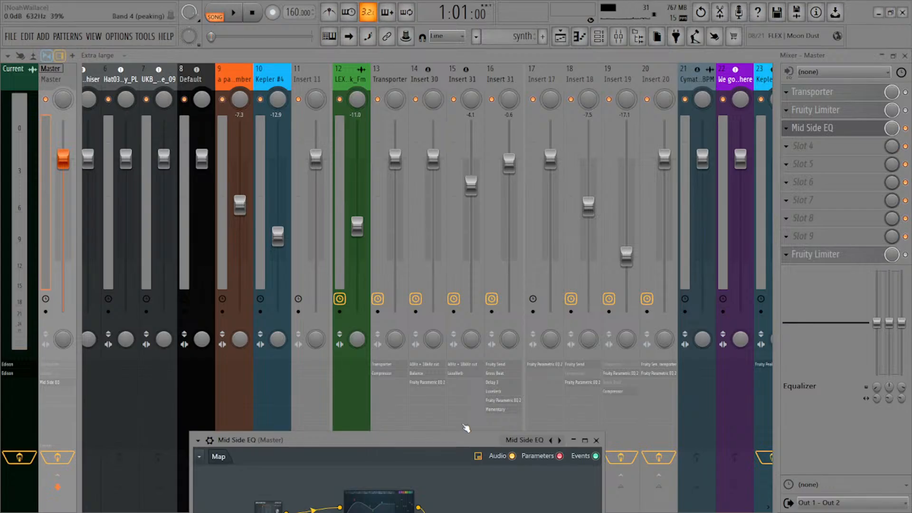
pyautogui.press('Tab')
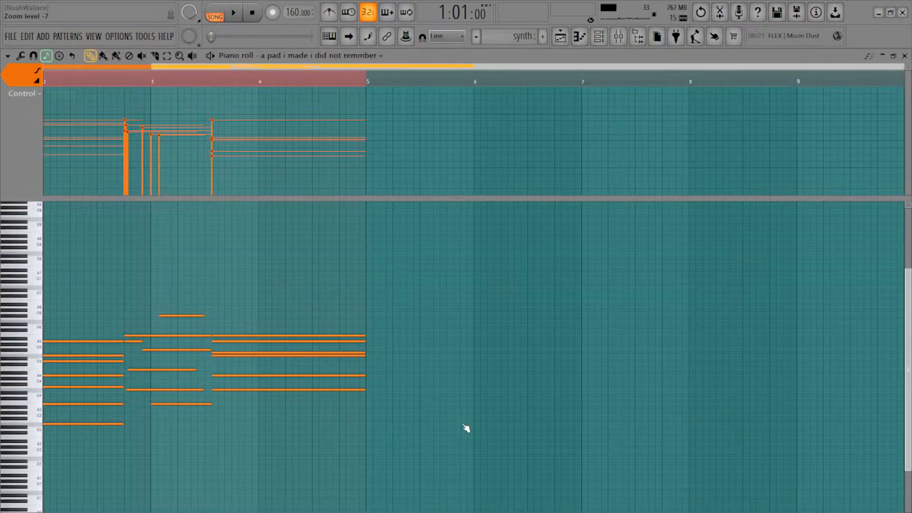
pyautogui.press('Tab')
pyautogui.press('Tab')
pyautogui.press('Tab')
pyautogui.press('Tab')
pyautogui.press('Tab')
pyautogui.press('Tab')
pyautogui.press('Tab')
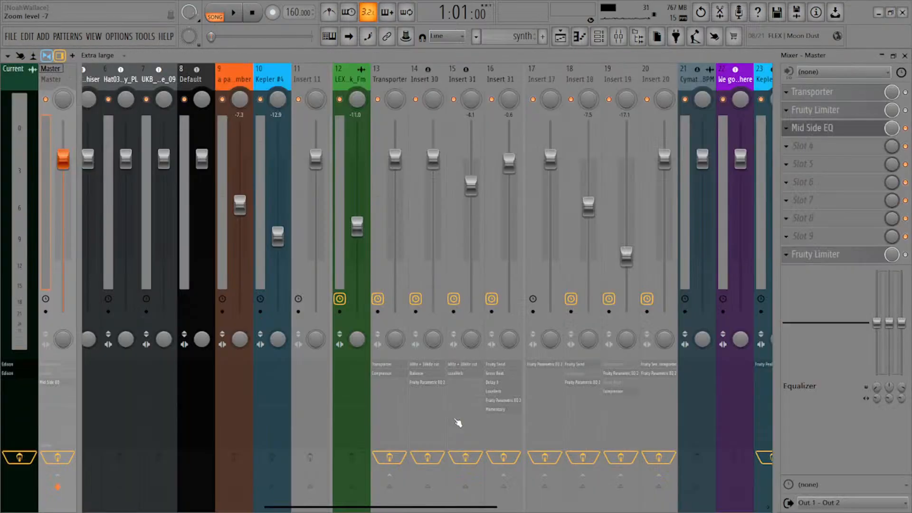
pyautogui.press('Tab')
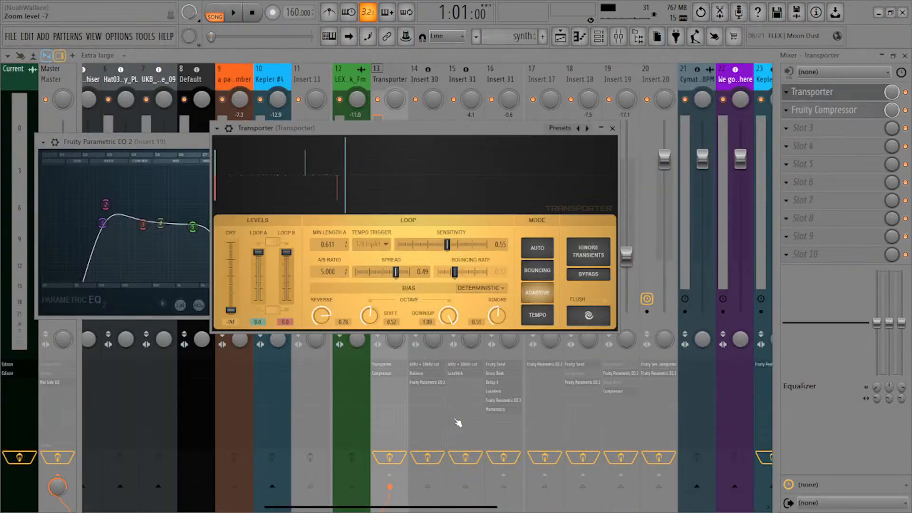
pyautogui.press('Tab')
pyautogui.press('Tab')
pyautogui.press('Tab')
pyautogui.press('Tab')
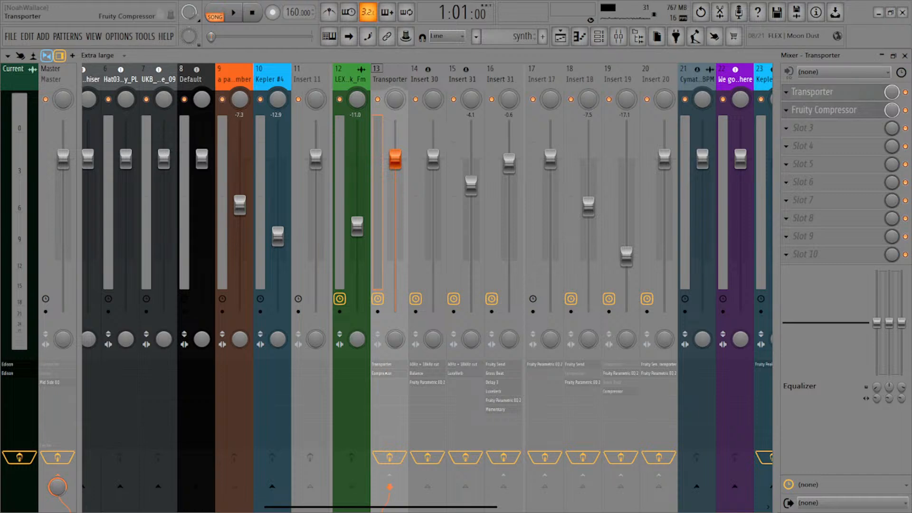
# Reopen the Master's Mid Side EQ, space out its nodes and insert a Spreader between the Mid Side Splitter and the SIDE EQ
pyautogui.click(53, 383)
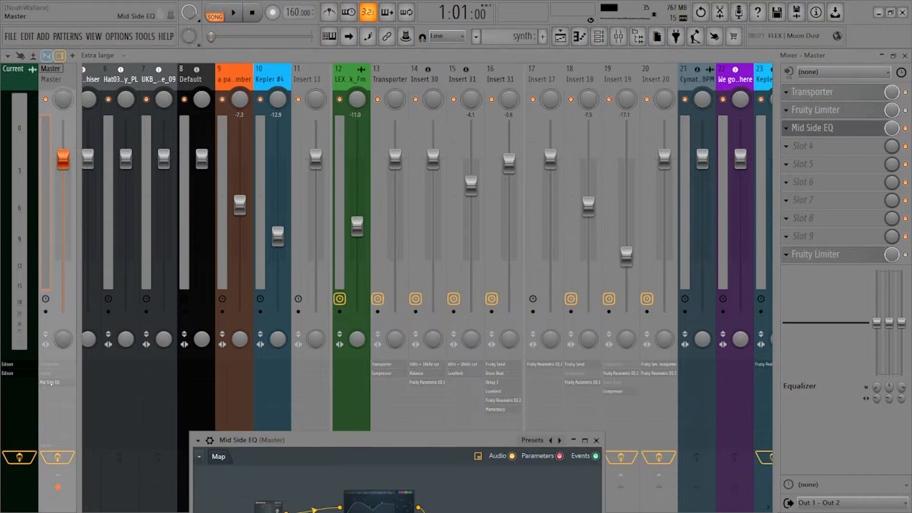
pyautogui.moveTo(317, 441); pyautogui.dragTo(296, 130)
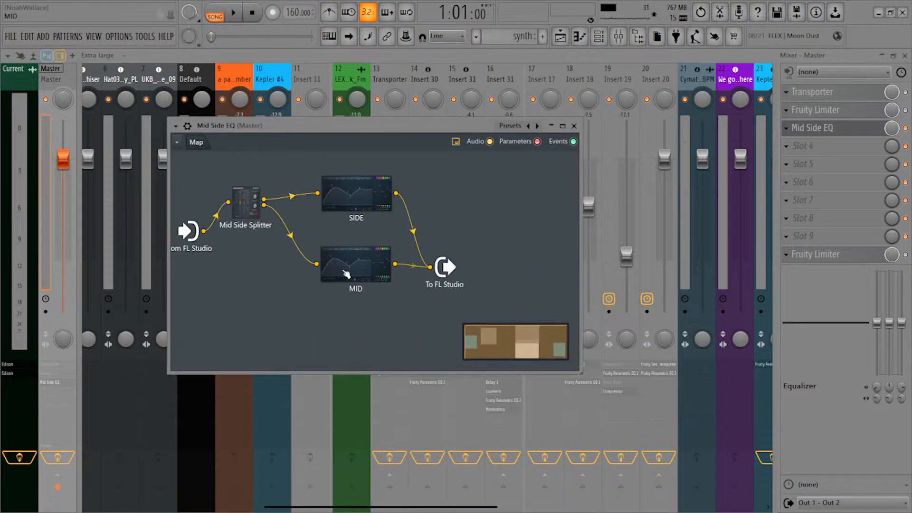
pyautogui.moveTo(340, 270); pyautogui.dragTo(314, 347)
pyautogui.moveTo(448, 259); pyautogui.dragTo(564, 252)
pyautogui.moveTo(314, 330); pyautogui.dragTo(393, 335)
pyautogui.moveTo(329, 157); pyautogui.dragTo(407, 192)
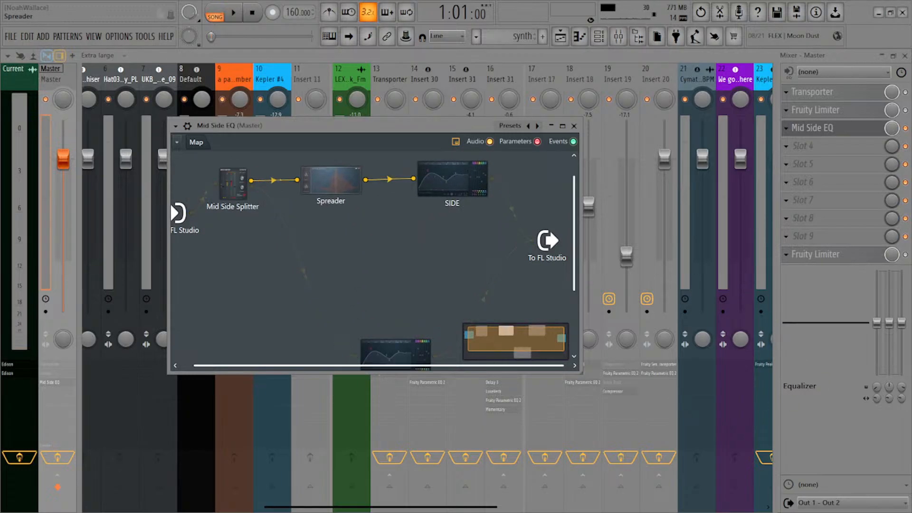
# Insert a second Spreader after the SIDE EQ and rename the two Pre fx Spreader and Post fx Spreader
pyautogui.moveTo(405, 206); pyautogui.dragTo(508, 211)
pyautogui.moveTo(450, 179); pyautogui.dragTo(397, 179)
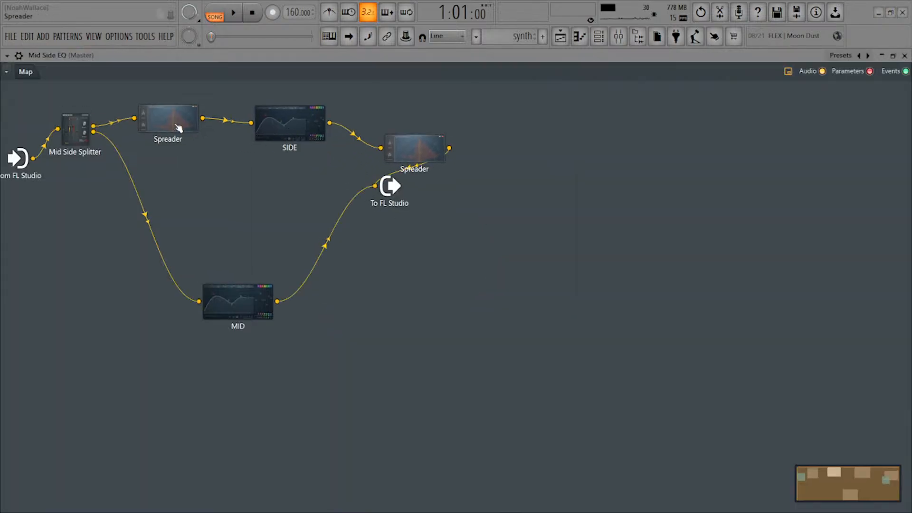
pyautogui.doubleClick(409, 155)
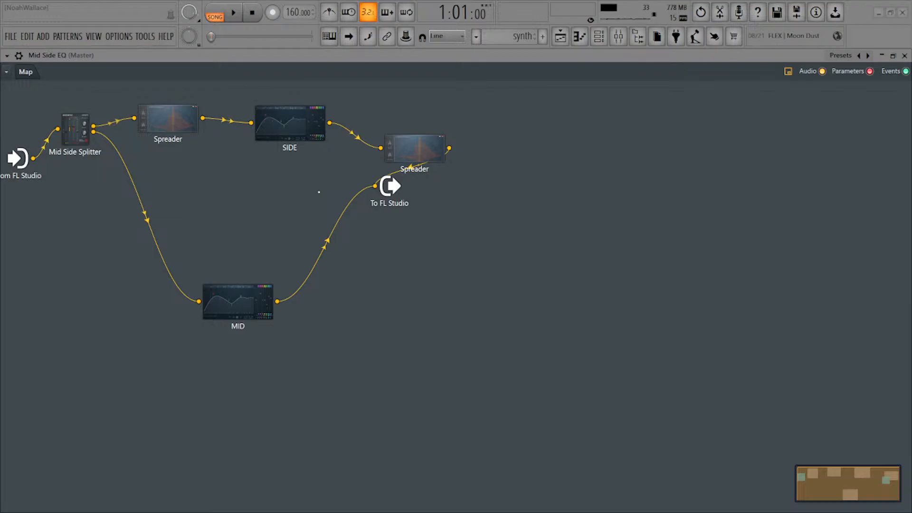
pyautogui.press('Return')
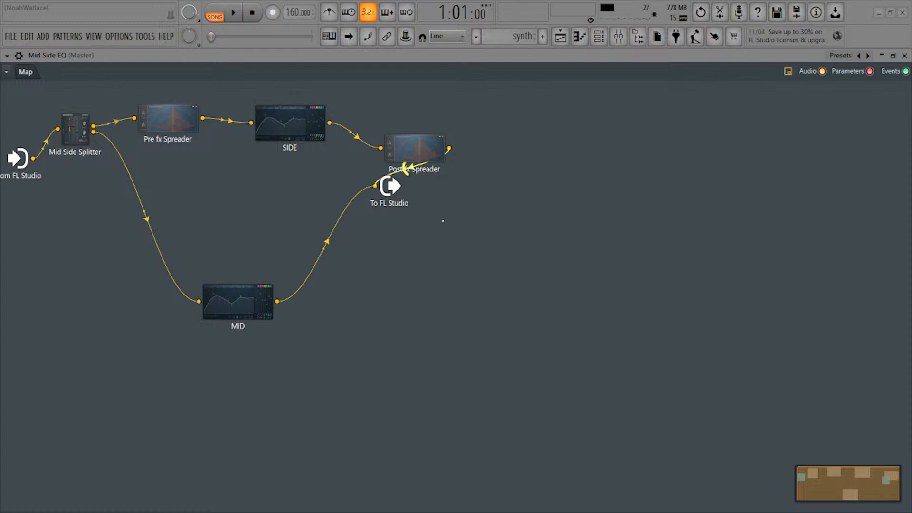
# Play the beat through the chain and rearrange the Pre fx Spreader, SIDE and Post fx Spreader nodes across the upper part of the map
pyautogui.moveTo(508, 228); pyautogui.dragTo(508, 224)
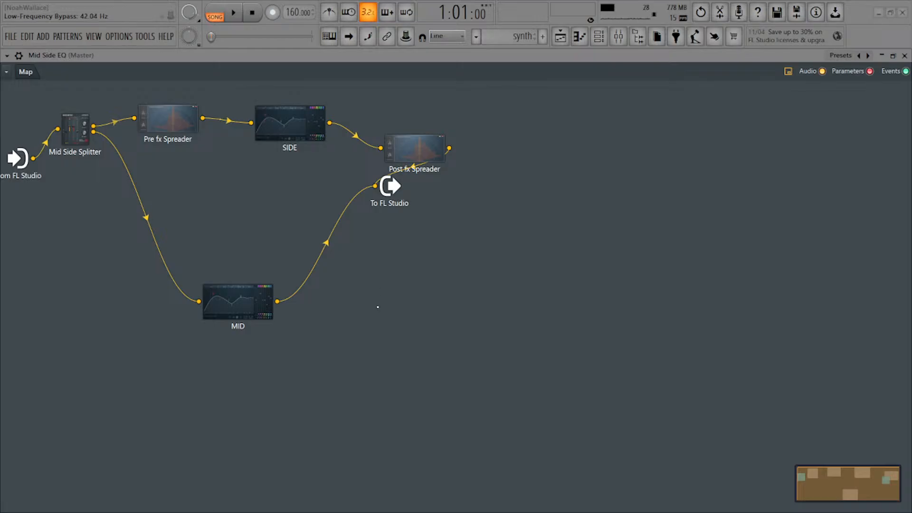
pyautogui.press('space')
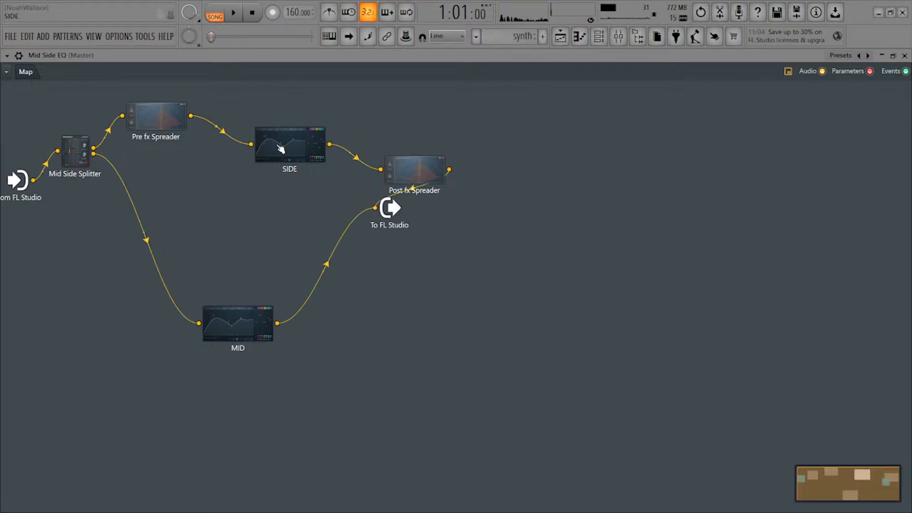
pyautogui.moveTo(279, 147); pyautogui.dragTo(246, 129)
pyautogui.moveTo(429, 177); pyautogui.dragTo(388, 131)
pyautogui.moveTo(262, 128); pyautogui.dragTo(249, 126)
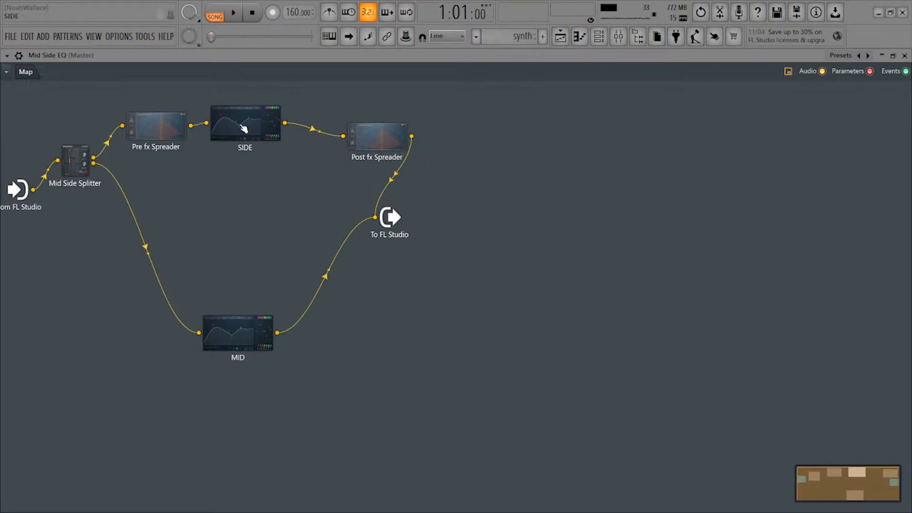
pyautogui.moveTo(162, 129); pyautogui.dragTo(140, 119)
pyautogui.moveTo(256, 132); pyautogui.dragTo(218, 123)
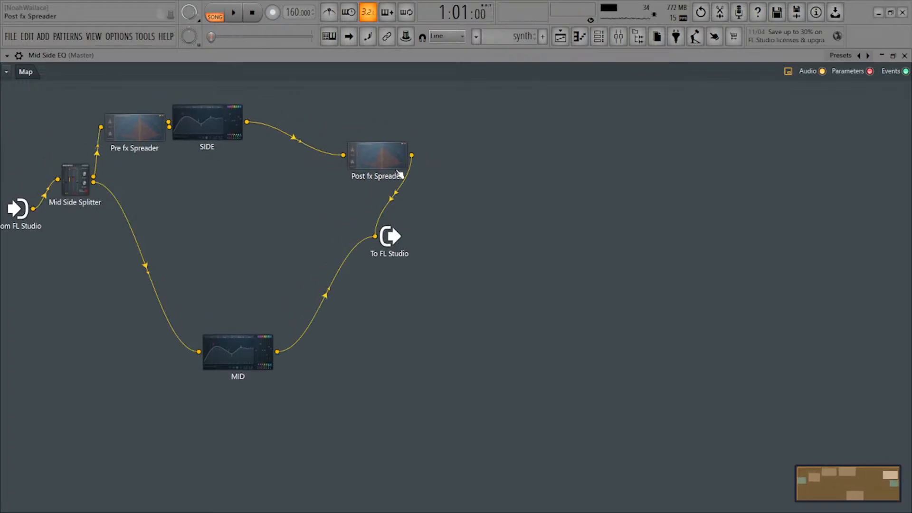
pyautogui.moveTo(133, 137); pyautogui.dragTo(100, 136)
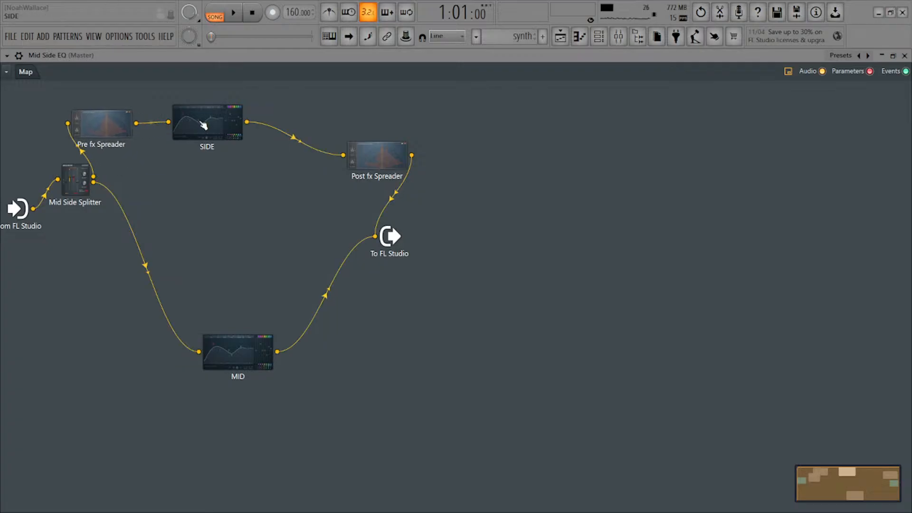
# Add parallel direct links from the Mid Side Splitter to the SIDE EQ and from the SIDE EQ to the To FL Studio output
pyautogui.moveTo(227, 123); pyautogui.dragTo(285, 122)
pyautogui.moveTo(93, 178); pyautogui.dragTo(227, 122)
pyautogui.moveTo(285, 133); pyautogui.dragTo(343, 147)
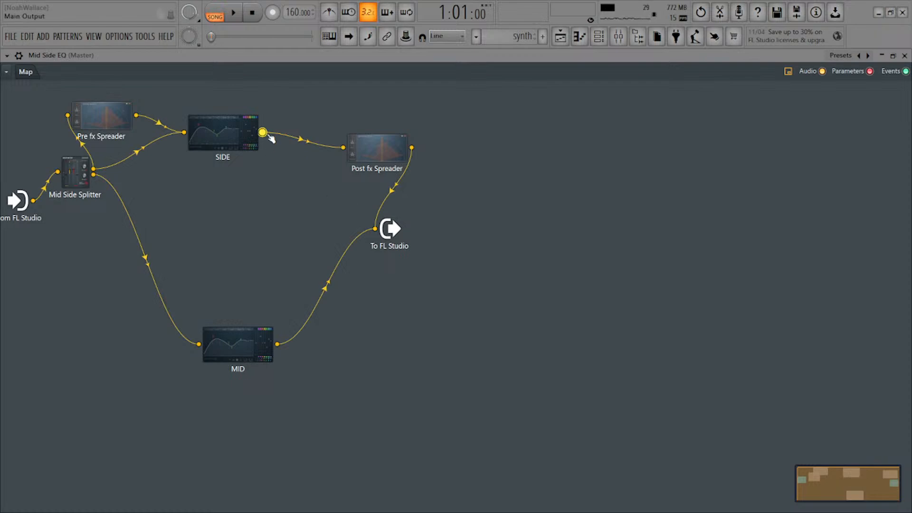
pyautogui.moveTo(262, 133); pyautogui.dragTo(375, 229)
pyautogui.moveTo(257, 146); pyautogui.dragTo(268, 138)
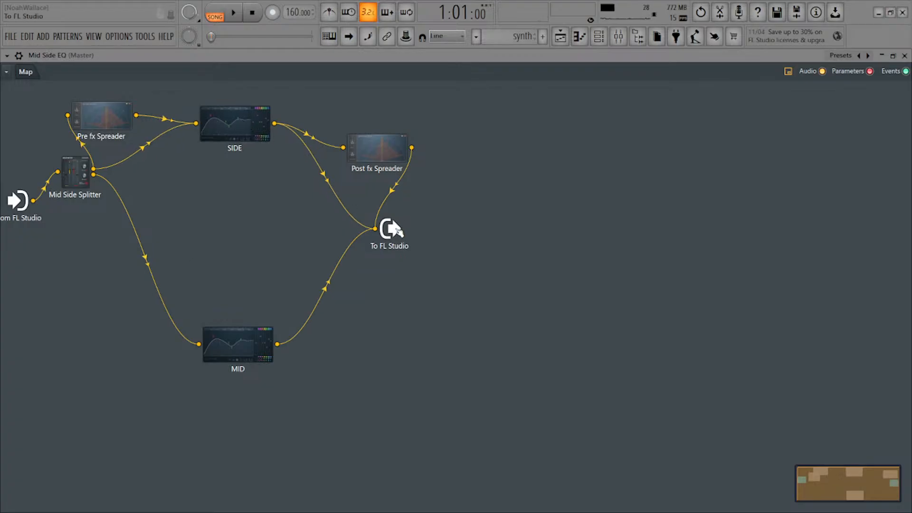
# Move the To FL Studio output and Mid Side Splitter nodes outward to spread the parallel links, and audition the beat
pyautogui.moveTo(391, 229); pyautogui.dragTo(613, 228)
pyautogui.moveTo(73, 173); pyautogui.dragTo(59, 252)
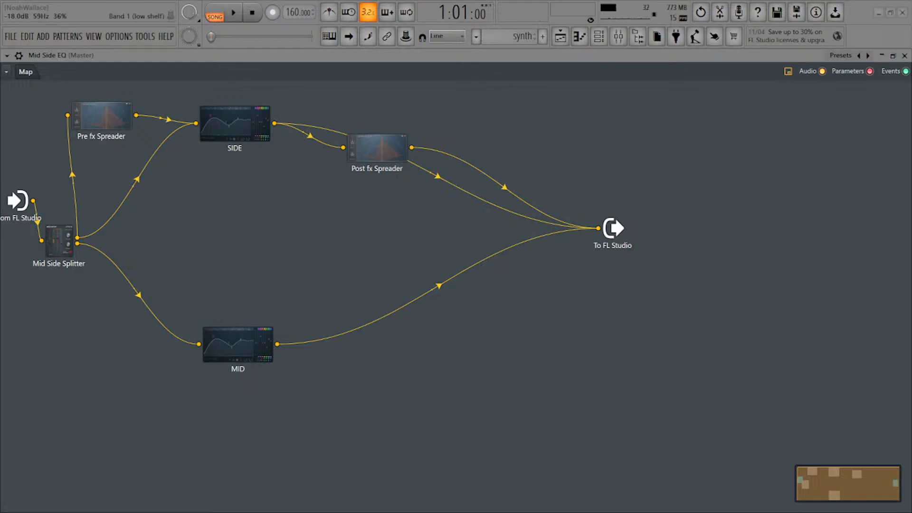
pyautogui.press('space')
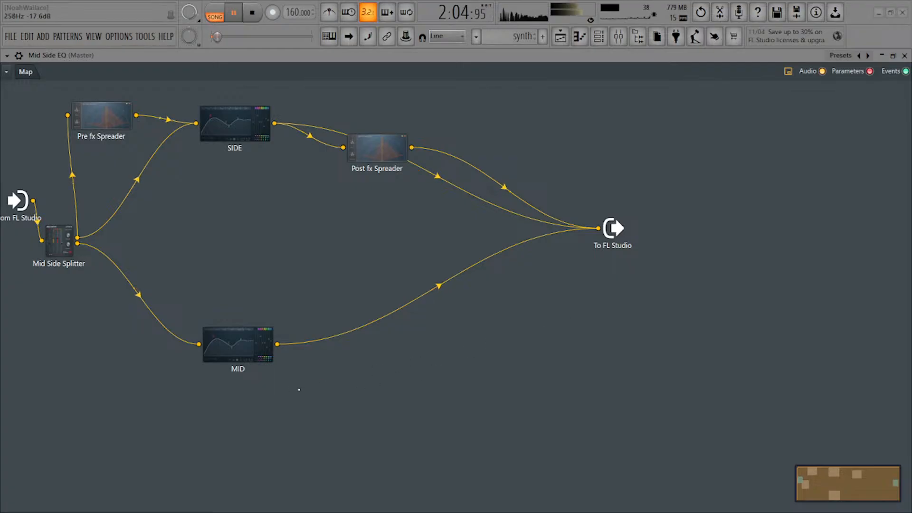
pyautogui.press('space')
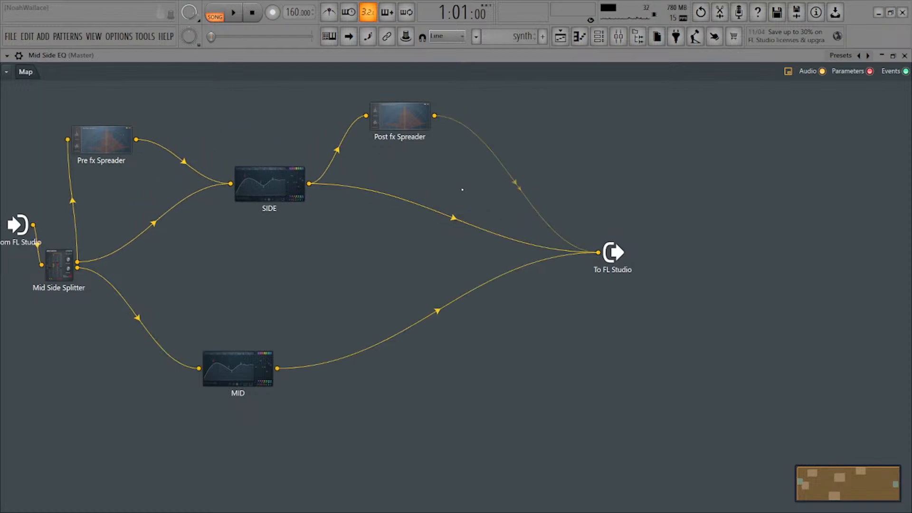
# Play the beat while muting and unmuting the direct SIDE-to-output link, and reposition the SIDE and MID EQ nodes
pyautogui.moveTo(264, 189); pyautogui.dragTo(265, 203)
pyautogui.press('space')
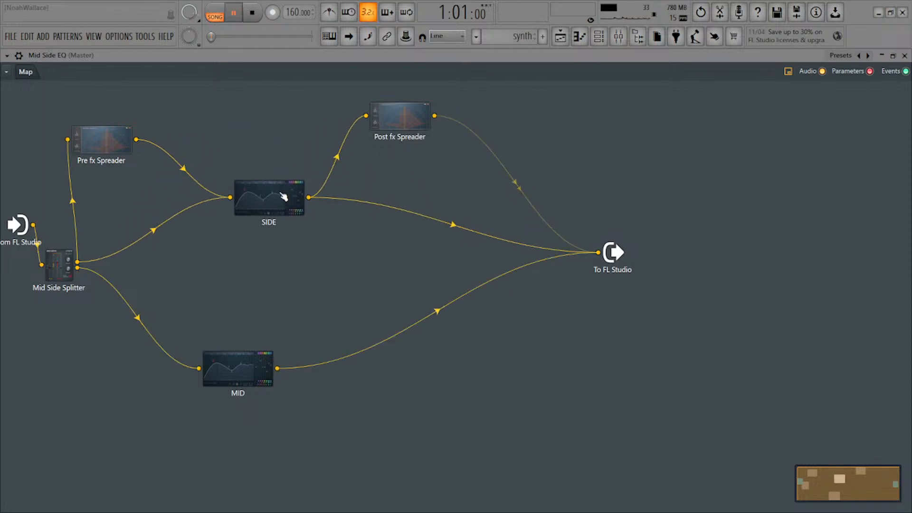
pyautogui.moveTo(237, 366); pyautogui.dragTo(275, 356)
pyautogui.click(448, 224)
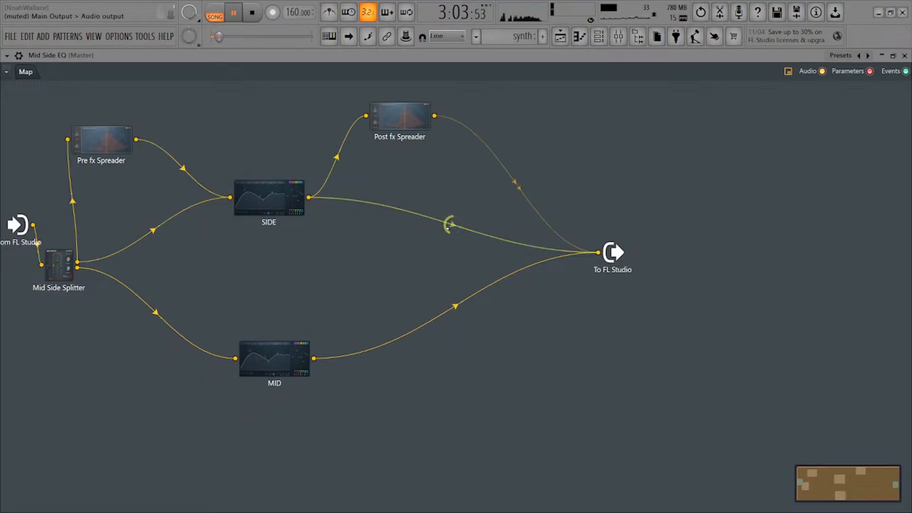
pyautogui.click(449, 224)
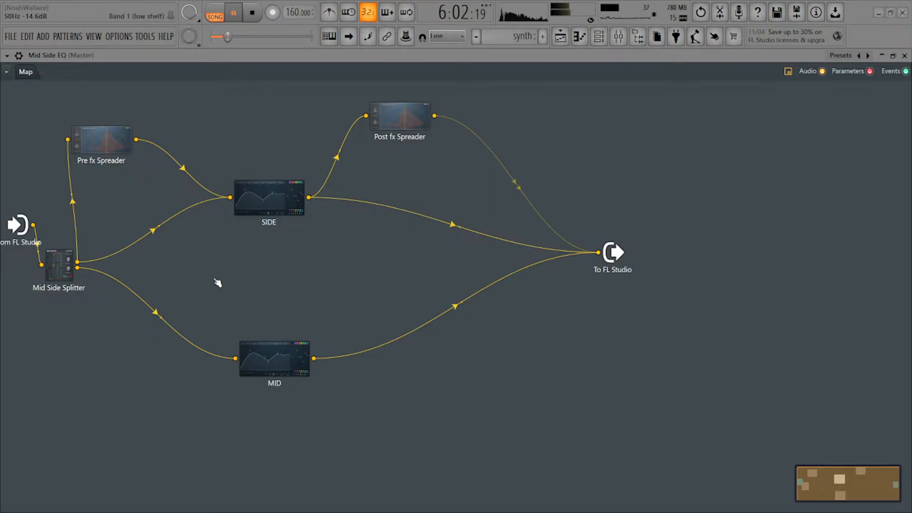
pyautogui.press('space')
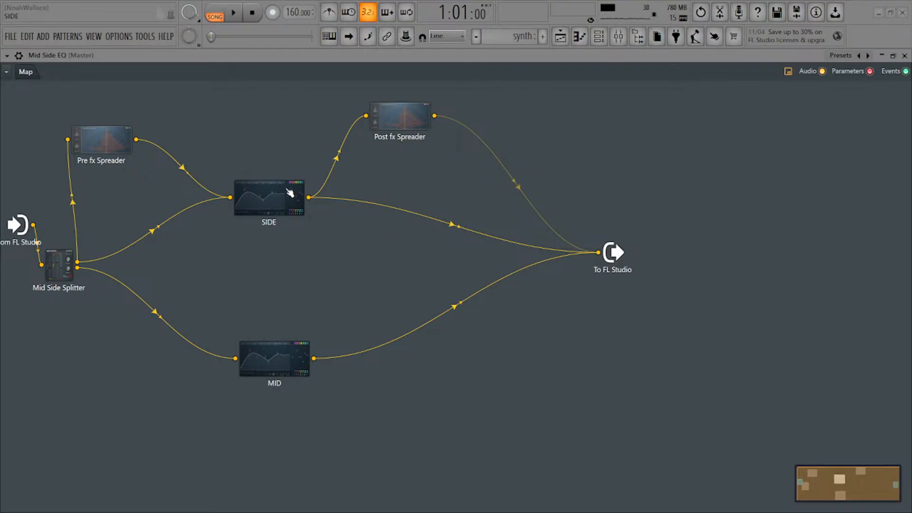
# Arrange the map with SIDE level with the splitter, MID directly beneath it and the two spreaders above on either side
pyautogui.moveTo(284, 202); pyautogui.dragTo(289, 220)
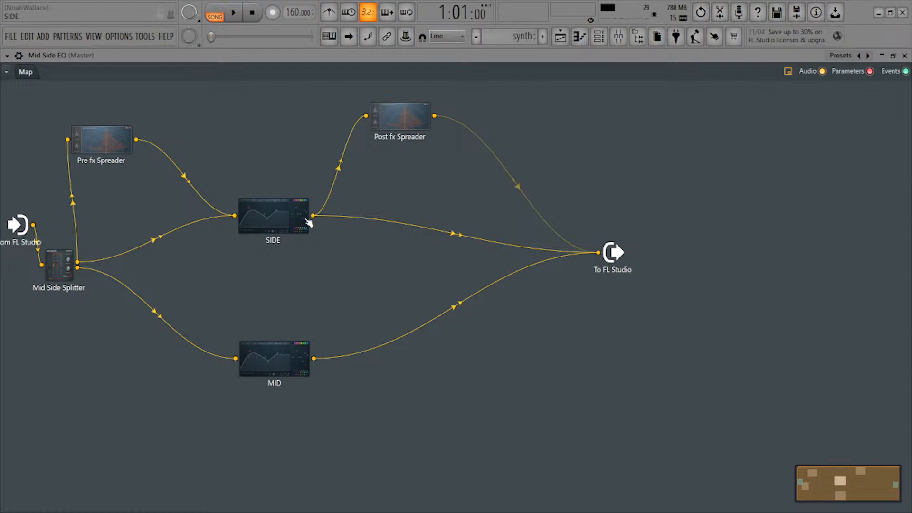
pyautogui.moveTo(302, 207); pyautogui.dragTo(302, 140)
pyautogui.moveTo(313, 356); pyautogui.dragTo(259, 356)
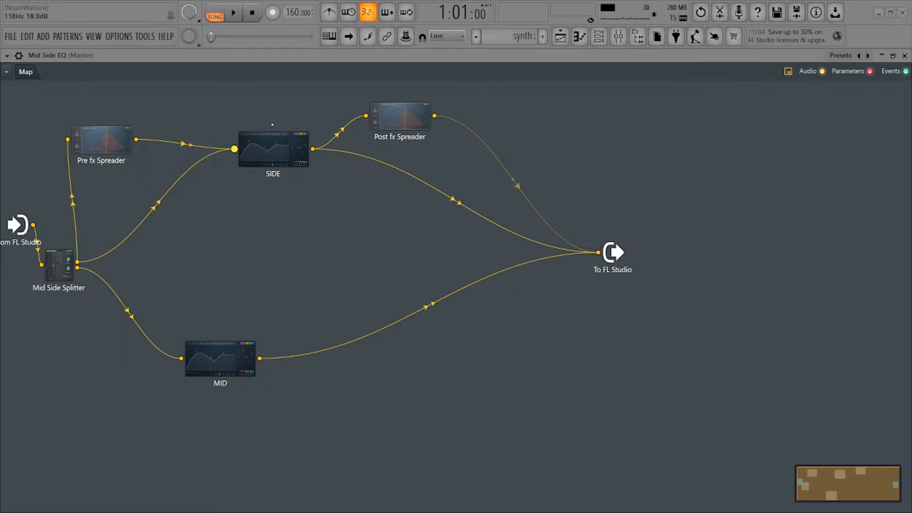
pyautogui.moveTo(279, 163); pyautogui.dragTo(279, 169)
pyautogui.moveTo(400, 119); pyautogui.dragTo(470, 100)
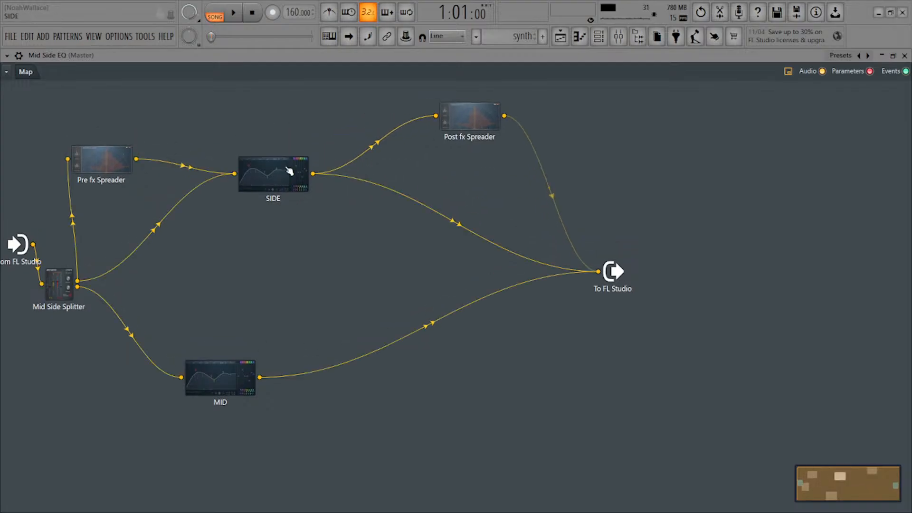
pyautogui.moveTo(264, 182); pyautogui.dragTo(251, 222)
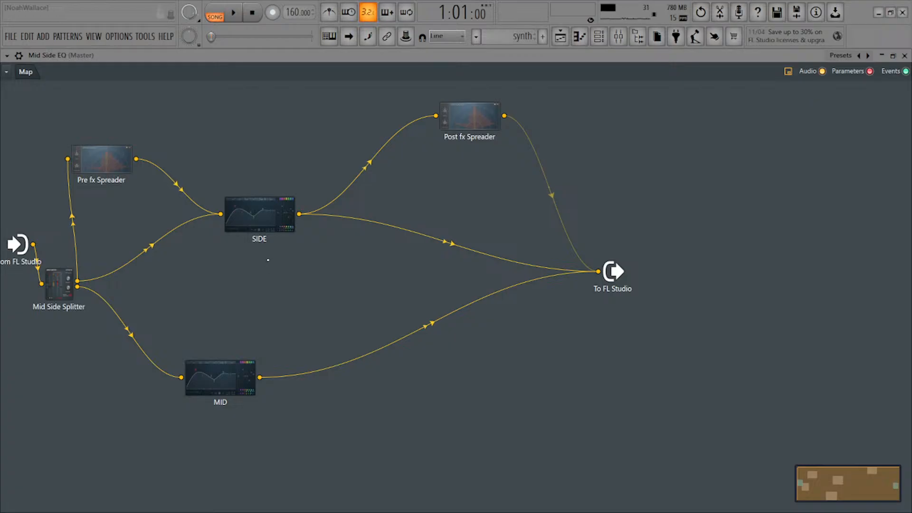
pyautogui.moveTo(254, 209); pyautogui.dragTo(250, 240)
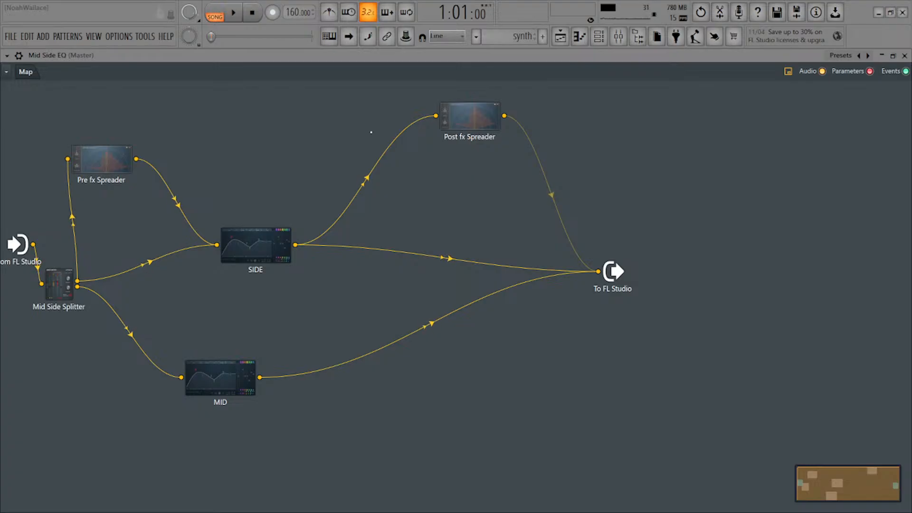
pyautogui.moveTo(288, 218); pyautogui.dragTo(337, 214)
pyautogui.moveTo(102, 157); pyautogui.dragTo(105, 135)
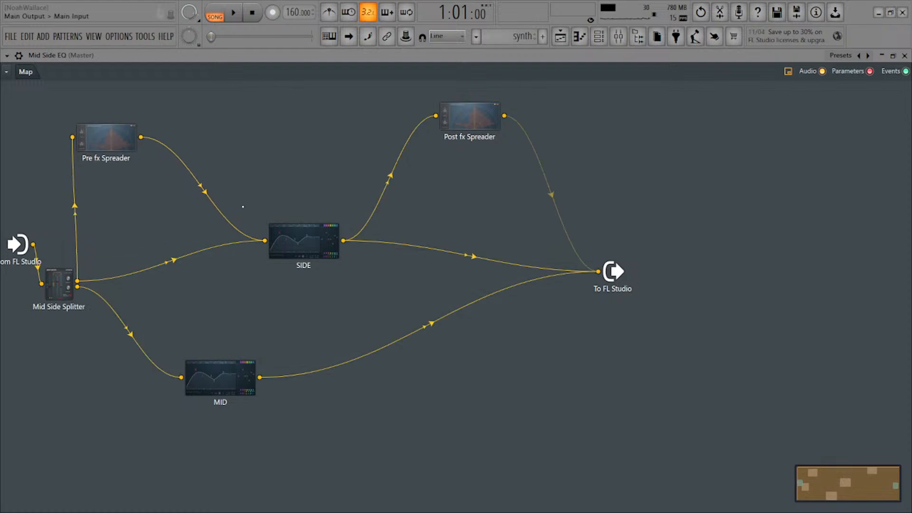
pyautogui.moveTo(304, 241); pyautogui.dragTo(248, 278)
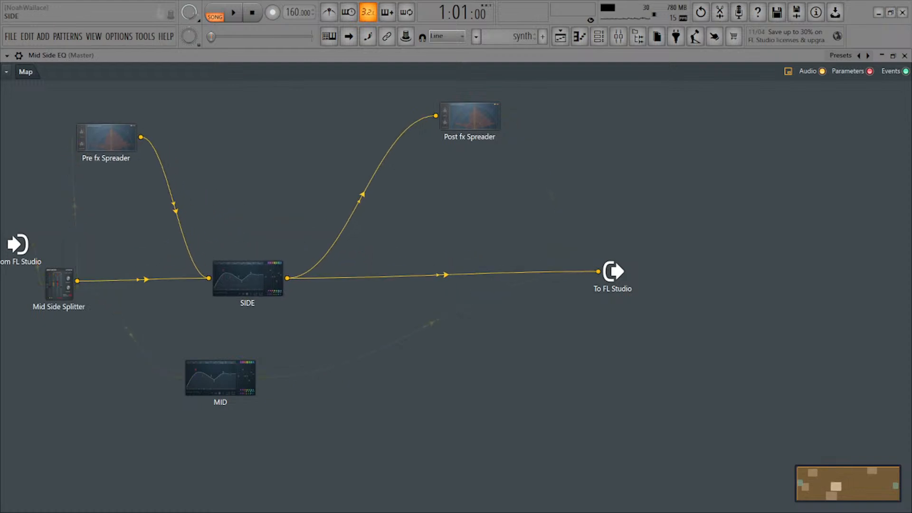
pyautogui.moveTo(220, 378); pyautogui.dragTo(253, 341)
# Audition the side signal with the MID-to-output link turned down, and shift the Pre fx Spreader closer to the SIDE EQ
pyautogui.press('space')
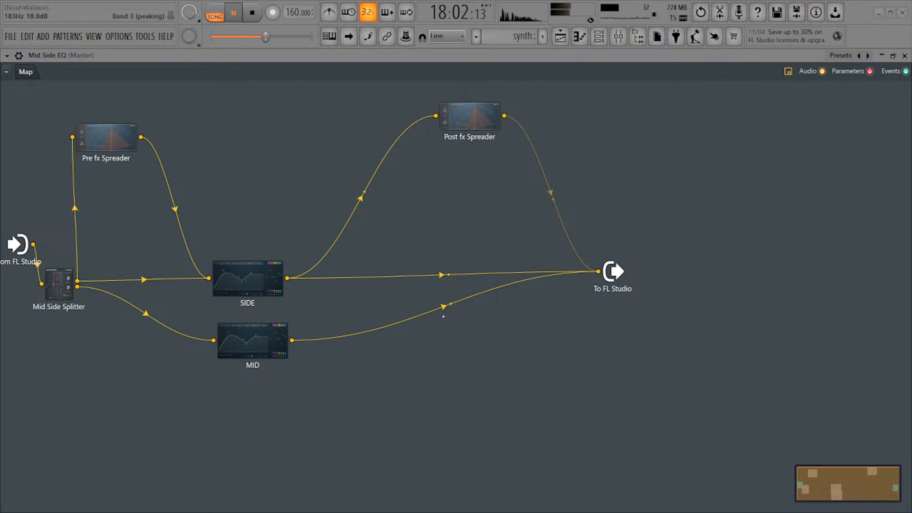
pyautogui.moveTo(446, 305); pyautogui.dragTo(448, 337)
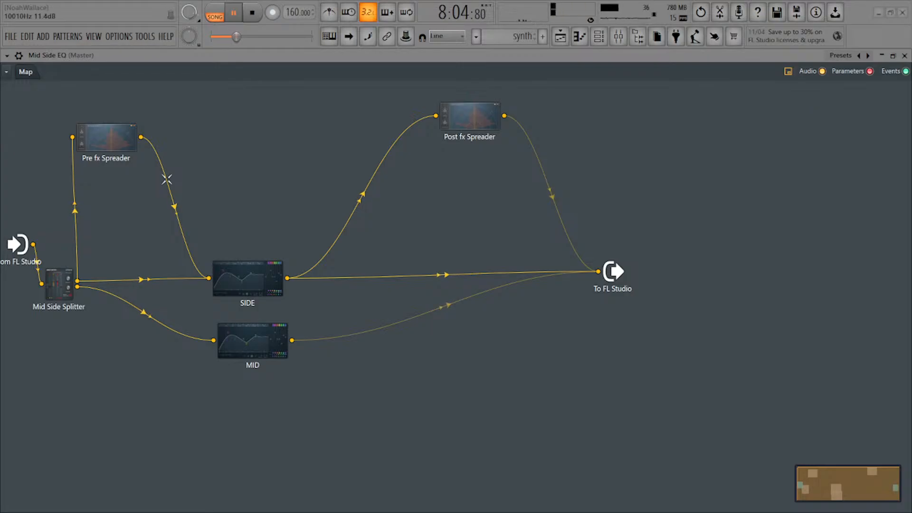
pyautogui.moveTo(126, 124); pyautogui.dragTo(162, 130)
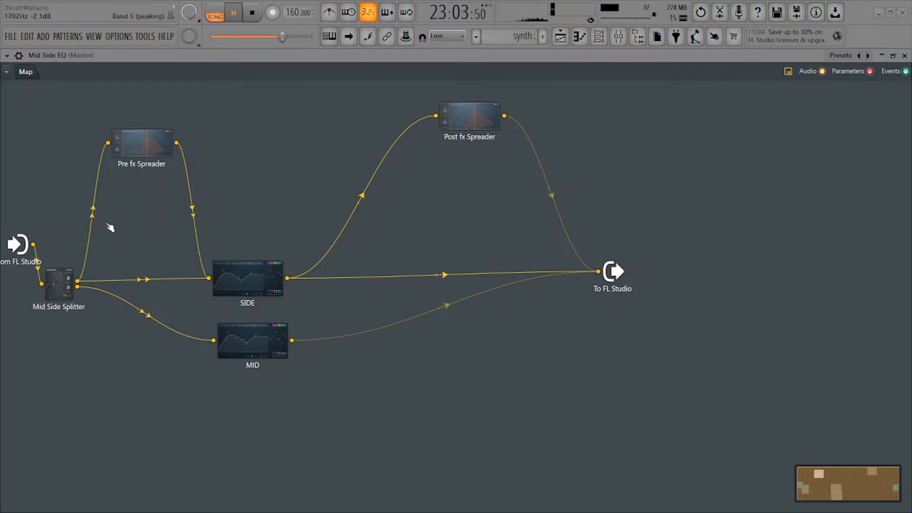
pyautogui.press('space')
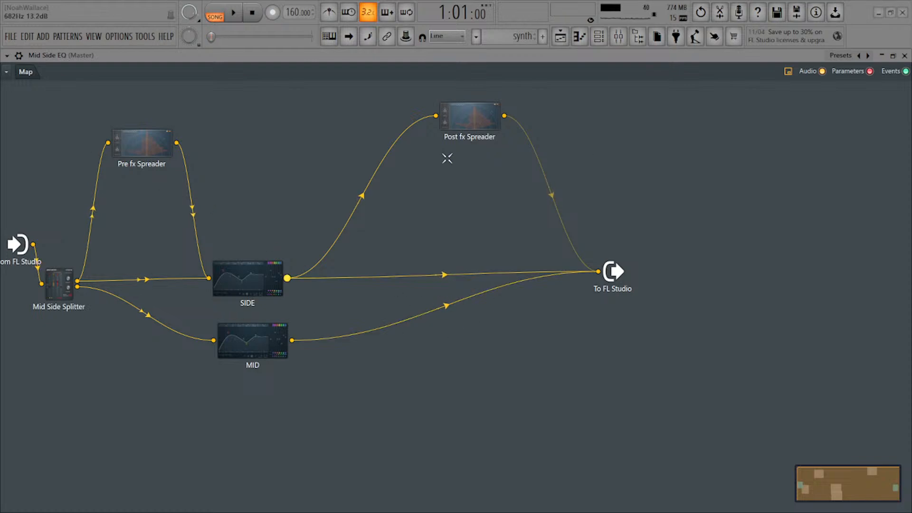
pyautogui.press('space')
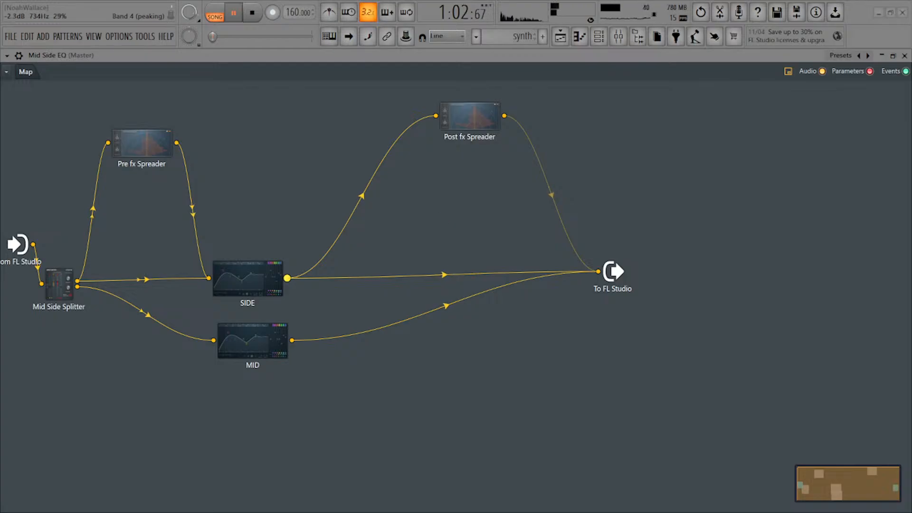
pyautogui.press('space')
# Load the sample of the Cymatics Drip Drum Loop 7 playlist clip into a new Slicex channel
pyautogui.click(560, 38)
pyautogui.scroll(-1, 24, 213)
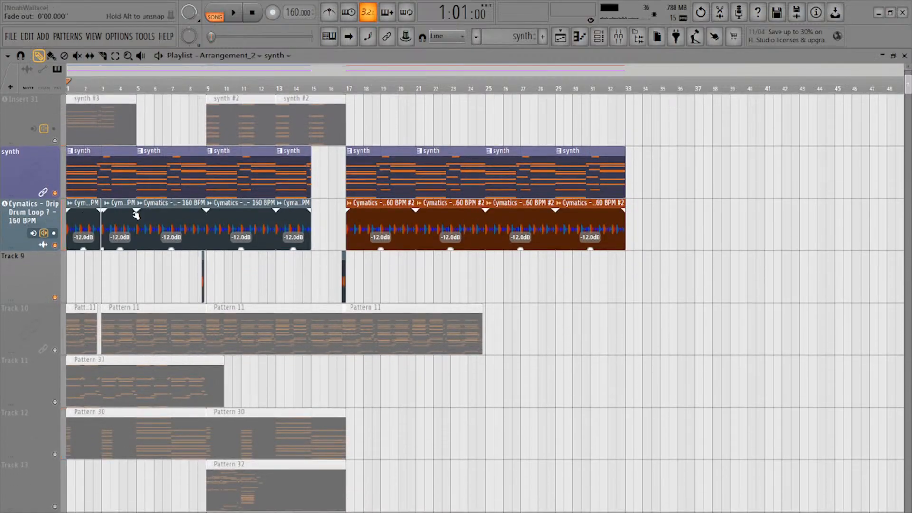
pyautogui.doubleClick(119, 219)
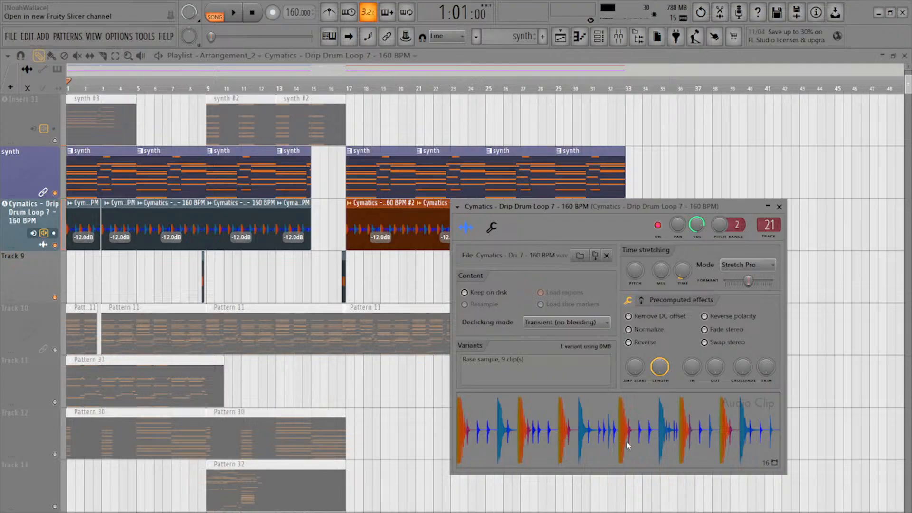
pyautogui.click(655, 451)
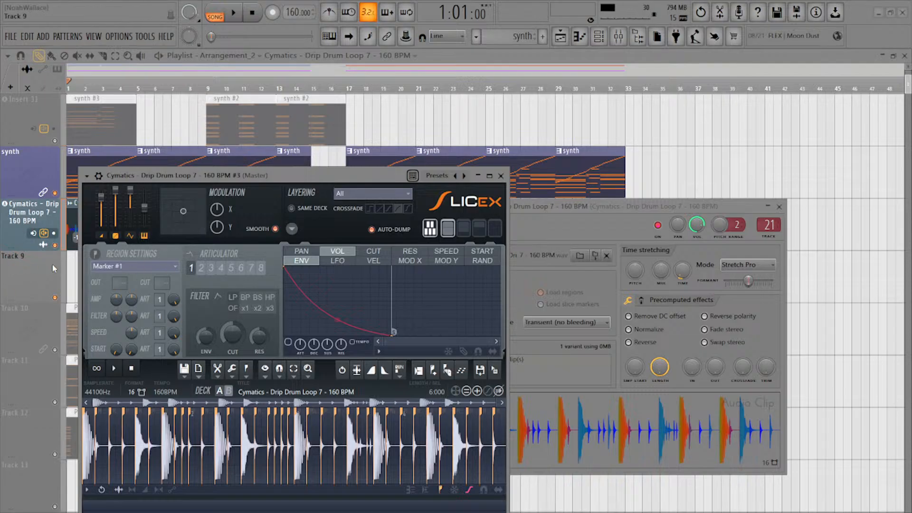
# Route the new Slicex drum loop channel to mixer track 30
pyautogui.press('F6')
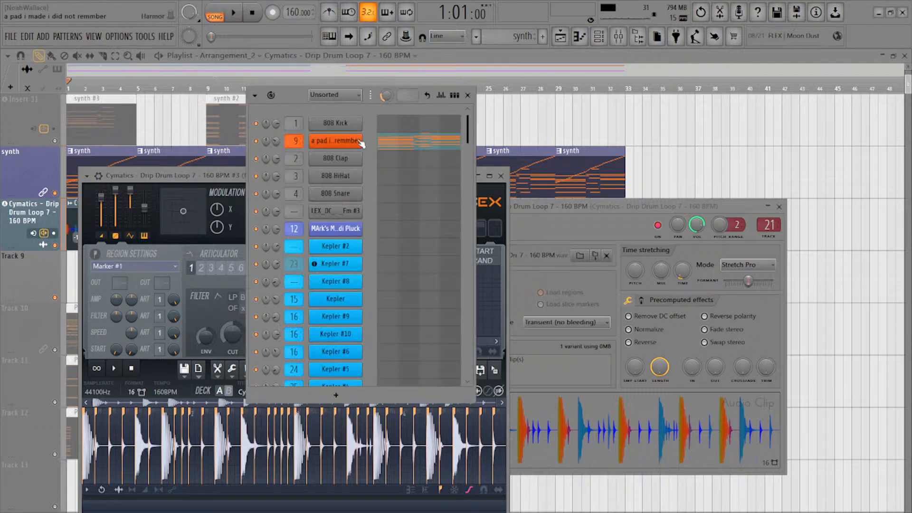
pyautogui.scroll(-5, 420, 245)
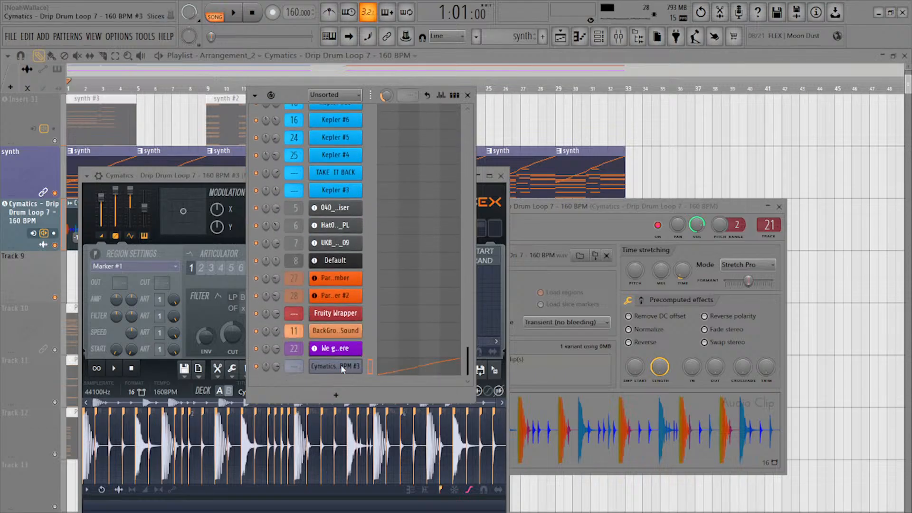
pyautogui.hotkey('ctrl', 'l')
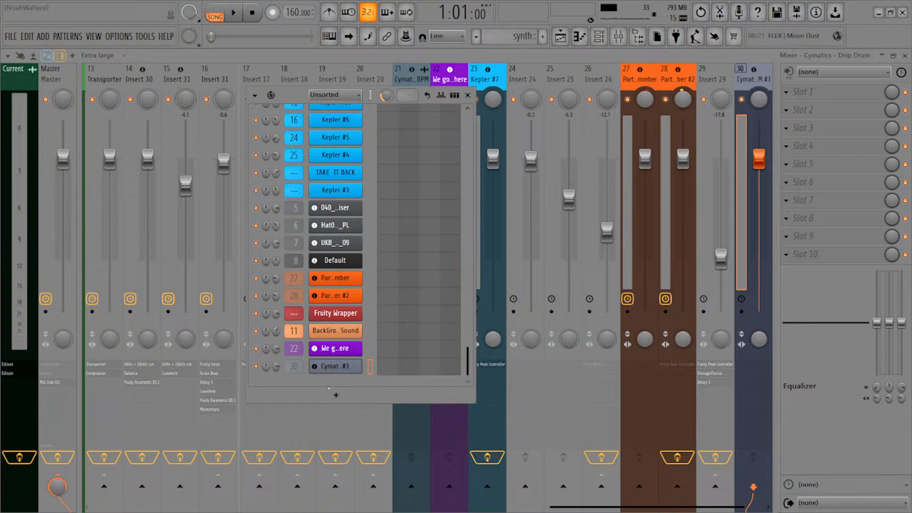
pyautogui.click(349, 367)
pyautogui.press('F9')
# Insert an empty playlist track directly below the drum loop track
pyautogui.press('F5')
pyautogui.scroll(-1, 195, 298)
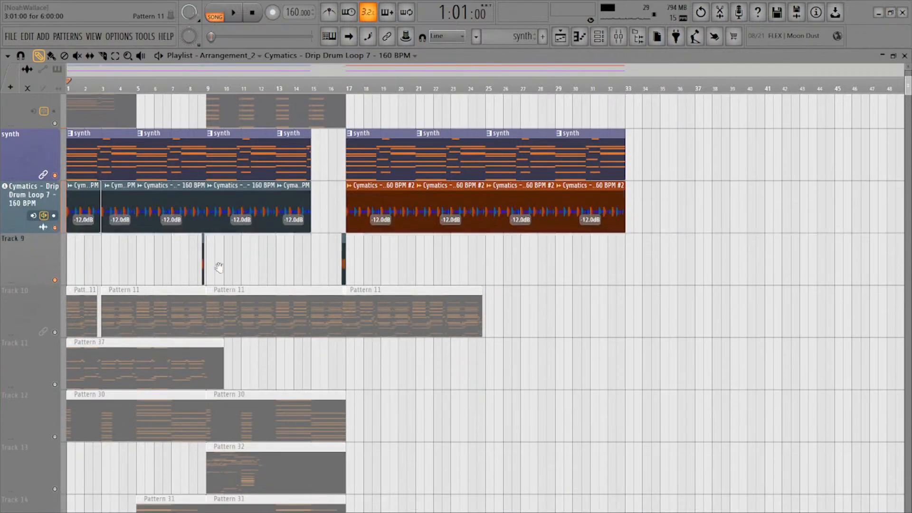
pyautogui.scroll(-2, 195, 298)
pyautogui.scroll(2, 53, 252)
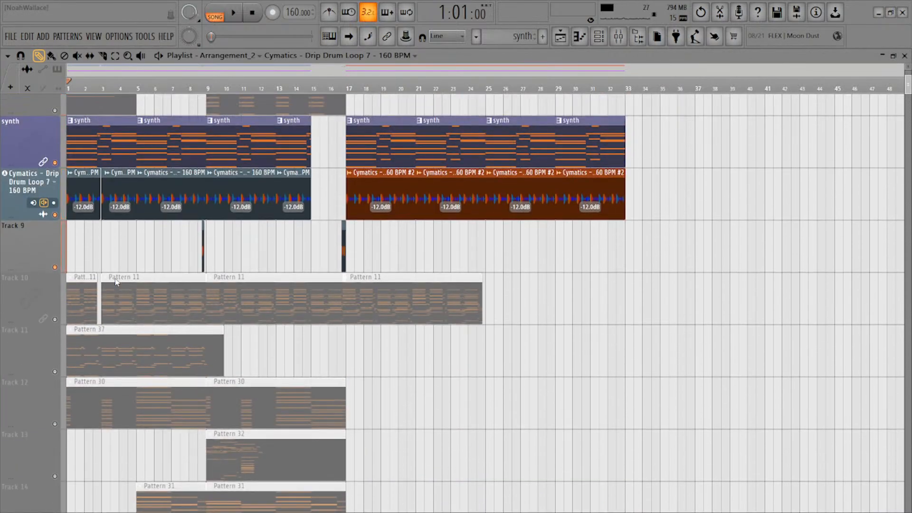
pyautogui.hotkey('ctrl', 'z')
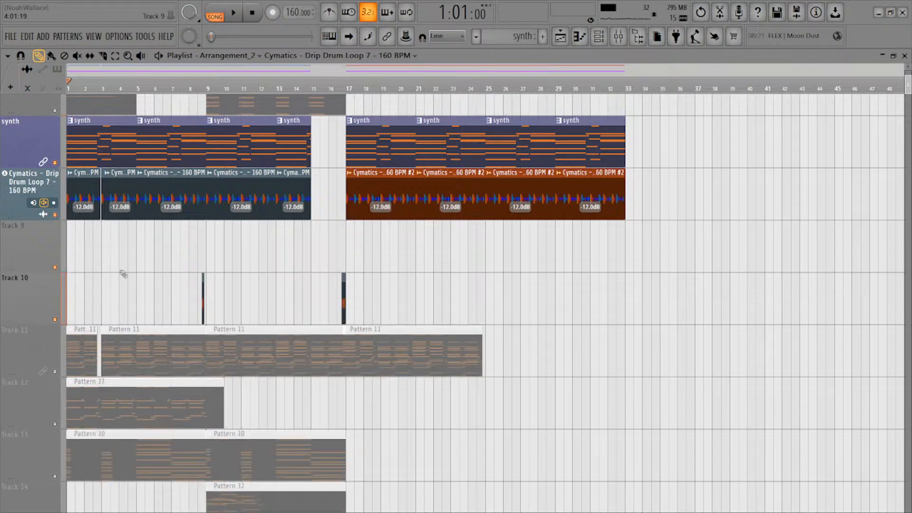
# Open the Slicex channel of the drum loop, select the Marker #5 slice and audition it
pyautogui.hotkey('ctrl', 'z')
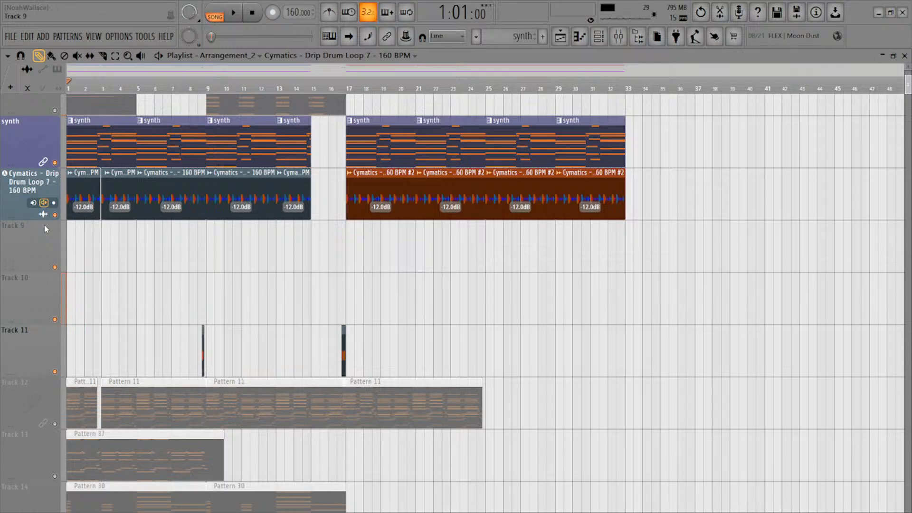
pyautogui.press('F6')
pyautogui.click(336, 365)
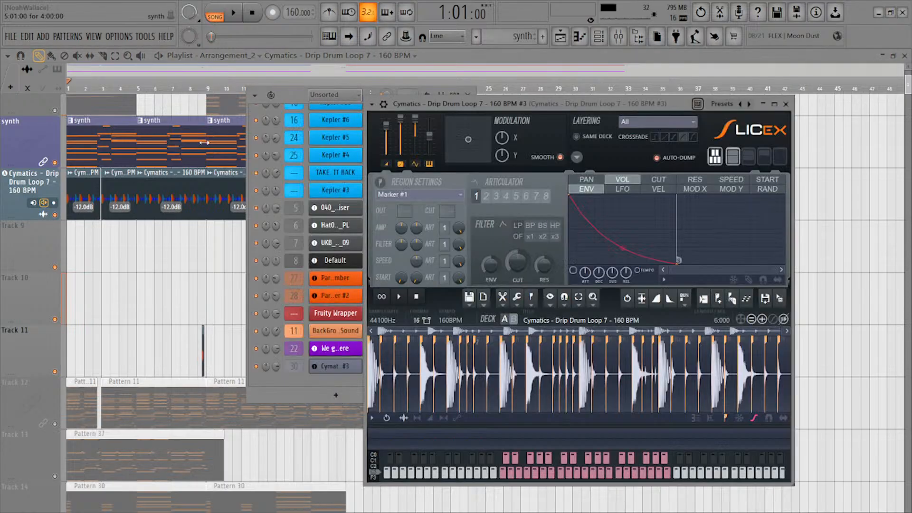
pyautogui.moveTo(475, 103); pyautogui.dragTo(426, 99)
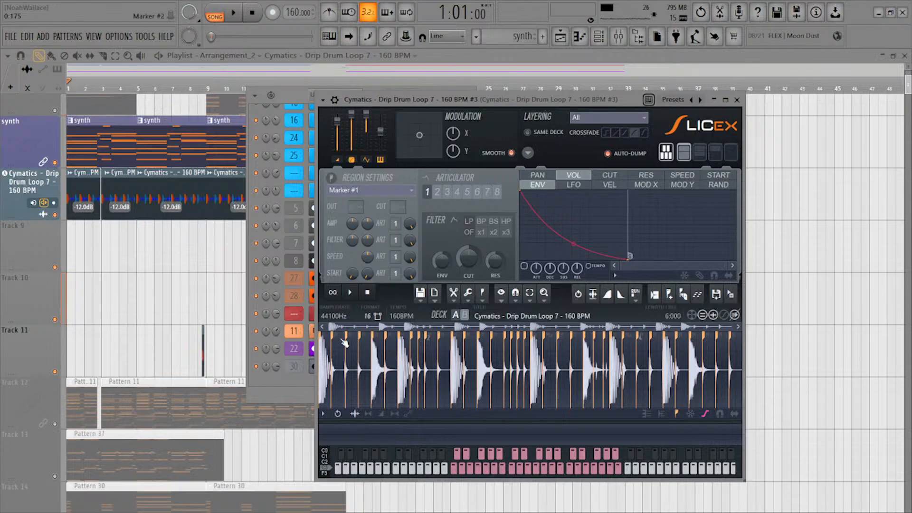
pyautogui.scroll(2, 348, 342)
pyautogui.hscroll(-2, 419, 357)
pyautogui.click(392, 349)
pyautogui.click(350, 293)
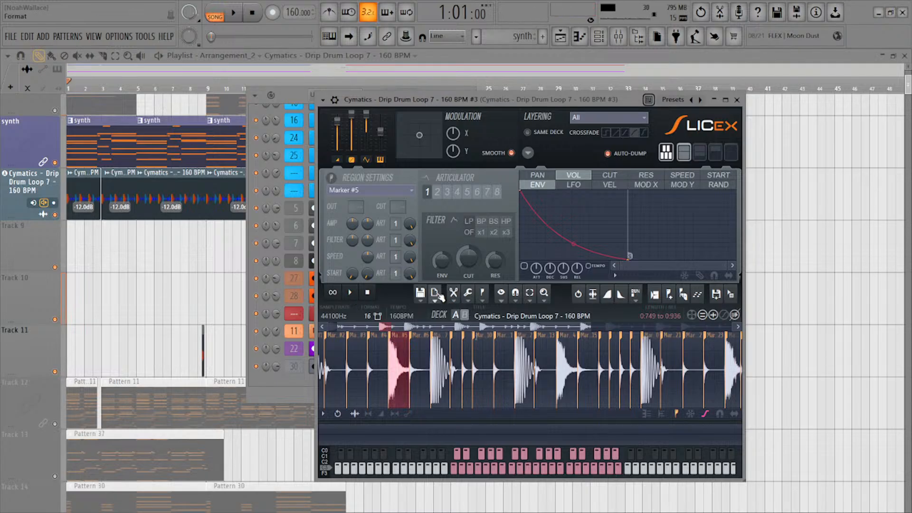
# Turn the empty playlist track below the drum loop into an audio track holding the Marker #5 slice from Slicex
pyautogui.moveTo(560, 99); pyautogui.dragTo(405, 81)
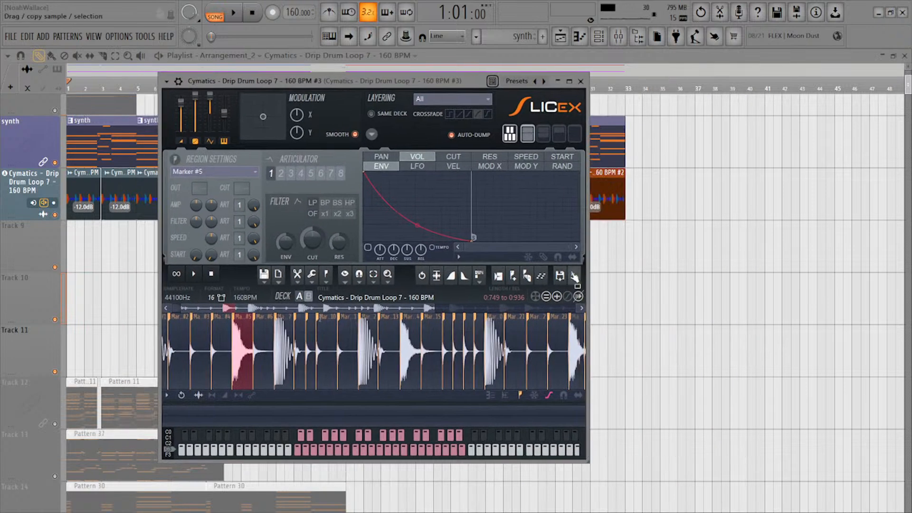
pyautogui.moveTo(560, 275); pyautogui.dragTo(192, 315)
pyautogui.moveTo(47, 264); pyautogui.dragTo(47, 261)
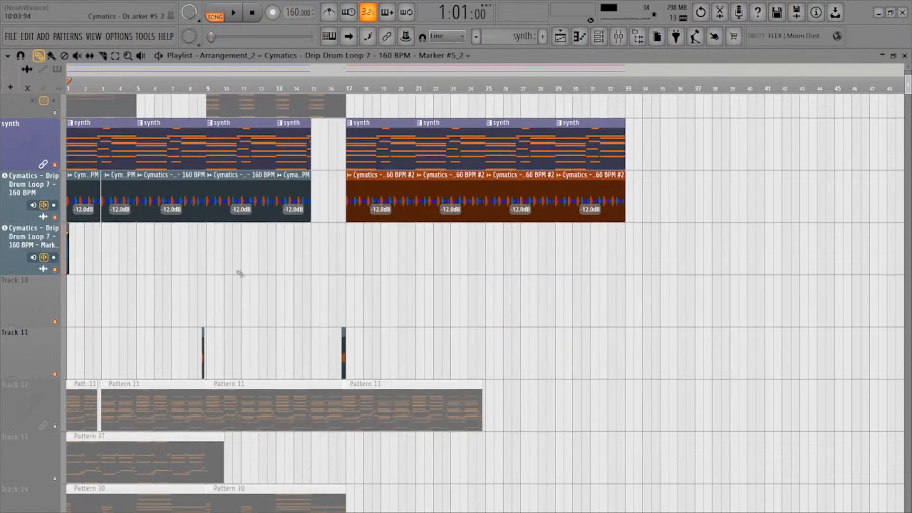
# Examine which mixer track the new Marker #5 audio track uses, compared with the drum loop track
pyautogui.doubleClick(32, 242)
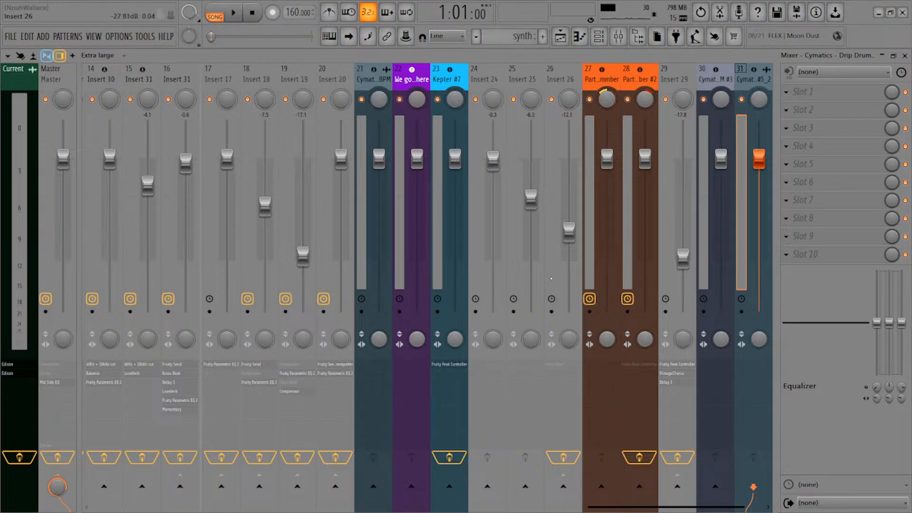
pyautogui.scroll(-1, 607, 415)
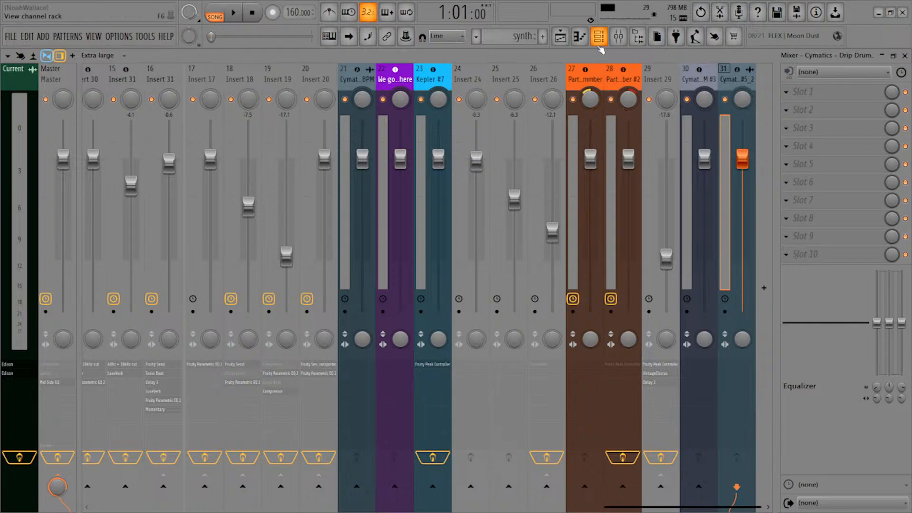
pyautogui.click(561, 37)
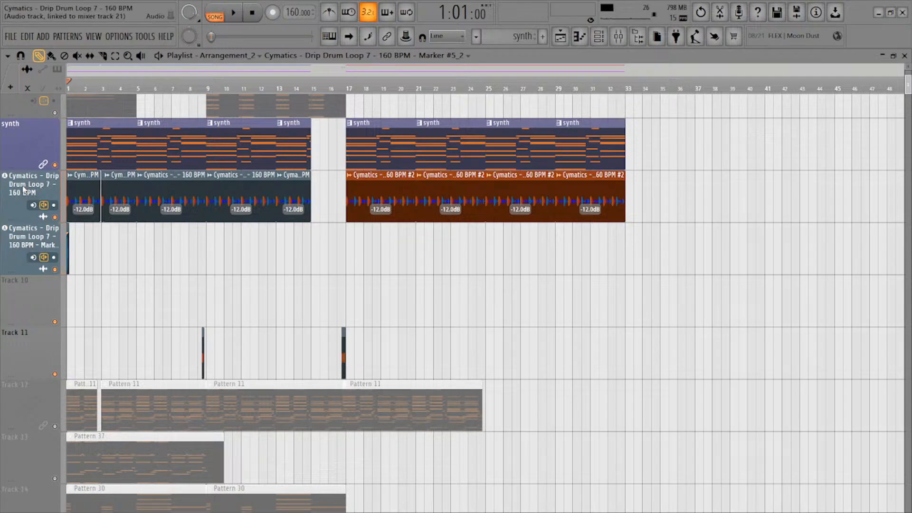
pyautogui.press('F9')
pyautogui.press('F9')
pyautogui.press('F9')
pyautogui.press('F9')
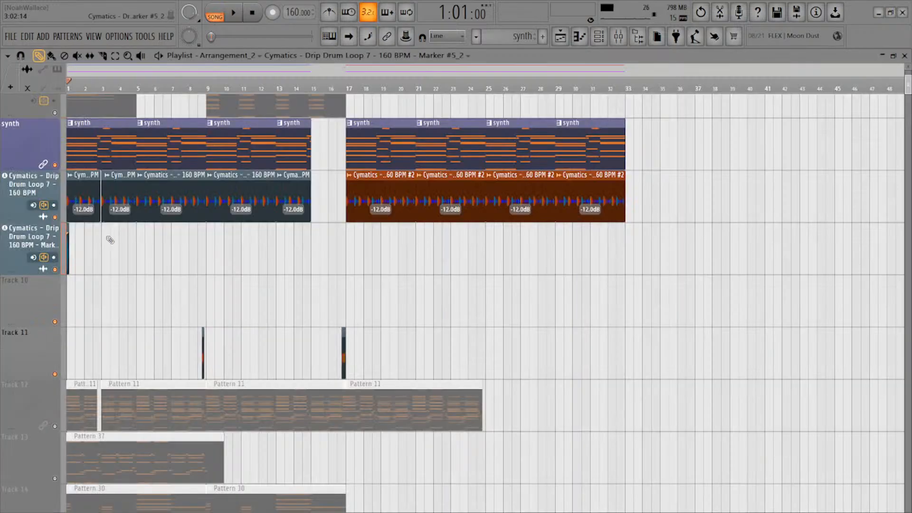
# Show the Unsorted channels in the channel rack, reopen the Slicex drum loop channel, and check the slice track's mixer routing
pyautogui.press('F6')
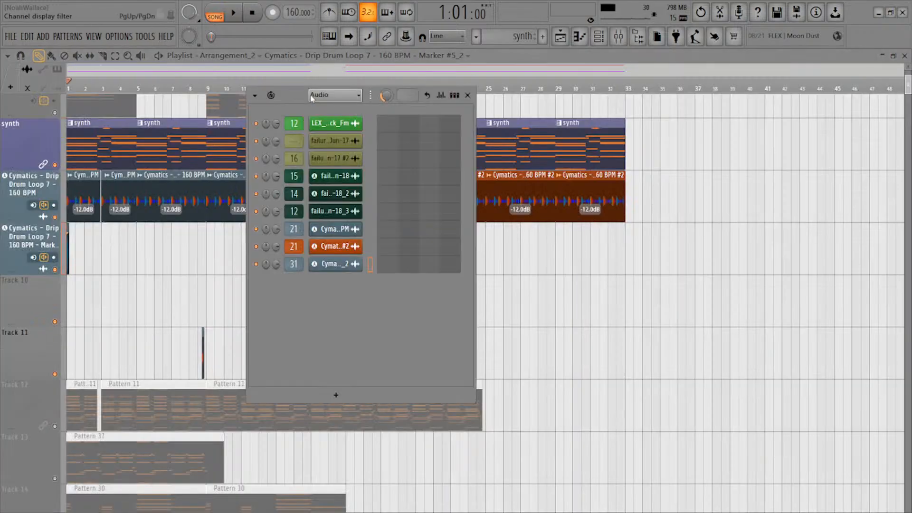
pyautogui.click(322, 135)
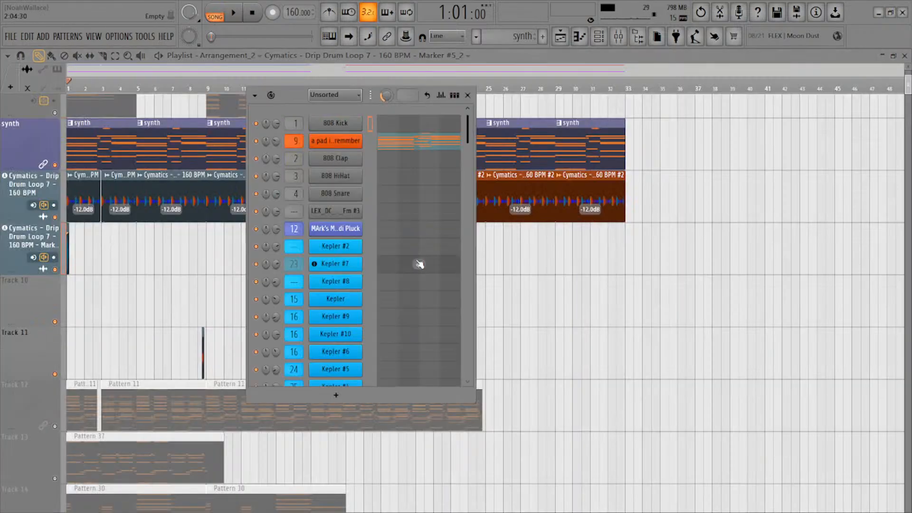
pyautogui.scroll(-10, 418, 261)
pyautogui.scroll(-2, 401, 358)
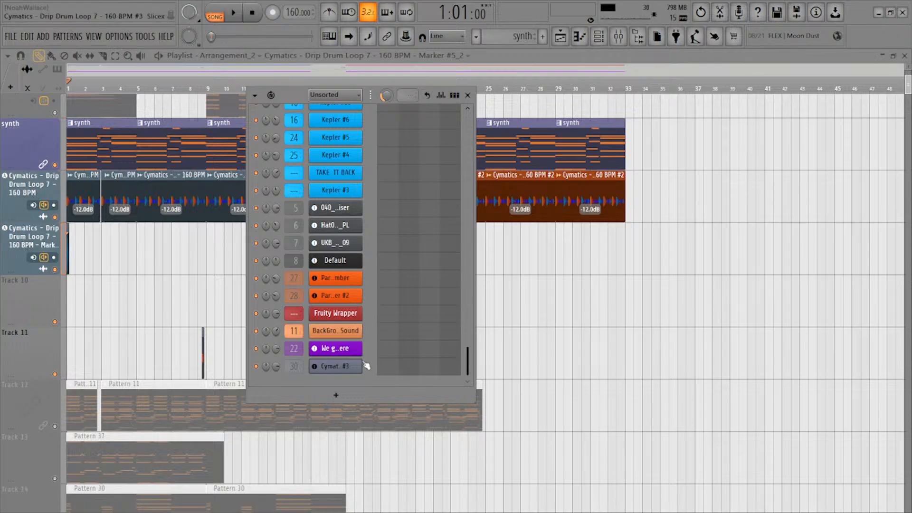
pyautogui.click(340, 366)
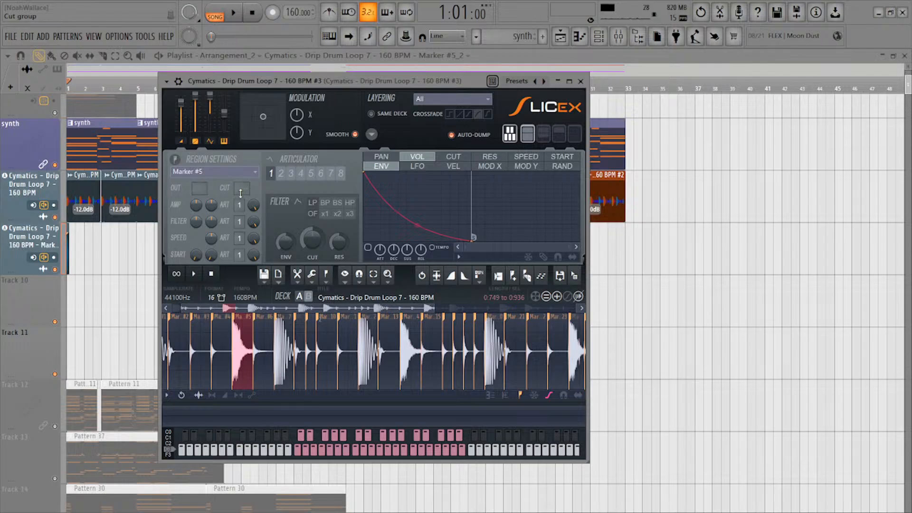
pyautogui.doubleClick(35, 236)
pyautogui.press('F9')
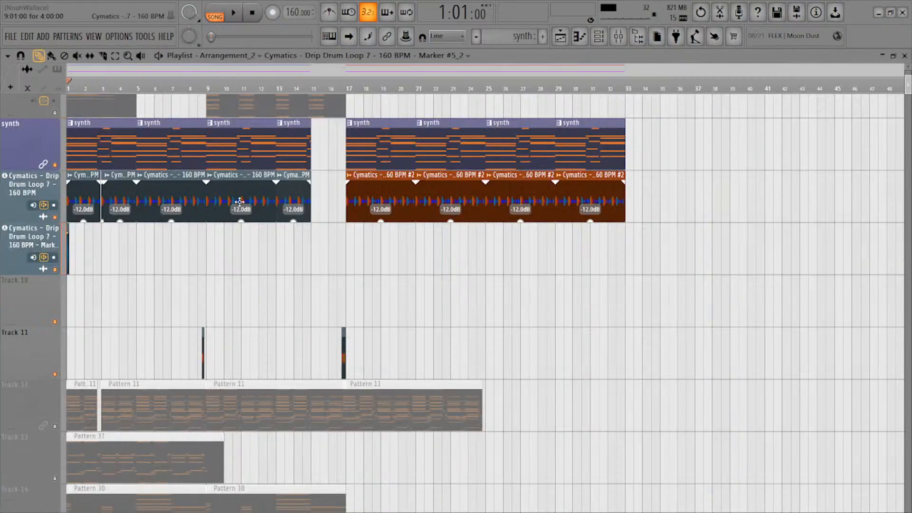
# Review the sample and miscellaneous channel settings of the Marker #5 audio clip
pyautogui.doubleClick(68, 245)
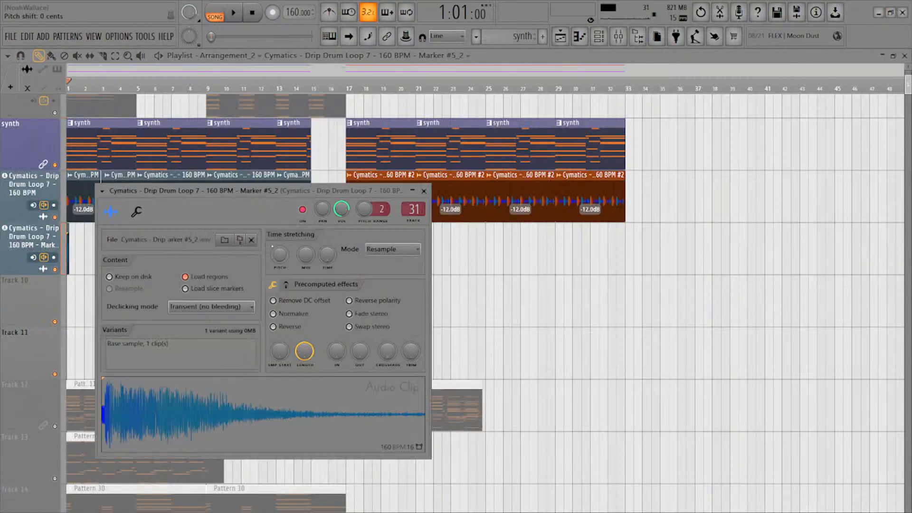
pyautogui.click(137, 212)
pyautogui.moveTo(171, 191); pyautogui.dragTo(455, 220)
pyautogui.scroll(3, 105, 267)
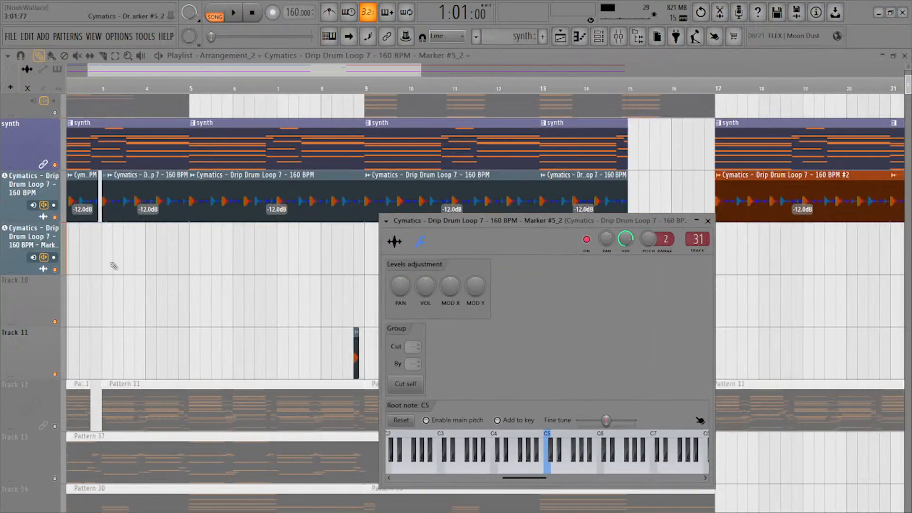
pyautogui.press('Escape')
# Move the Marker #5 clip to beat 4 of bar 1 on its track
pyautogui.scroll(2, 124, 265)
pyautogui.scroll(-1, 127, 264)
pyautogui.moveTo(215, 297); pyautogui.dragTo(291, 269)
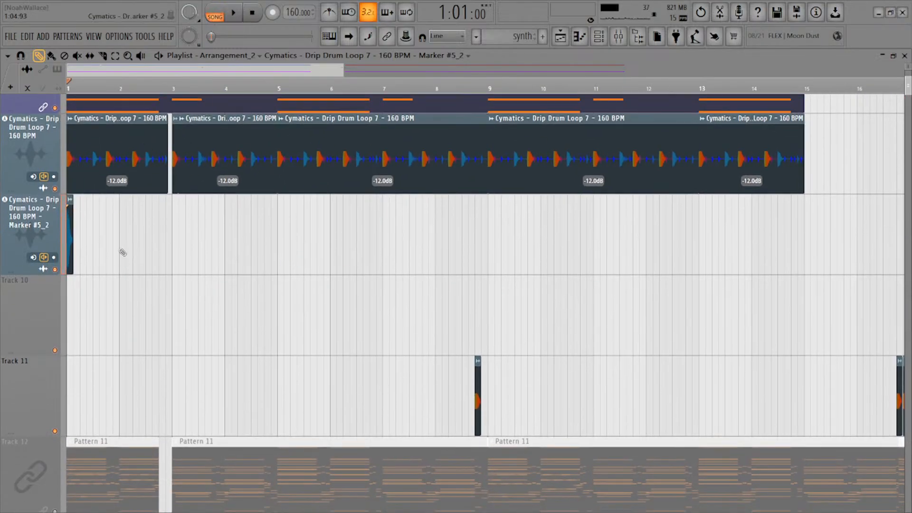
pyautogui.keyDown('ctrl'); pyautogui.scroll(3, 271, 246); pyautogui.keyUp('ctrl')
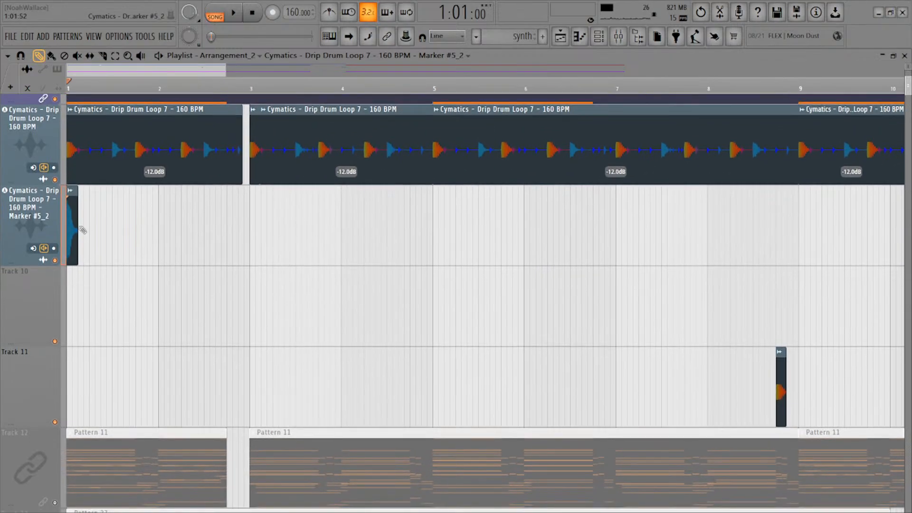
pyautogui.moveTo(73, 216); pyautogui.dragTo(142, 217)
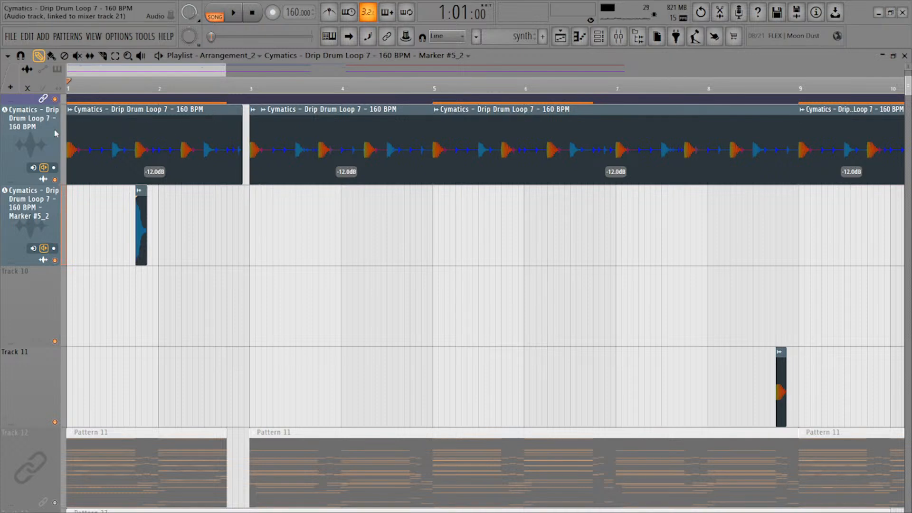
pyautogui.keyDown('ctrl'); pyautogui.scroll(-2, 380, 248); pyautogui.keyUp('ctrl')
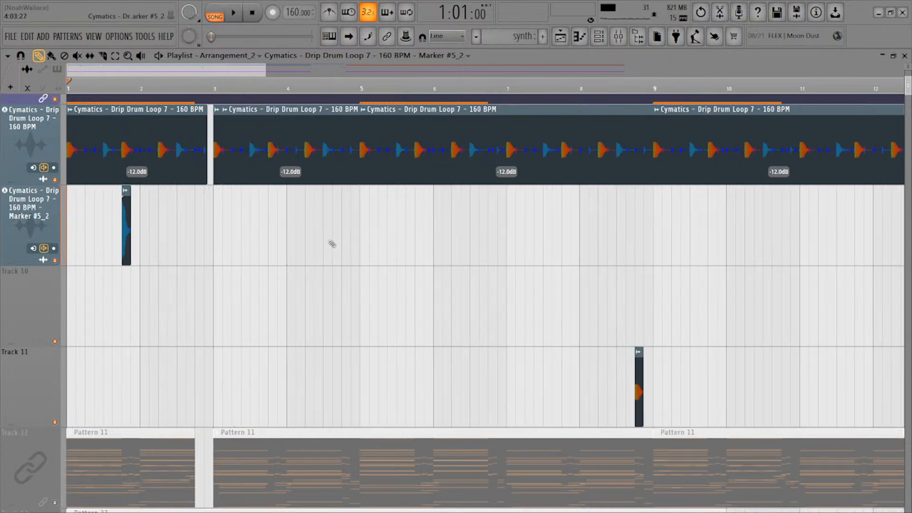
pyautogui.moveTo(120, 223); pyautogui.dragTo(122, 224)
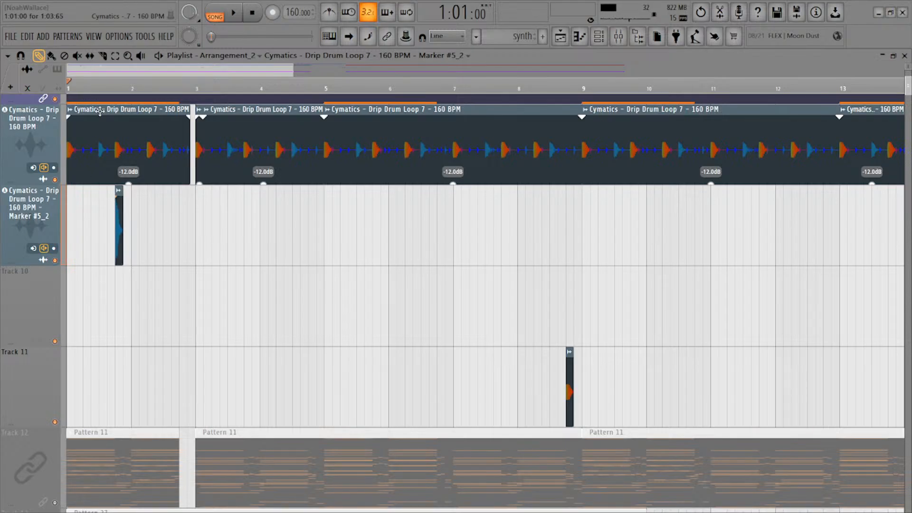
# Place Marker #5 clips on beat 3 of bars 1 and 2, matching the loop's hits, and lower both clips' volume
pyautogui.keyDown('alt'); pyautogui.rightClick(113, 146); pyautogui.keyUp('alt')
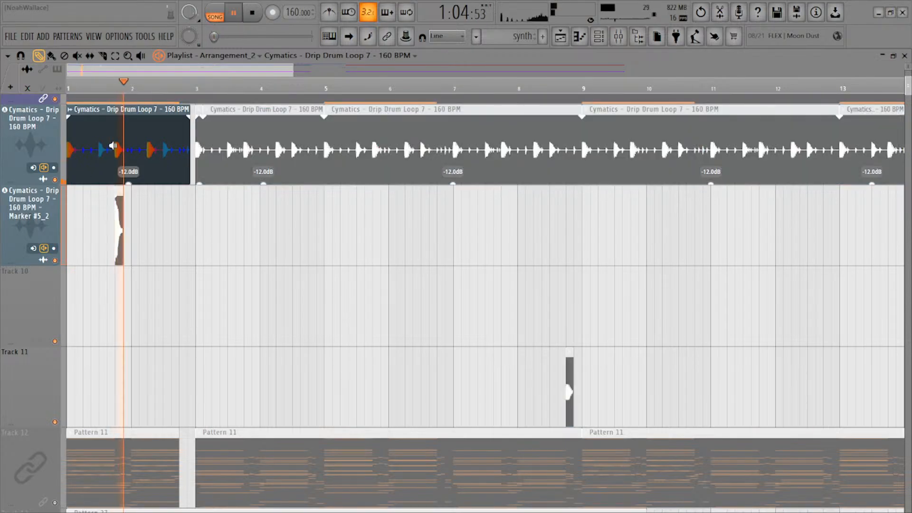
pyautogui.click(119, 221)
pyautogui.moveTo(118, 220)
pyautogui.mouseDown()
pyautogui.moveTo(100, 217)
pyautogui.moveTo(167, 216)
pyautogui.mouseUp()
pyautogui.moveTo(248, 231); pyautogui.dragTo(96, 221)
pyautogui.moveTo(167, 261)
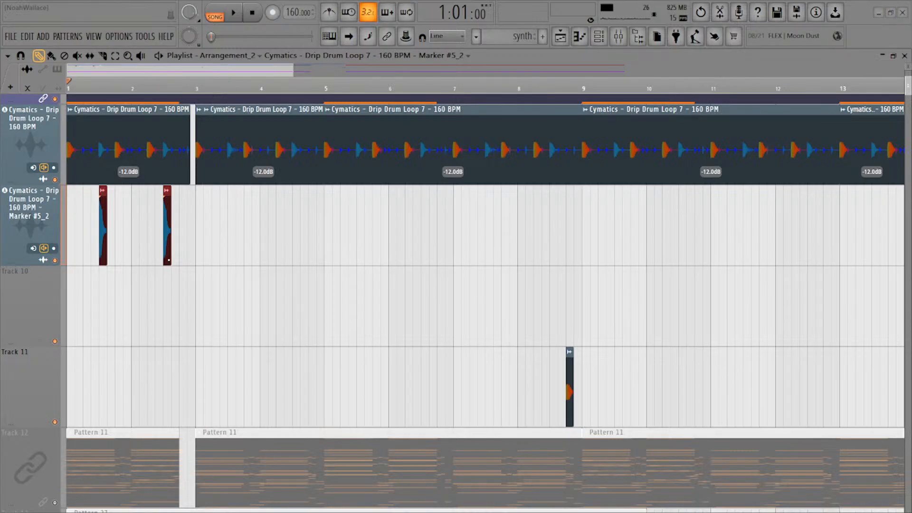
pyautogui.moveTo(168, 260); pyautogui.dragTo(168, 278)
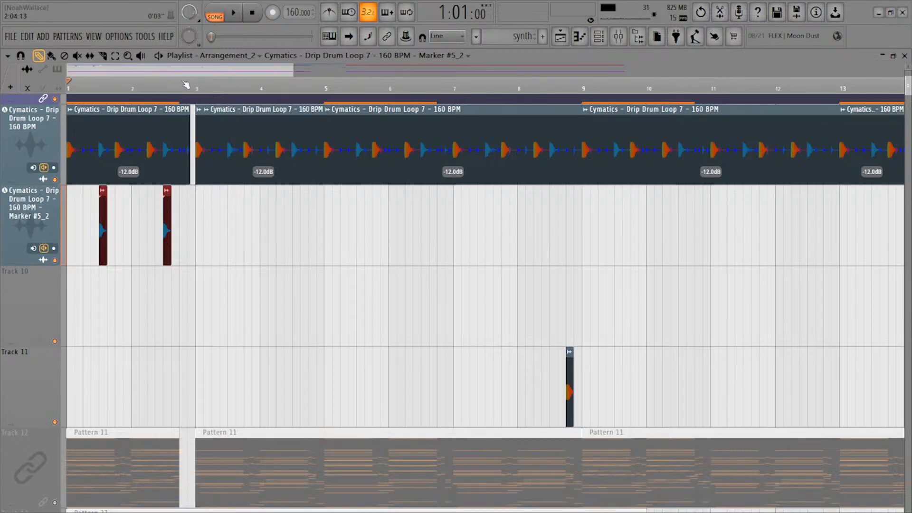
# Set the playlist time selection to span exactly bars 1 and 2
pyautogui.hotkey('ctrl', 'Return')
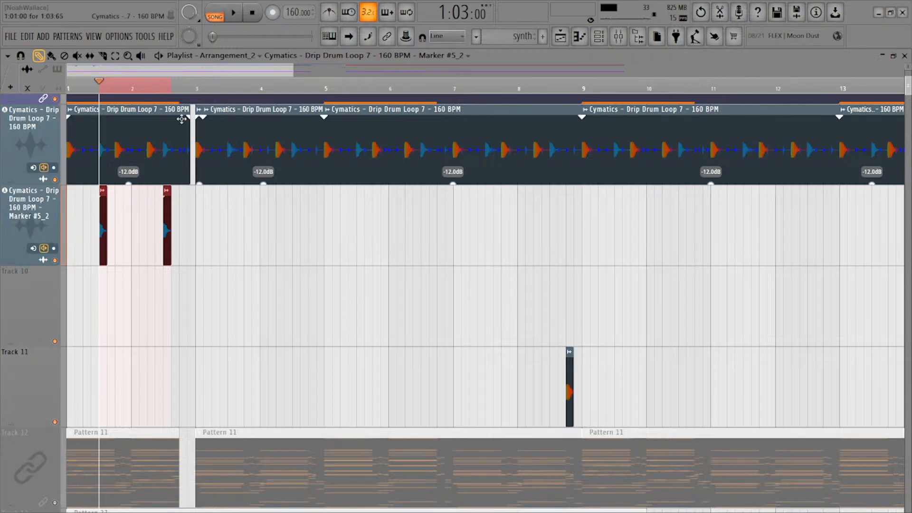
pyautogui.scroll(-3, 157, 413)
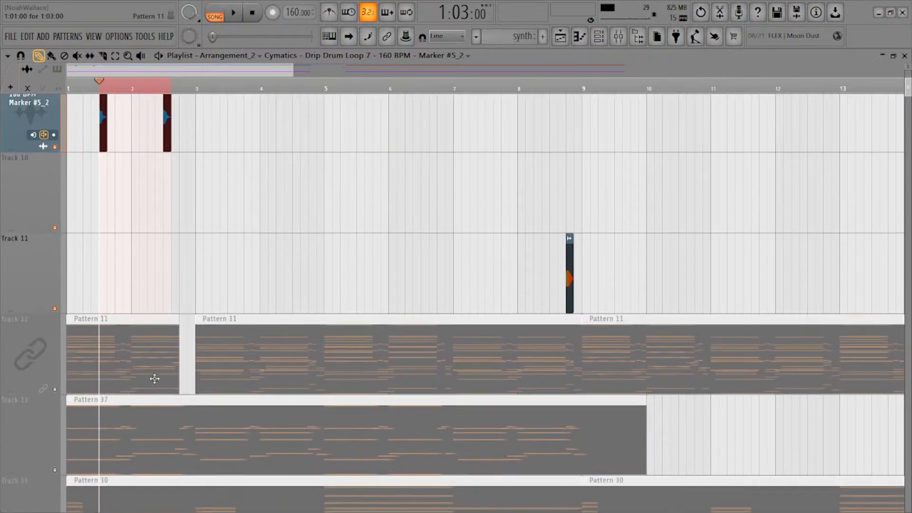
pyautogui.scroll(2, 204, 276)
pyautogui.scroll(-4, 195, 173)
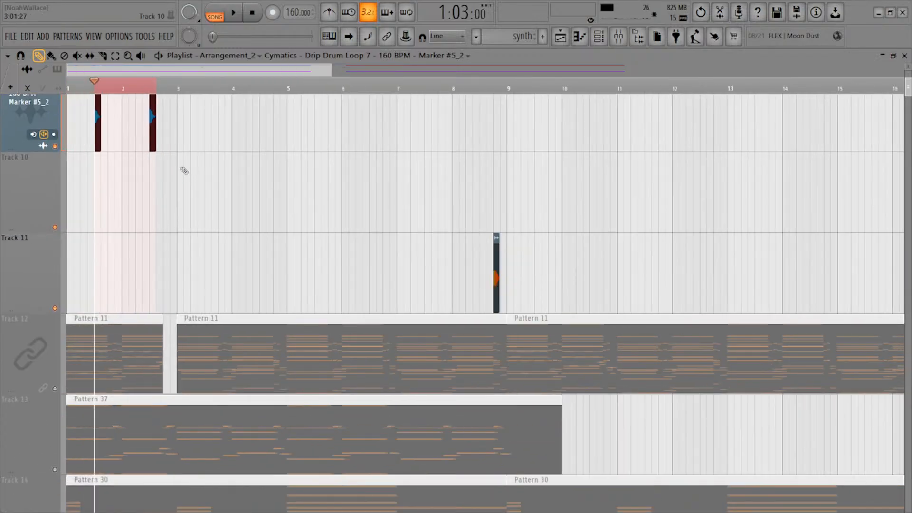
pyautogui.scroll(5, 197, 454)
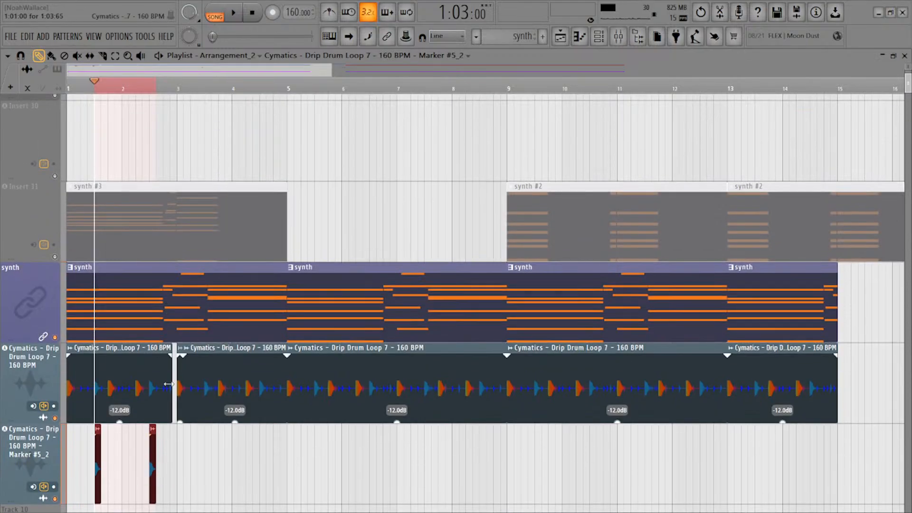
pyautogui.scroll(-2, 200, 409)
pyautogui.click(157, 308)
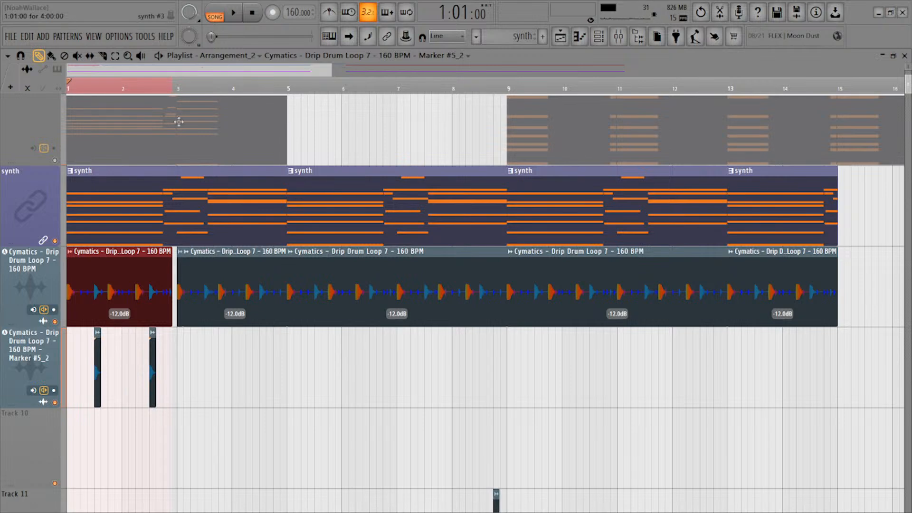
pyautogui.moveTo(177, 91); pyautogui.dragTo(177, 90)
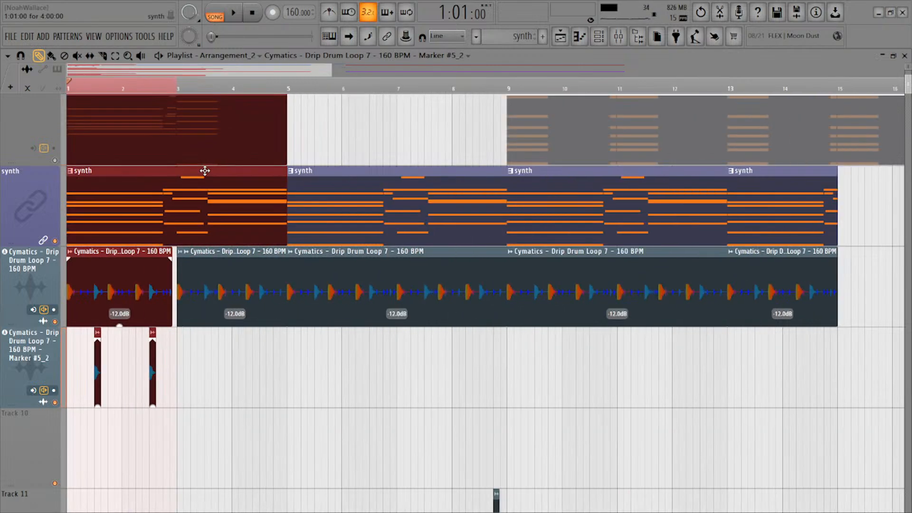
# Duplicate the two Marker #5 clips in two-bar repeats through the end of bar 16
pyautogui.moveTo(213, 375); pyautogui.dragTo(90, 371)
pyautogui.hotkey('ctrl', 'b')
pyautogui.hotkey('ctrl', 'b')
pyautogui.hotkey('ctrl', 'b')
pyautogui.hotkey('ctrl', 'b')
pyautogui.hotkey('ctrl', 'b')
pyautogui.hotkey('ctrl', 'b')
pyautogui.hotkey('ctrl', 'b')
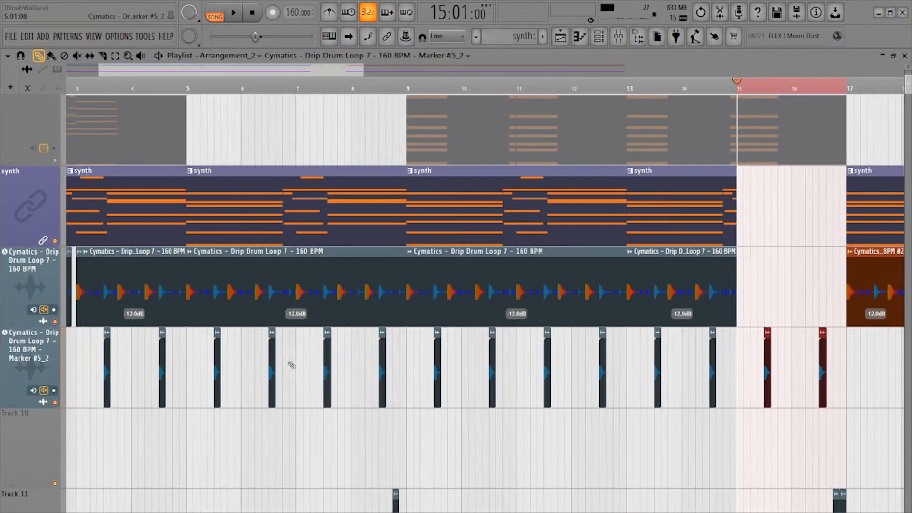
# Continue duplicating the Marker #5 clip pair through bar 32, and delete the surplus copies past the drum loop's end
pyautogui.scroll(-5, 552, 297)
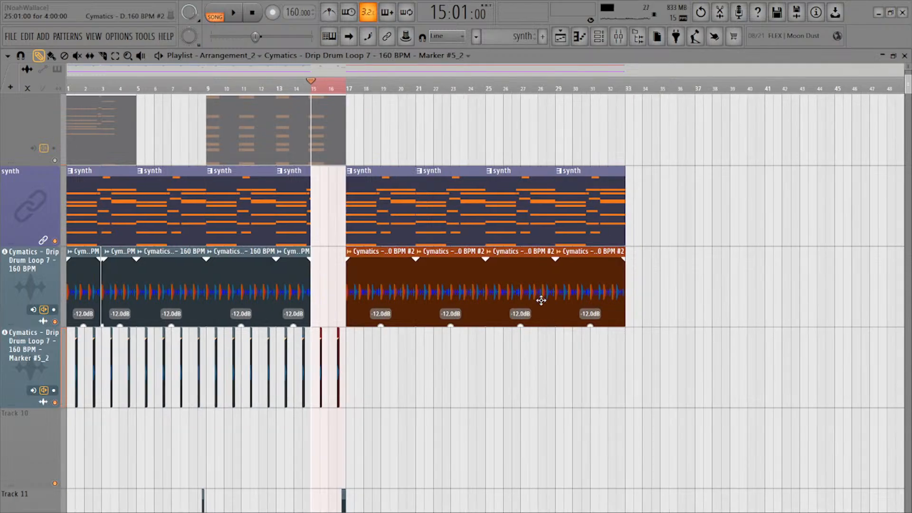
pyautogui.hotkey('ctrl', 'b')
pyautogui.hotkey('ctrl', 'b')
pyautogui.hotkey('ctrl', 'b')
pyautogui.hotkey('ctrl', 'b')
pyautogui.hotkey('ctrl', 'b')
pyautogui.hotkey('ctrl', 'b')
pyautogui.hotkey('ctrl', 'b')
pyautogui.hotkey('ctrl', 'b')
pyautogui.hotkey('ctrl', 'b')
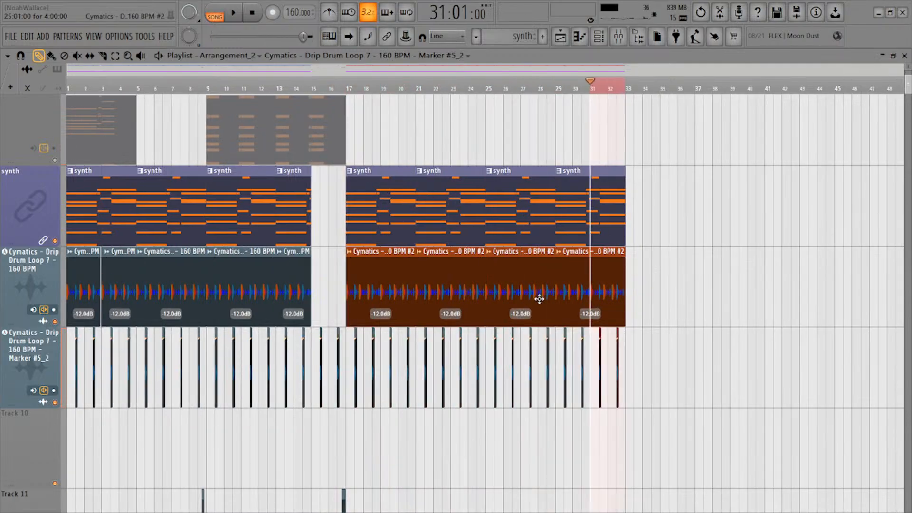
pyautogui.press('Delete')
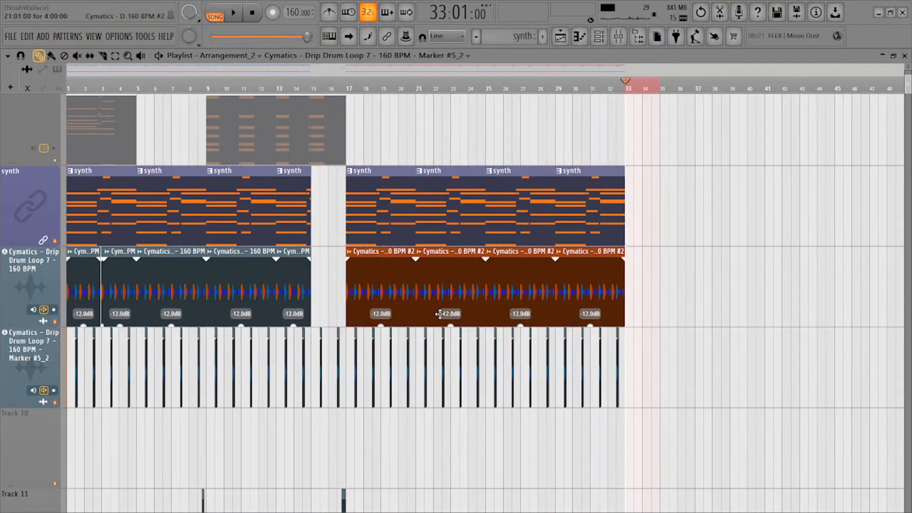
# List the audio channels in the channel rack and open the Marker #5_2 clip's channel settings
pyautogui.scroll(-4, 375, 290)
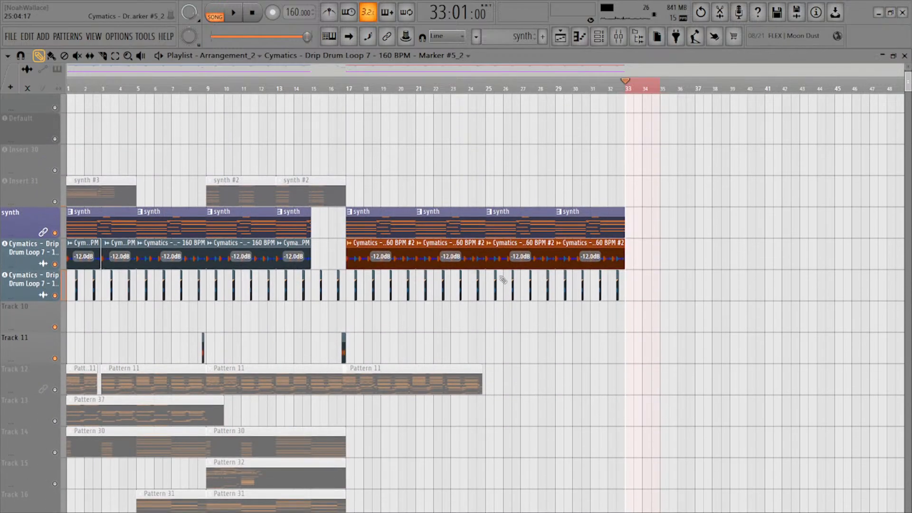
pyautogui.scroll(5, 119, 258)
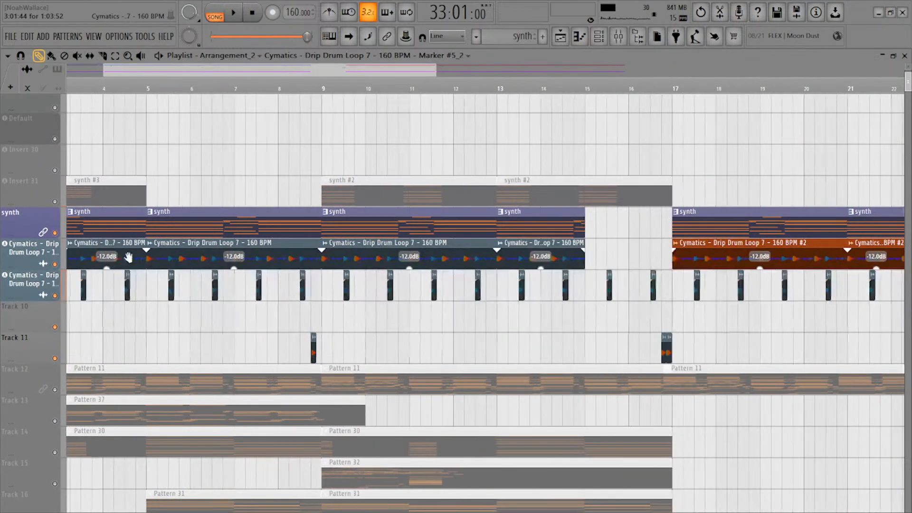
pyautogui.scroll(-1, 221, 247)
pyautogui.click(44, 255)
pyautogui.press('F6')
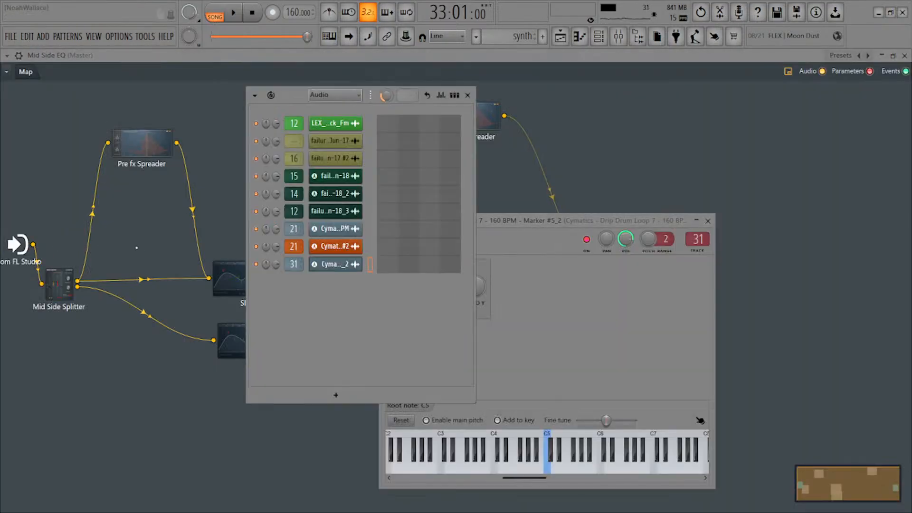
pyautogui.press('F5')
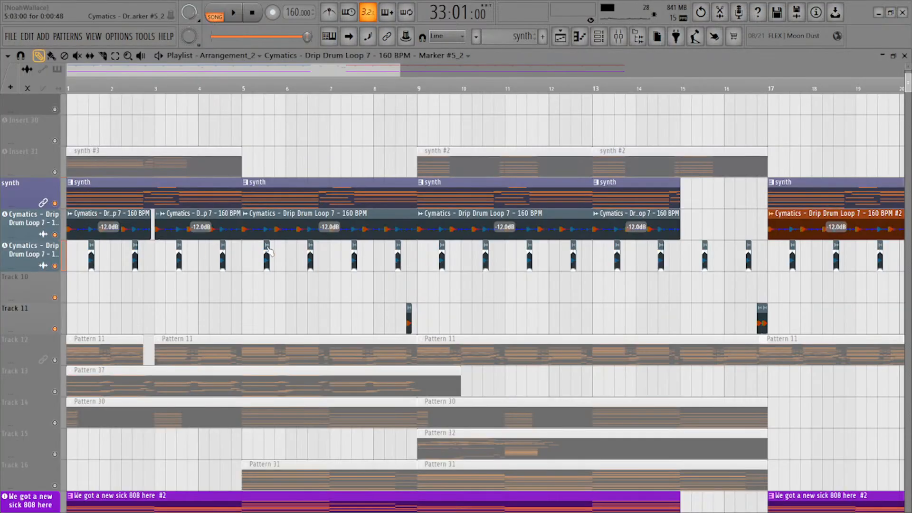
pyautogui.press('F6')
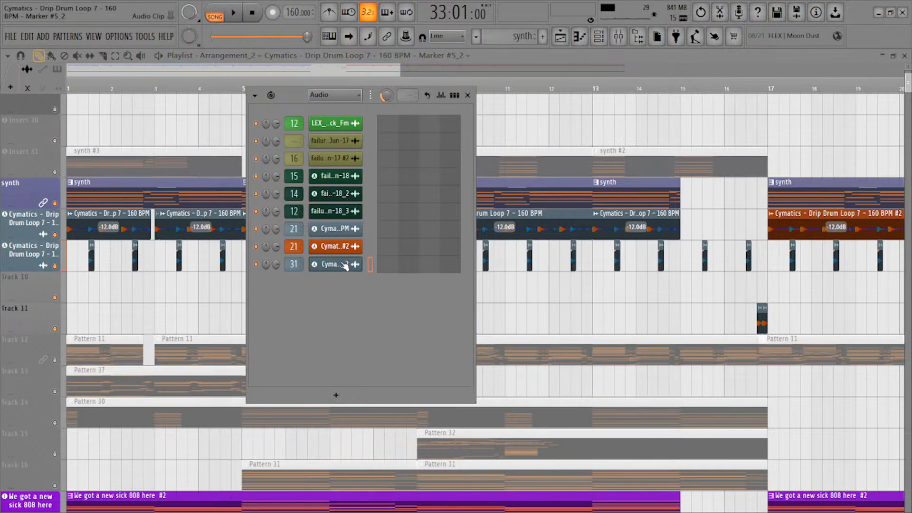
pyautogui.click(348, 247)
pyautogui.click(349, 246)
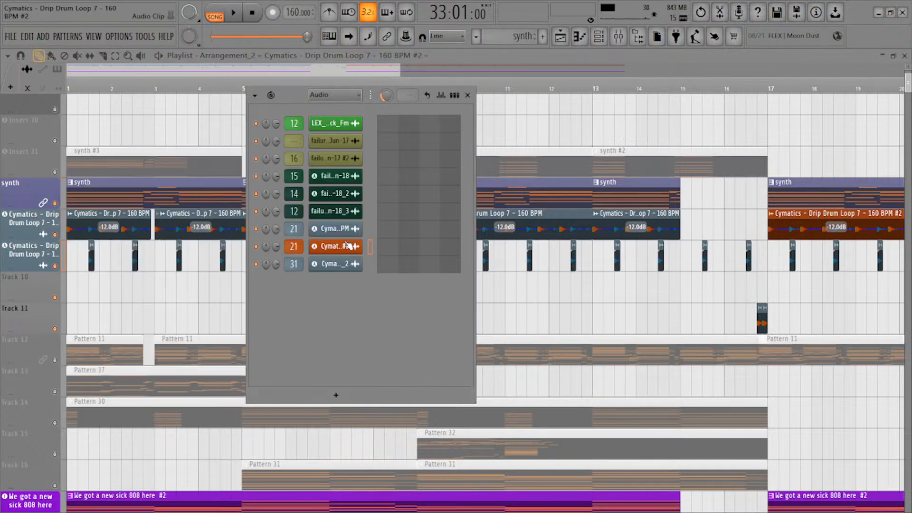
pyautogui.click(333, 265)
pyautogui.click(334, 265)
pyautogui.click(334, 265)
# Show all channels in the rack, open the Slicex channel of Drip Drum Loop 7 #3, and move its window and the rack aside
pyautogui.click(358, 96)
pyautogui.scroll(1, 359, 96)
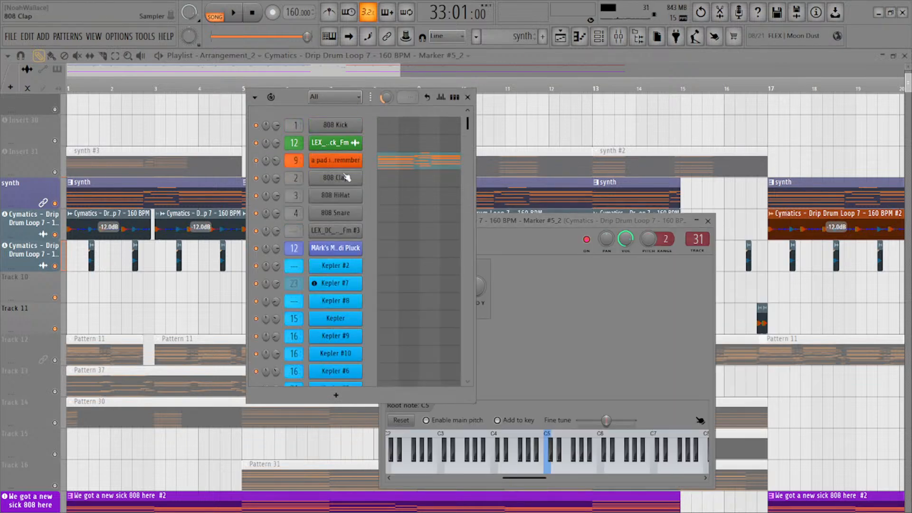
pyautogui.scroll(-5, 382, 252)
pyautogui.scroll(-2, 381, 251)
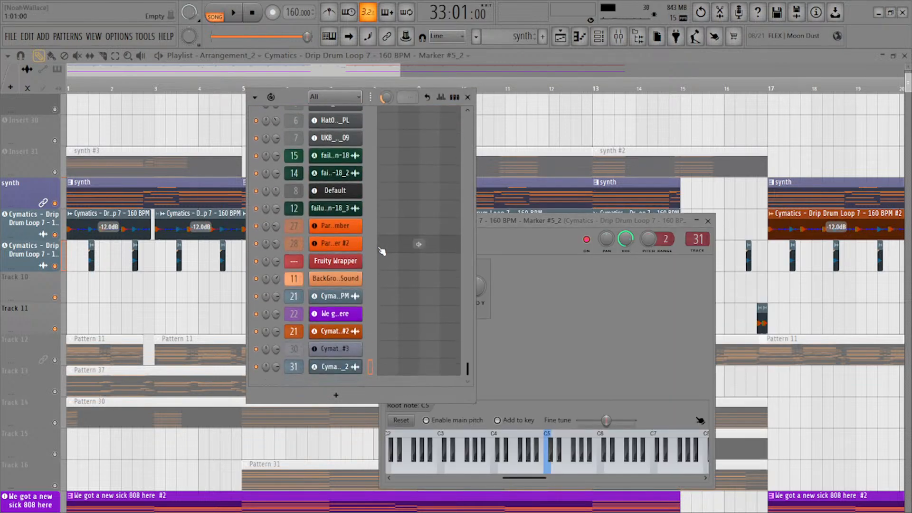
pyautogui.click(331, 347)
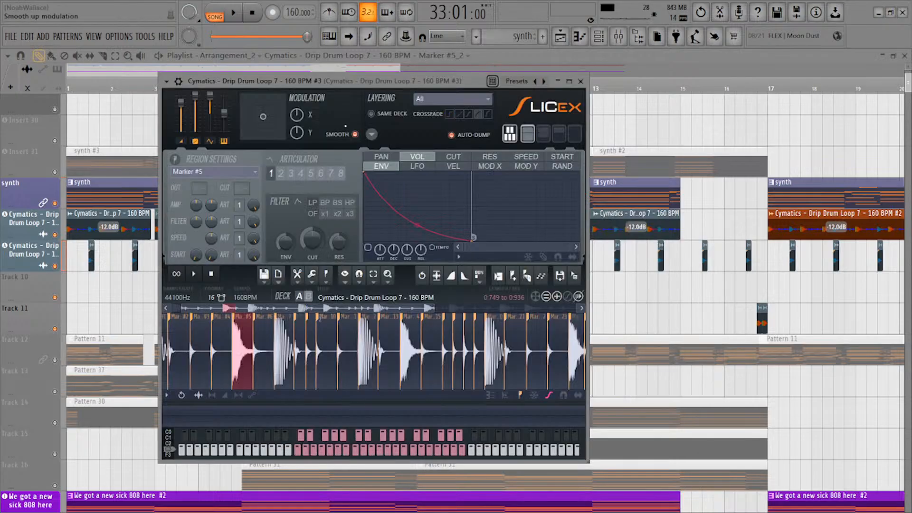
pyautogui.moveTo(171, 81); pyautogui.dragTo(406, 58)
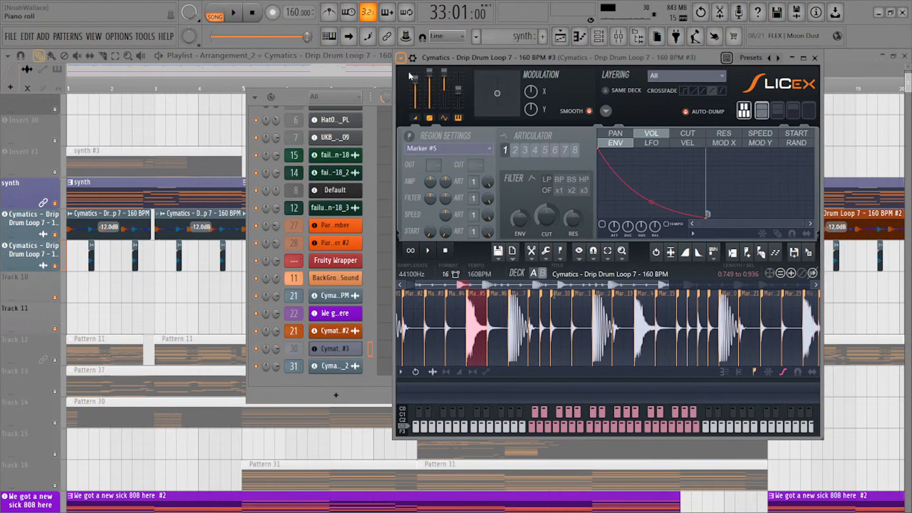
pyautogui.press('Escape')
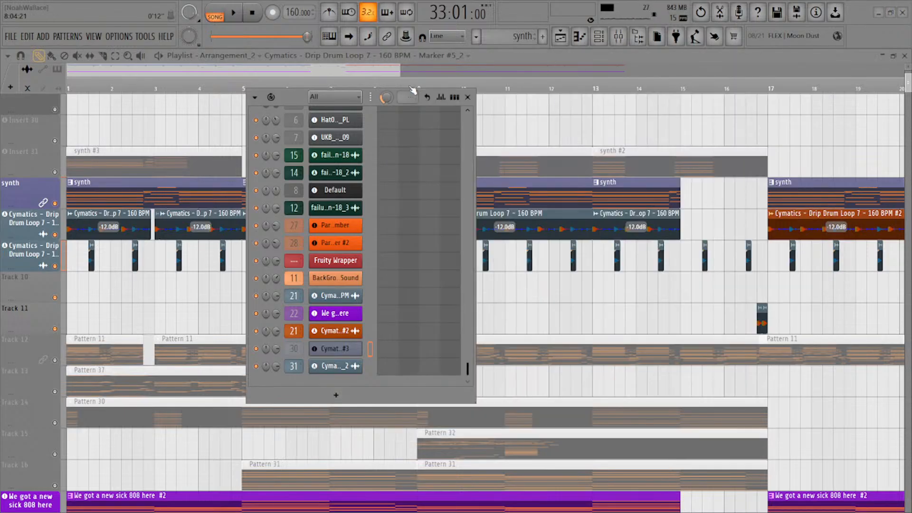
pyautogui.moveTo(413, 97); pyautogui.dragTo(314, 97)
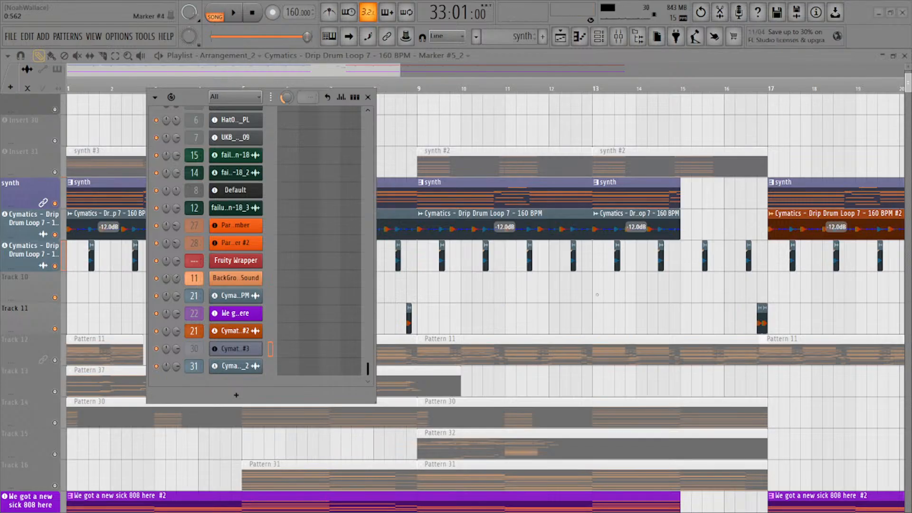
# Place the Marker #1 slice from Slicex on Track 10 at bar 1 as an audio track, and lower the clip's volume to -10 dB
pyautogui.moveTo(907, 260); pyautogui.dragTo(375, 314)
pyautogui.moveTo(43, 296); pyautogui.dragTo(48, 297)
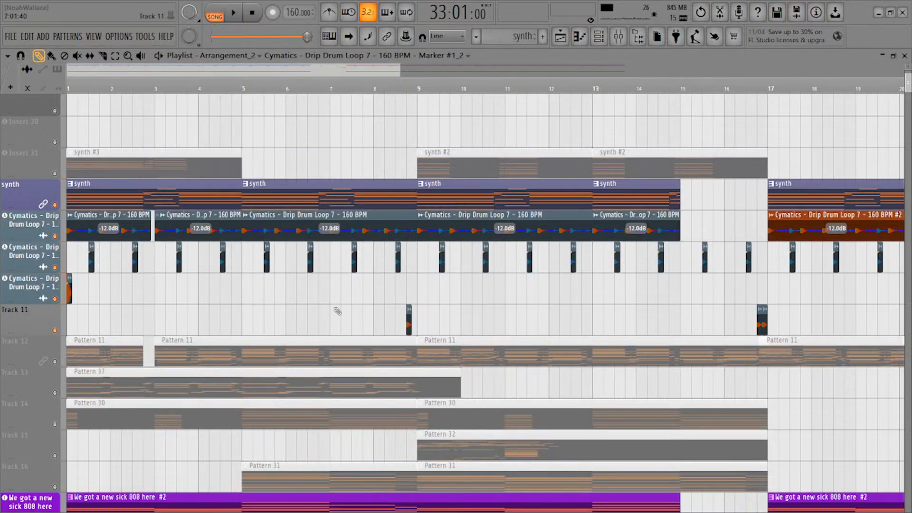
pyautogui.scroll(5, 116, 301)
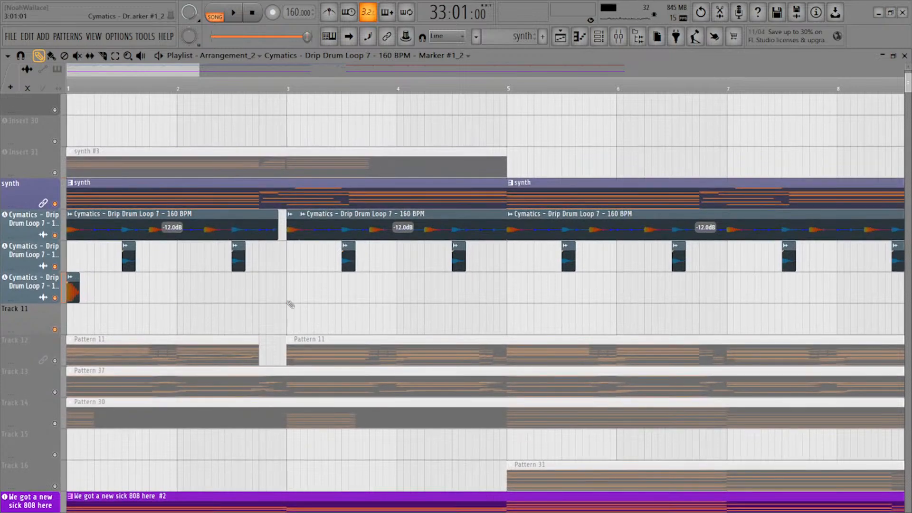
pyautogui.scroll(3, 96, 299)
pyautogui.scroll(-1, 310, 281)
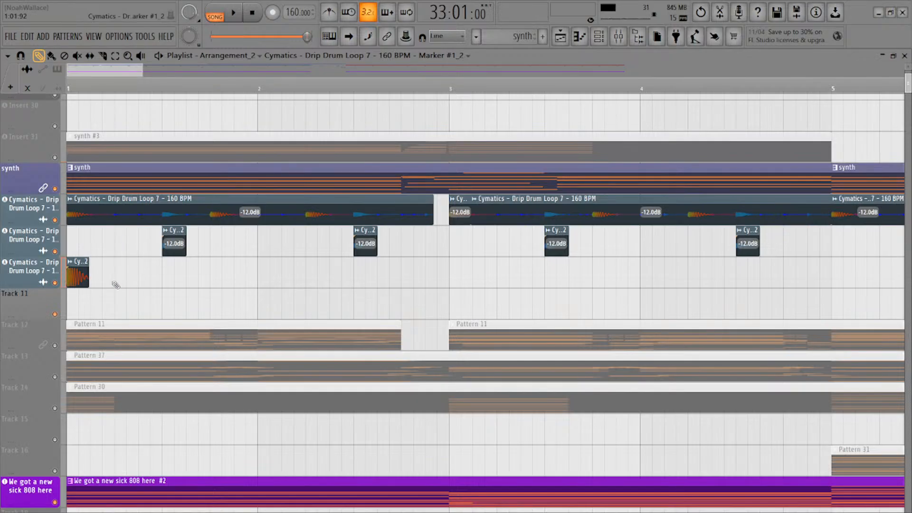
pyautogui.scroll(4, 135, 278)
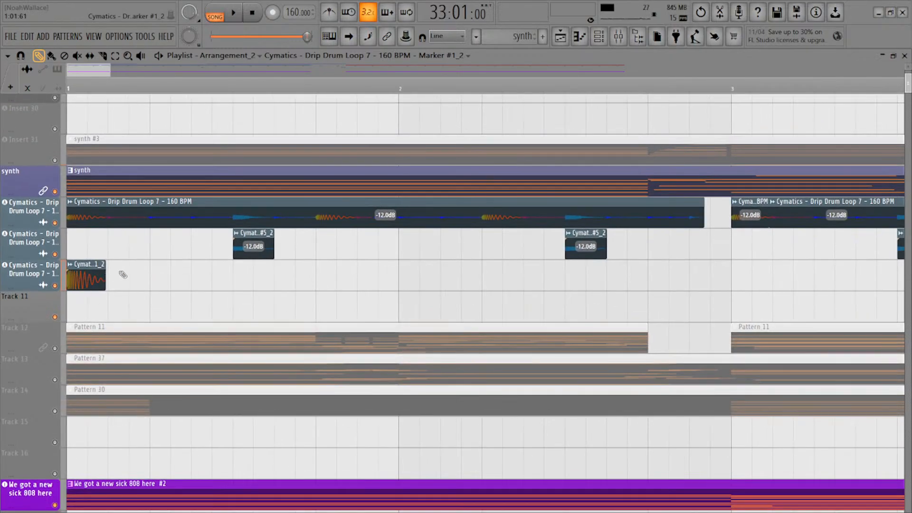
pyautogui.moveTo(86, 290)
pyautogui.mouseDown()
pyautogui.moveTo(93, 286)
pyautogui.moveTo(86, 290)
pyautogui.mouseUp()
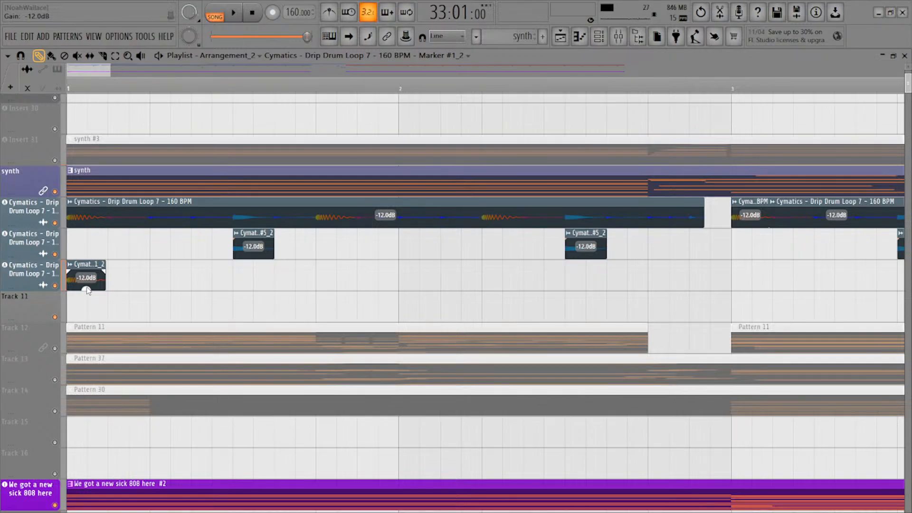
pyautogui.moveTo(86, 287); pyautogui.dragTo(88, 288)
pyautogui.keyDown('ctrl'); pyautogui.click(236, 237); pyautogui.keyUp('ctrl')
pyautogui.press('space')
pyautogui.press('space')
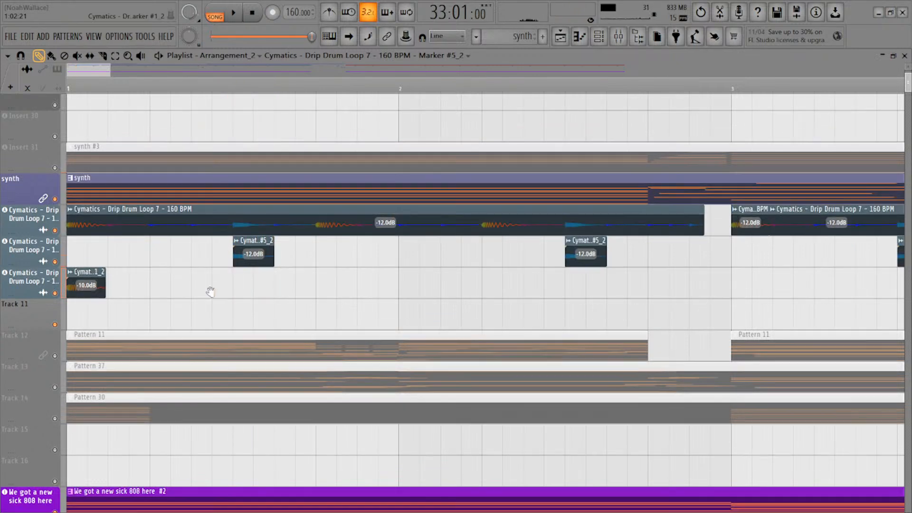
pyautogui.scroll(2, 185, 277)
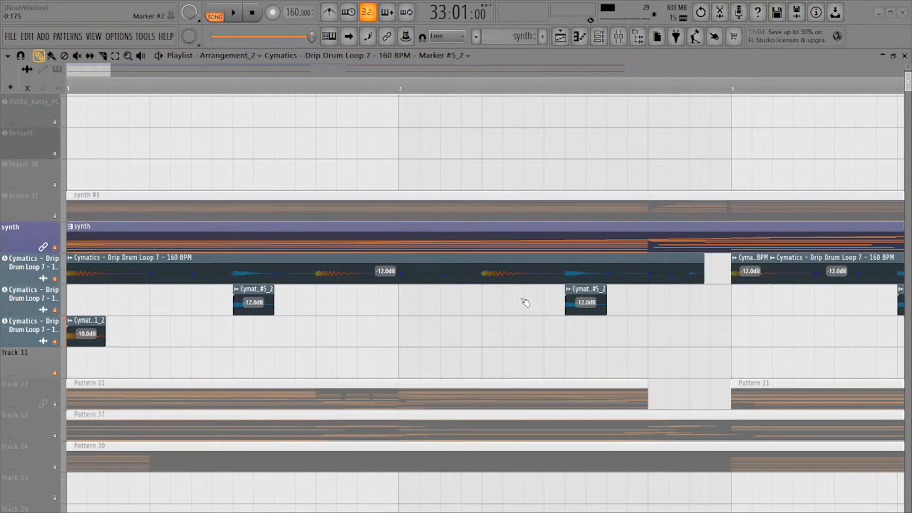
pyautogui.moveTo(908, 263); pyautogui.dragTo(254, 348)
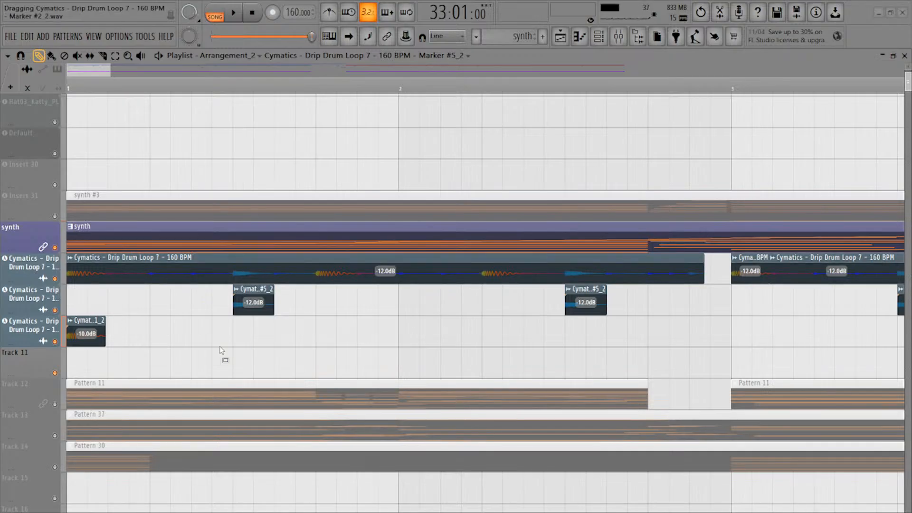
pyautogui.moveTo(79, 361); pyautogui.dragTo(82, 361)
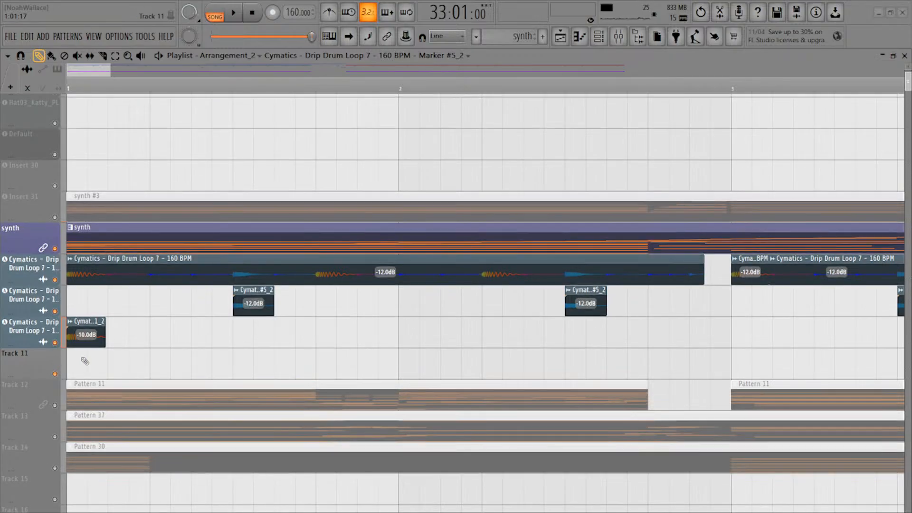
# Insert an empty playlist track at Track 11 and place the Marker #2 slice from Slicex on it as an audio track
pyautogui.click(60, 265)
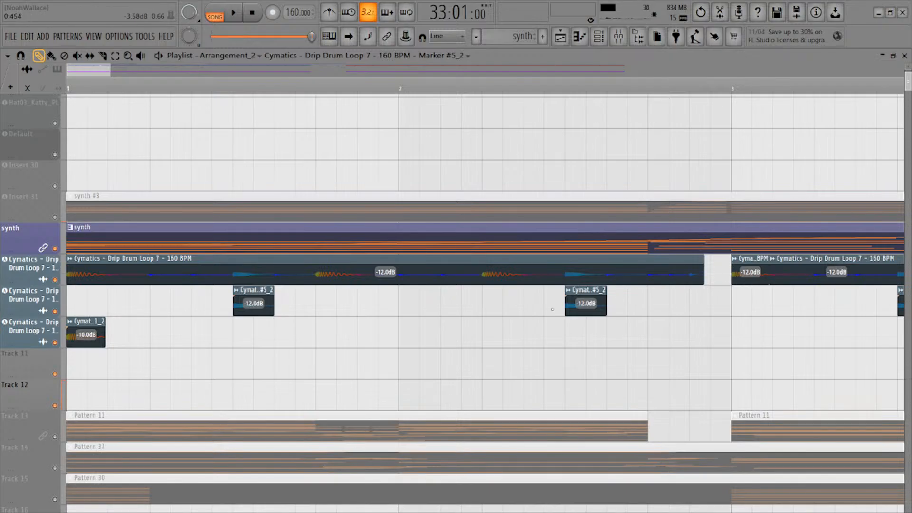
pyautogui.moveTo(910, 264); pyautogui.dragTo(380, 378)
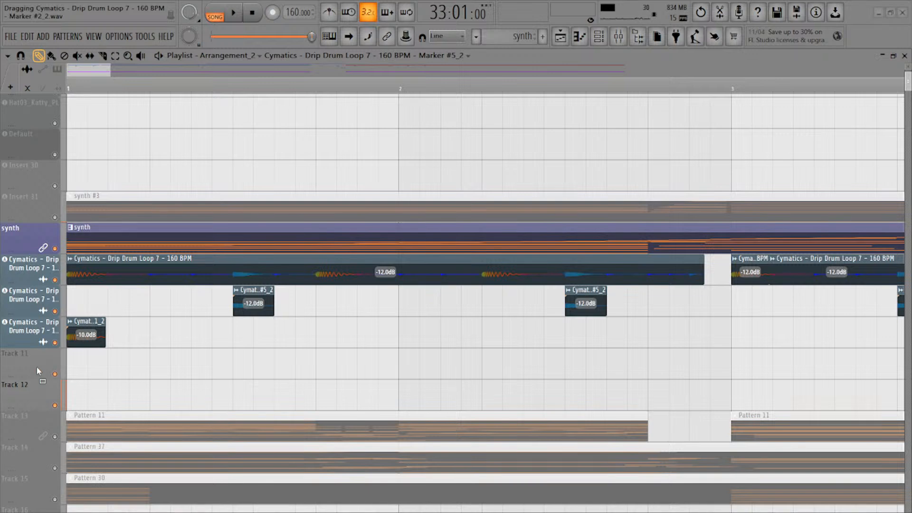
pyautogui.moveTo(36, 394); pyautogui.dragTo(40, 374)
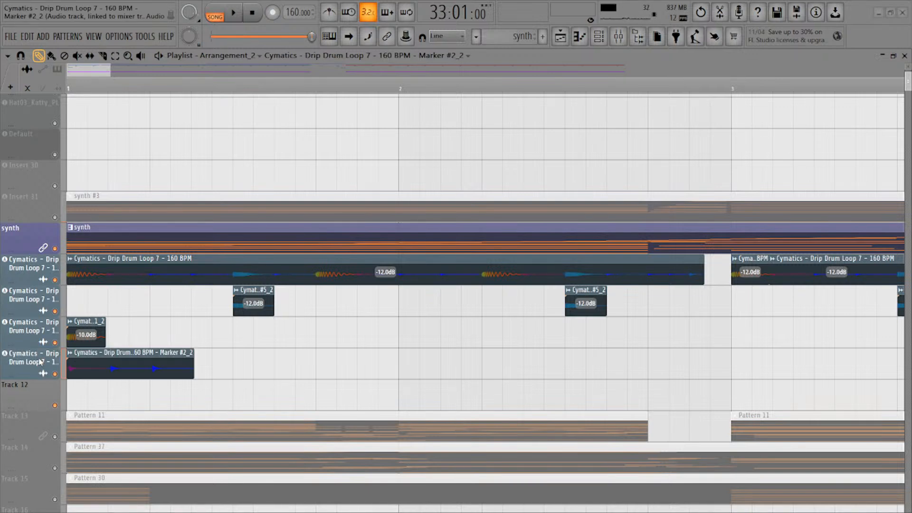
# Move the Marker #2 clip to start half a beat into bar 1, aligning it with the loop's hits, and check it by playback
pyautogui.scroll(-1, 152, 370)
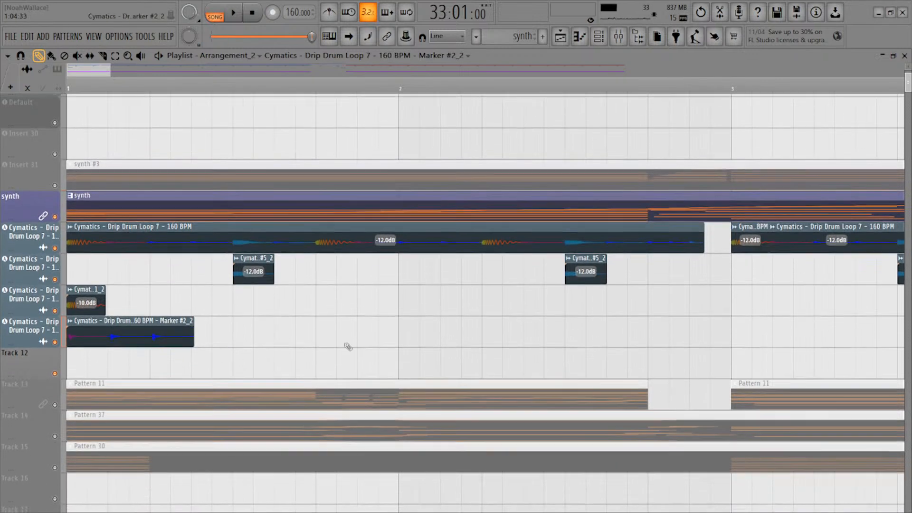
pyautogui.moveTo(104, 323)
pyautogui.mouseDown()
pyautogui.moveTo(215, 325)
pyautogui.moveTo(181, 326)
pyautogui.mouseUp()
pyautogui.scroll(2, 172, 332)
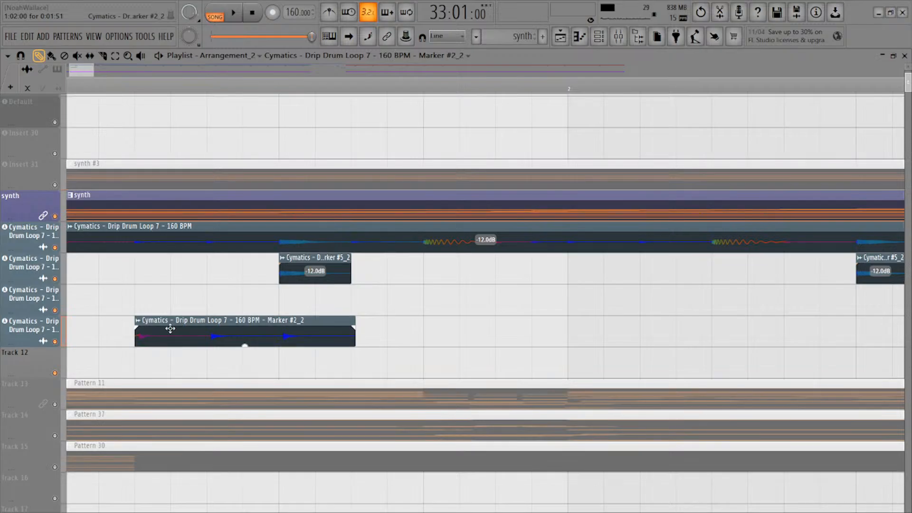
pyautogui.hscroll(-2, 285, 328)
pyautogui.press('space')
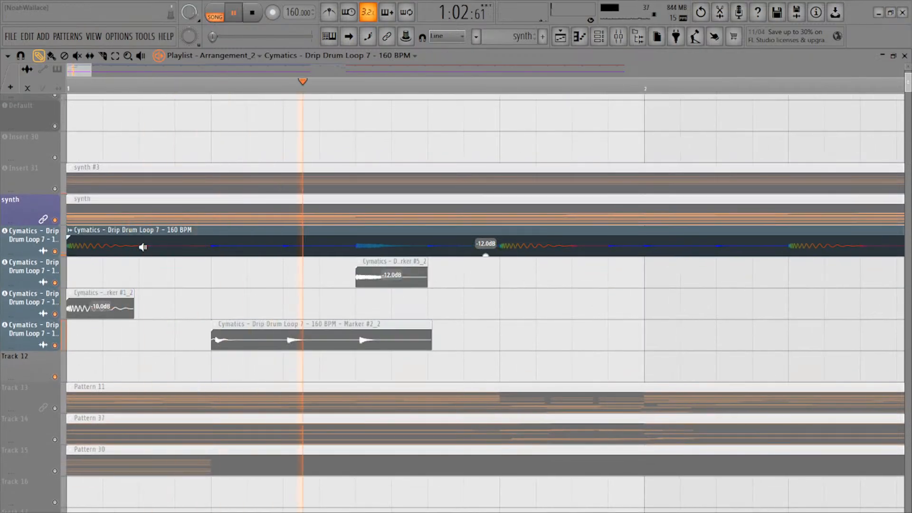
pyautogui.press('space')
pyautogui.moveTo(252, 322); pyautogui.dragTo(177, 322)
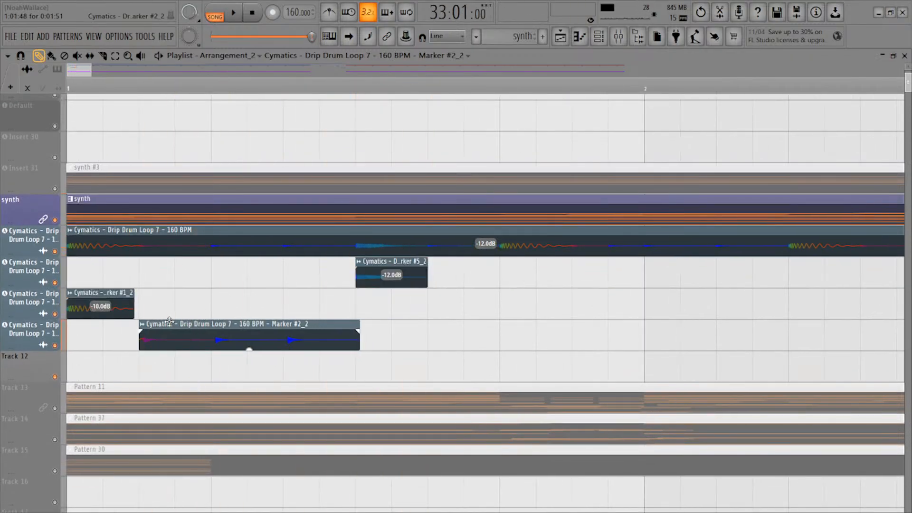
# Slice the Marker #2 clip at beat 3 of bar 1, delete the part past the cut, and audition the result
pyautogui.scroll(-2, 257, 195)
pyautogui.scroll(-1, 289, 255)
pyautogui.press('space')
pyautogui.press('c')
pyautogui.rightClick(320, 286)
pyautogui.press('b')
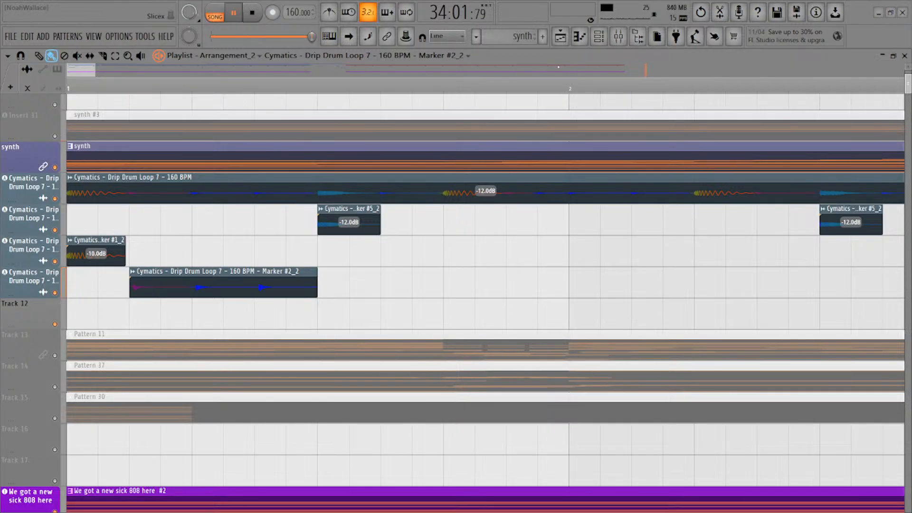
pyautogui.press('space')
pyautogui.press('space')
pyautogui.press('space')
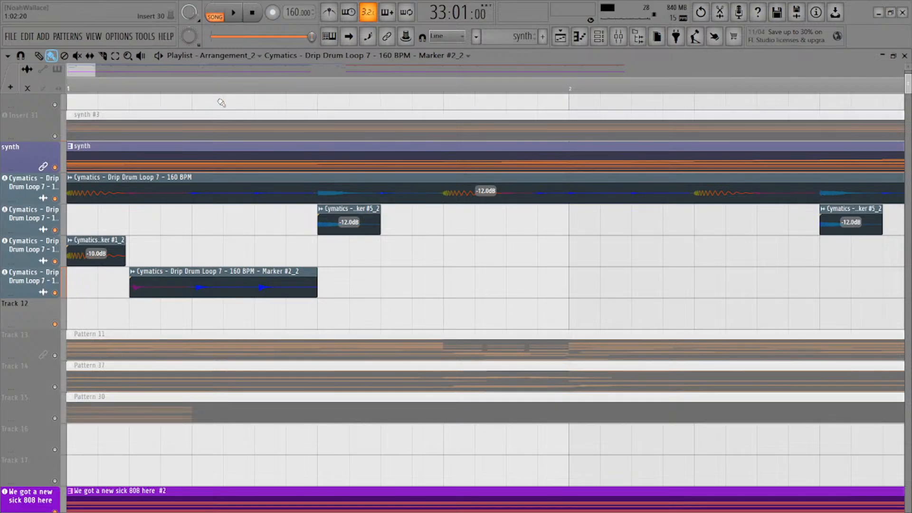
# Look over the full arrangement, and bring the Master's Mid Side EQ map into view without the channel rack
pyautogui.scroll(-8, 478, 171)
pyautogui.scroll(-4, 506, 202)
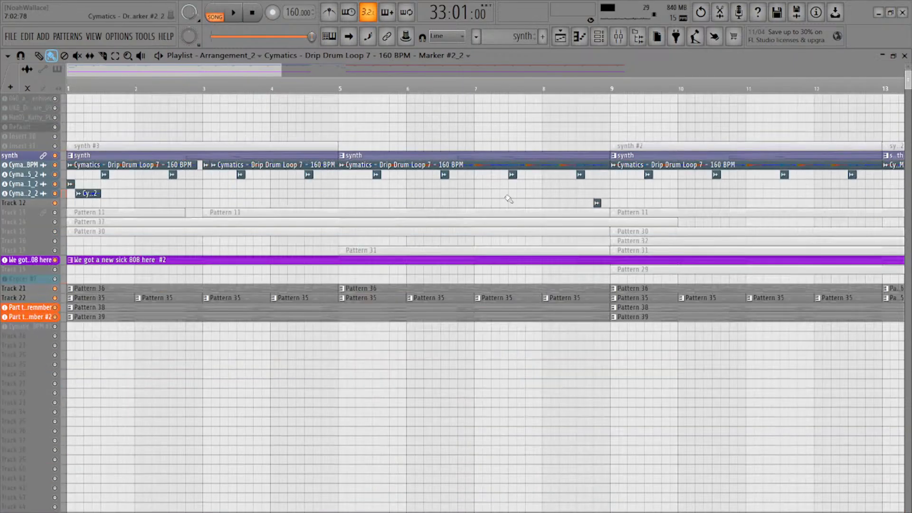
pyautogui.scroll(-2, 562, 188)
pyautogui.scroll(-4, 575, 190)
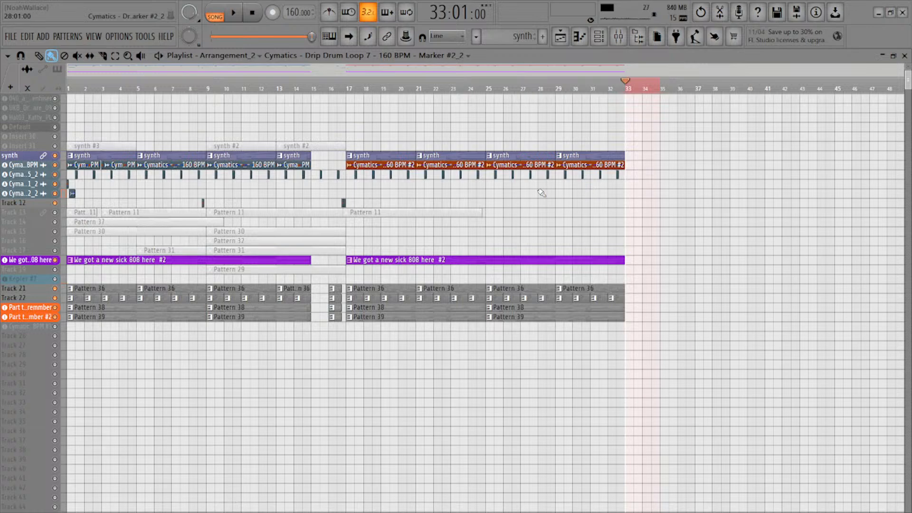
pyautogui.scroll(-2, 230, 195)
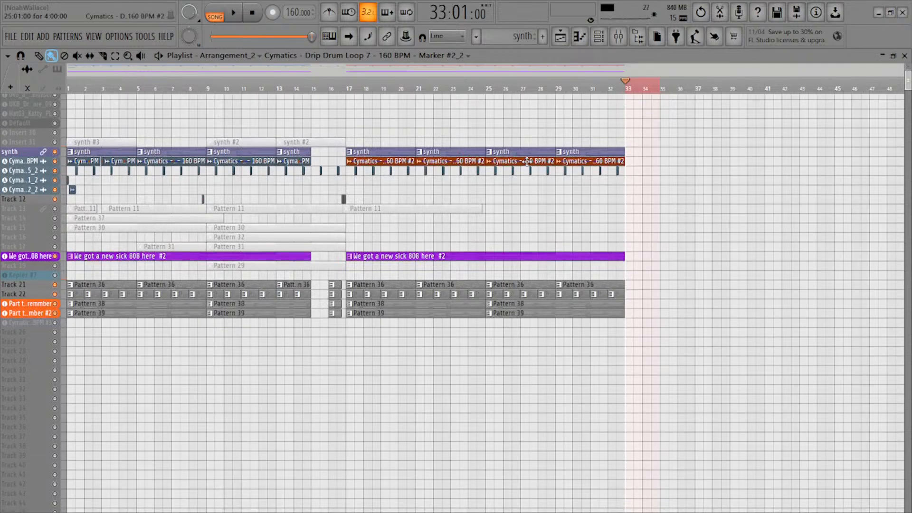
pyautogui.hotkey('ctrl', 'a')
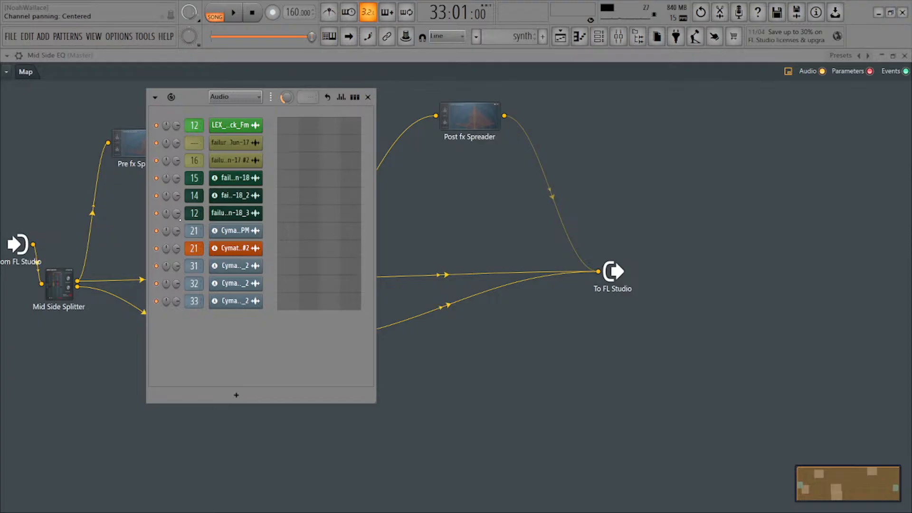
pyautogui.press('F6')
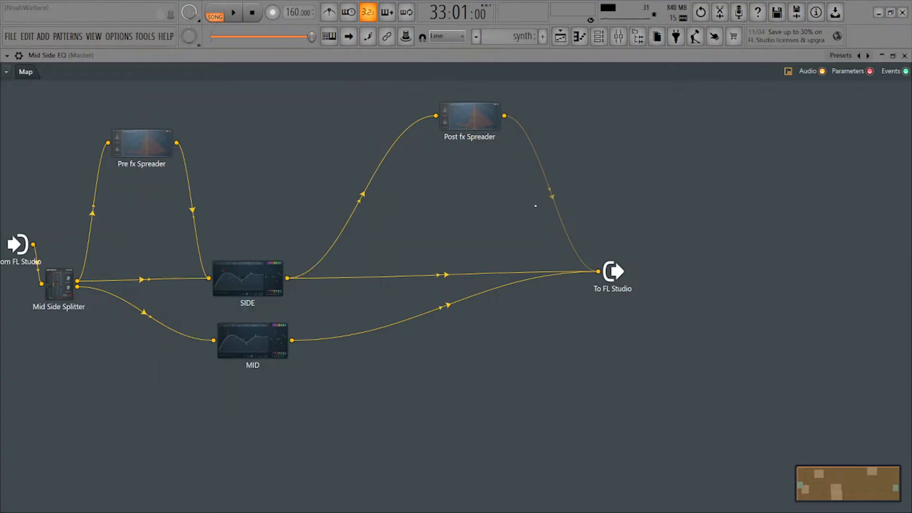
# Reposition the SIDE EQ in the Mid Side EQ map and adjust its direct output link and the Post fx Spreader's output link
pyautogui.moveTo(267, 275); pyautogui.dragTo(285, 260)
pyautogui.click(455, 257)
pyautogui.click(550, 196)
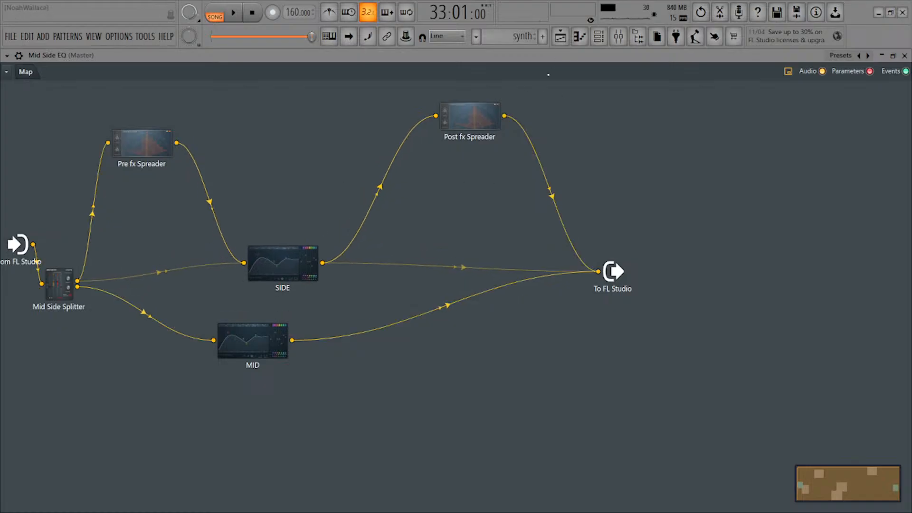
# Return to the playlist and turn off the track solo so all playlist tracks are enabled
pyautogui.click(560, 38)
pyautogui.press('F5')
pyautogui.press('F5')
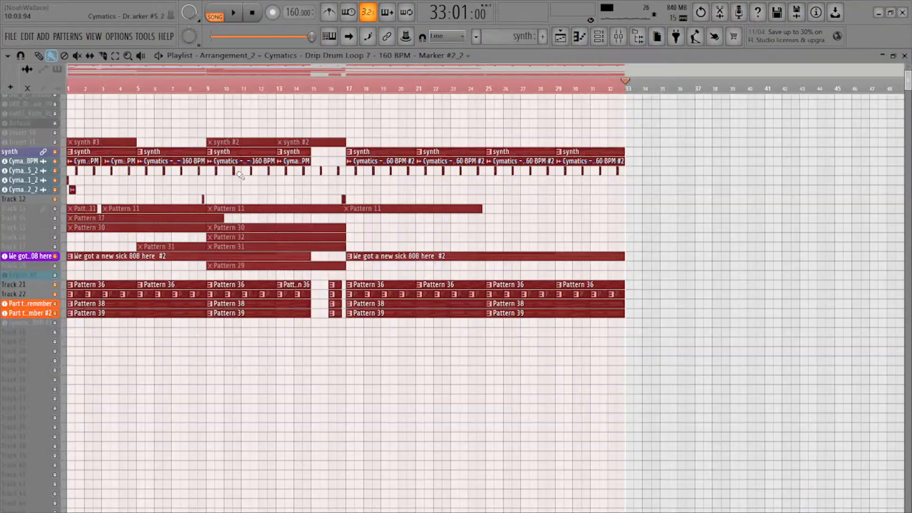
pyautogui.rightClick(55, 199)
pyautogui.rightClick(55, 199)
pyautogui.scroll(3, 103, 188)
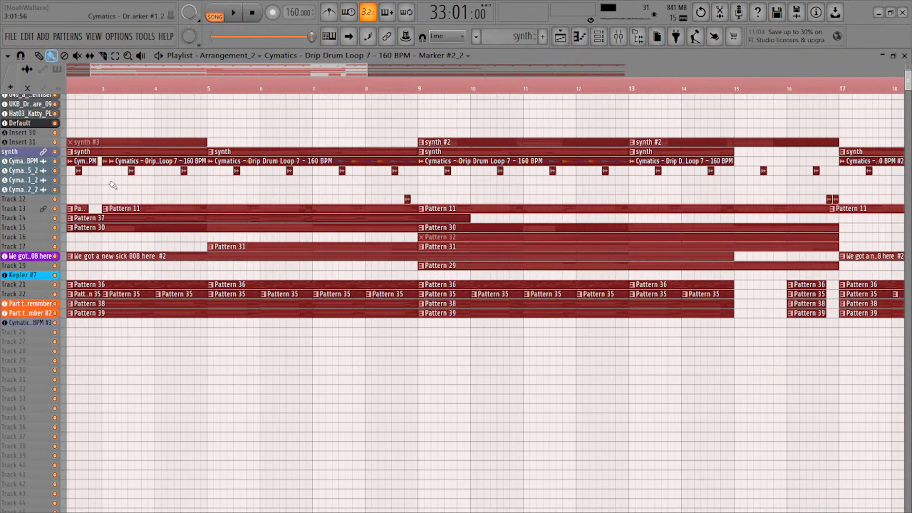
# Clear the clip selection and mute the full Cymatics - Drip Drum Loop 7 track above the slice tracks
pyautogui.scroll(-2, 111, 187)
pyautogui.scroll(2, 110, 189)
pyautogui.click(114, 214)
pyautogui.hotkey('ctrl', 'z')
pyautogui.scroll(4, 113, 233)
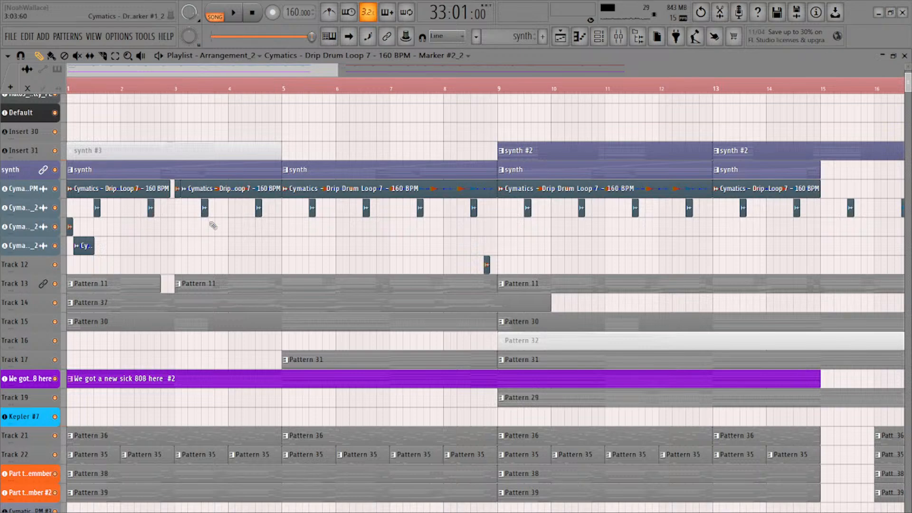
pyautogui.scroll(4, 114, 216)
pyautogui.moveTo(132, 218); pyautogui.dragTo(167, 202)
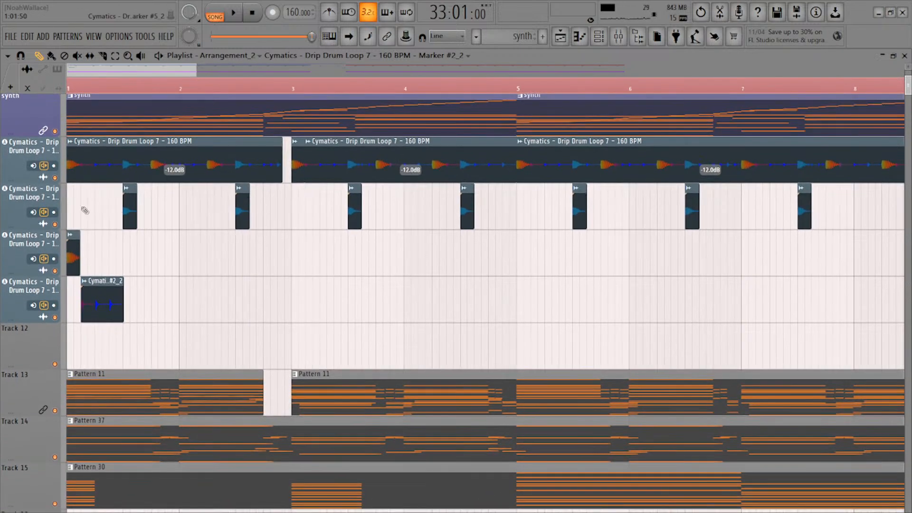
pyautogui.click(55, 177)
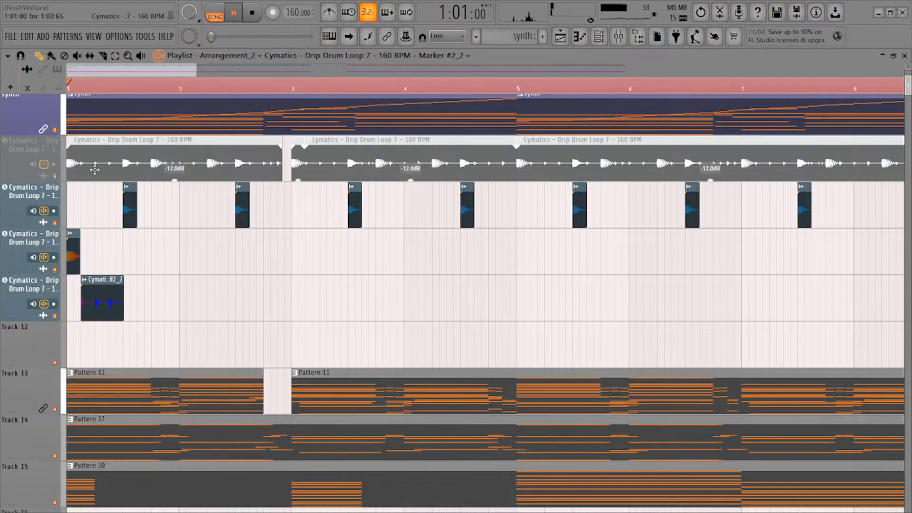
# Copy the Marker #1 clip to beat 4 of bar 1 and beat 2 of bar 2, auditioning the hits
pyautogui.press('space')
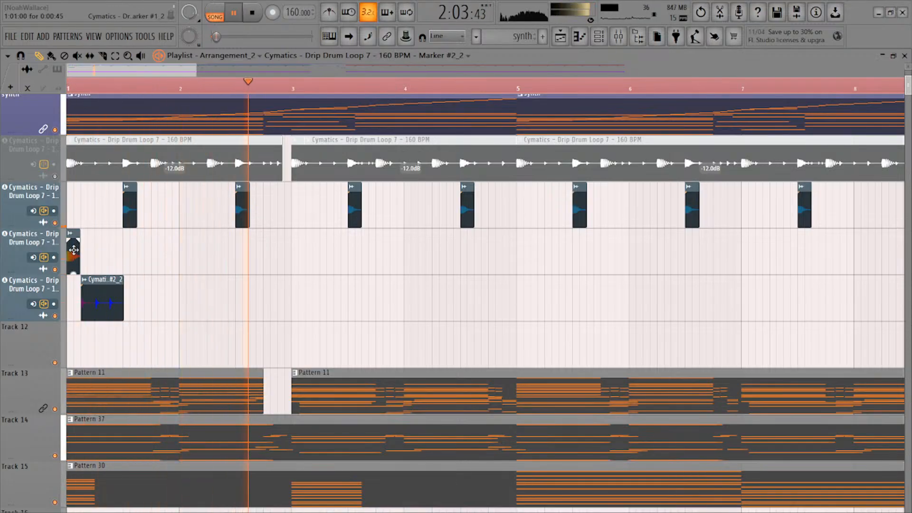
pyautogui.moveTo(73, 249); pyautogui.dragTo(159, 249)
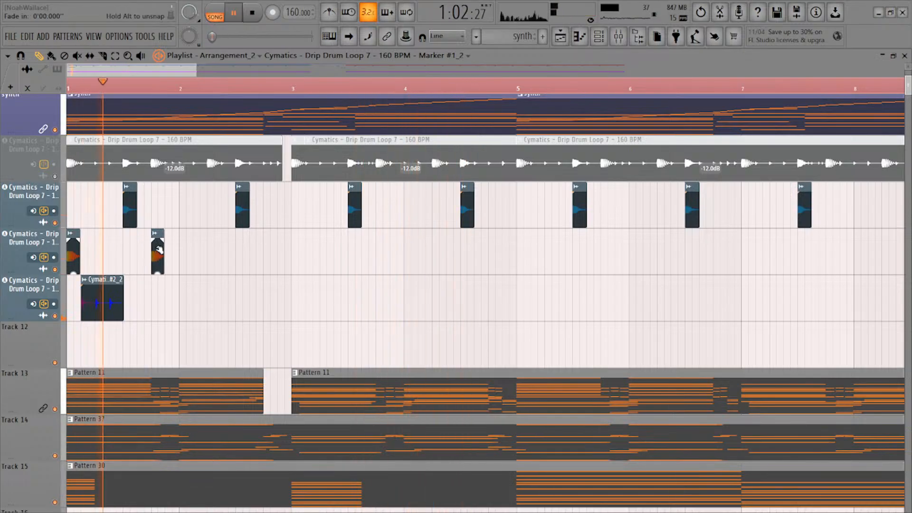
pyautogui.press('space')
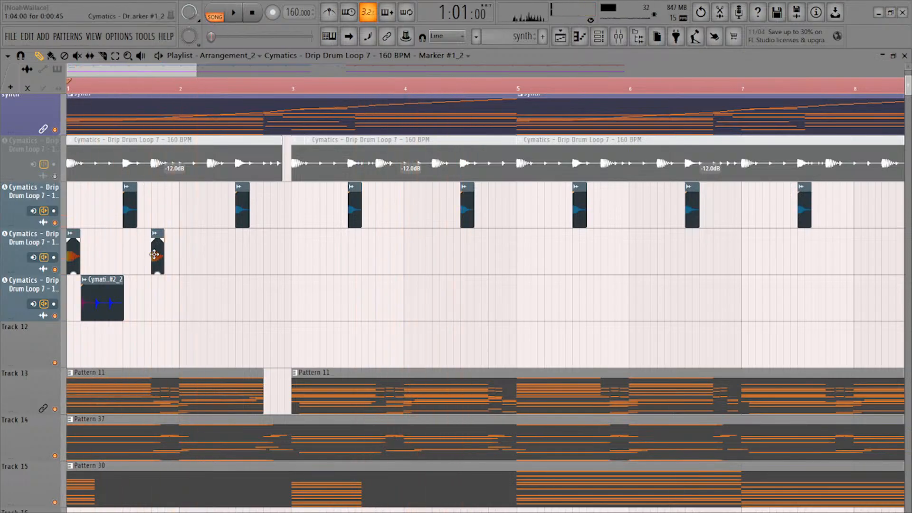
pyautogui.moveTo(159, 255); pyautogui.dragTo(210, 246)
pyautogui.press('space')
pyautogui.press('space')
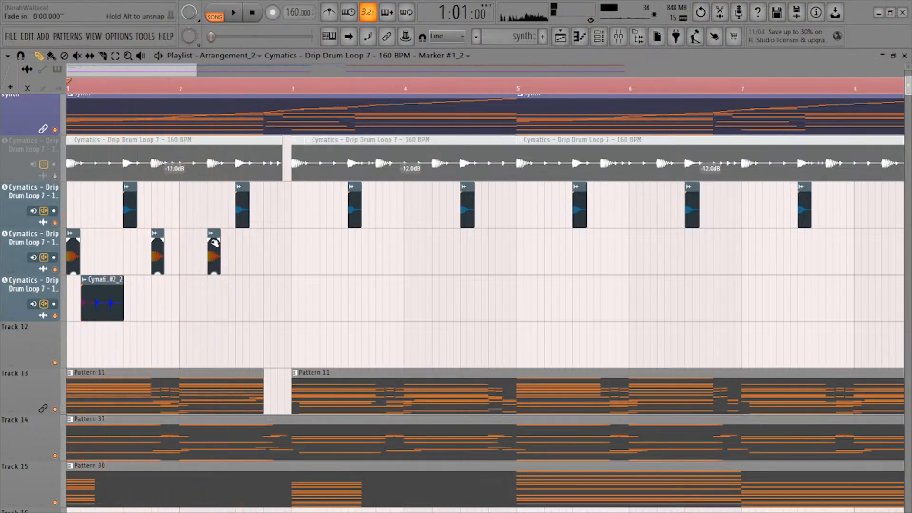
# Copy the Marker #1 clip to beat 4 of bar 2 and audition it
pyautogui.press('space')
pyautogui.moveTo(213, 248); pyautogui.dragTo(269, 250)
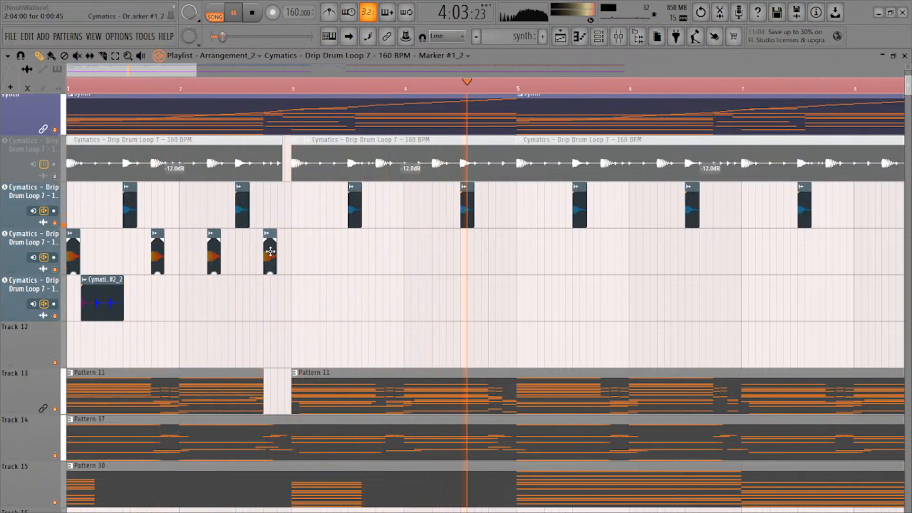
pyautogui.press('space')
pyautogui.press('space')
# Try the last Marker #1 clip slightly after beat 4 of bar 2, audition it, and move it back
pyautogui.moveTo(269, 251); pyautogui.dragTo(280, 250)
pyautogui.press('space')
pyautogui.press('space')
pyautogui.moveTo(283, 249); pyautogui.dragTo(269, 250)
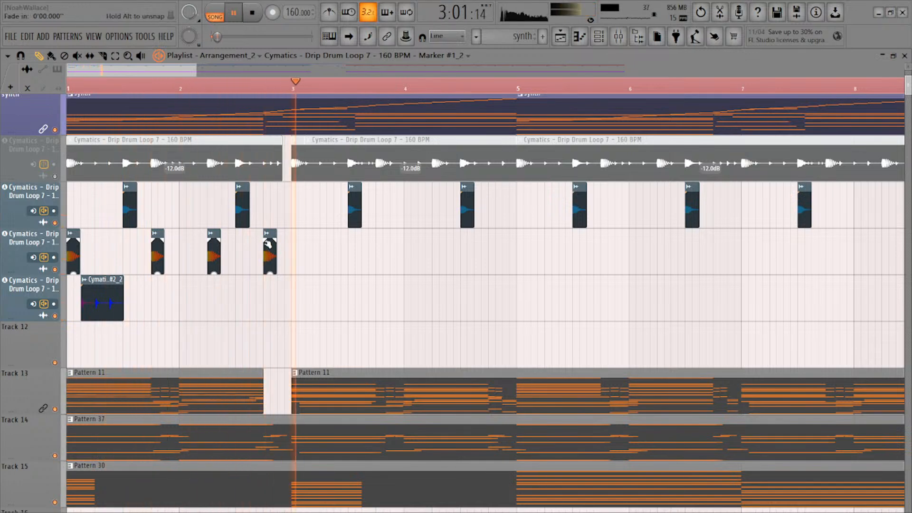
pyautogui.press('space')
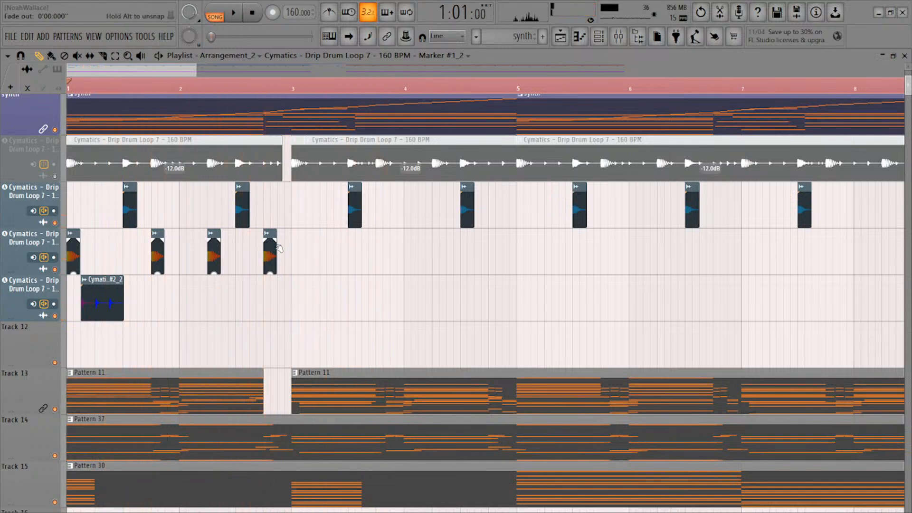
# Open the synth pattern in the piano roll, delete the rising line of notes, and return to the playlist
pyautogui.scroll(-2, 302, 268)
pyautogui.scroll(-4, 301, 259)
pyautogui.scroll(3, 279, 257)
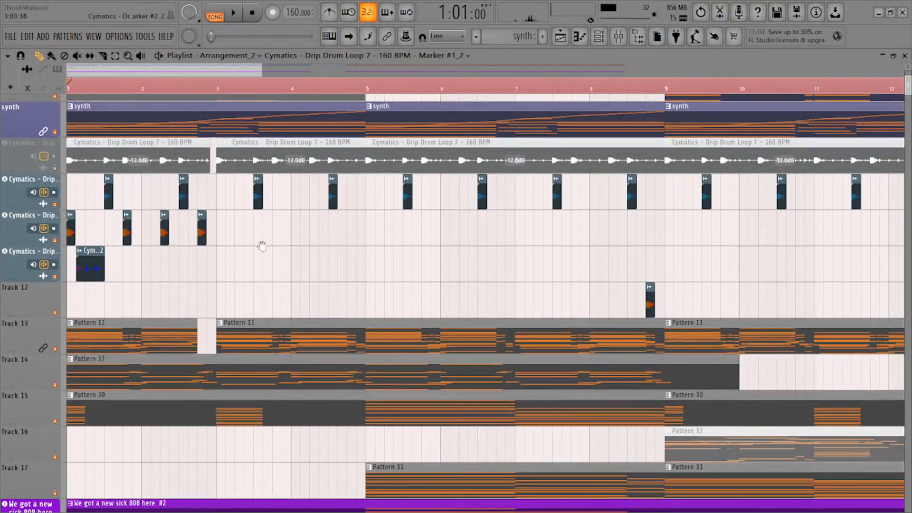
pyautogui.scroll(2, 273, 254)
pyautogui.doubleClick(195, 184)
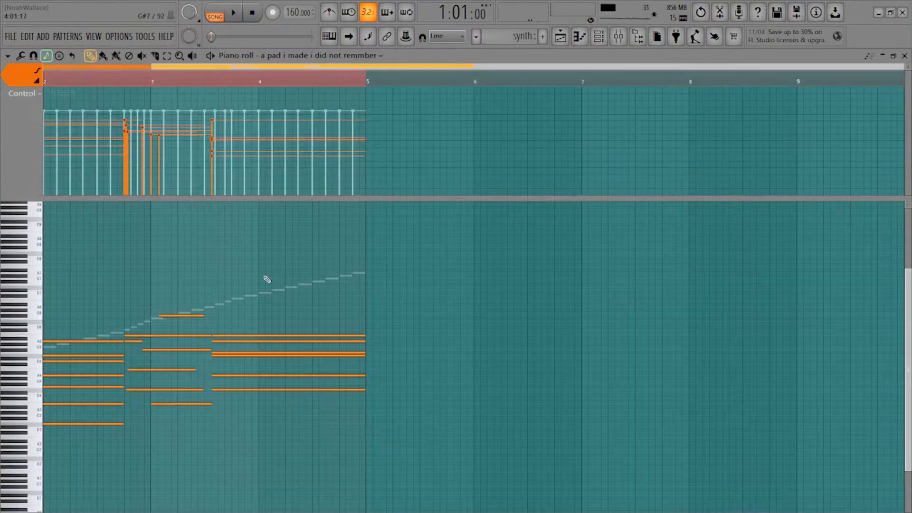
pyautogui.click(262, 292)
pyautogui.press('Delete')
pyautogui.press('Escape')
# Place a Marker #1 clip at the start of bar 3 and play the arrangement
pyautogui.scroll(1, 217, 289)
pyautogui.scroll(-1, 217, 289)
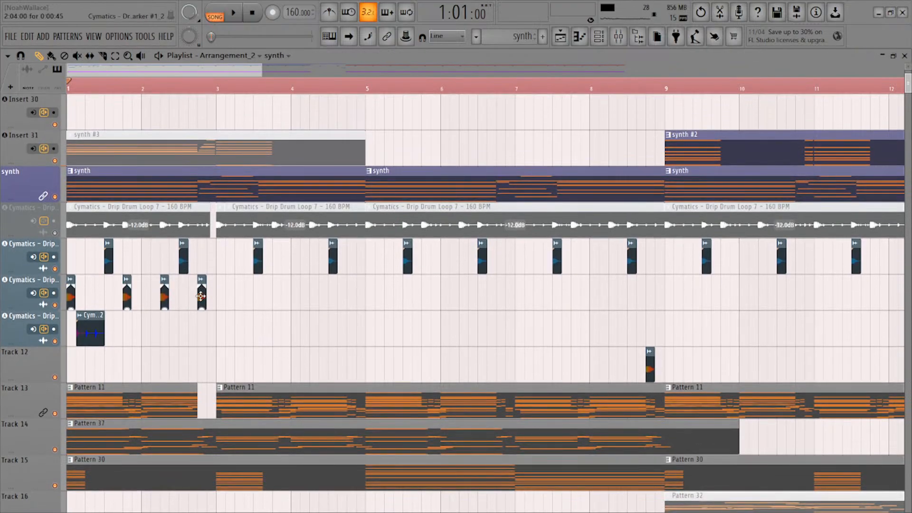
pyautogui.click(220, 293)
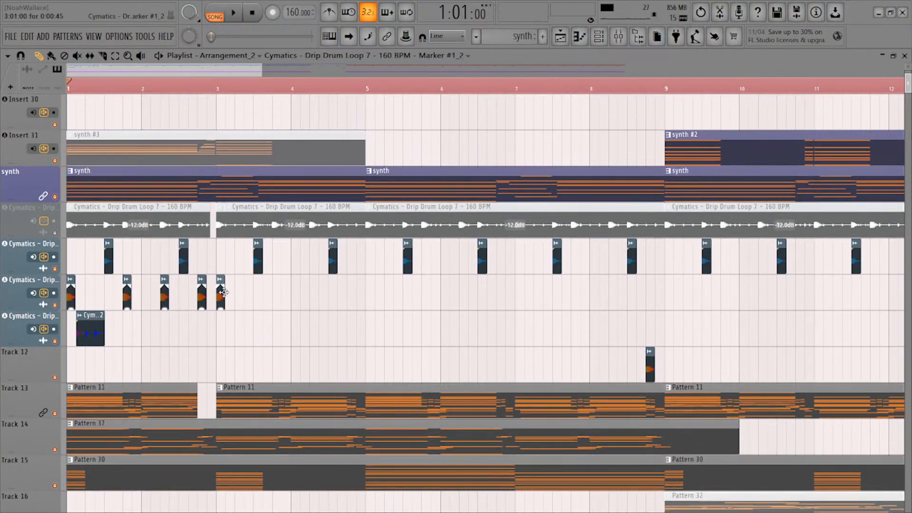
pyautogui.press('space')
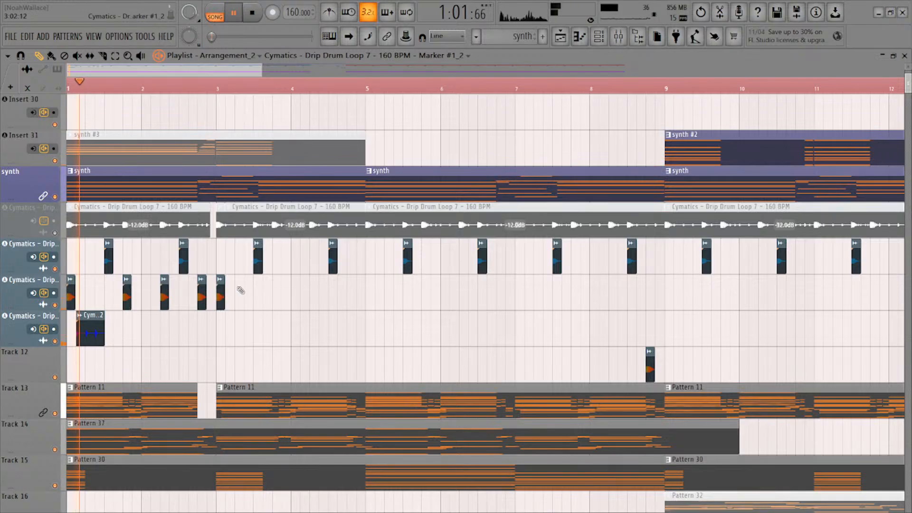
# Duplicate the Marker #1 clips of bars 1–2 into the next two bars and clear the overlapping clip at bar 3
pyautogui.moveTo(249, 290); pyautogui.dragTo(71, 292)
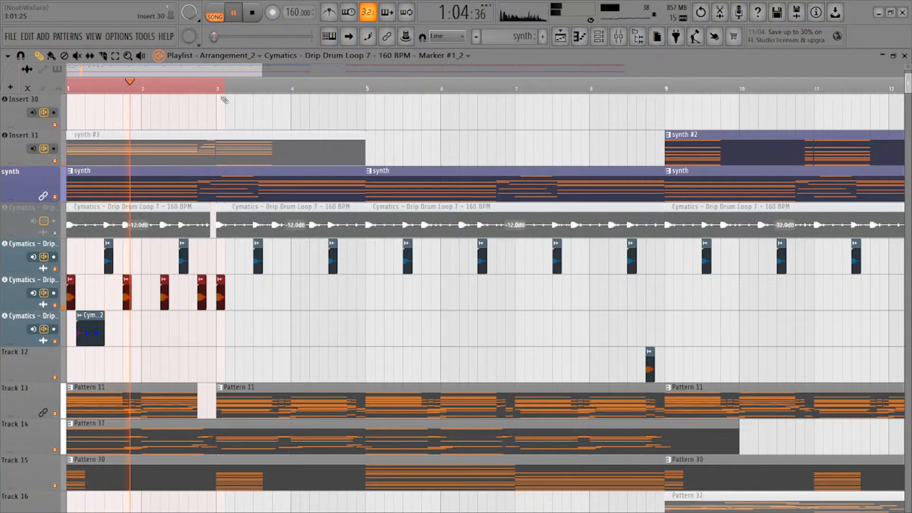
pyautogui.hotkey('ctrl', 'a')
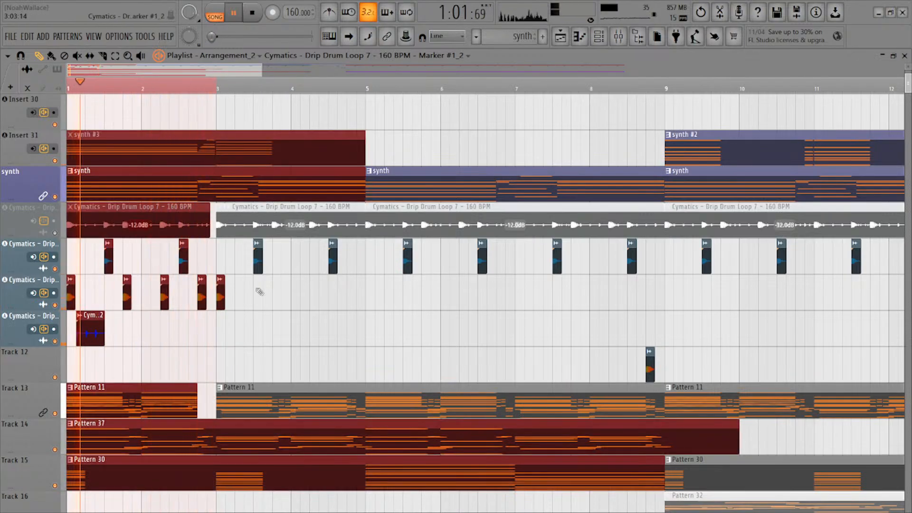
pyautogui.click(147, 295)
pyautogui.hotkey('ctrl', 'b')
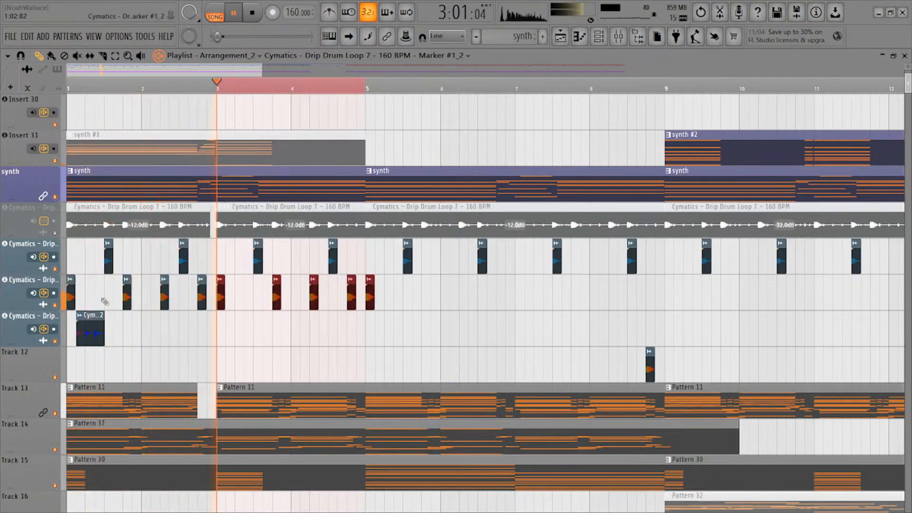
pyautogui.keyDown('ctrl'); pyautogui.click(221, 296); pyautogui.keyUp('ctrl')
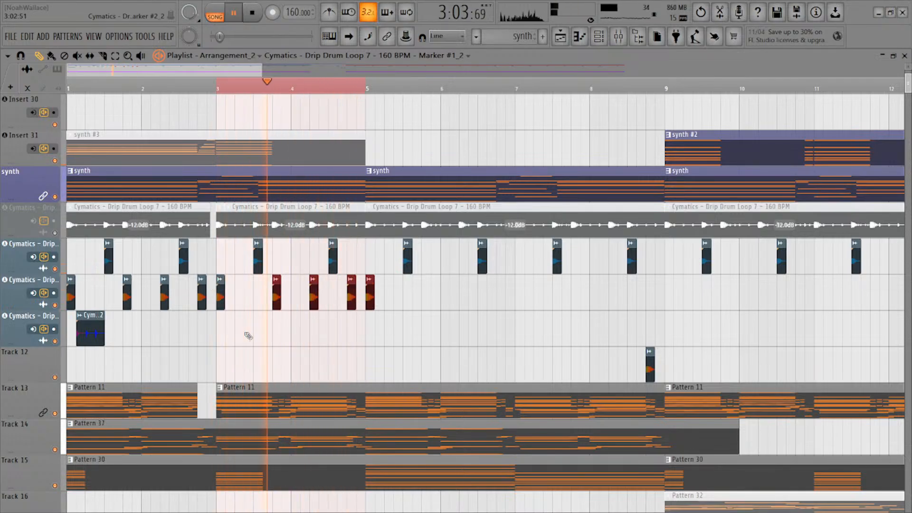
# Look over the drum slice tracks across the whole arrangement while bars 3–4 play, and stop playback
pyautogui.scroll(-1, 281, 328)
pyautogui.scroll(-6, 304, 320)
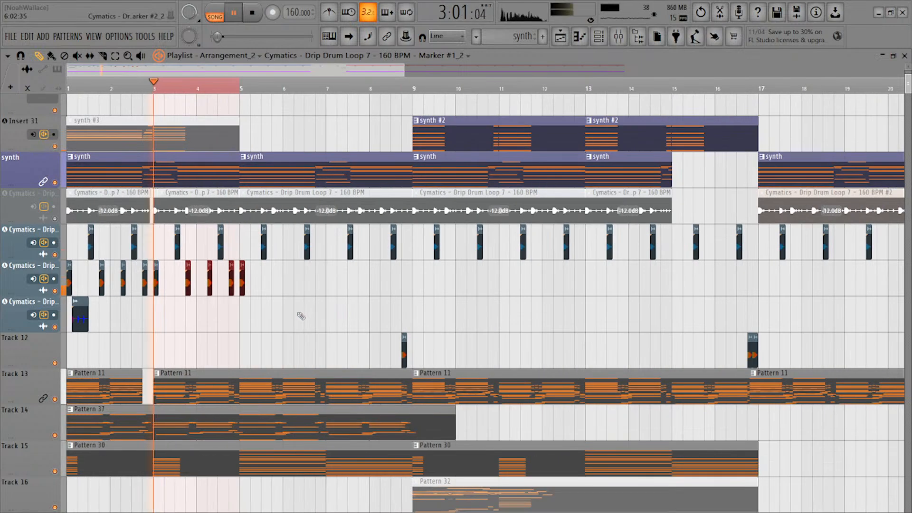
pyautogui.scroll(-3, 264, 302)
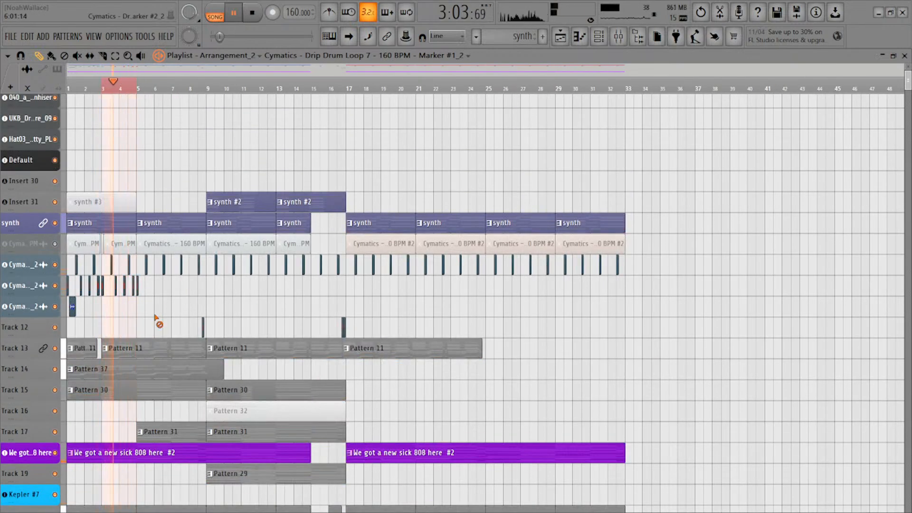
pyautogui.scroll(4, 163, 333)
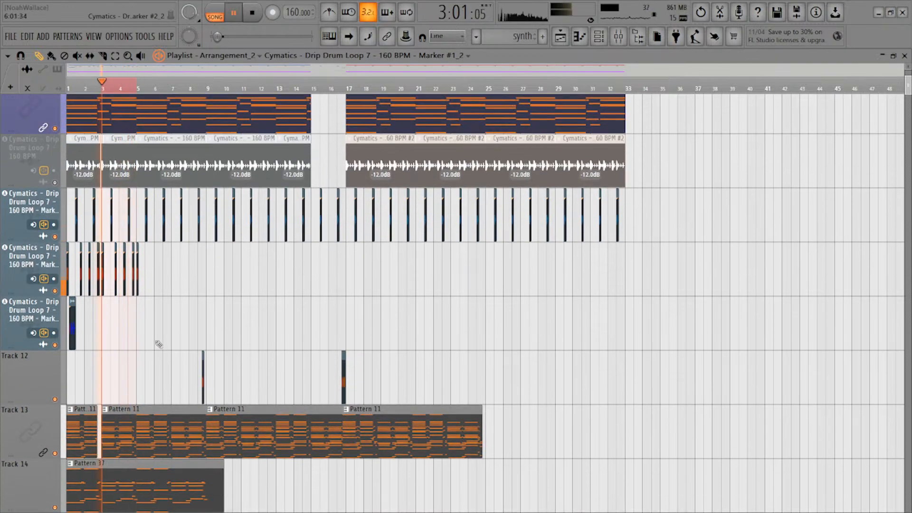
pyautogui.scroll(2, 162, 340)
pyautogui.scroll(2, 161, 341)
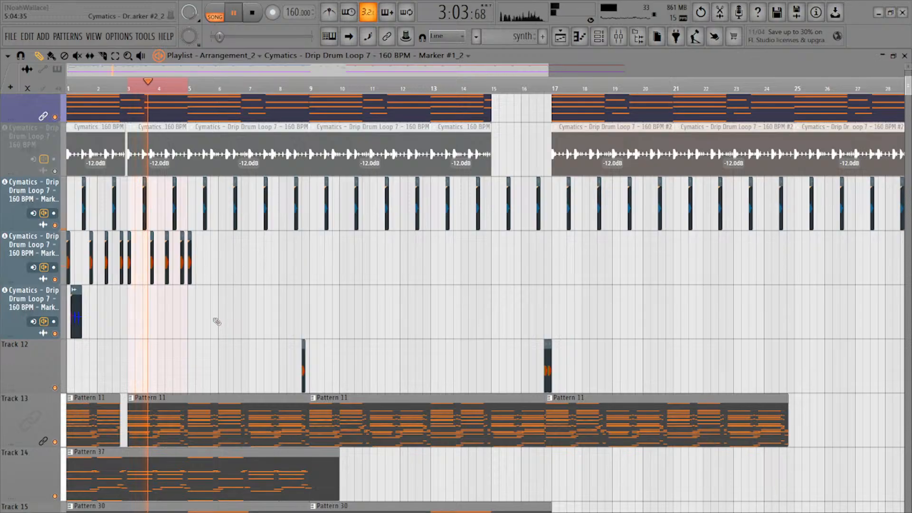
pyautogui.press('space')
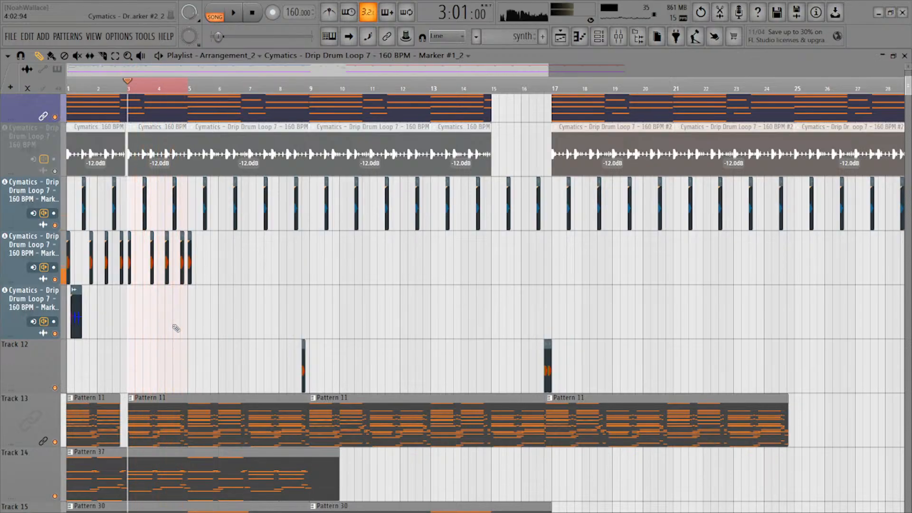
pyautogui.moveTo(183, 309); pyautogui.dragTo(259, 341)
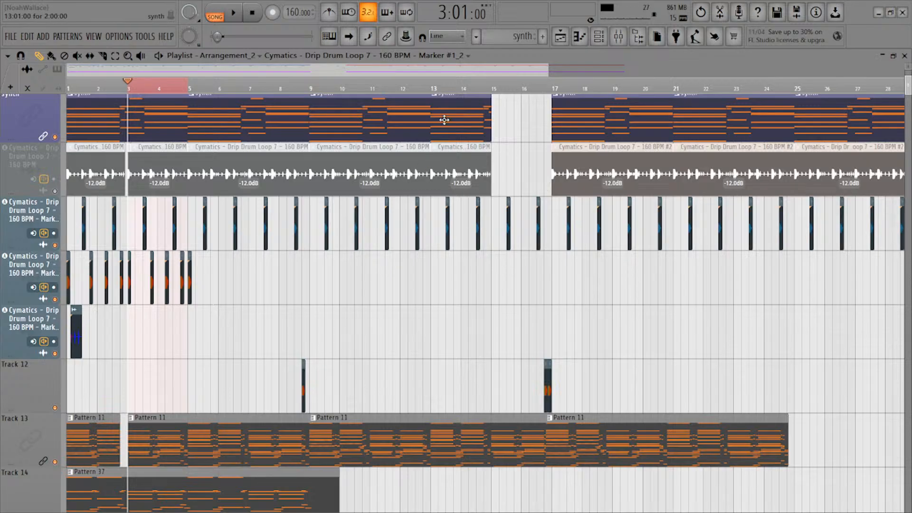
# Look through the channel rack down to the last channel and close it
pyautogui.press('F6')
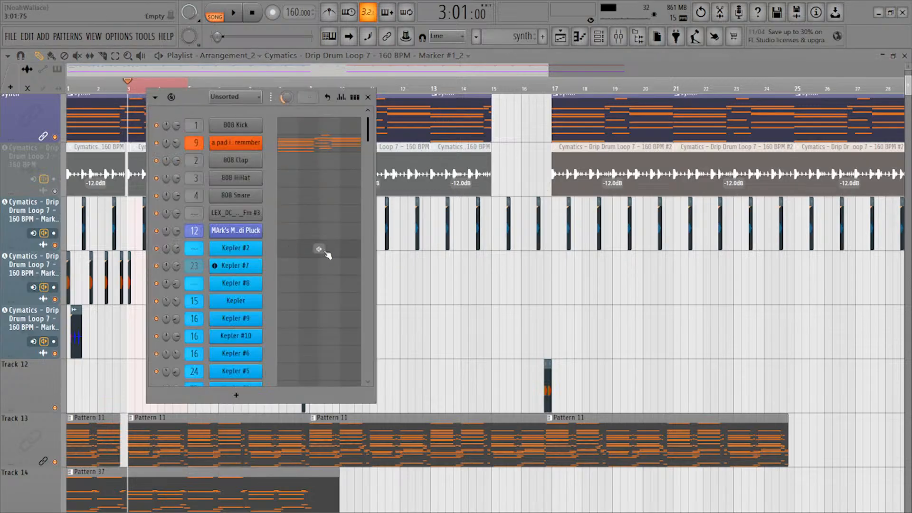
pyautogui.scroll(-12, 317, 230)
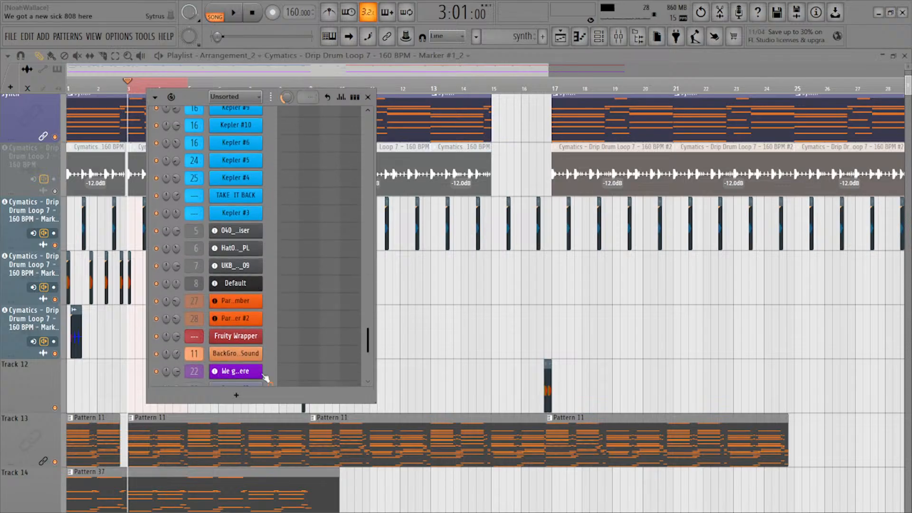
pyautogui.scroll(-1, 320, 331)
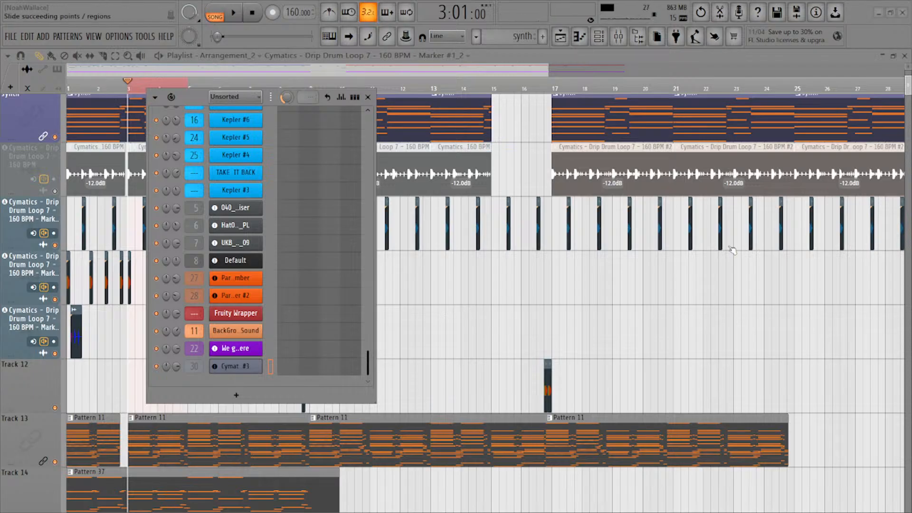
pyautogui.press('F6')
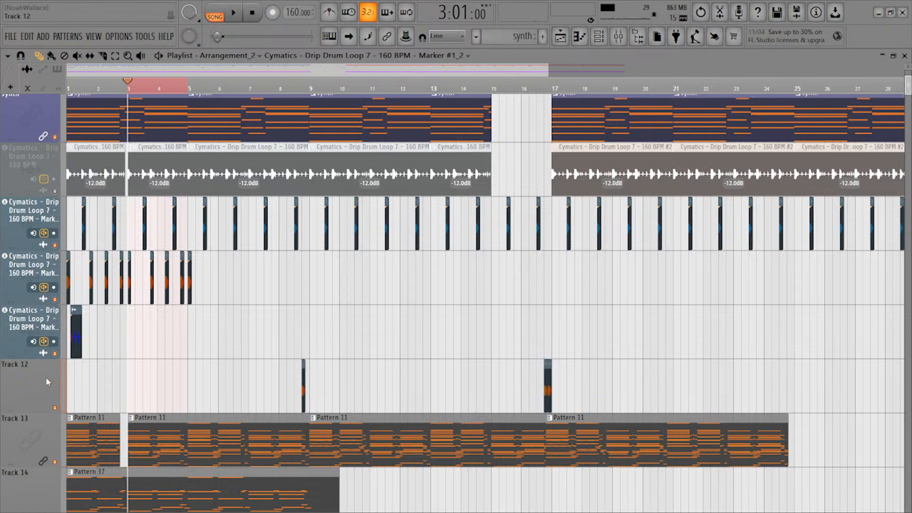
pyautogui.scroll(-3, 47, 383)
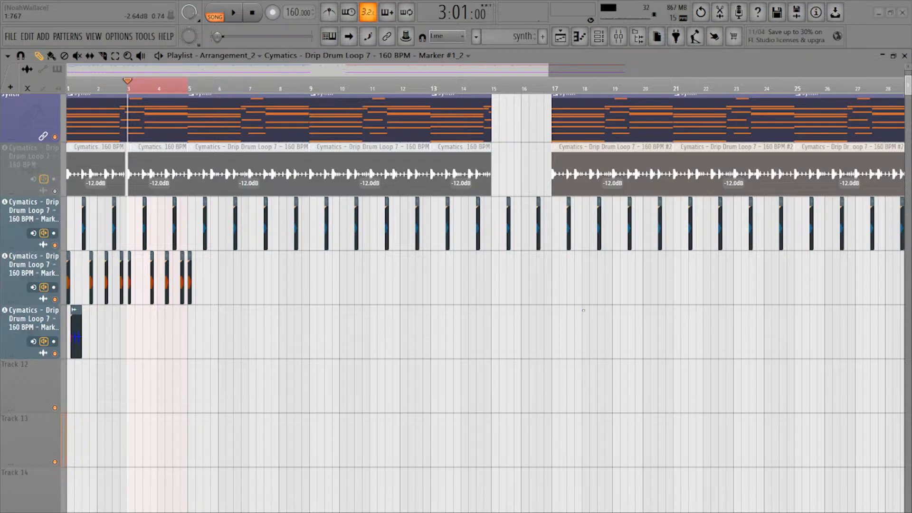
pyautogui.click(460, 307)
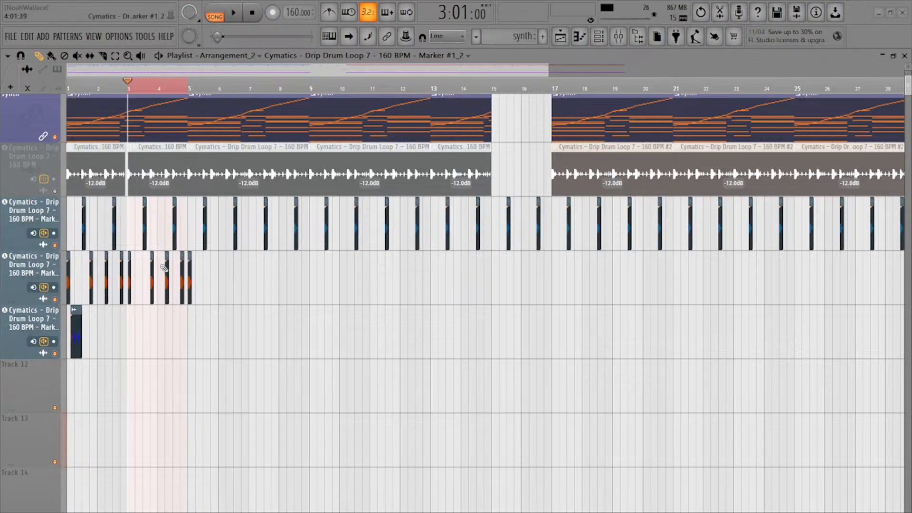
pyautogui.scroll(3, 215, 280)
pyautogui.moveTo(216, 279); pyautogui.dragTo(280, 263)
pyautogui.scroll(2, 264, 267)
pyautogui.moveTo(330, 248); pyautogui.dragTo(416, 226)
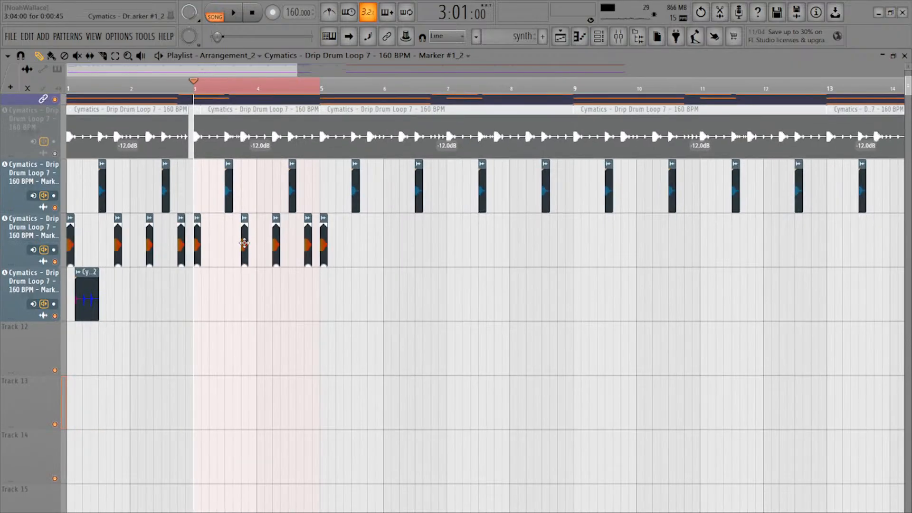
# Place a Marker #1 clip late in bar 5 on its drum slice track and start playback
pyautogui.scroll(4, 252, 249)
pyautogui.scroll(-4, 256, 256)
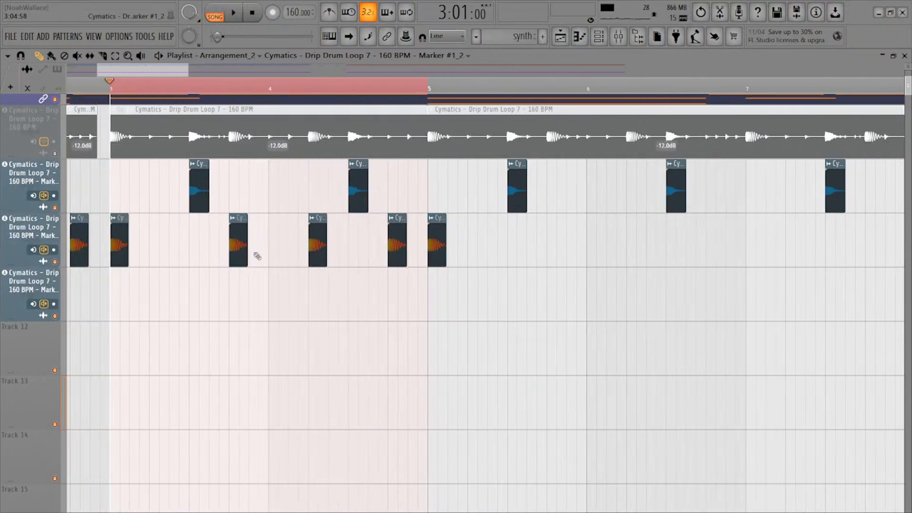
pyautogui.scroll(-2, 254, 252)
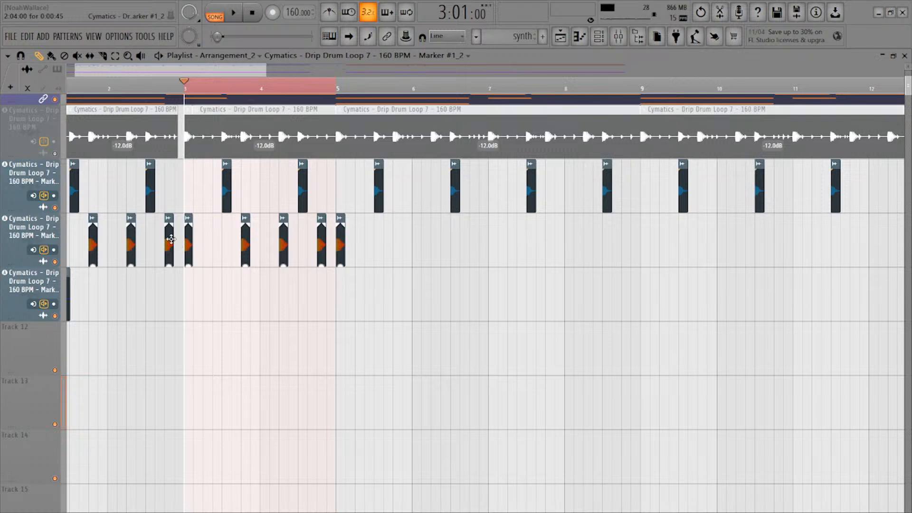
pyautogui.moveTo(409, 235)
pyautogui.mouseDown()
pyautogui.moveTo(416, 234)
pyautogui.moveTo(400, 234)
pyautogui.mouseUp()
pyautogui.press('space')
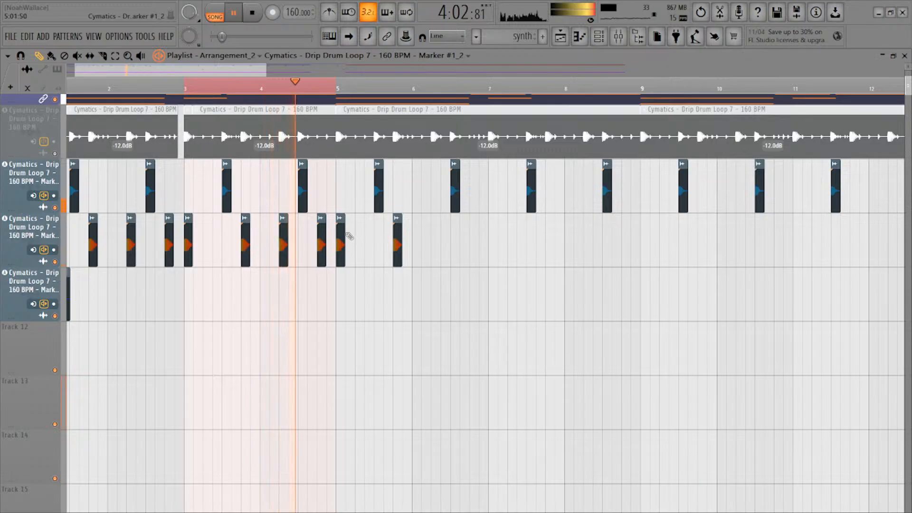
# Place two Marker #1 clips in bar 6 and one at the start of bar 7, and stop playback
pyautogui.scroll(-6, 419, 236)
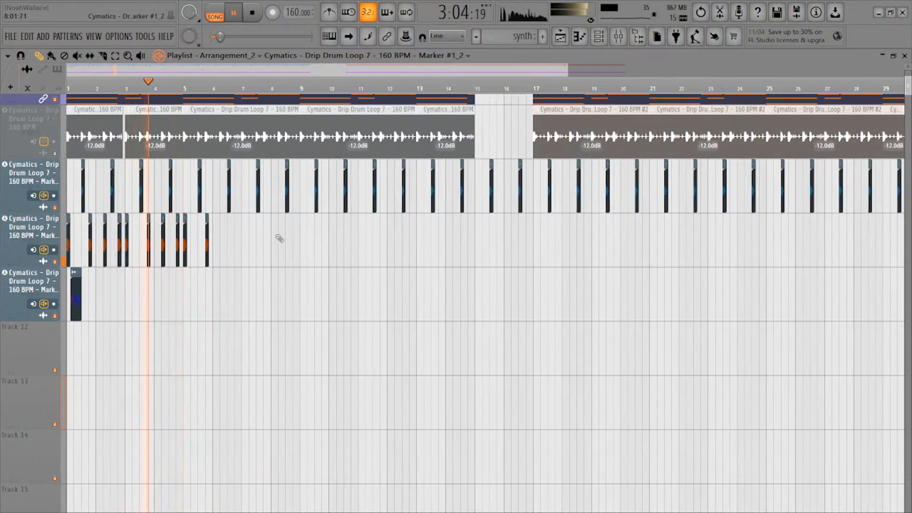
pyautogui.scroll(5, 248, 245)
pyautogui.moveTo(264, 216); pyautogui.dragTo(301, 217)
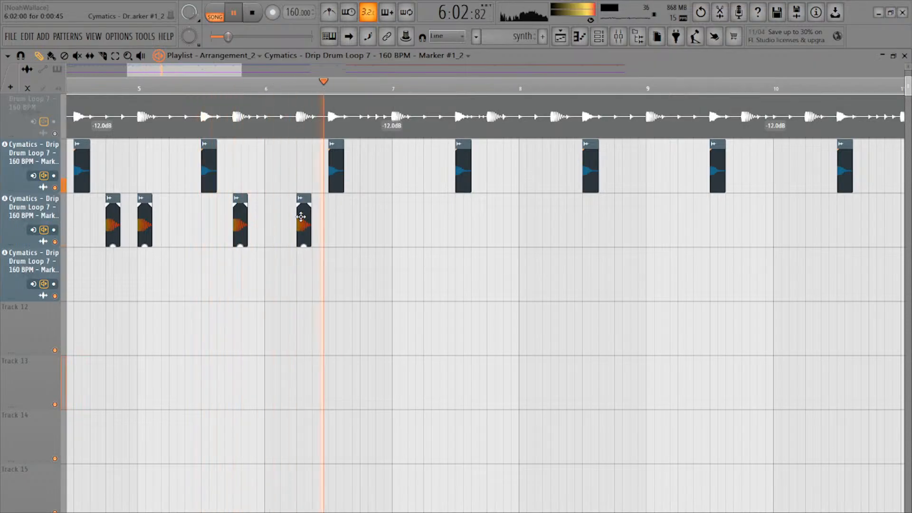
pyautogui.moveTo(336, 217); pyautogui.dragTo(395, 214)
pyautogui.click(403, 215)
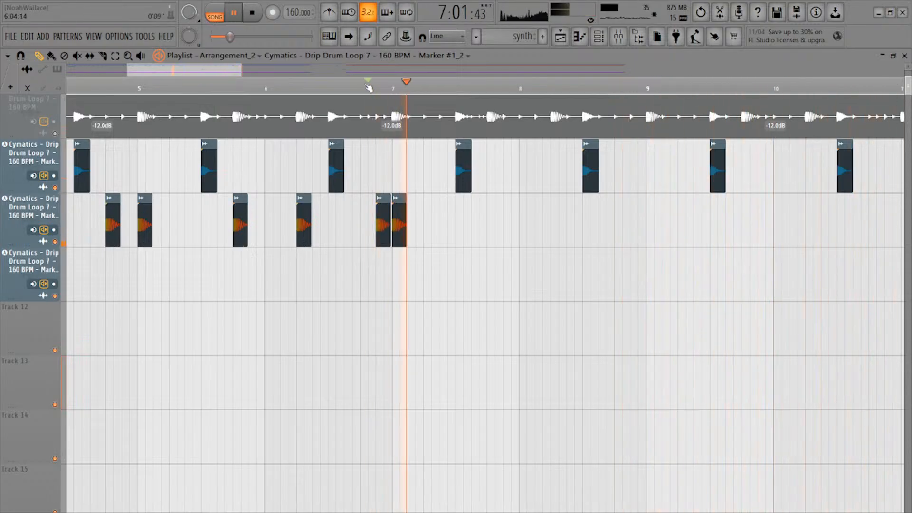
pyautogui.press('space')
# Set the main snap to 1/4 step
pyautogui.scroll(-1, 449, 37)
pyautogui.scroll(-1, 449, 38)
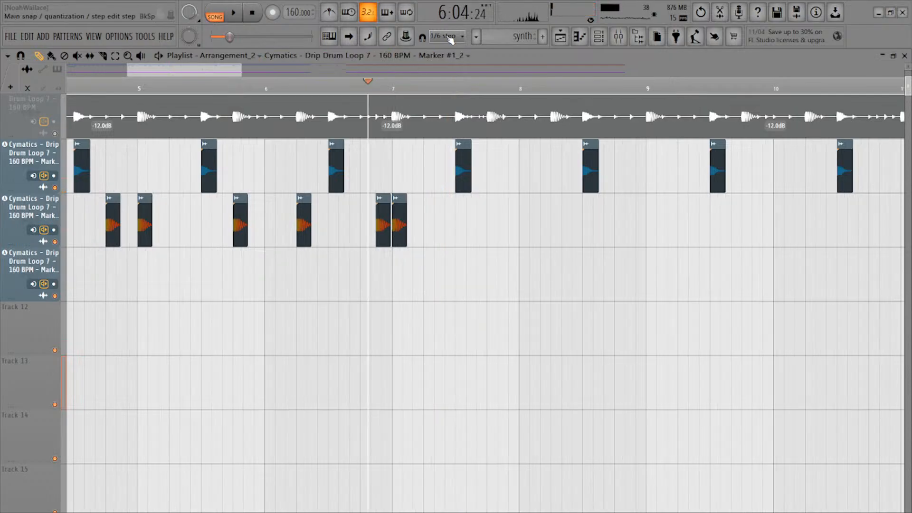
pyautogui.scroll(-1, 451, 41)
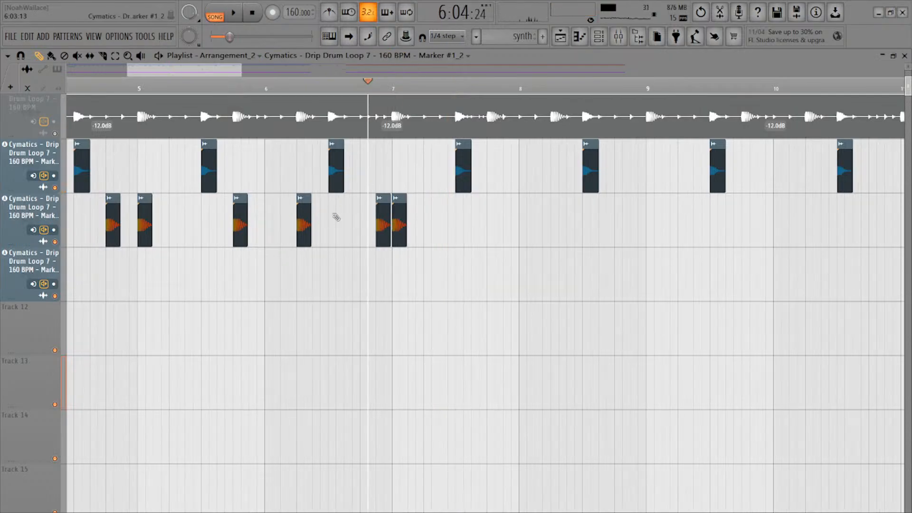
# Duplicate the Marker #2 clip from bar 1 so the copy spans the end of bar 1 and the start of bar 2
pyautogui.scroll(2, 446, 224)
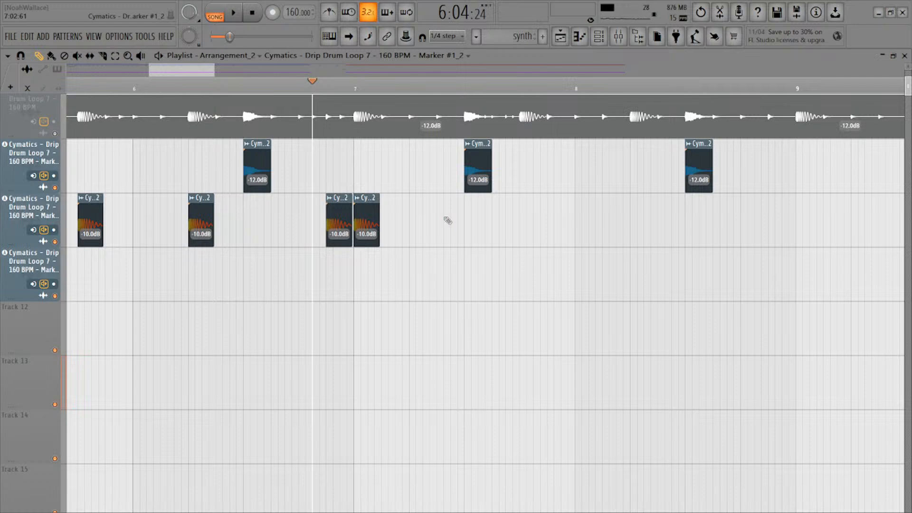
pyautogui.scroll(-4, 281, 265)
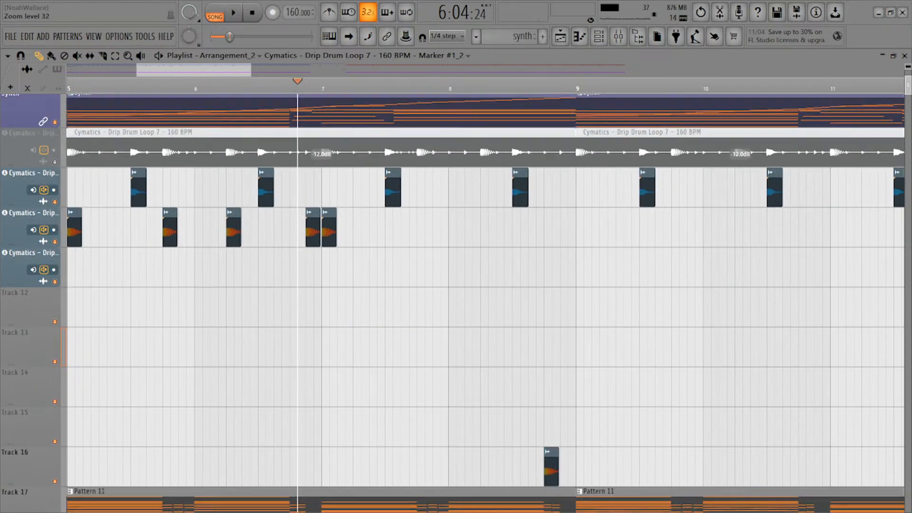
pyautogui.scroll(-5, 281, 261)
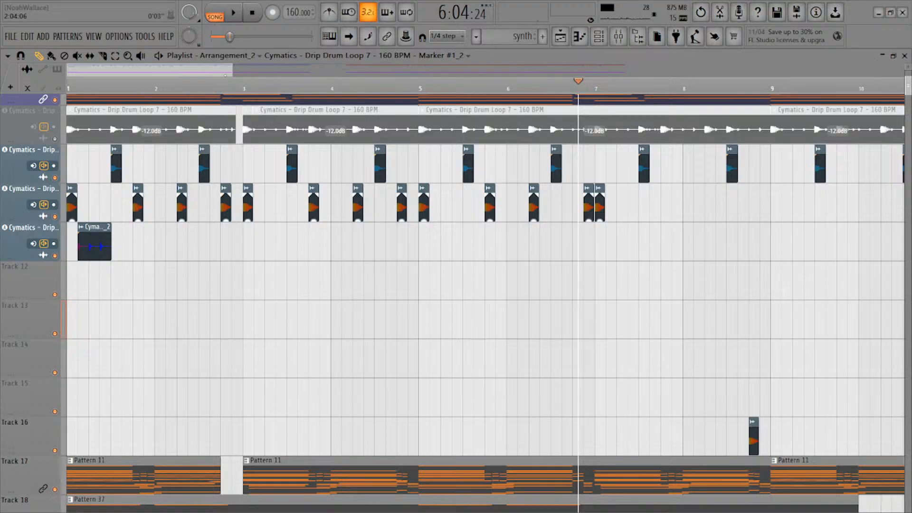
pyautogui.moveTo(232, 72)
pyautogui.mouseDown()
pyautogui.moveTo(550, 71)
pyautogui.moveTo(235, 72)
pyautogui.moveTo(248, 72)
pyautogui.mouseUp()
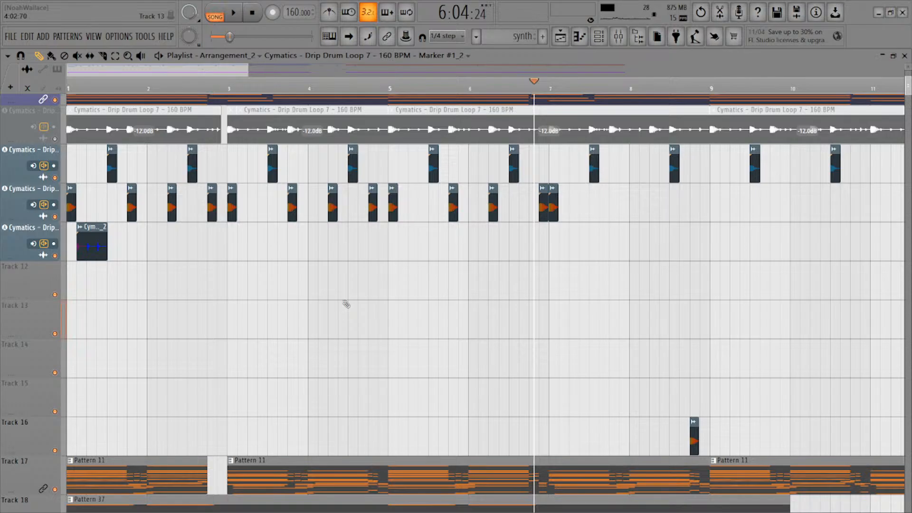
pyautogui.scroll(-1, 256, 283)
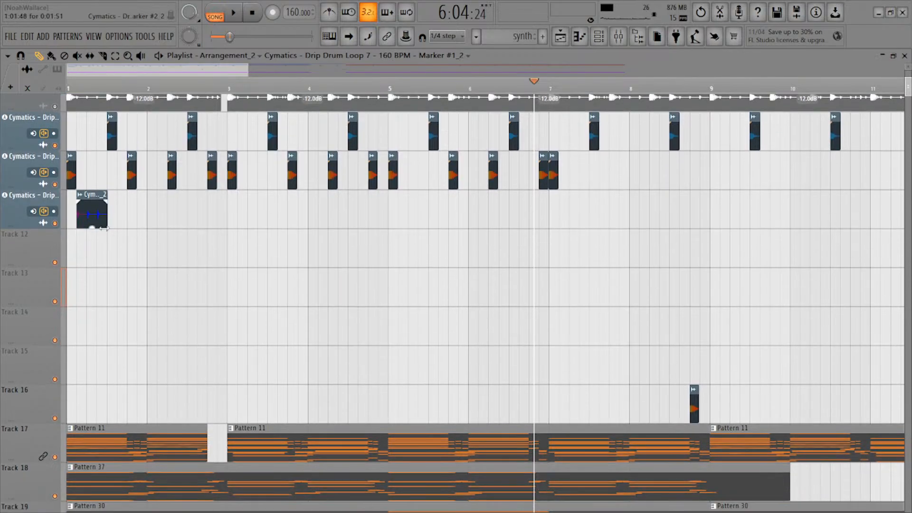
pyautogui.keyDown('ctrl'); pyautogui.scroll(2, 130, 212); pyautogui.keyUp('ctrl')
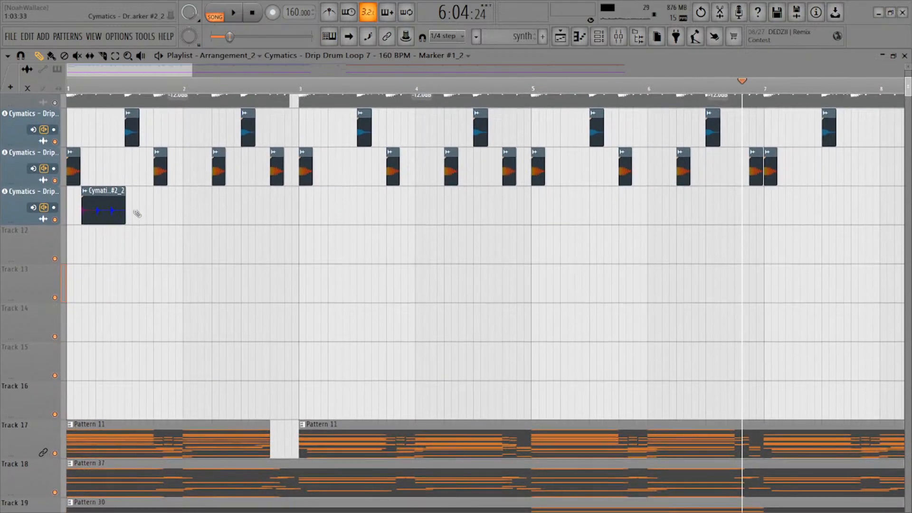
pyautogui.moveTo(107, 200)
pyautogui.mouseDown()
pyautogui.moveTo(198, 197)
pyautogui.moveTo(191, 197)
pyautogui.mouseUp()
pyautogui.scroll(-1, 263, 224)
pyautogui.scroll(2, 245, 225)
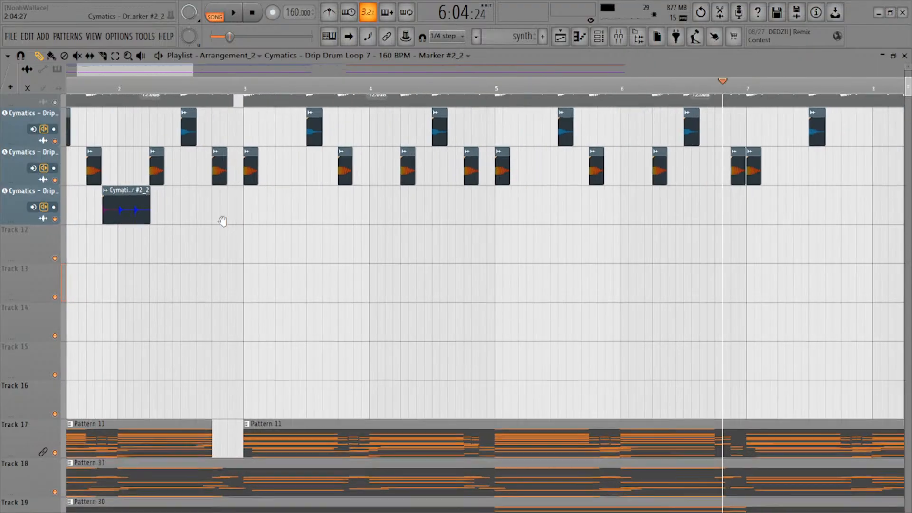
pyautogui.moveTo(223, 227); pyautogui.dragTo(309, 212)
pyautogui.scroll(-4, 174, 199)
pyautogui.scroll(2, 171, 199)
pyautogui.moveTo(169, 199); pyautogui.dragTo(206, 239)
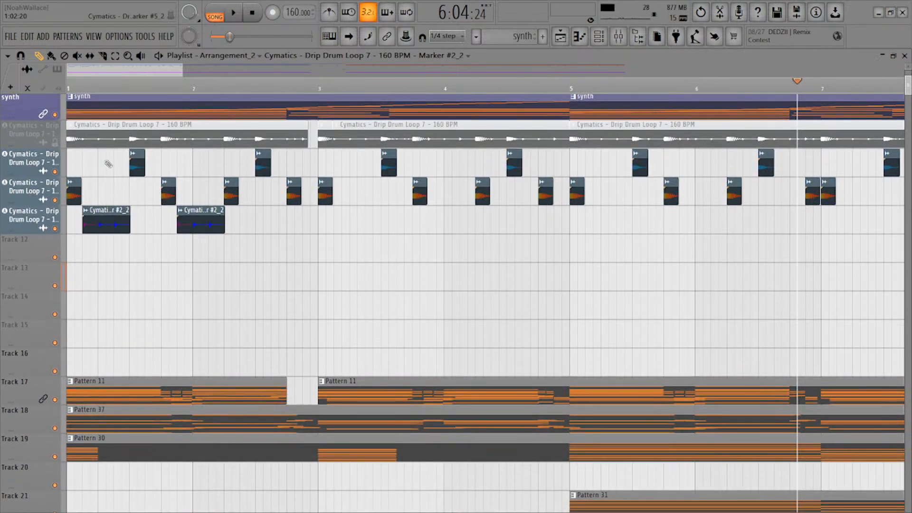
# Extend the first Pattern 11 clip on Track 17 to close the gap before bar 3, and audition that clip
pyautogui.scroll(-1, 241, 185)
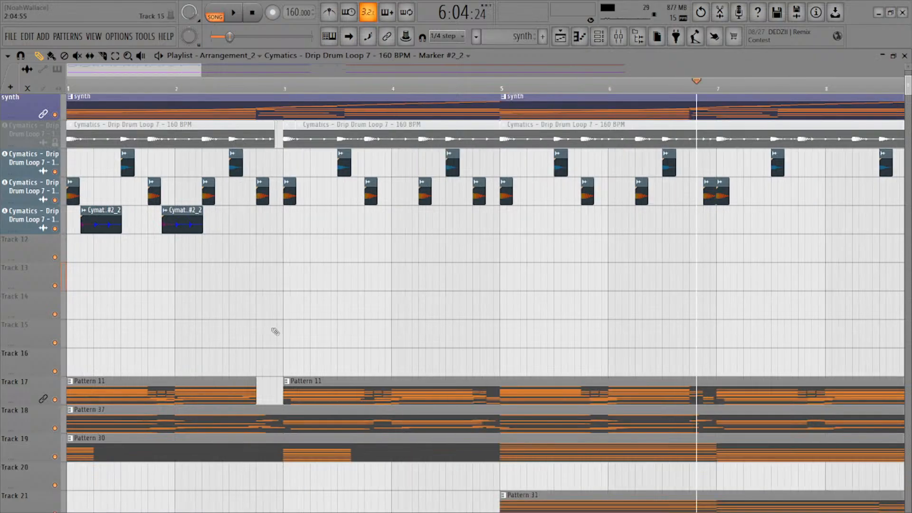
pyautogui.press('d')
pyautogui.press('p')
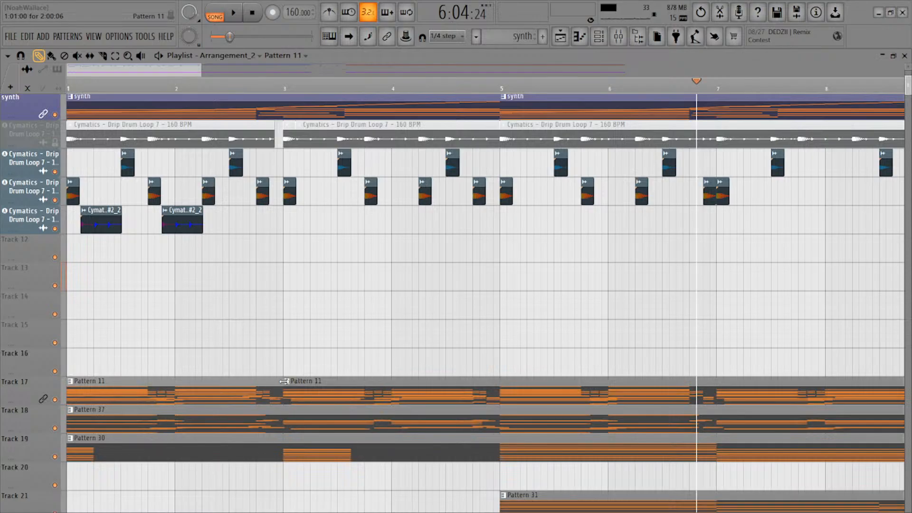
pyautogui.click(273, 391)
pyautogui.press('space')
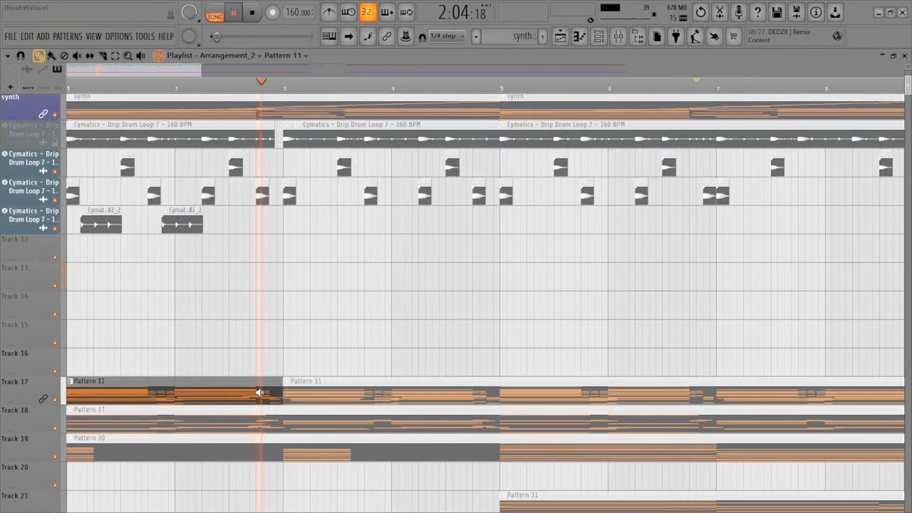
pyautogui.press('space')
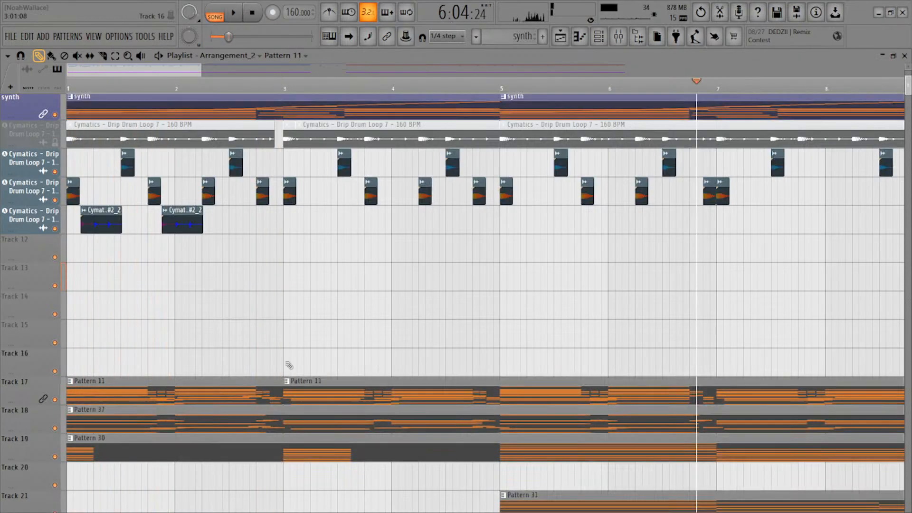
# Open Pattern 11 in the piano roll with the channel rack, and play the song to check its Kepler channels
pyautogui.doubleClick(116, 396)
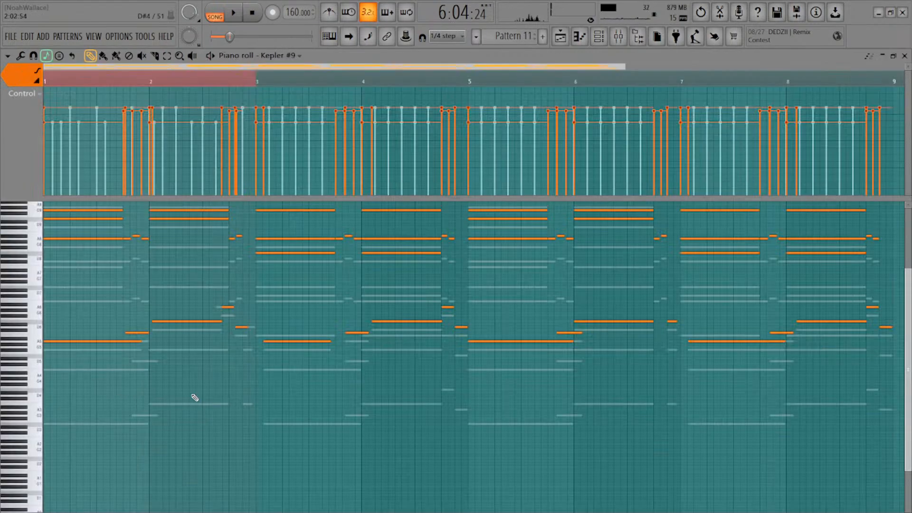
pyautogui.press('F6')
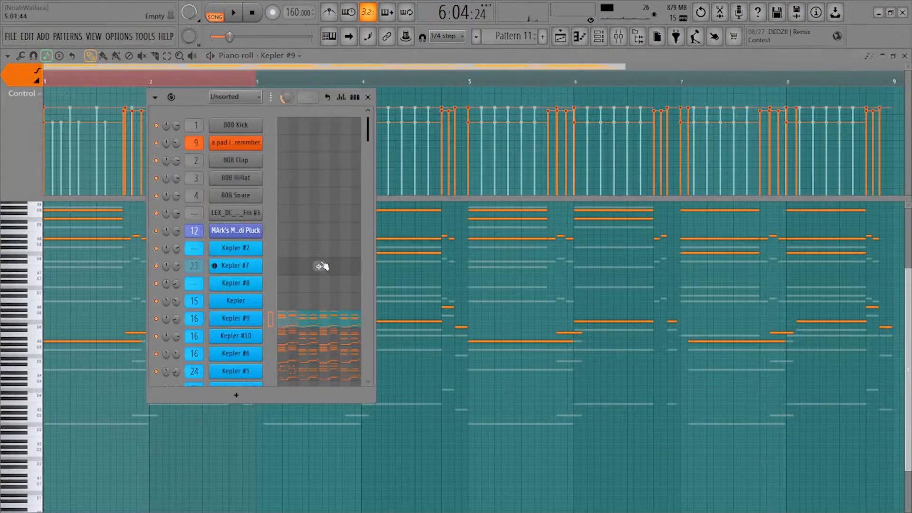
pyautogui.press('space')
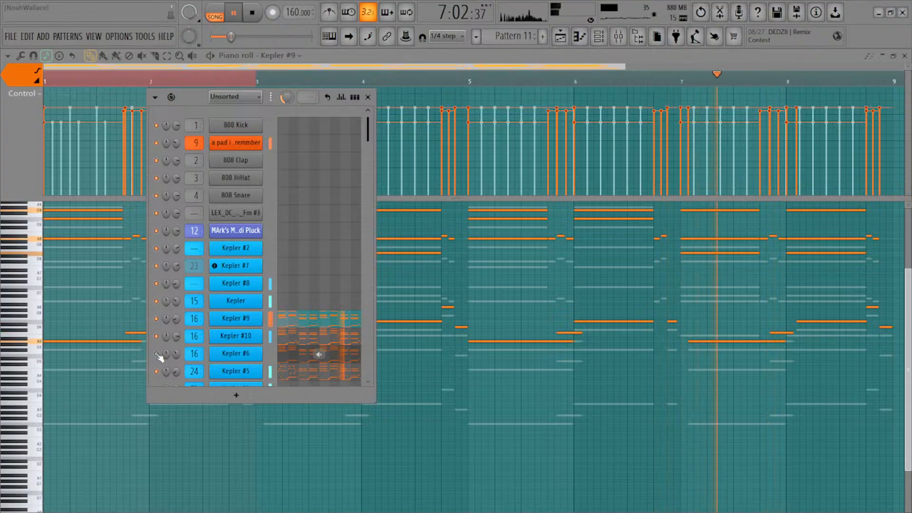
pyautogui.press('space')
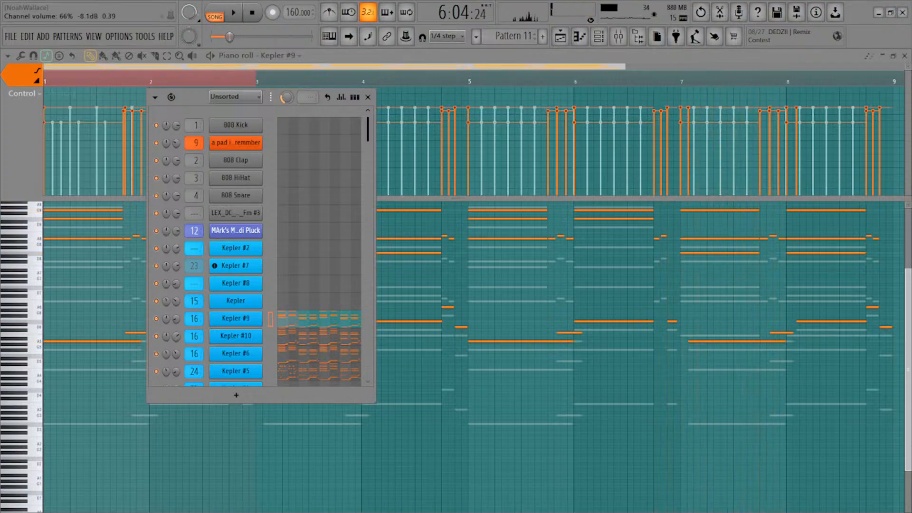
pyautogui.press('space')
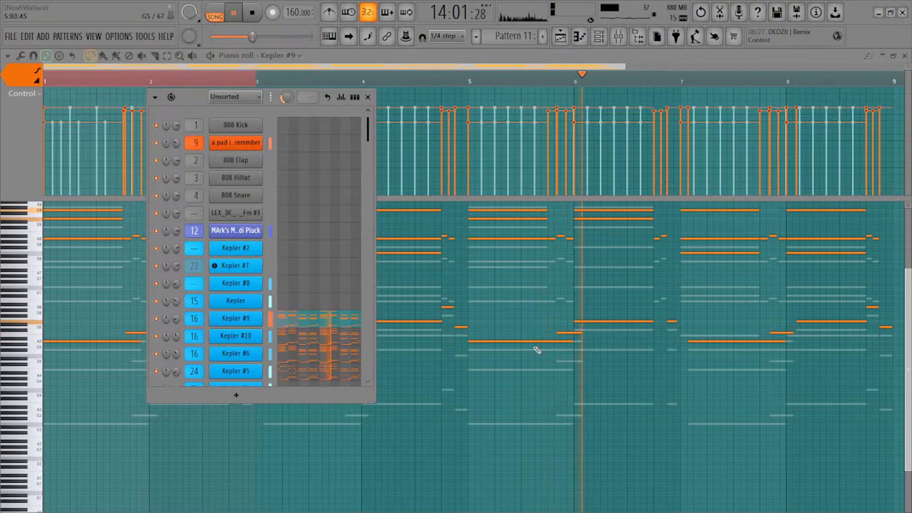
pyautogui.press('space')
pyautogui.press('space')
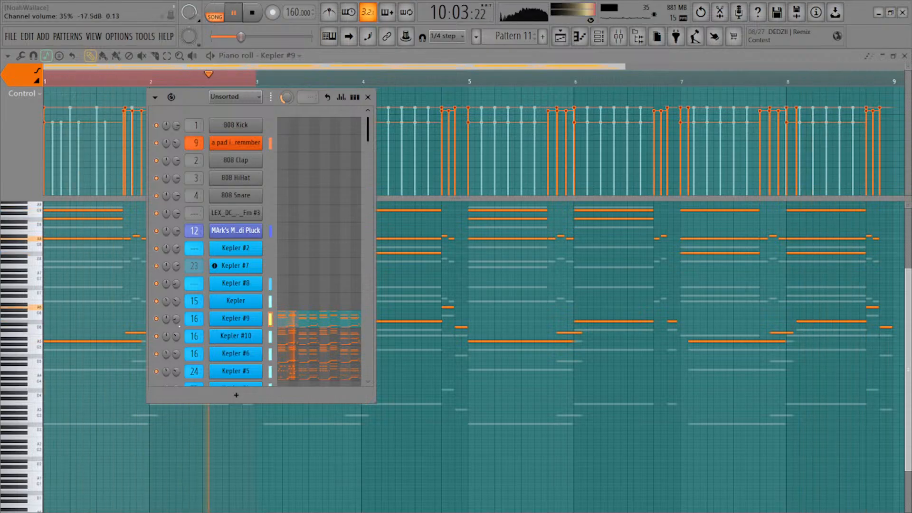
pyautogui.press('space')
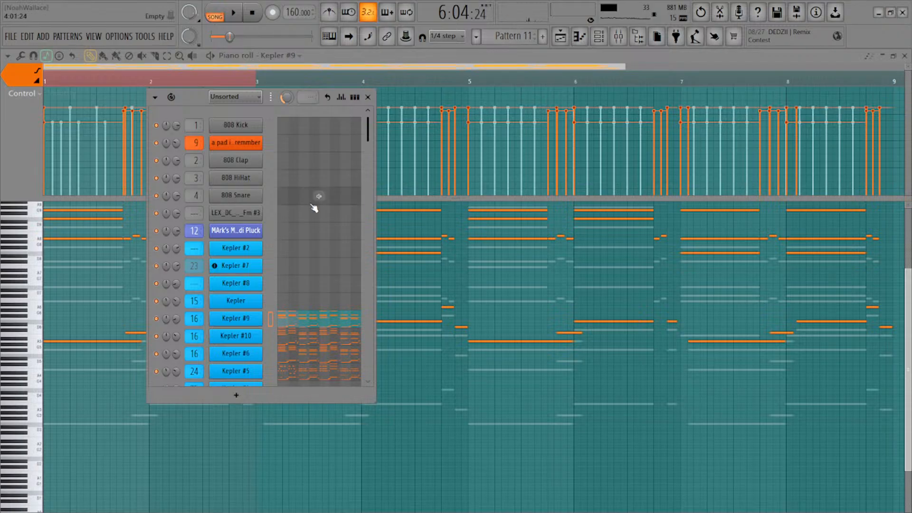
# Open the "We got a new sick 808 here" Sytrus channel from the channel rack and listen to the song
pyautogui.scroll(-5, 332, 211)
pyautogui.scroll(-8, 350, 213)
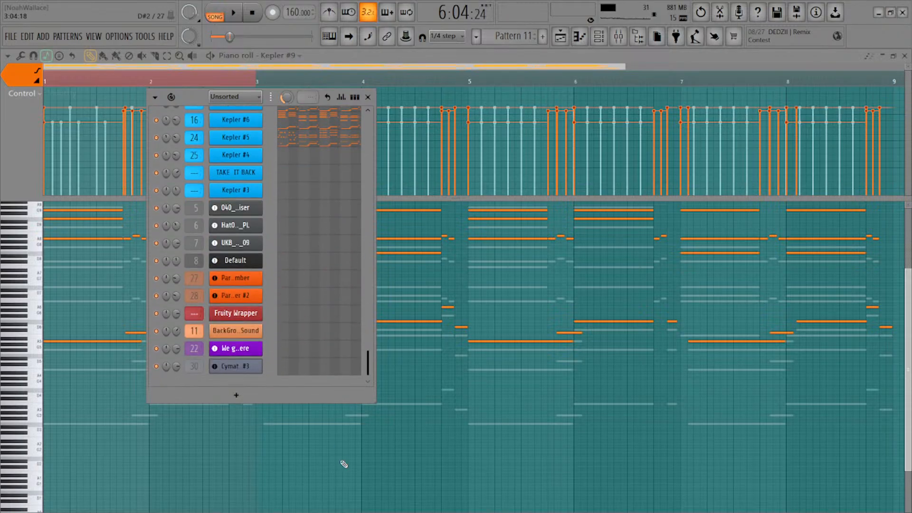
pyautogui.click(225, 349)
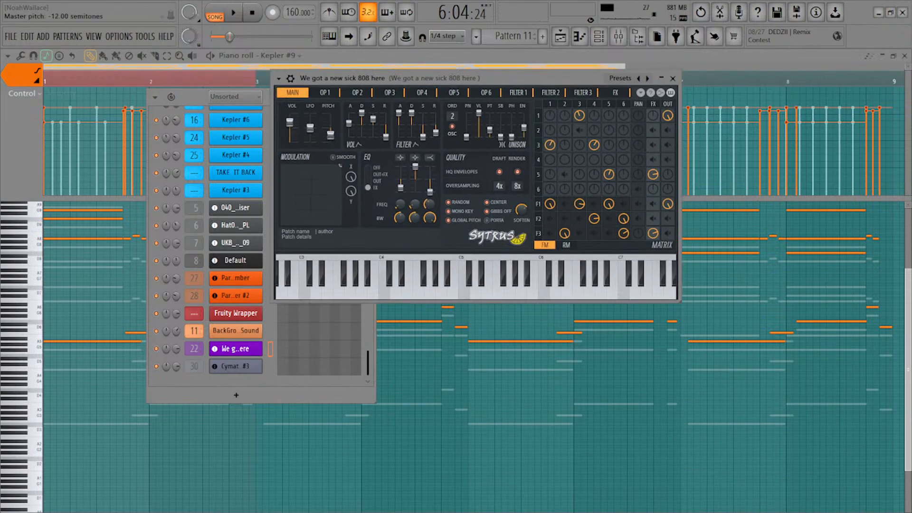
pyautogui.press('space')
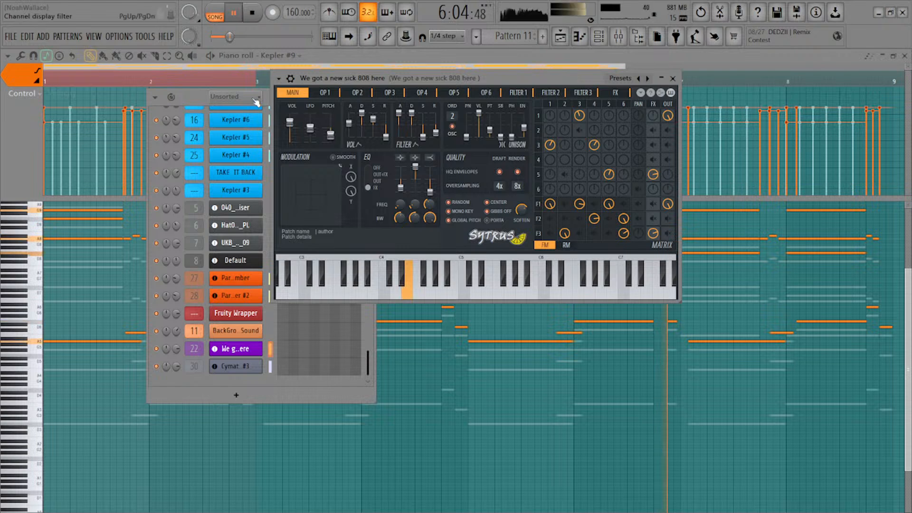
pyautogui.press('space')
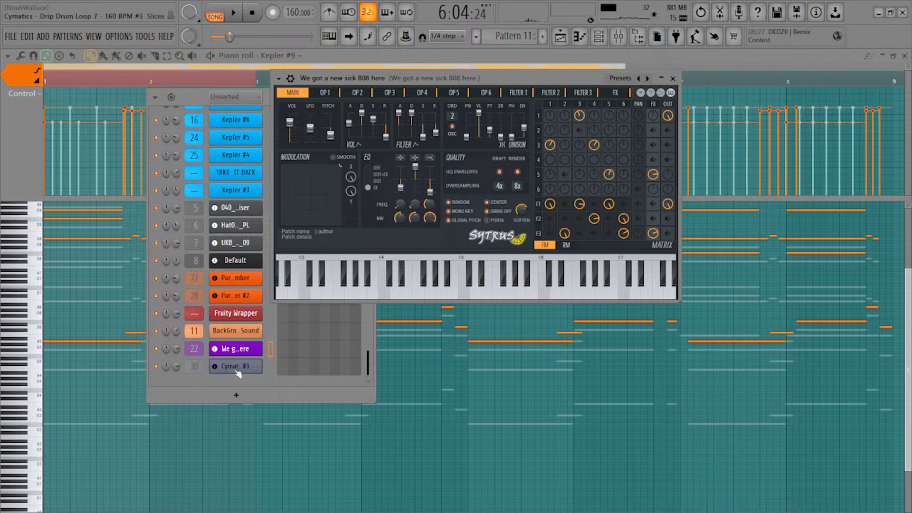
# Mute the Cymatics Drip Drum Loop 7 #3 Slicex channel, play the song and return to the playlist
pyautogui.click(157, 367)
pyautogui.press('space')
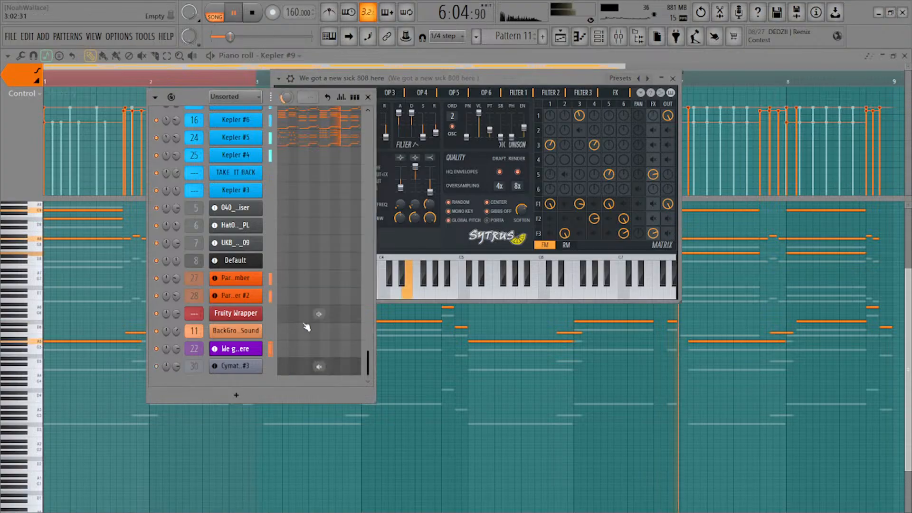
pyautogui.moveTo(436, 78); pyautogui.dragTo(541, 96)
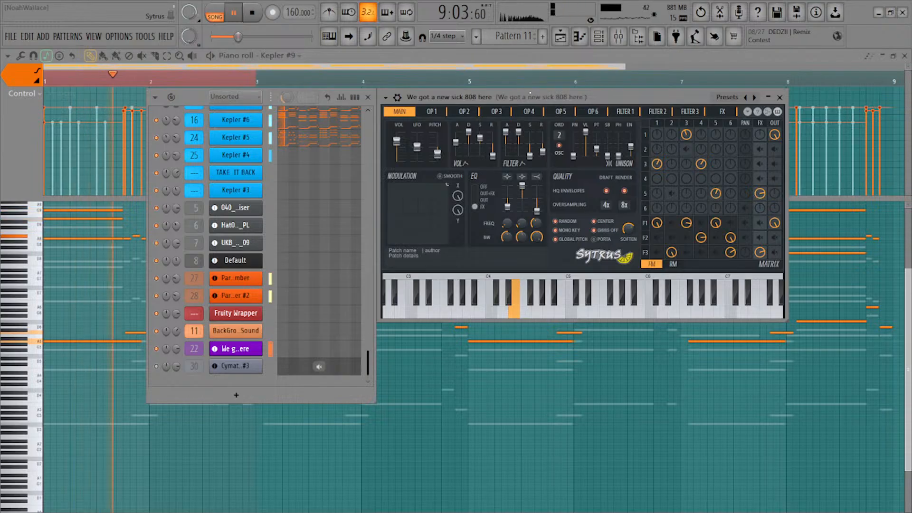
pyautogui.press('F5')
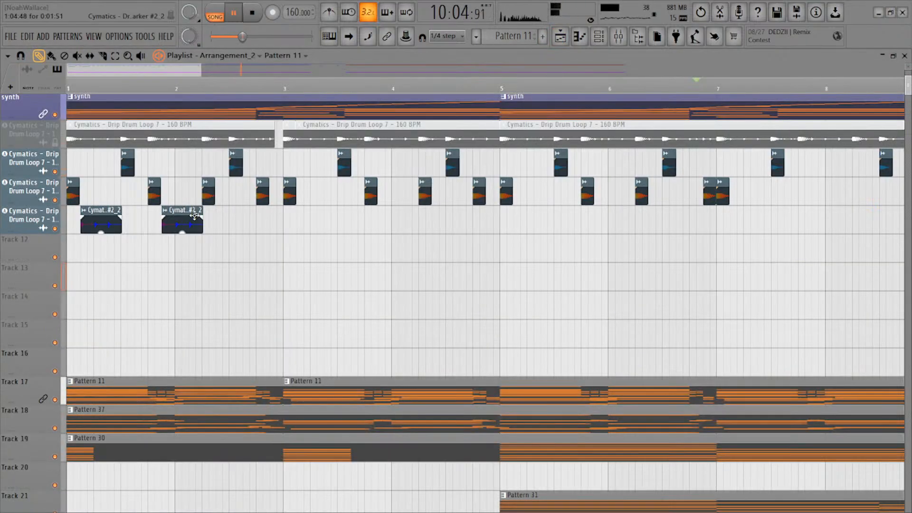
pyautogui.scroll(-4, 221, 259)
pyautogui.scroll(-1, 347, 248)
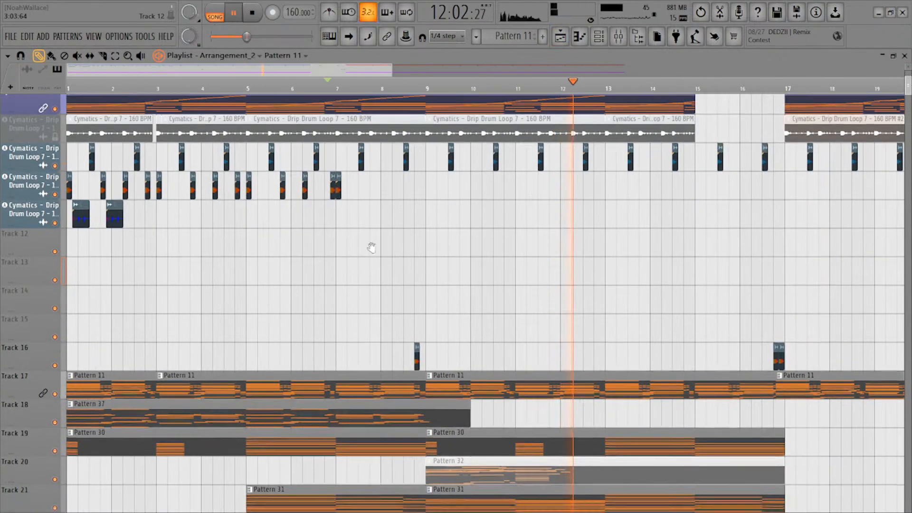
# Play the song from the start to check the arranged drum slices
pyautogui.press('space')
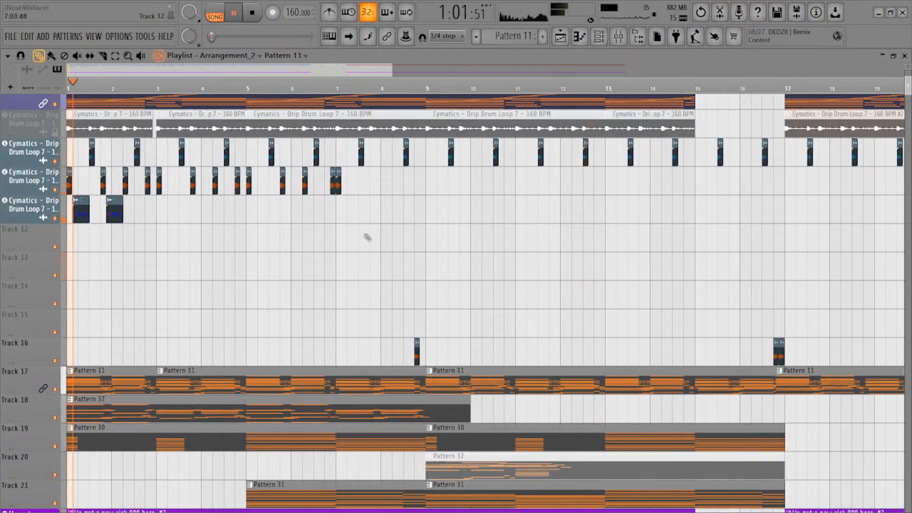
pyautogui.scroll(1, 203, 234)
pyautogui.moveTo(139, 239)
pyautogui.mouseDown()
pyautogui.moveTo(63, 211)
pyautogui.moveTo(172, 225)
pyautogui.moveTo(149, 226)
pyautogui.mouseUp()
pyautogui.rightClick(149, 225)
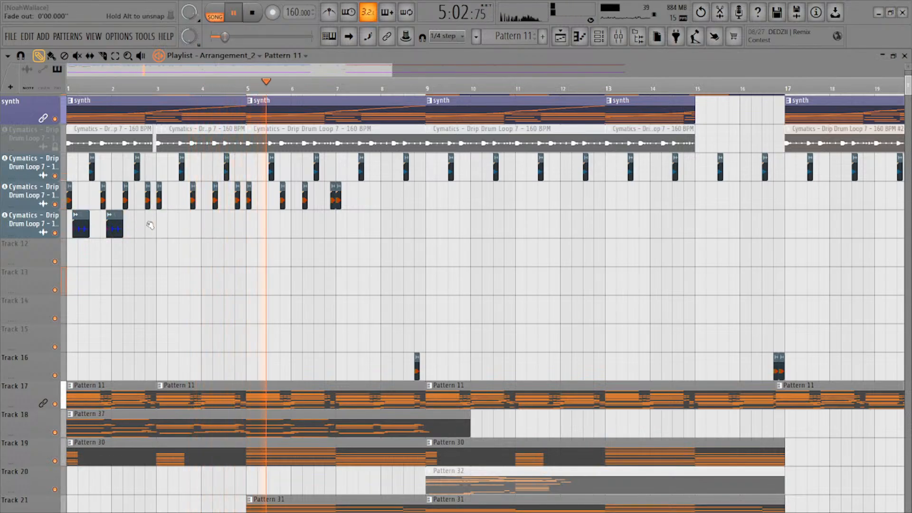
pyautogui.scroll(4, 446, 36)
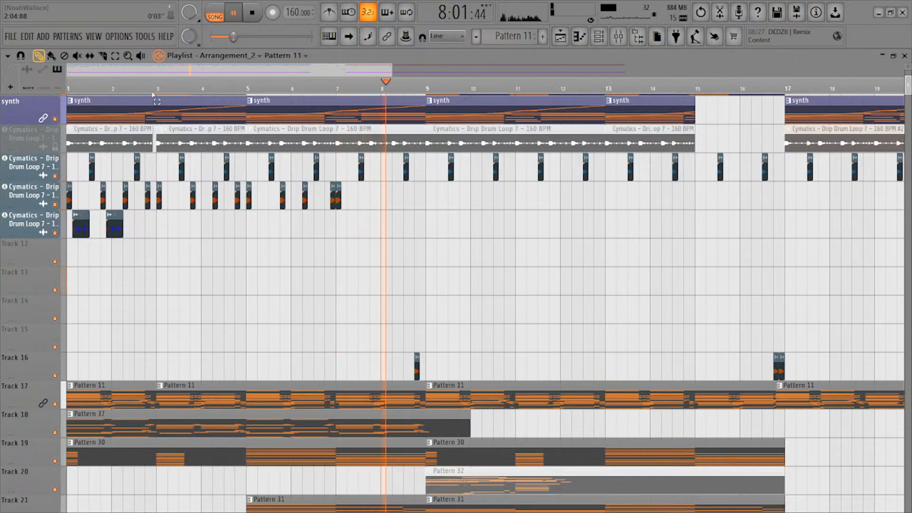
# Set the time range to bars 1–2 and add two more Marker #2_2 slices in bar 2 of the third drum track
pyautogui.moveTo(157, 89); pyautogui.dragTo(68, 89)
pyautogui.keyDown('ctrl'); pyautogui.click(210, 213); pyautogui.keyUp('ctrl')
pyautogui.click(130, 226)
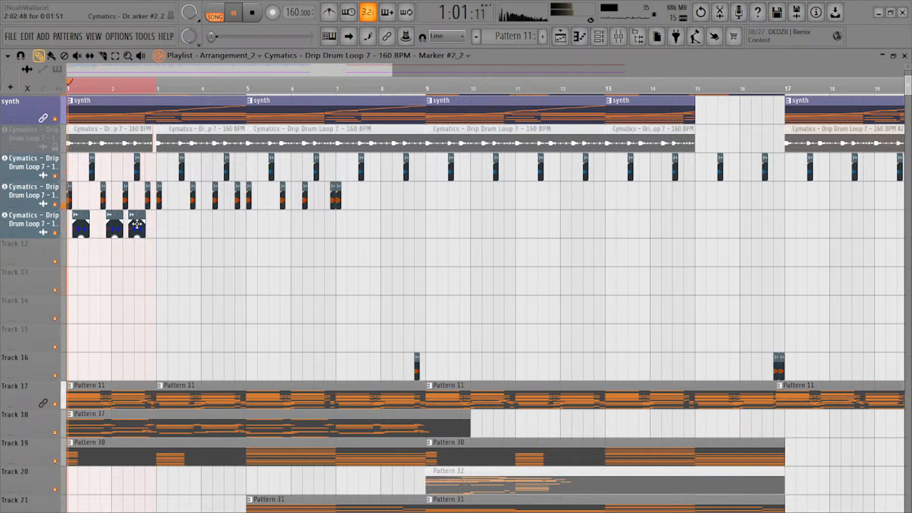
pyautogui.click(153, 224)
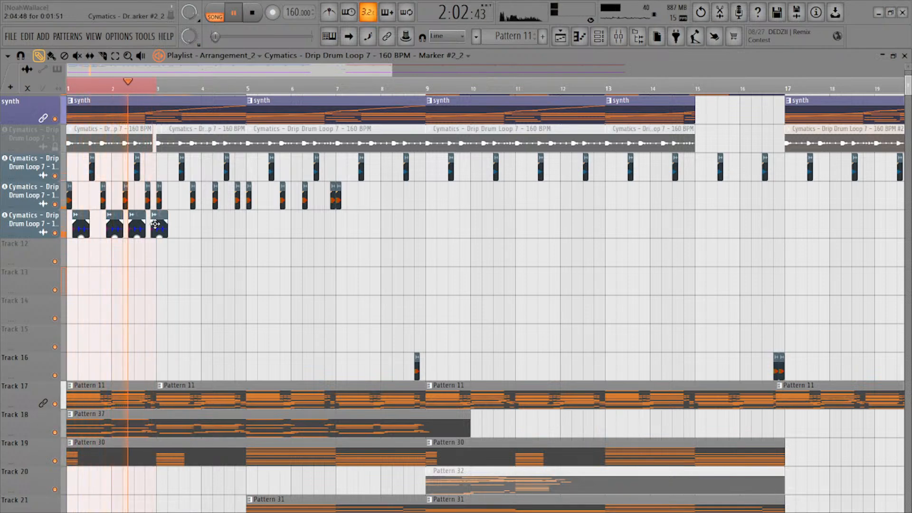
# Move the last Marker #2_2 slice against the previous one, cut it at bar 3 and delete the remainder
pyautogui.scroll(5, 159, 223)
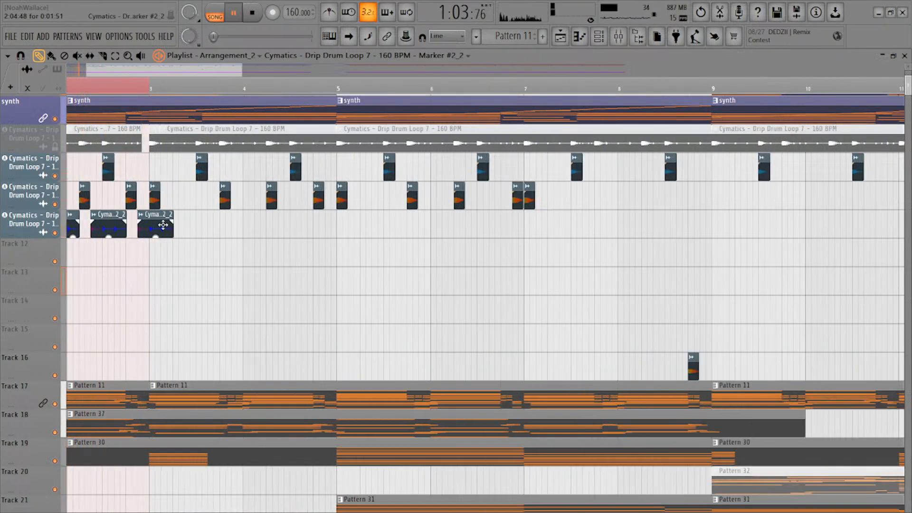
pyautogui.scroll(-1, 160, 224)
pyautogui.moveTo(276, 200); pyautogui.dragTo(258, 202)
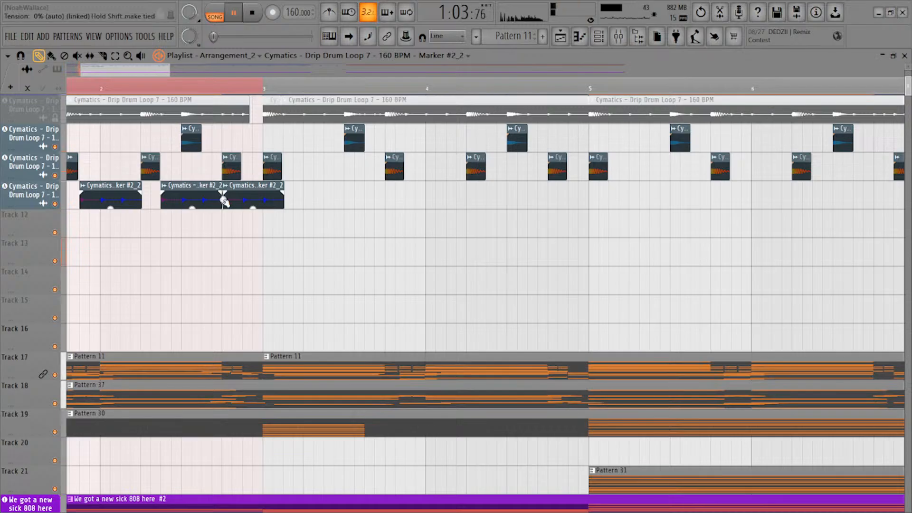
pyautogui.press('c')
pyautogui.click(266, 200)
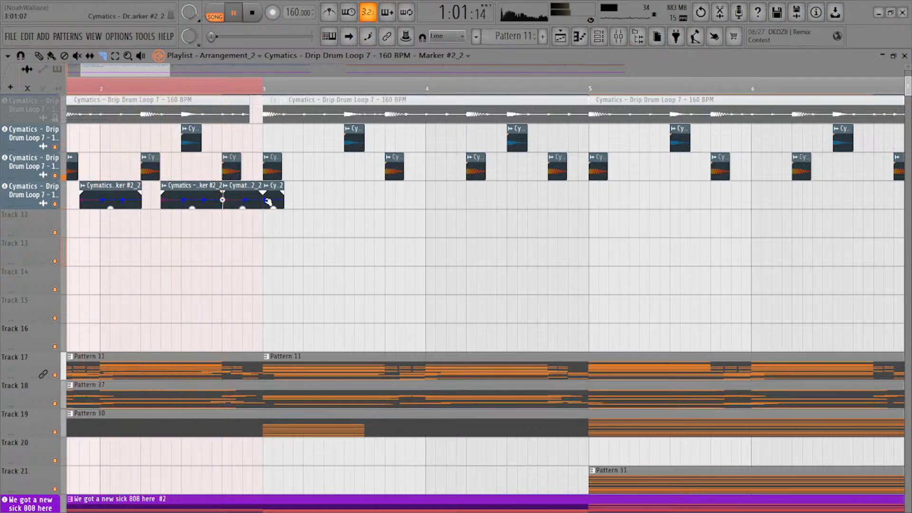
pyautogui.press('b')
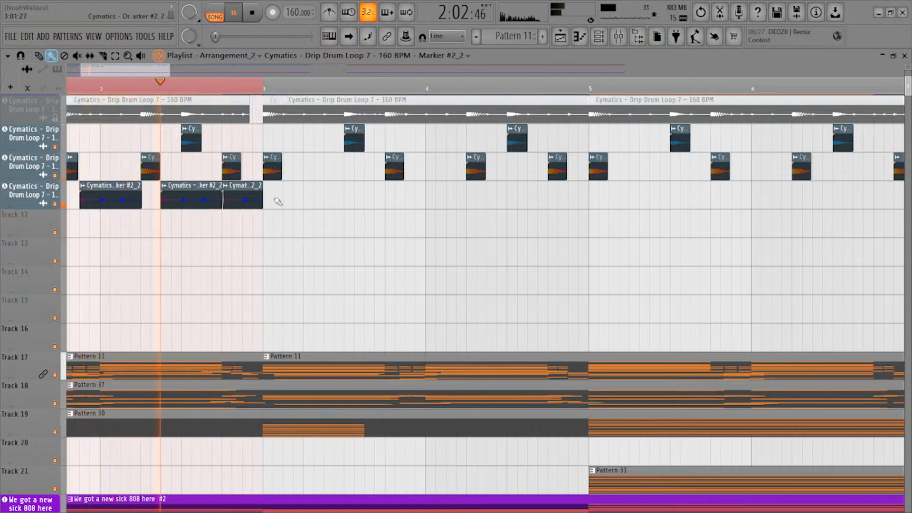
# Select all Marker #2_2 slices on the third drum track and duplicate the two-bar group repeatedly through bar 32
pyautogui.doubleClick(50, 200)
pyautogui.scroll(-4, 281, 210)
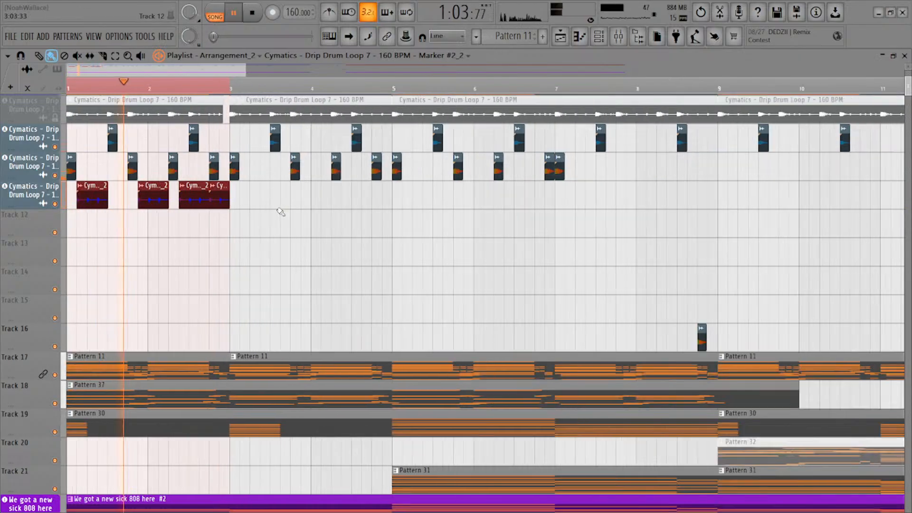
pyautogui.hotkey('ctrl', 'b')
pyautogui.hotkey('ctrl', 'b')
pyautogui.hotkey('ctrl', 'b')
pyautogui.hotkey('ctrl', 'b')
pyautogui.hotkey('ctrl', 'b')
pyautogui.hotkey('ctrl', 'b')
pyautogui.hotkey('ctrl', 'b')
pyautogui.hotkey('ctrl', 'b')
pyautogui.hotkey('ctrl', 'b')
pyautogui.hotkey('ctrl', 'b')
pyautogui.hotkey('ctrl', 'b')
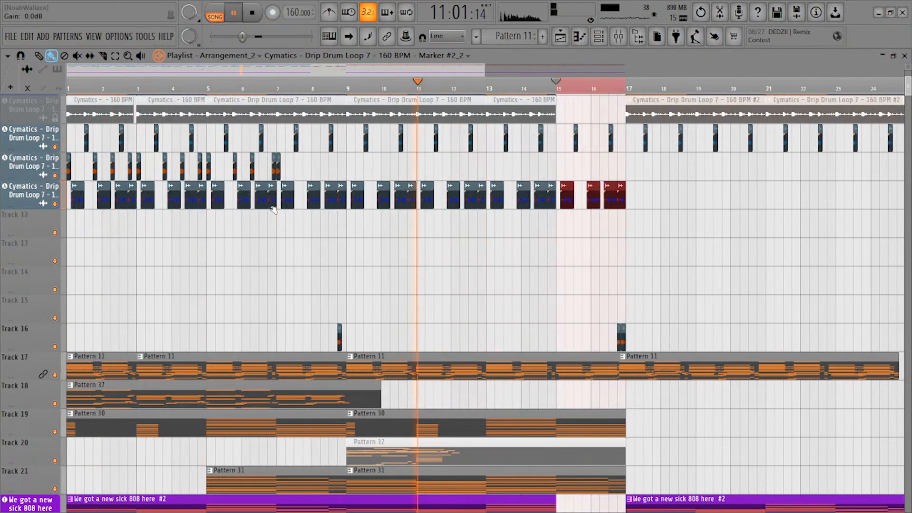
pyautogui.hotkey('ctrl', 'b')
pyautogui.hotkey('ctrl', 'b')
pyautogui.hotkey('ctrl', 'b')
pyautogui.hotkey('ctrl', 'b')
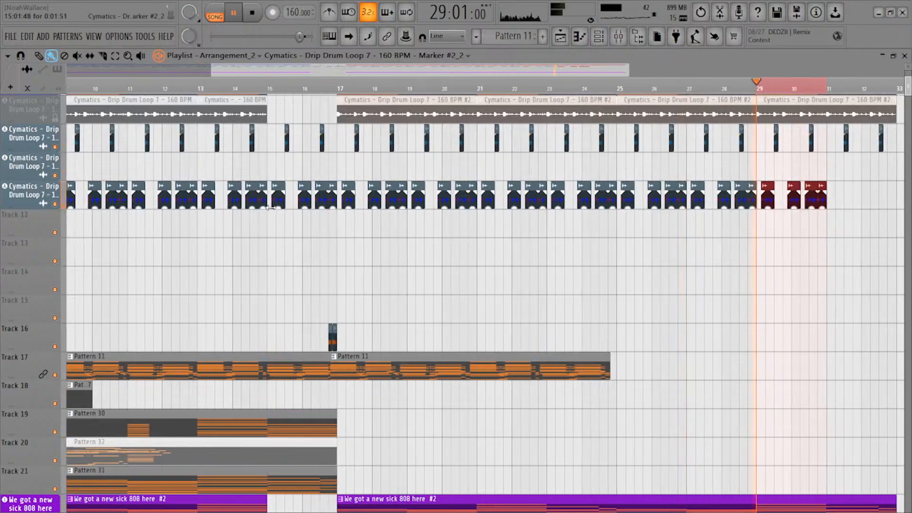
pyautogui.scroll(-3, 296, 209)
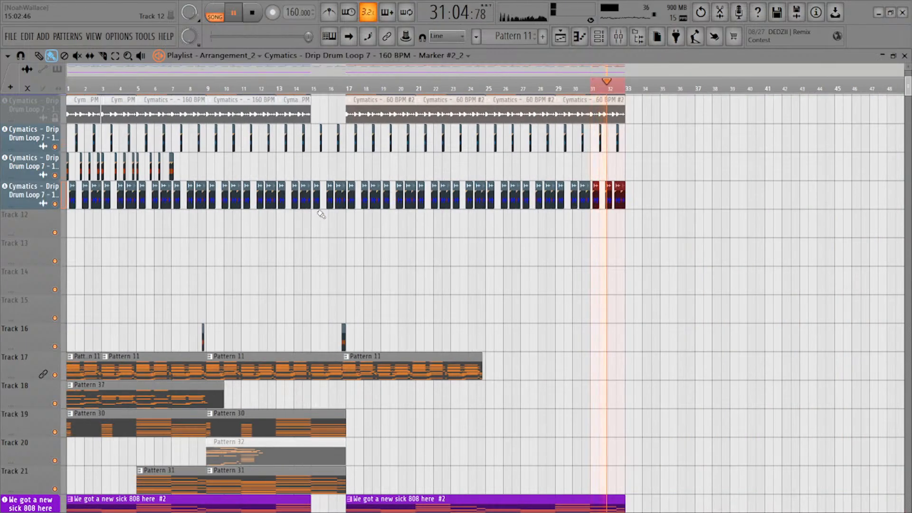
pyautogui.scroll(-3, 259, 227)
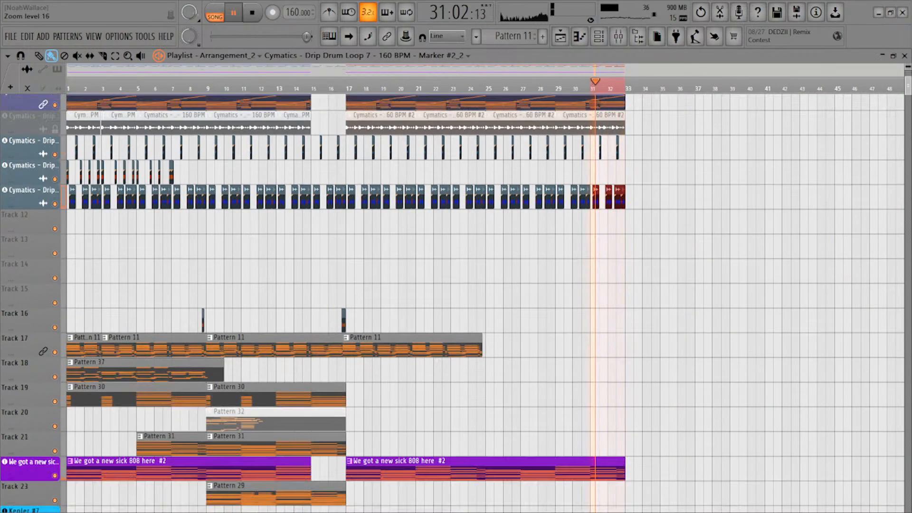
# Add Marker #1_2 slices on the second drum track at beat 4 of bar 7 and beat 2 of bar 8, playing from just before bar 7
pyautogui.scroll(-1, 274, 172)
pyautogui.scroll(5, 275, 172)
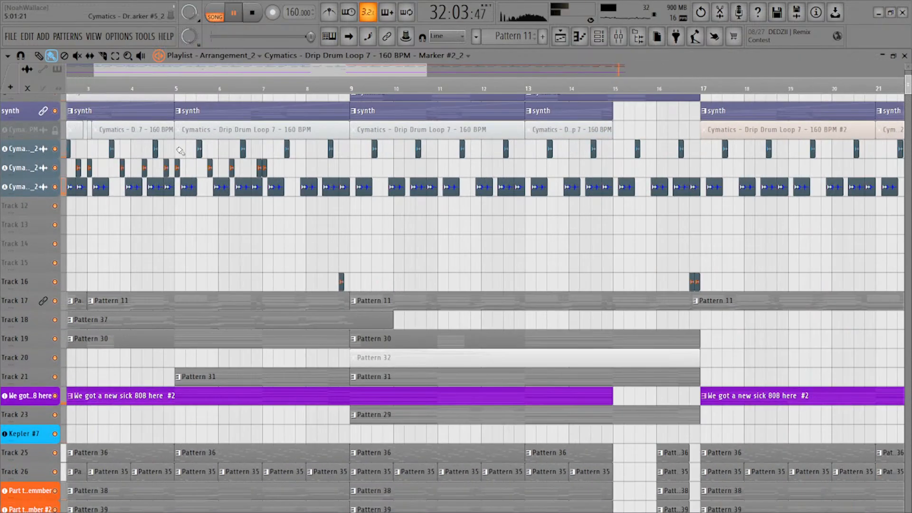
pyautogui.scroll(-1, 214, 151)
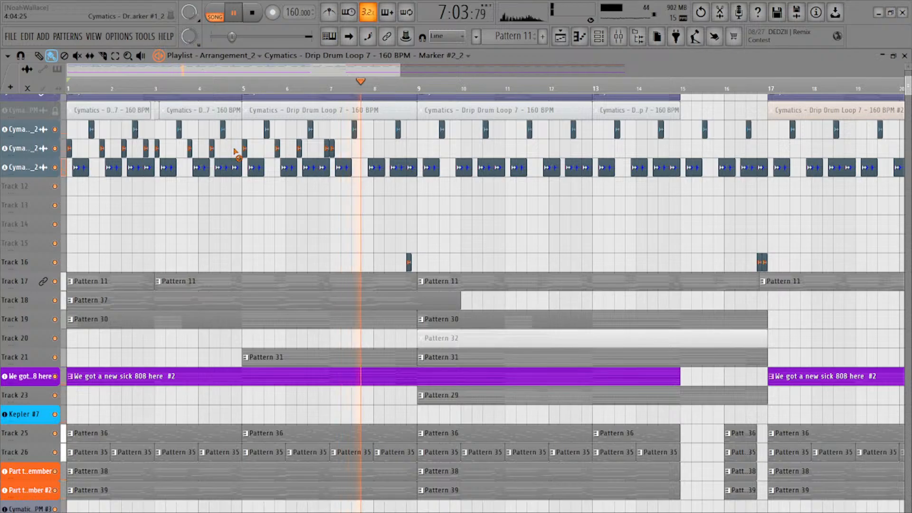
pyautogui.click(319, 85)
pyautogui.press('space')
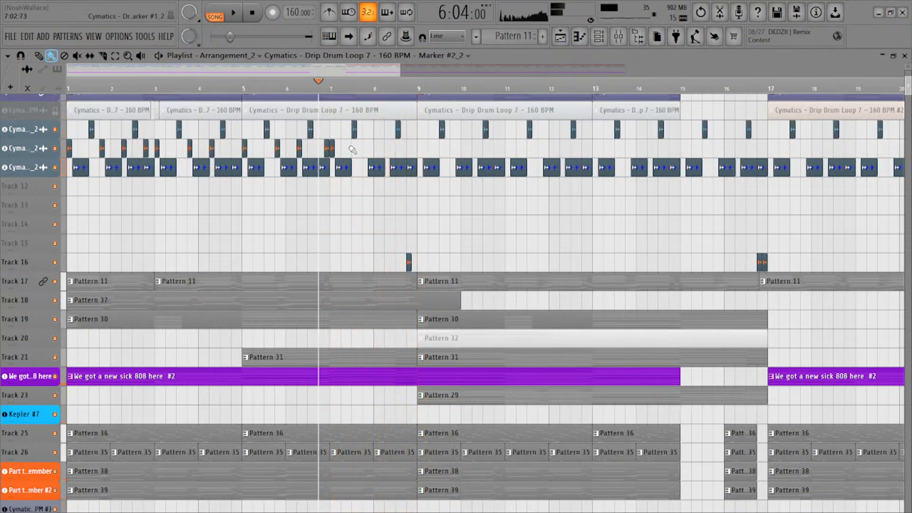
pyautogui.press('space')
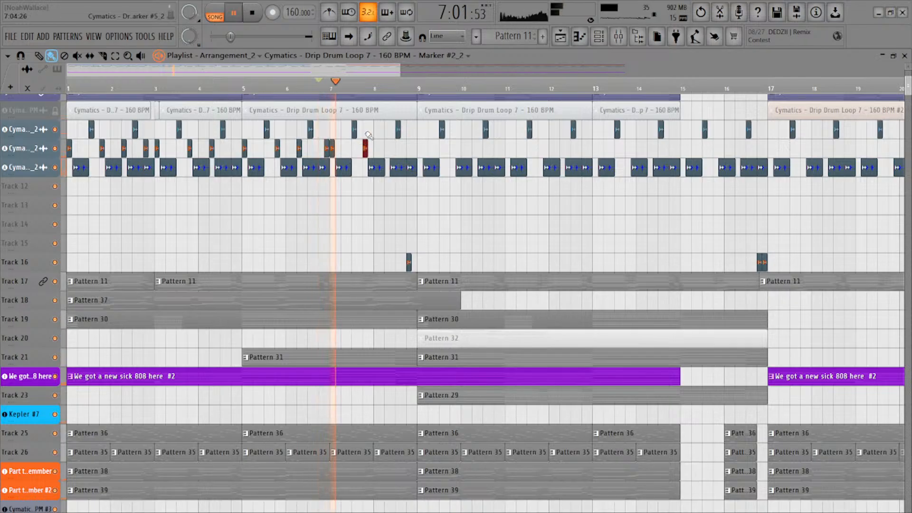
pyautogui.press('space')
pyautogui.click(386, 148)
pyautogui.press('space')
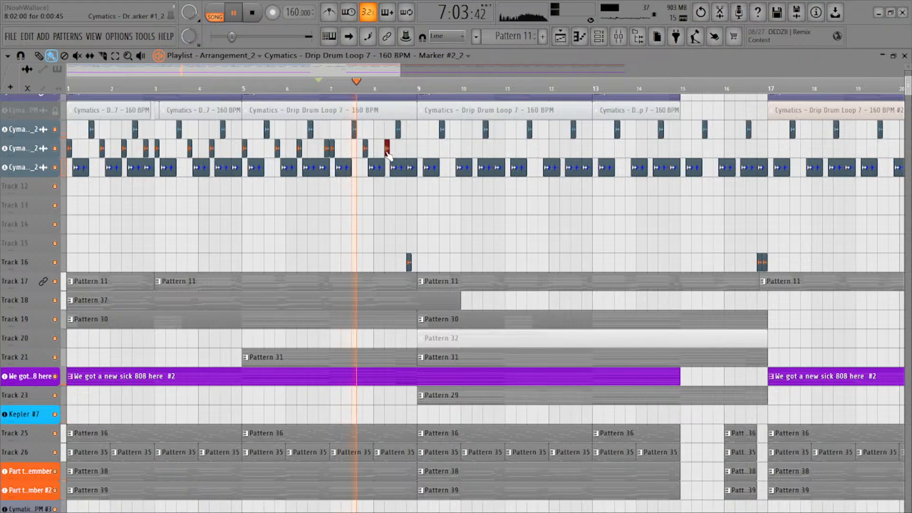
# Add another Marker #1_2 slice directly after the one in bar 8, shift both half a beat later and replay
pyautogui.scroll(4, 400, 151)
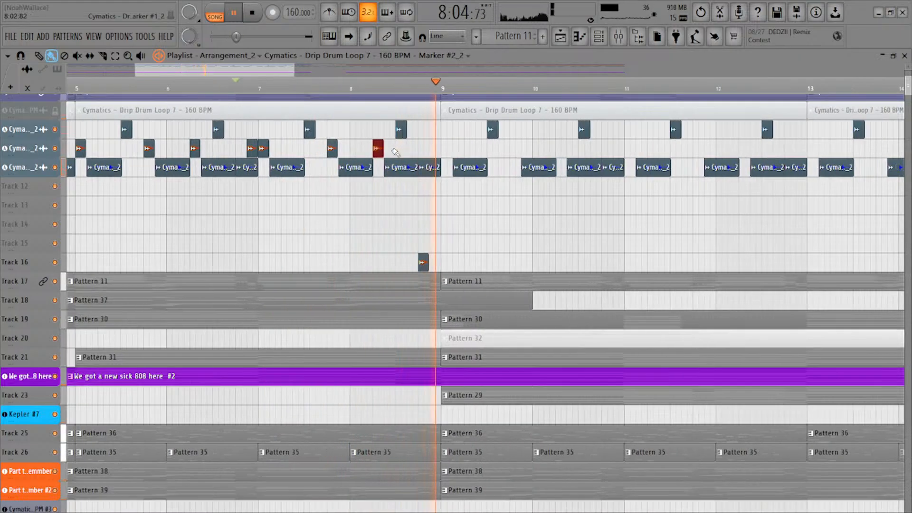
pyautogui.press('space')
pyautogui.press('space')
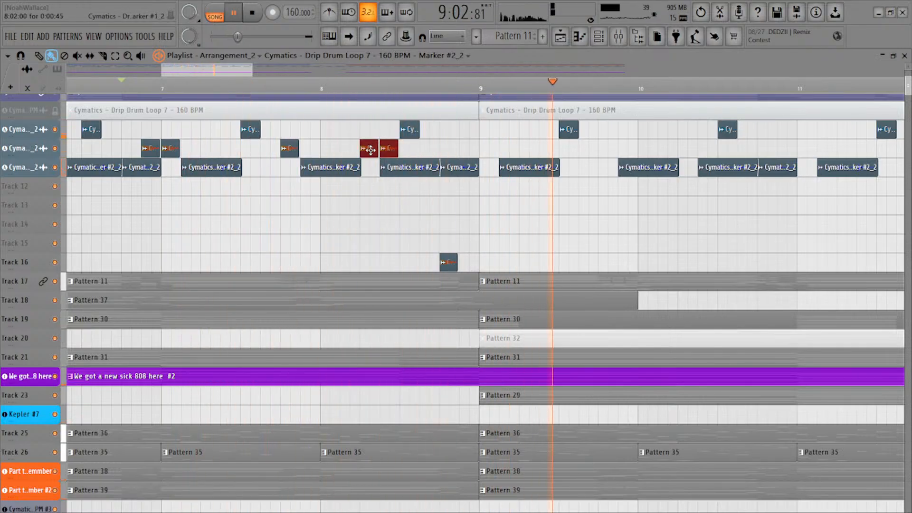
pyautogui.press('space')
pyautogui.moveTo(379, 149); pyautogui.dragTo(387, 153)
pyautogui.press('space')
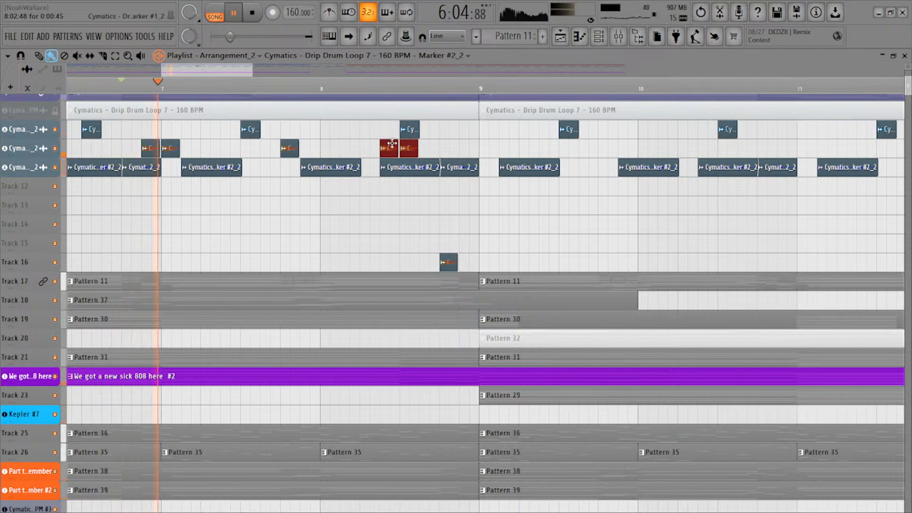
# Move the first of the two adjoining bar 8 slices back to beat 2 and replay the passage
pyautogui.scroll(-3, 391, 144)
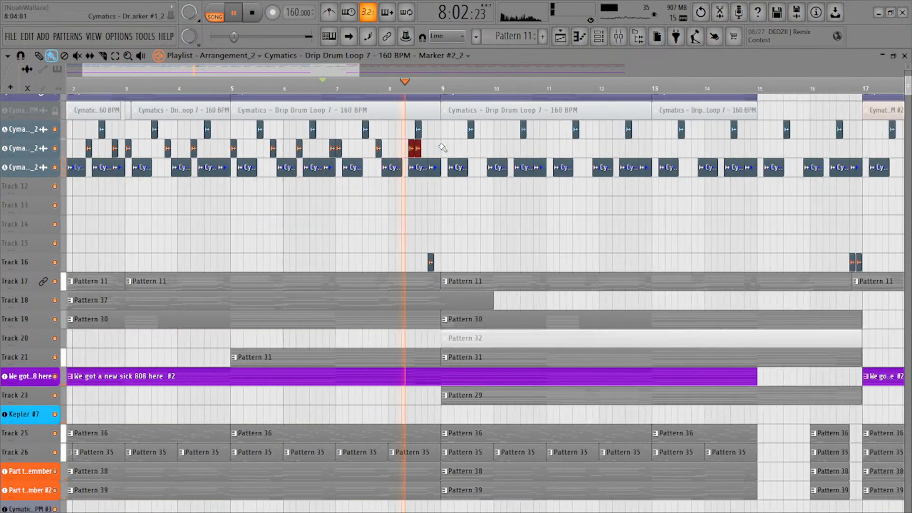
pyautogui.scroll(2, 419, 151)
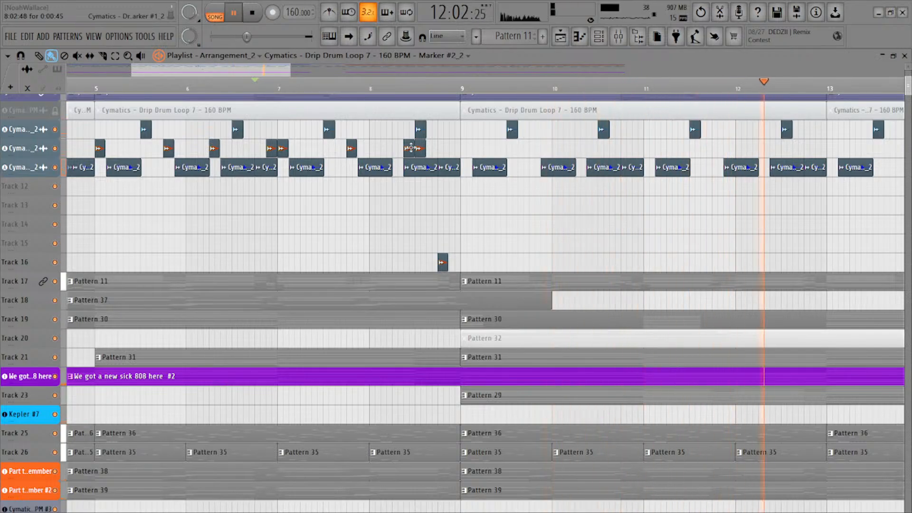
pyautogui.moveTo(411, 151); pyautogui.dragTo(401, 151)
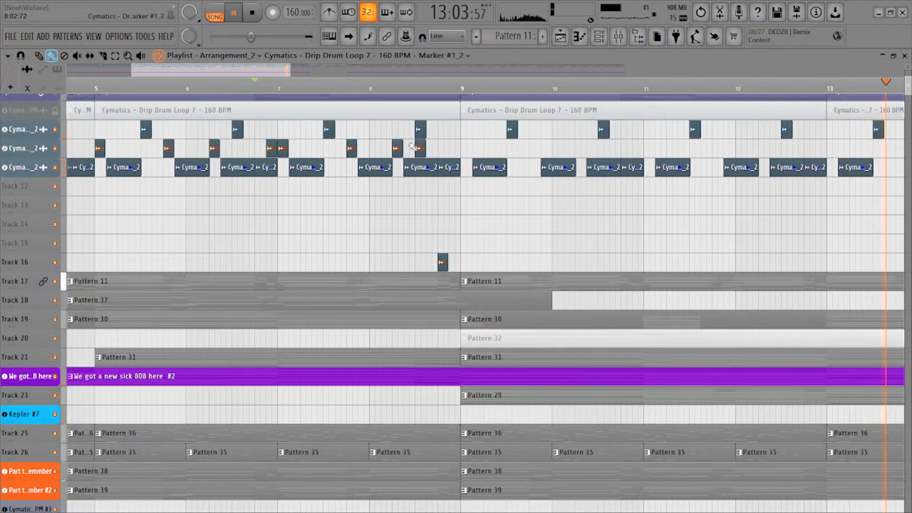
pyautogui.press('space')
pyautogui.press('space')
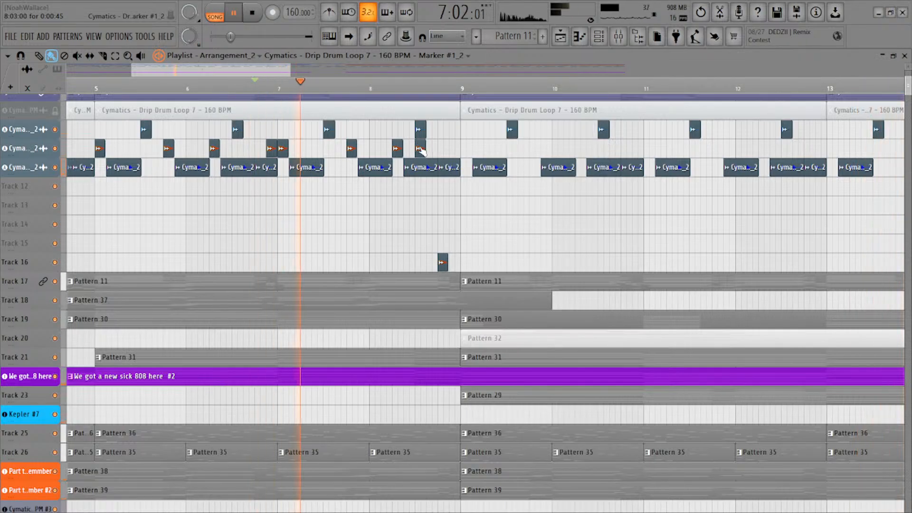
# Move the second Marker #1_2 slice in bar 8 half a beat later and clear the Track 16 slice before bar 9
pyautogui.scroll(4, 423, 151)
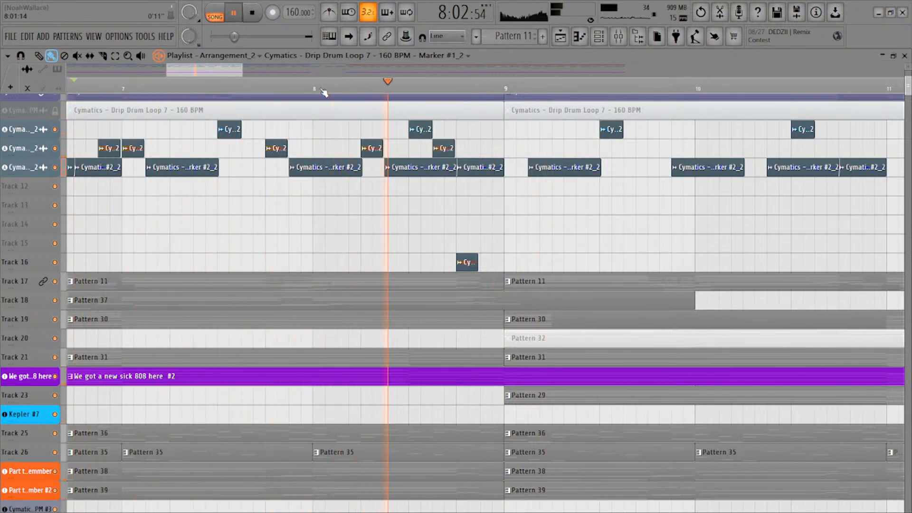
pyautogui.press('space')
pyautogui.scroll(1, 452, 252)
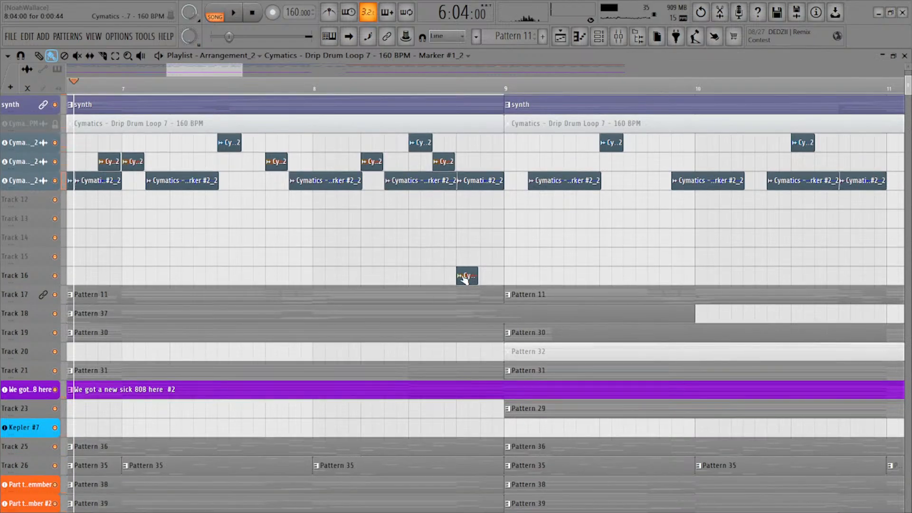
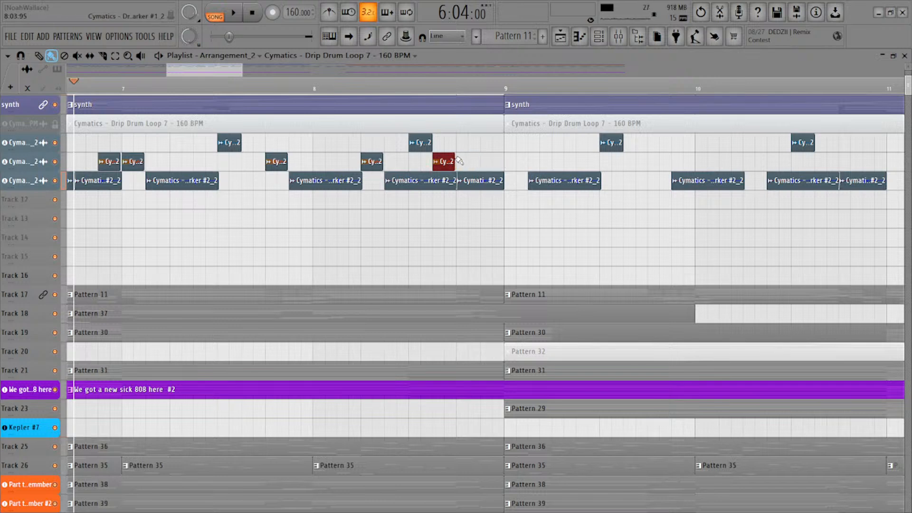
# Try to duplicate the slices on the second drum track
pyautogui.scroll(-5, 464, 159)
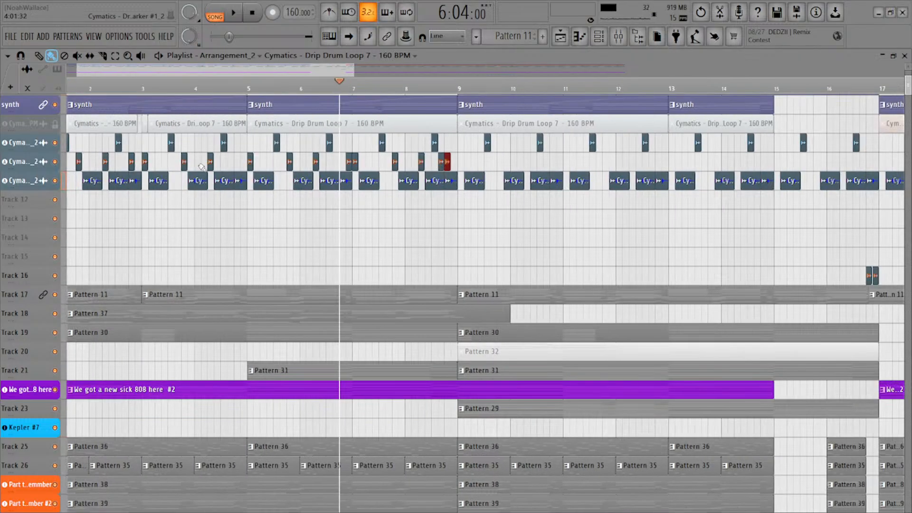
pyautogui.hotkey('ctrl', 'b')
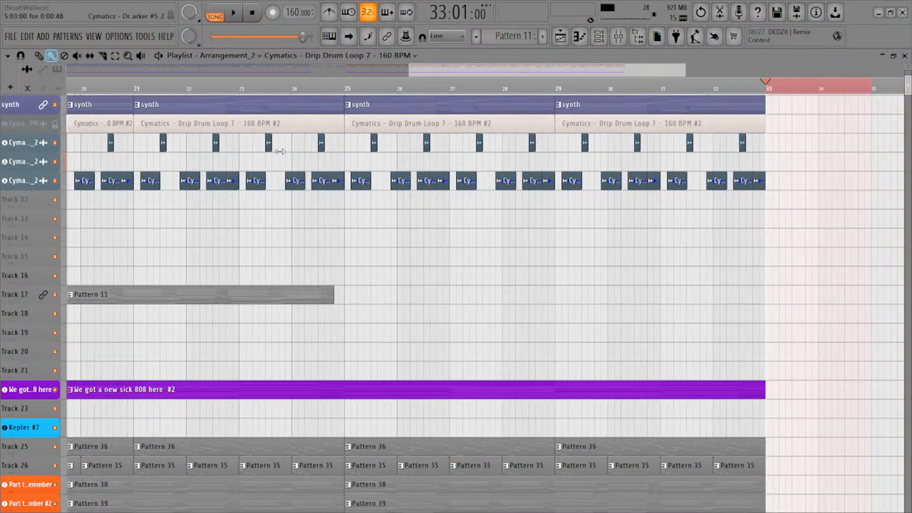
pyautogui.scroll(-5, 424, 151)
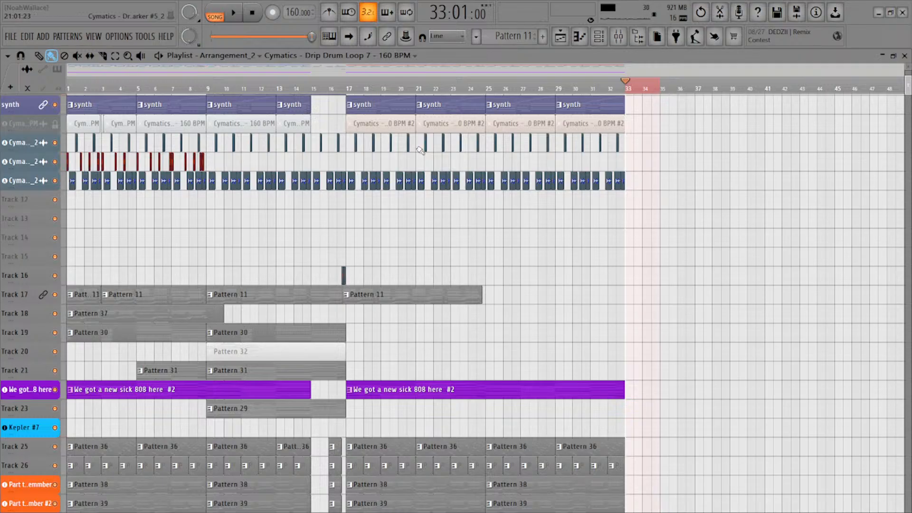
# Set the time range to bars 1–8, select the second drum track's slices and duplicate them into bars 9–16
pyautogui.click(38, 161)
pyautogui.scroll(3, 192, 142)
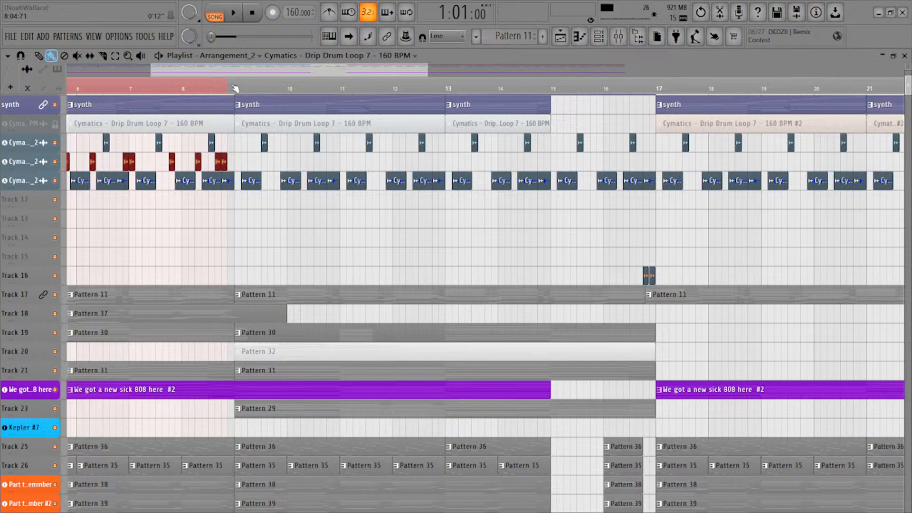
pyautogui.moveTo(236, 88); pyautogui.dragTo(239, 89)
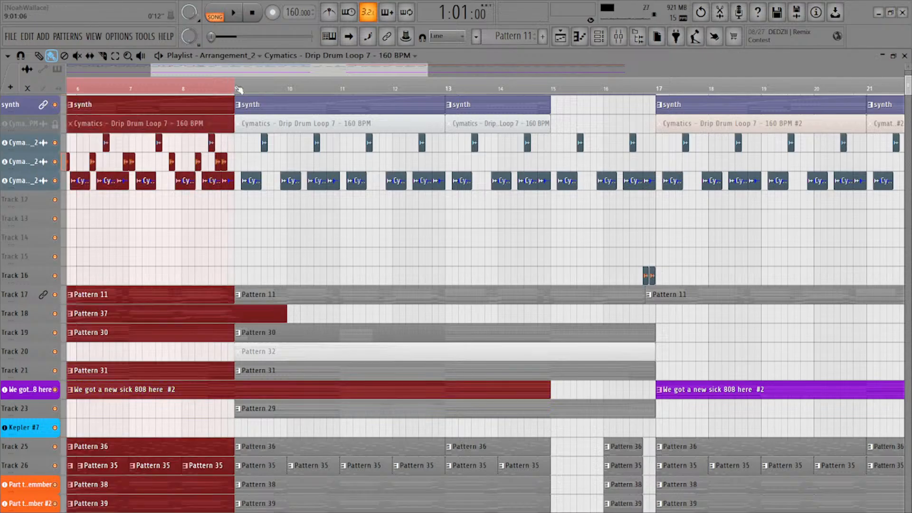
pyautogui.click(33, 164)
pyautogui.hotkey('ctrl', 'b')
pyautogui.scroll(-3, 319, 166)
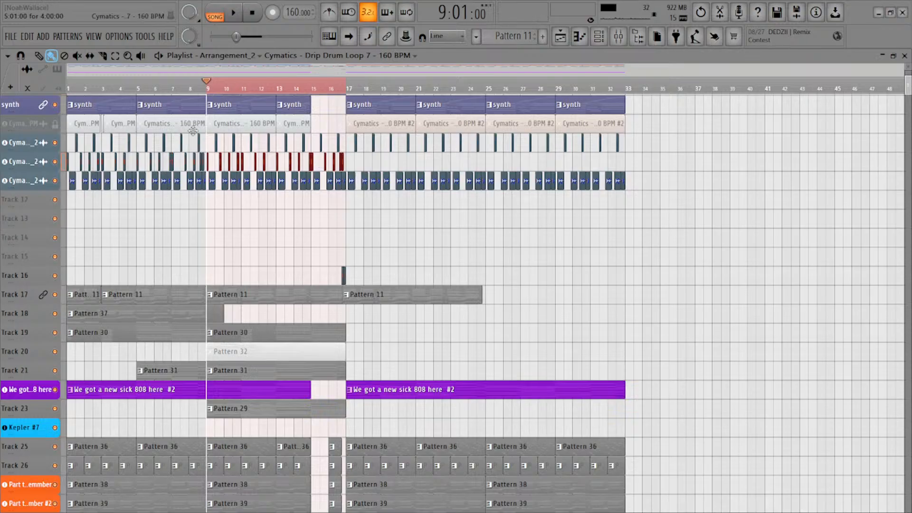
# Set the time range to bars 1–16, select the second drum track's slices and duplicate them into bars 17–32
pyautogui.click(32, 165)
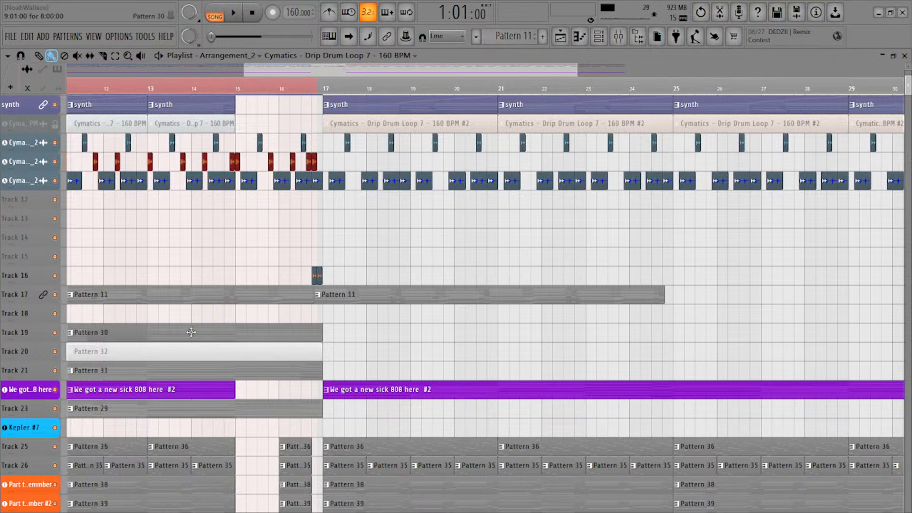
pyautogui.moveTo(320, 91); pyautogui.dragTo(324, 91)
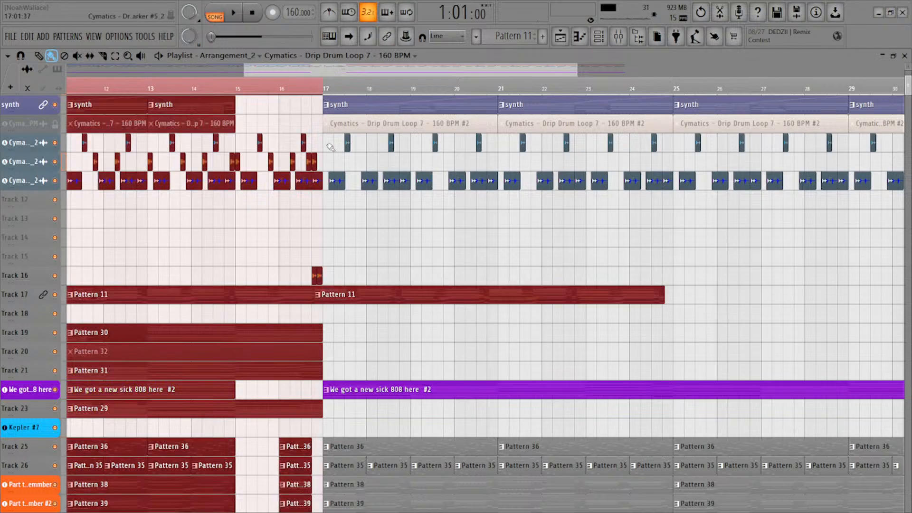
pyautogui.doubleClick(28, 162)
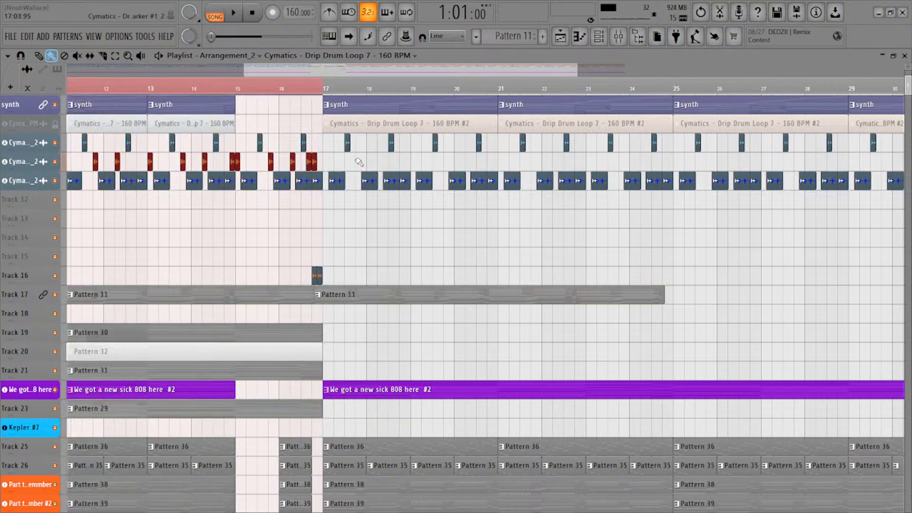
pyautogui.hotkey('ctrl', 'b')
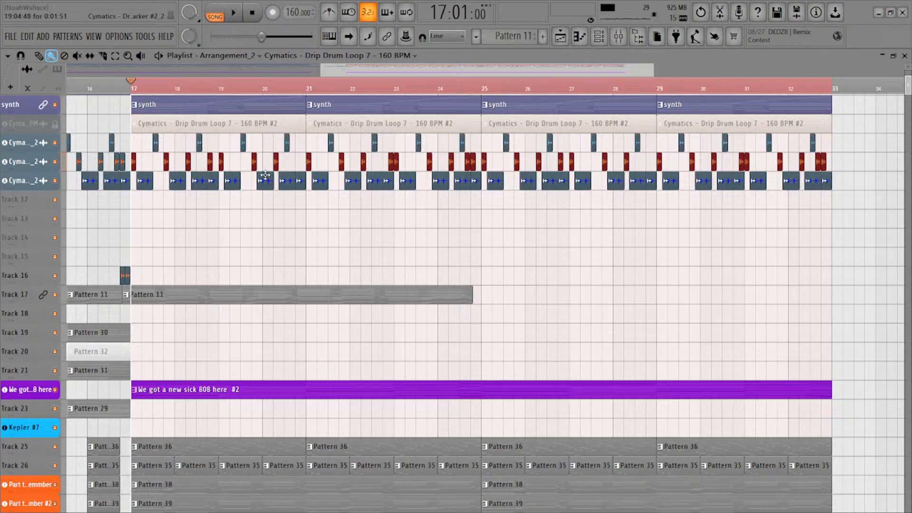
# Select the slices in bars 15–16 on the three drum tracks and mute them
pyautogui.scroll(-3, 266, 174)
pyautogui.scroll(-3, 335, 159)
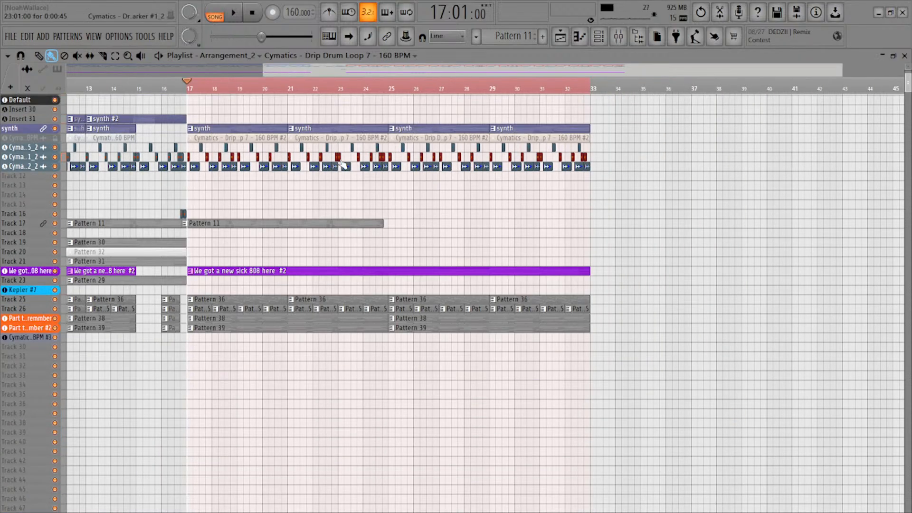
pyautogui.scroll(5, 207, 166)
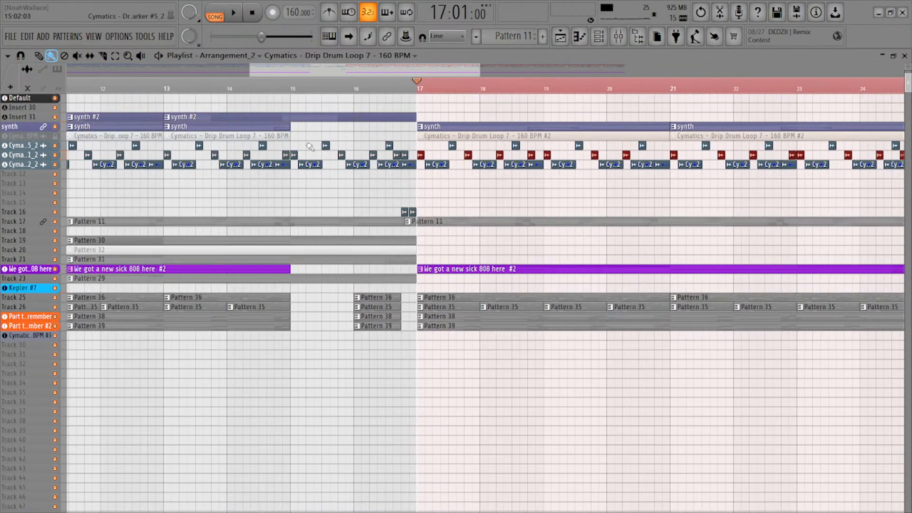
pyautogui.scroll(3, 313, 147)
pyautogui.scroll(3, 314, 149)
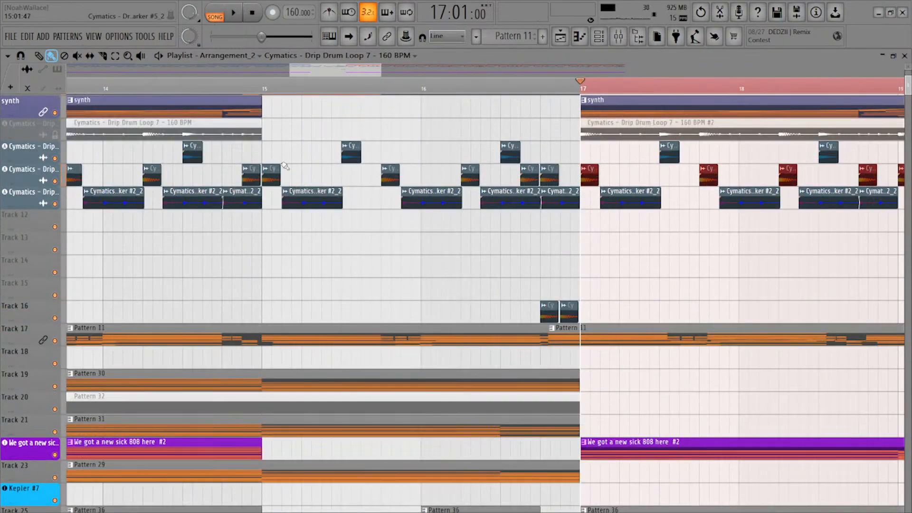
pyautogui.moveTo(566, 119); pyautogui.dragTo(275, 251)
pyautogui.hotkey('ctrl', 't')
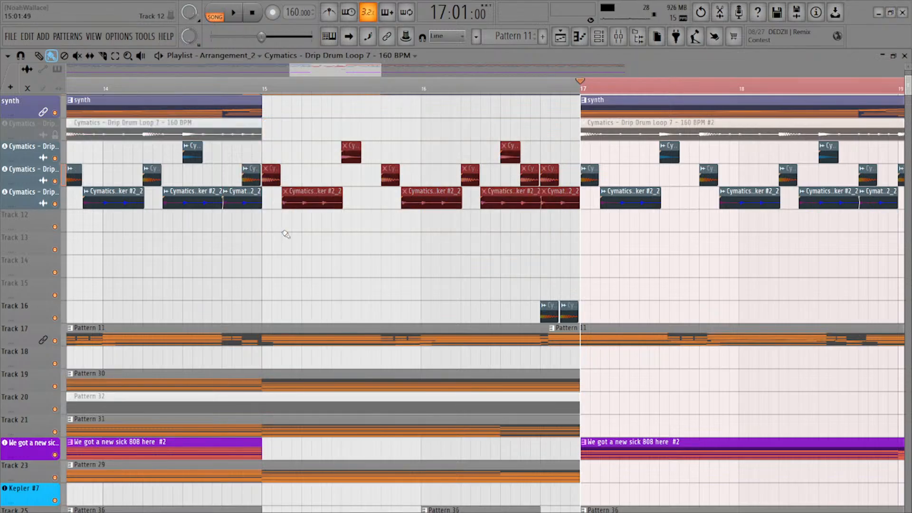
pyautogui.hotkey('ctrl', 'd')
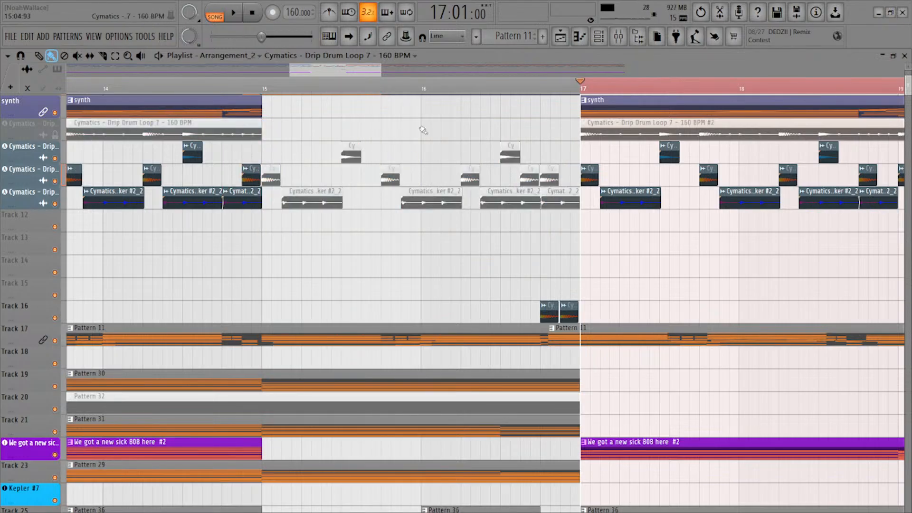
# Try unmuting the bar 15–16 slices on the three drum tracks, and undo the change
pyautogui.moveTo(561, 118); pyautogui.dragTo(272, 234)
pyautogui.hotkey('alt', 'm')
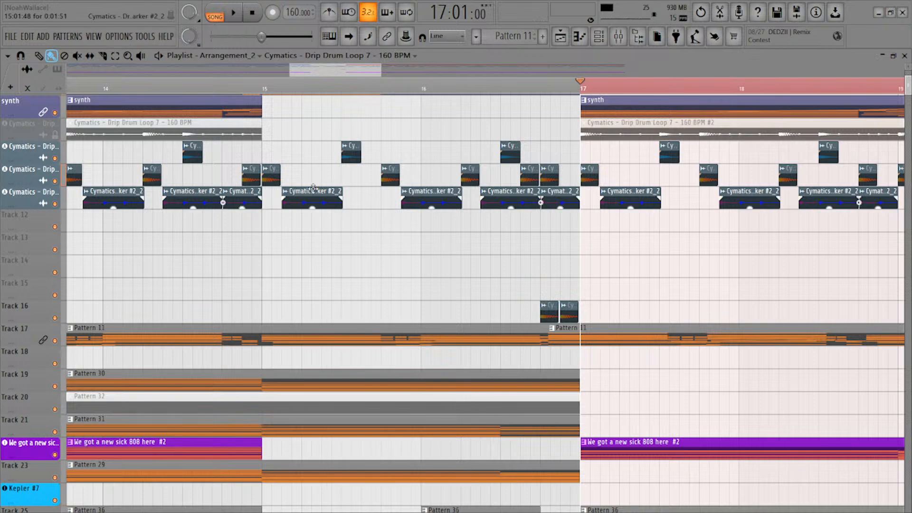
pyautogui.keyDown('ctrl'); pyautogui.click(313, 151); pyautogui.keyUp('ctrl')
pyautogui.hotkey('ctrl', 'z')
pyautogui.hotkey('ctrl', 'z')
pyautogui.hotkey('ctrl', 'z')
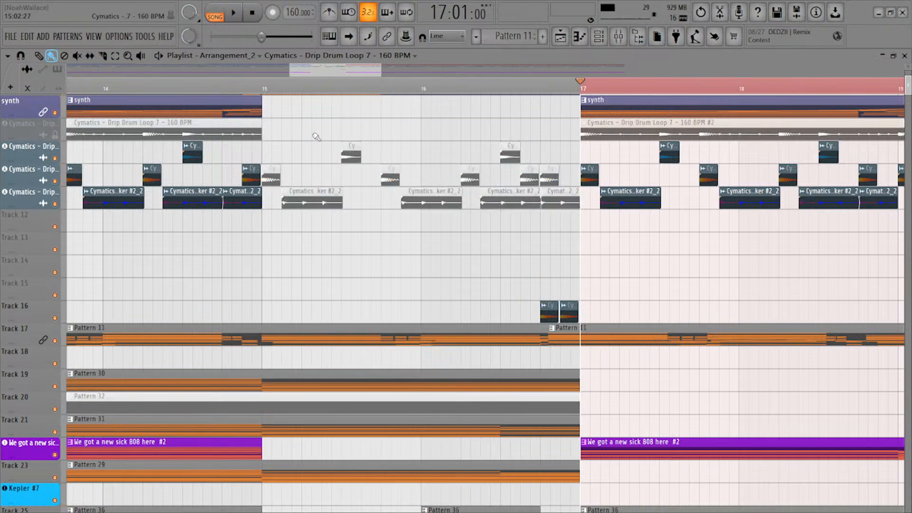
# Try to cut the patterns on tracks 17–23 between the middle of bar 15 and bar 16, and undo the cuts
pyautogui.scroll(-3, 316, 137)
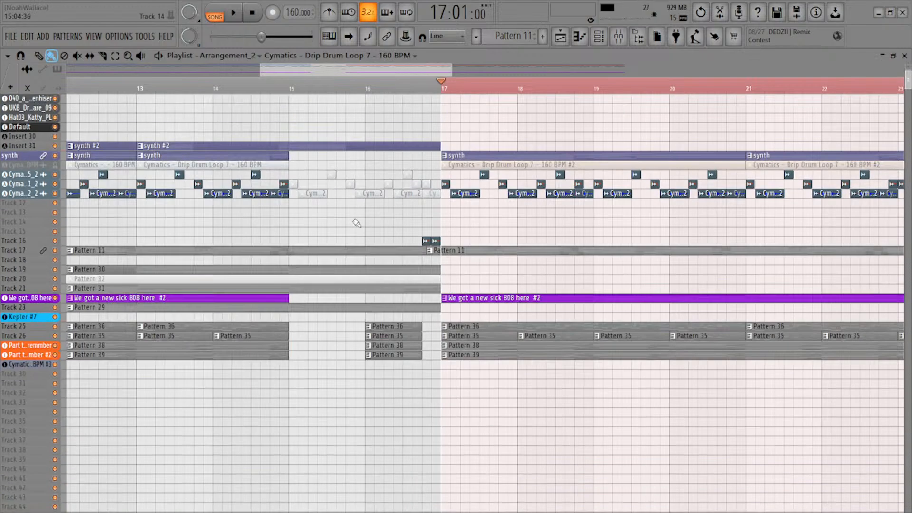
pyautogui.scroll(1, 366, 251)
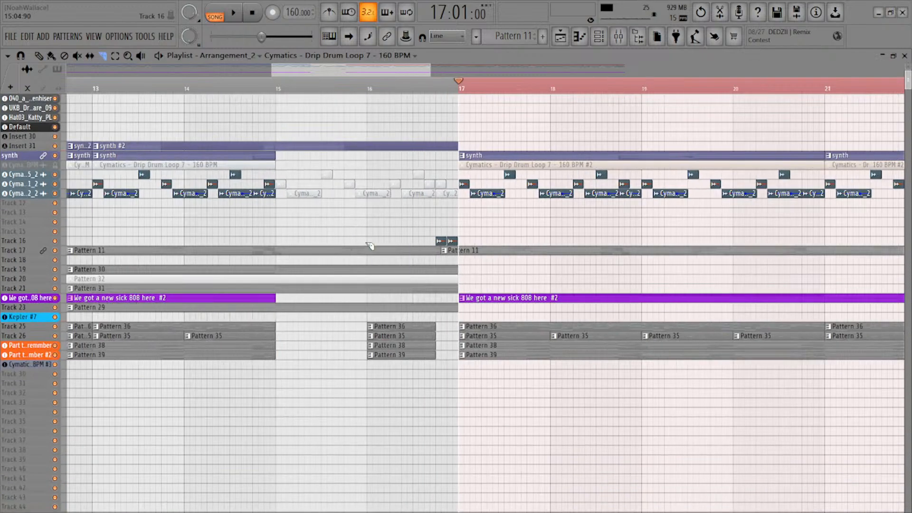
pyautogui.moveTo(369, 324); pyautogui.dragTo(369, 323)
pyautogui.moveTo(324, 239); pyautogui.dragTo(320, 298)
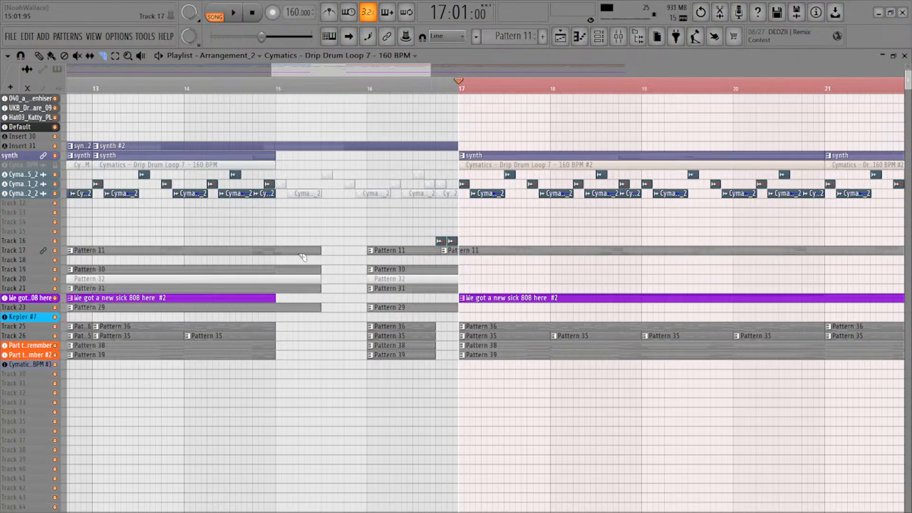
pyautogui.hotkey('ctrl', 'alt', 'z')
pyautogui.hotkey('ctrl', 'alt', 'z')
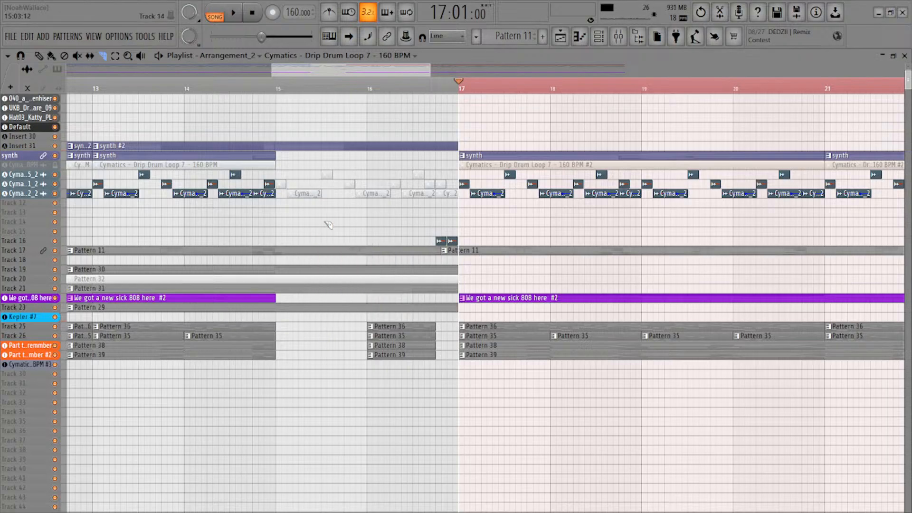
pyautogui.scroll(-4, 326, 227)
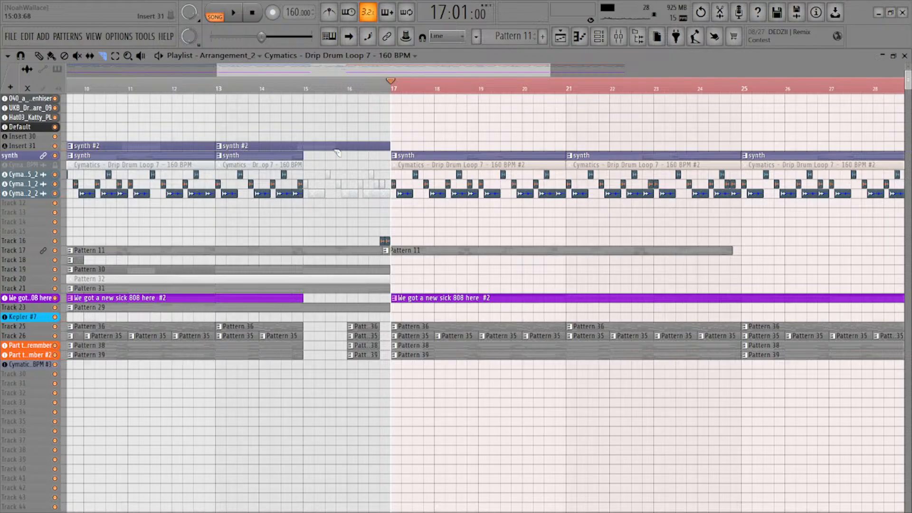
pyautogui.scroll(3, 342, 252)
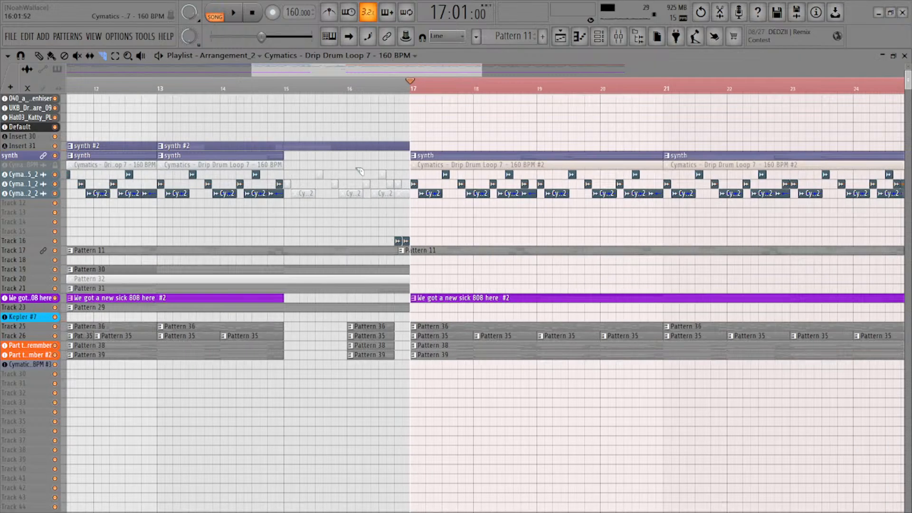
# Unmute the selected drum slices in bars 15–16
pyautogui.click(326, 208)
pyautogui.hotkey('alt', 'm')
pyautogui.press('p')
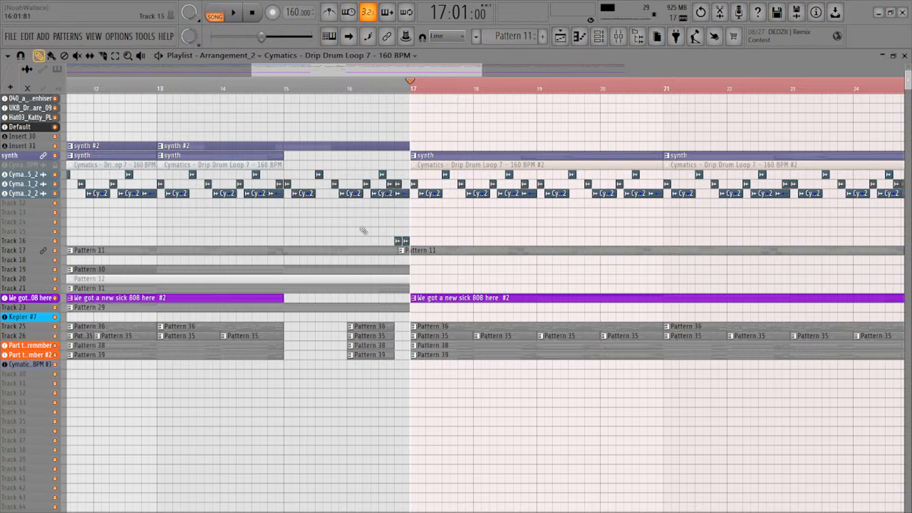
# Place a one-bar synth clip at bar 15 and mute the bar 16 slices on the three drum tracks
pyautogui.hscroll(-1, 330, 227)
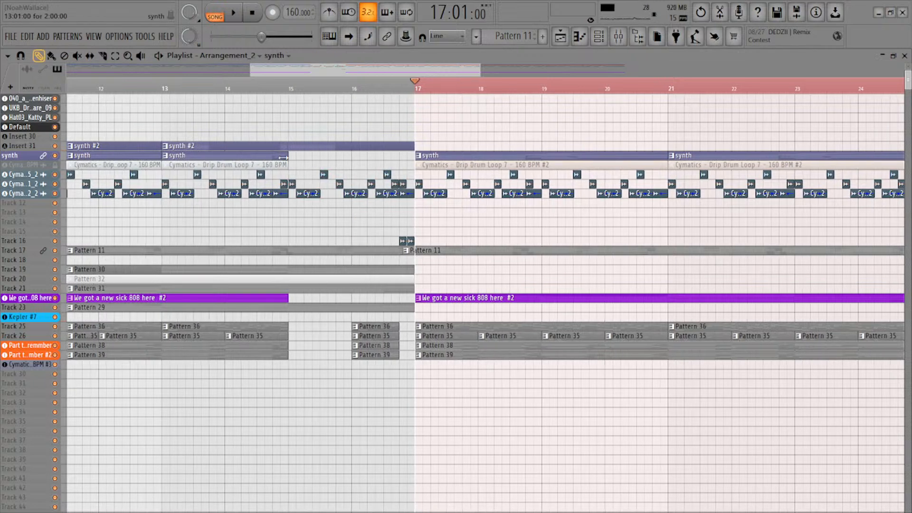
pyautogui.moveTo(212, 158); pyautogui.dragTo(221, 156)
pyautogui.click(304, 155)
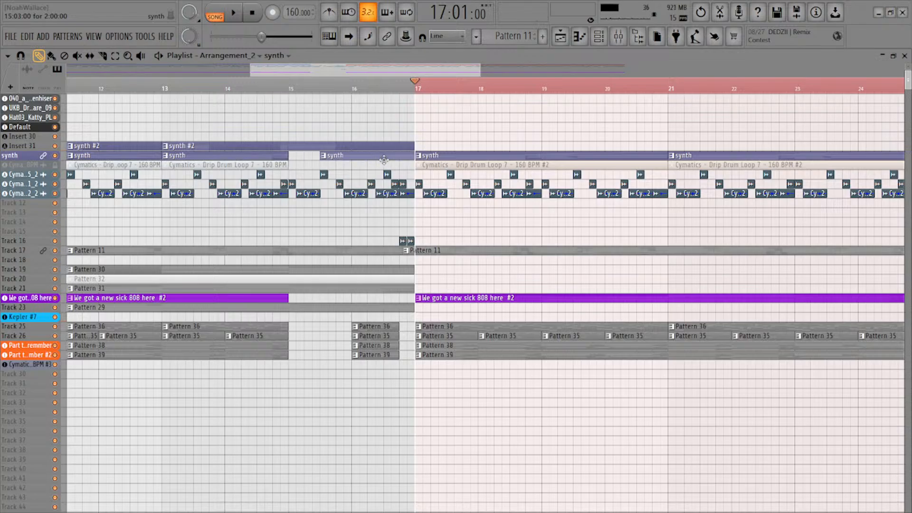
pyautogui.rightClick(353, 157)
pyautogui.moveTo(415, 170); pyautogui.dragTo(370, 208)
pyautogui.hotkey('alt', 'm')
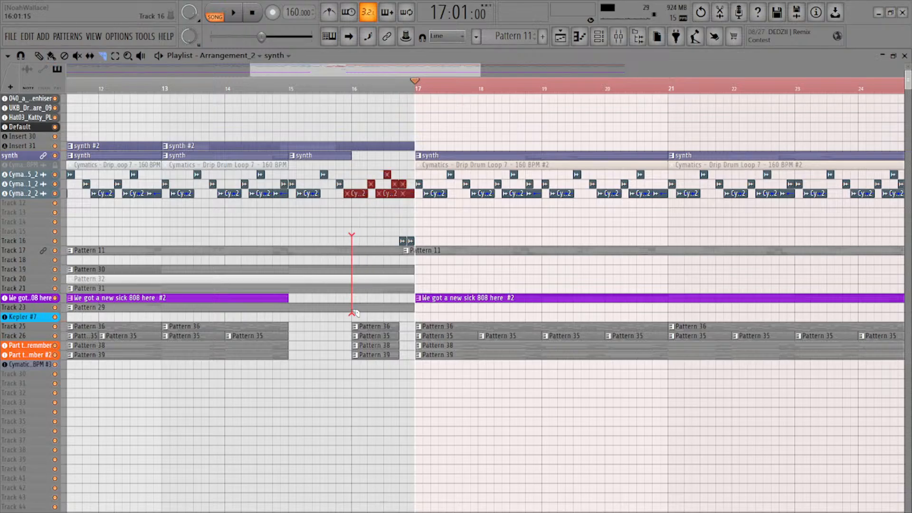
# Slice the patterns on tracks 17–23 at bars 15 and 16 and remove the bar 15 section
pyautogui.click(352, 243)
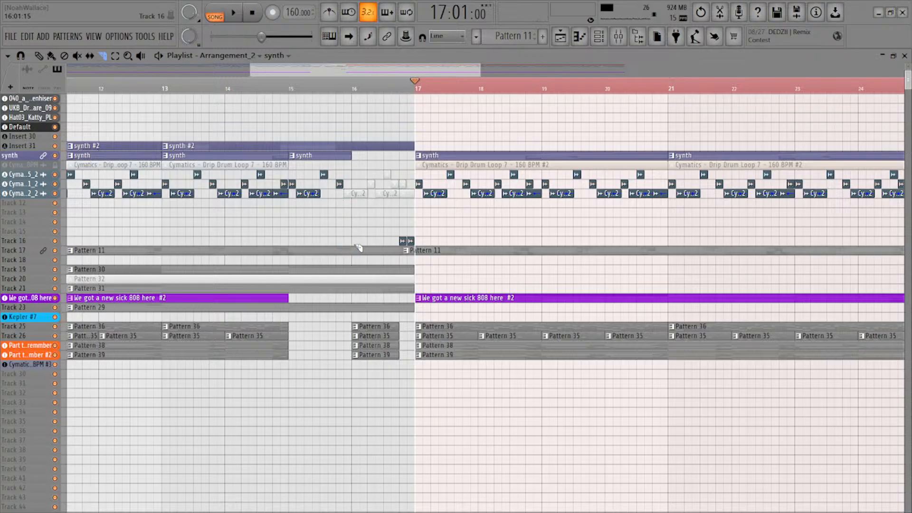
pyautogui.moveTo(354, 312); pyautogui.dragTo(355, 312)
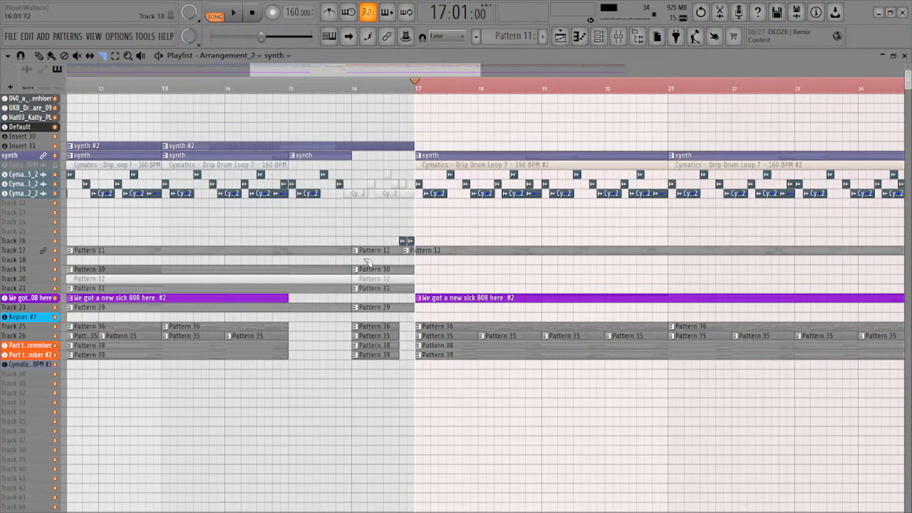
pyautogui.moveTo(298, 301); pyautogui.dragTo(301, 305)
pyautogui.press('p')
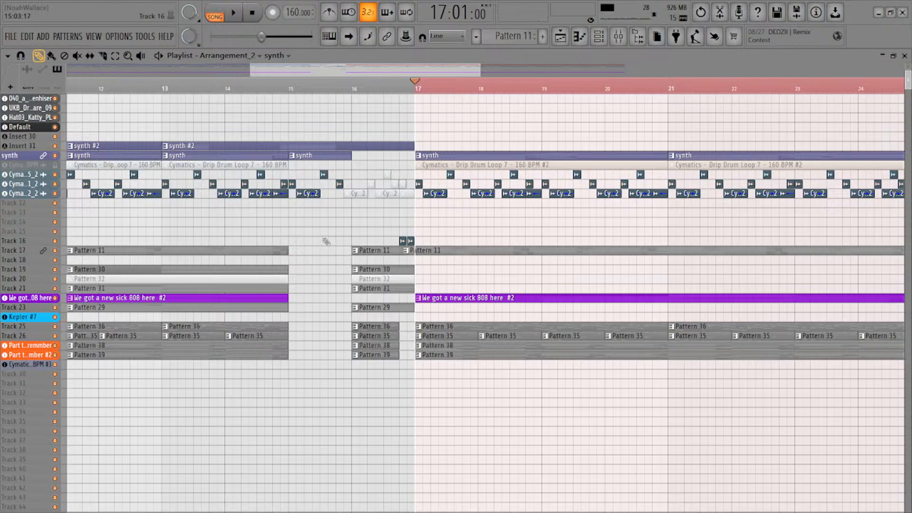
# Play from bar 17 and try unmuting the Marker #2_2 slice that crosses into bar 16
pyautogui.press('space')
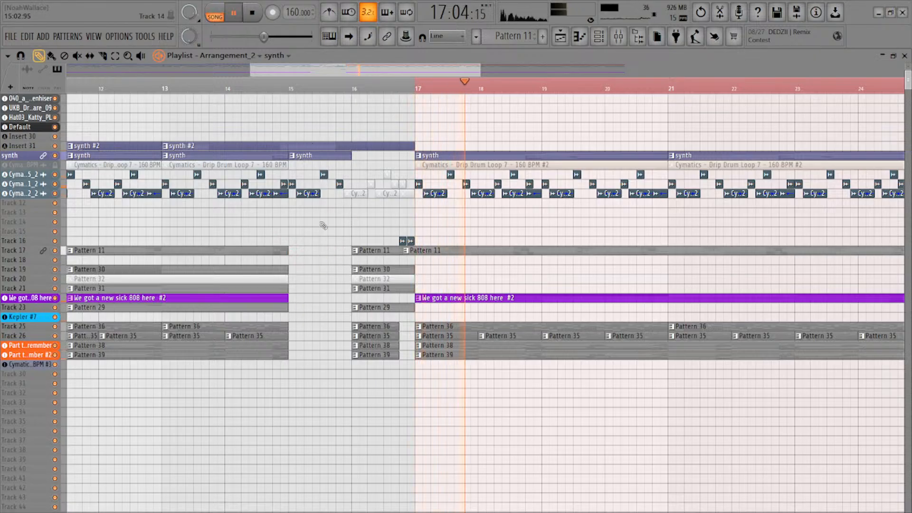
pyautogui.scroll(2, 322, 222)
pyautogui.press('t')
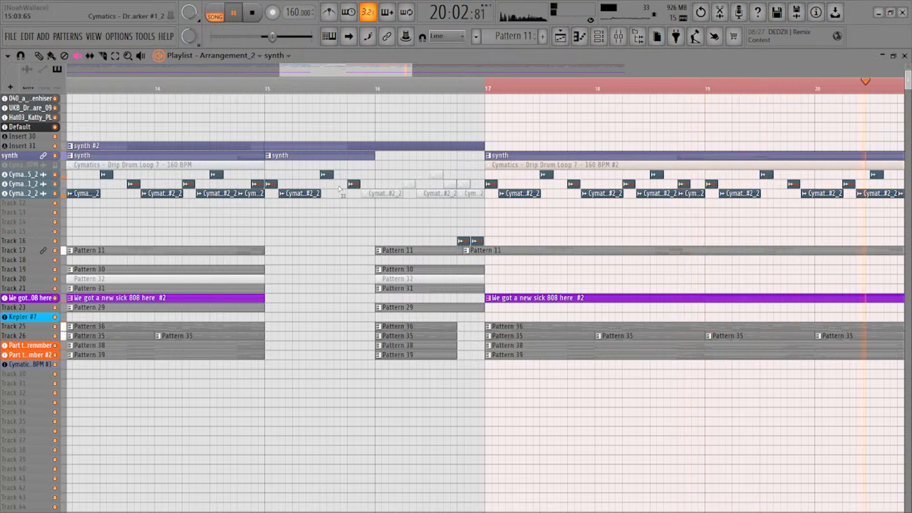
pyautogui.click(386, 194)
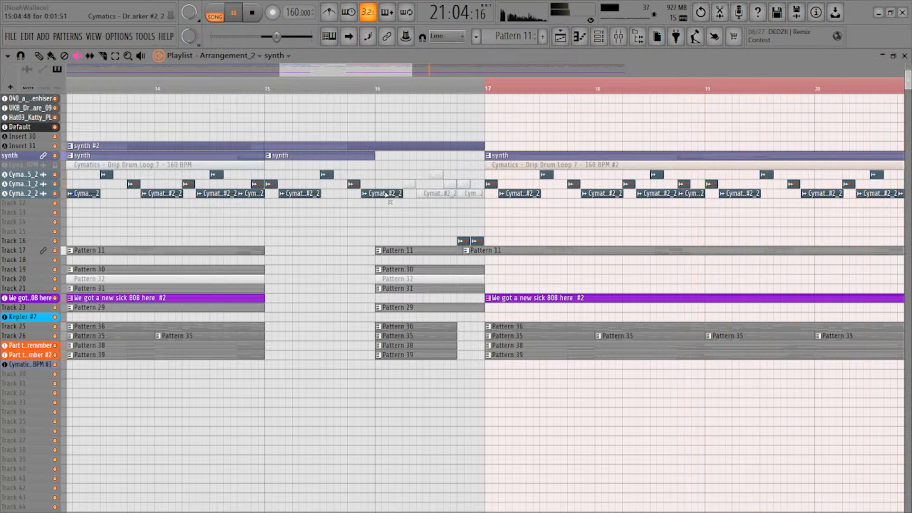
pyautogui.scroll(3, 295, 223)
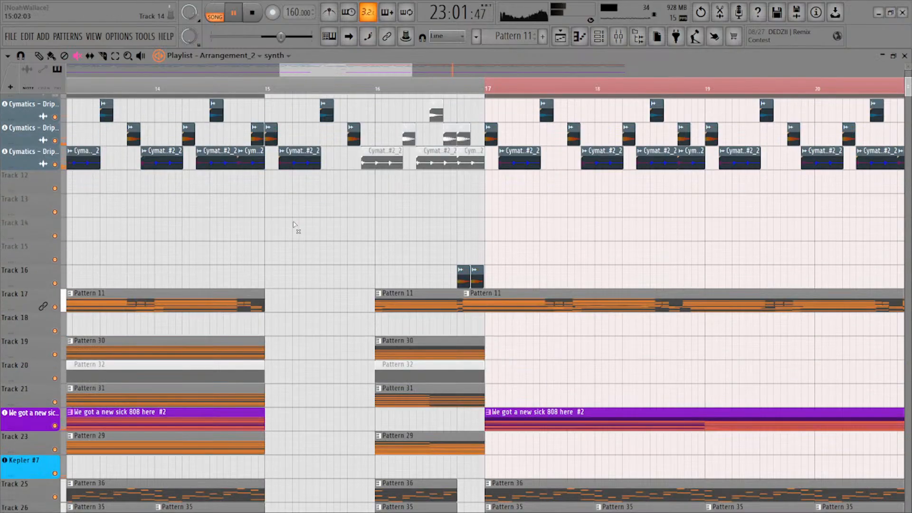
# Unmute all of the third drum track's muted slices up to bar 17
pyautogui.scroll(-5, 292, 224)
pyautogui.scroll(-2, 293, 223)
pyautogui.press('p')
pyautogui.scroll(5, 214, 230)
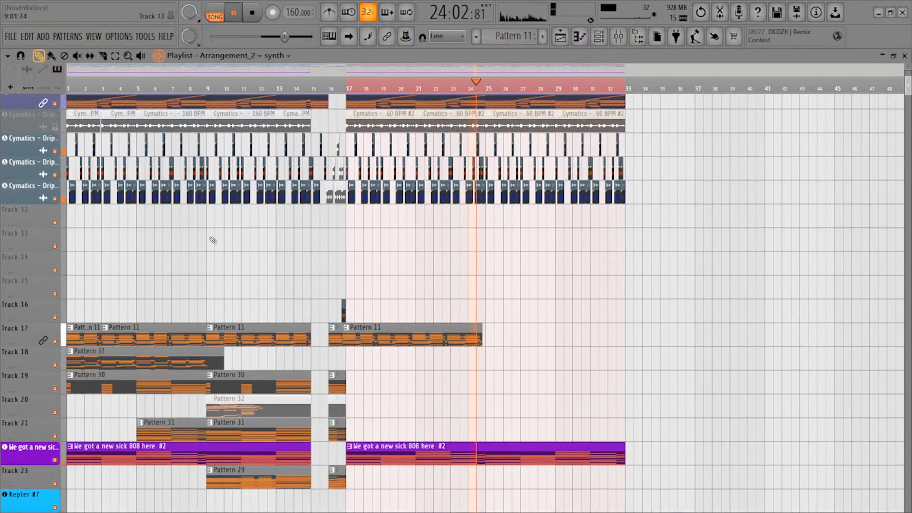
pyautogui.scroll(4, 252, 278)
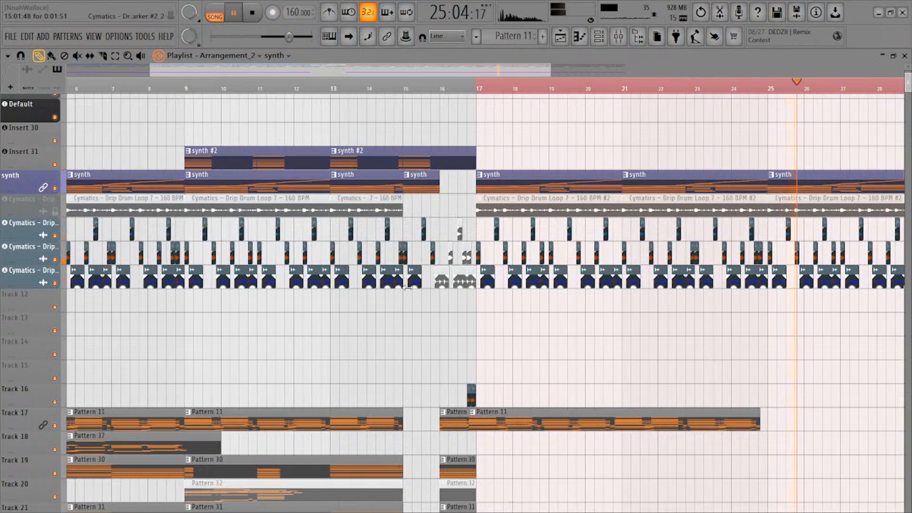
pyautogui.press('t')
pyautogui.moveTo(442, 281); pyautogui.dragTo(475, 279)
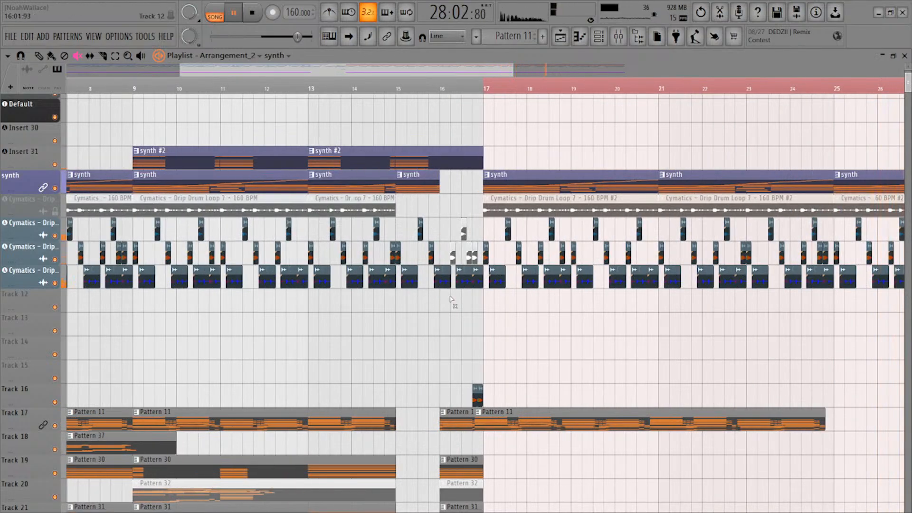
# Slice off the part of the Marker #2_2 clip before bar 16 and cut the remainder half a beat into the bar
pyautogui.scroll(3, 452, 304)
pyautogui.scroll(3, 451, 304)
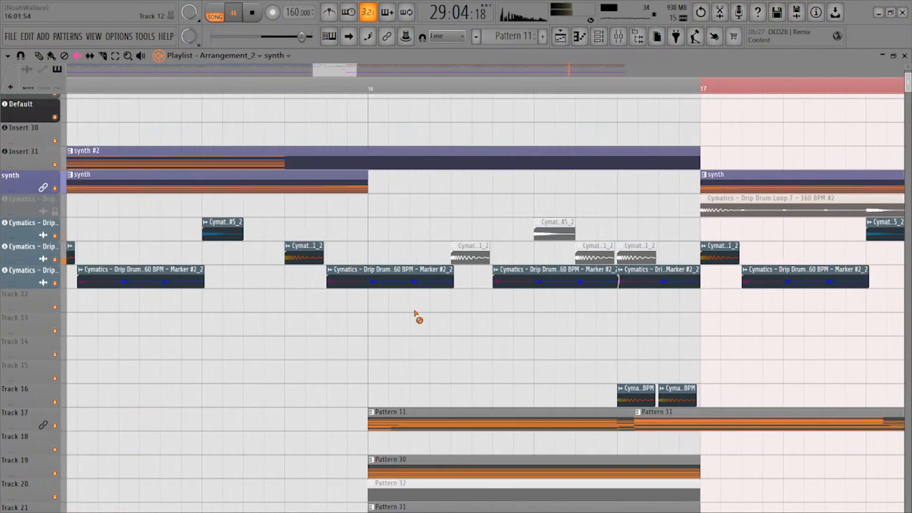
pyautogui.press('c')
pyautogui.click(368, 280)
pyautogui.hotkey('ctrl', 'z')
pyautogui.rightClick(369, 282)
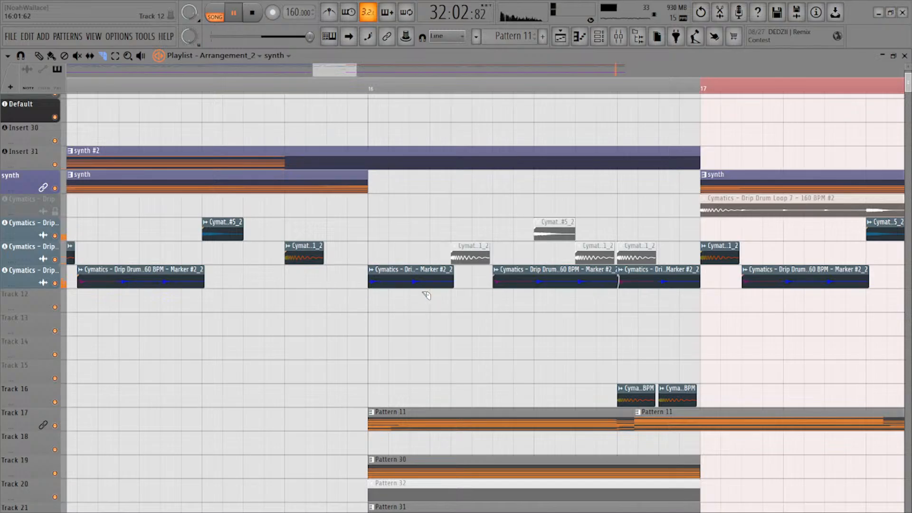
pyautogui.click(414, 282)
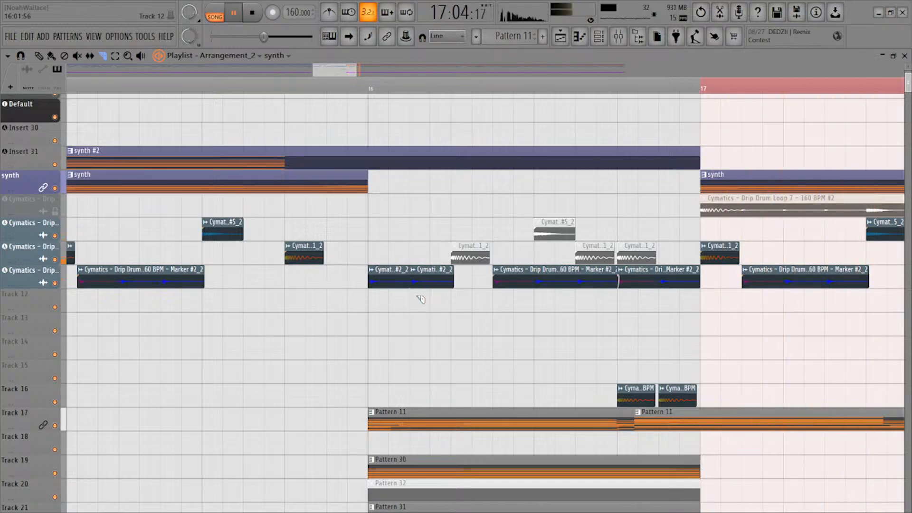
pyautogui.press('p')
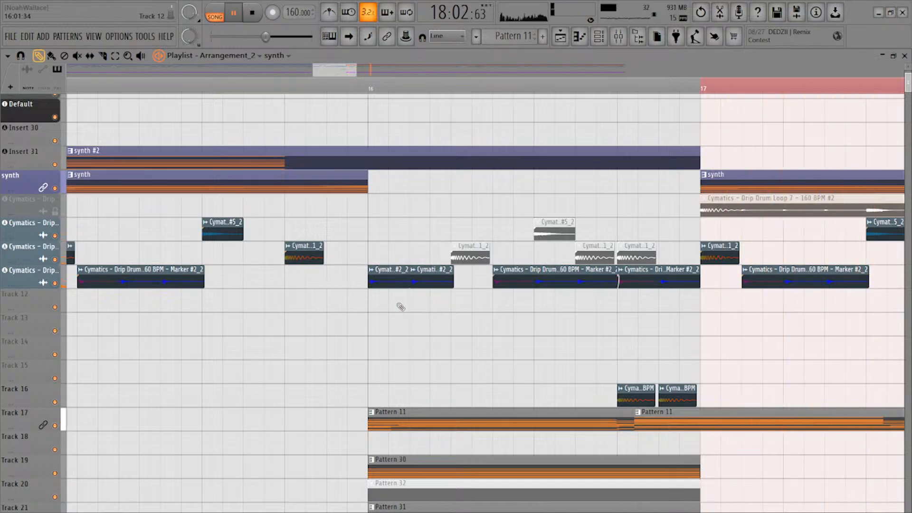
# Delete the last two Marker #2_2 clips before bar 17 on the third drum slice track
pyautogui.rightClick(494, 281)
pyautogui.rightClick(652, 280)
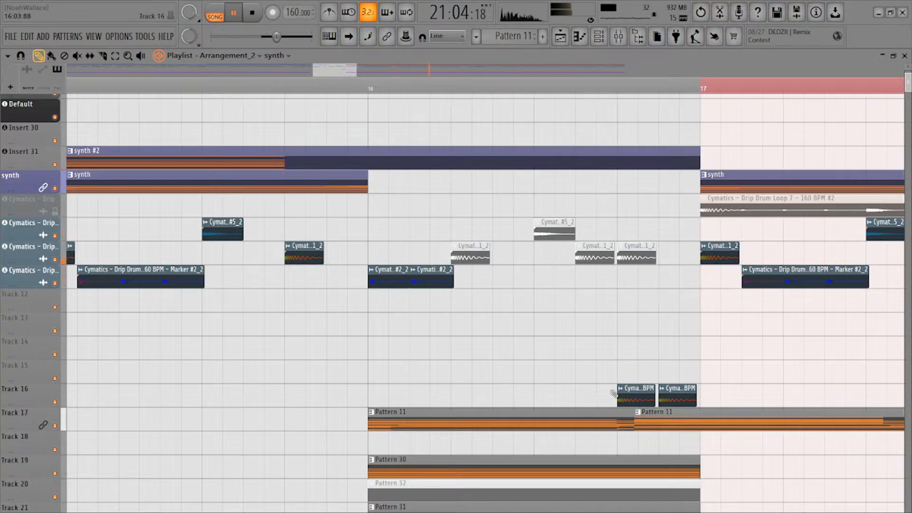
pyautogui.scroll(-3, 597, 389)
pyautogui.scroll(-3, 565, 379)
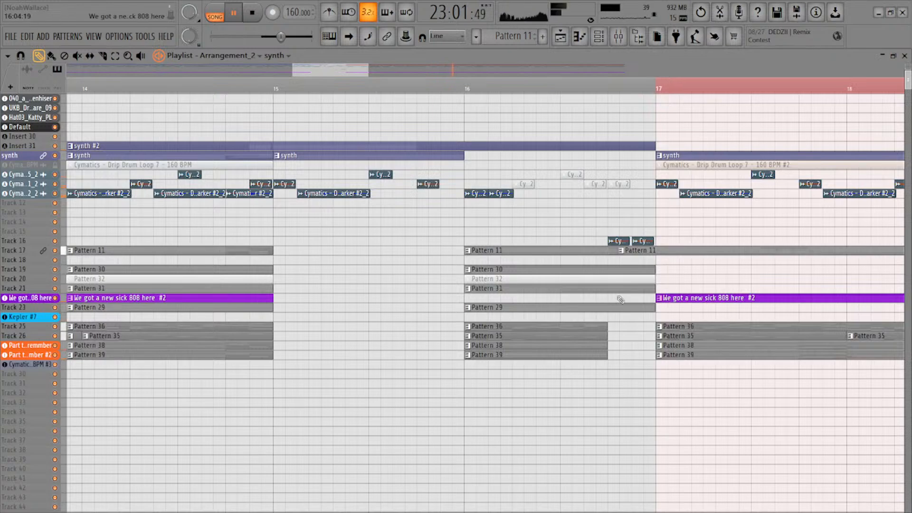
pyautogui.scroll(3, 623, 204)
pyautogui.scroll(4, 622, 199)
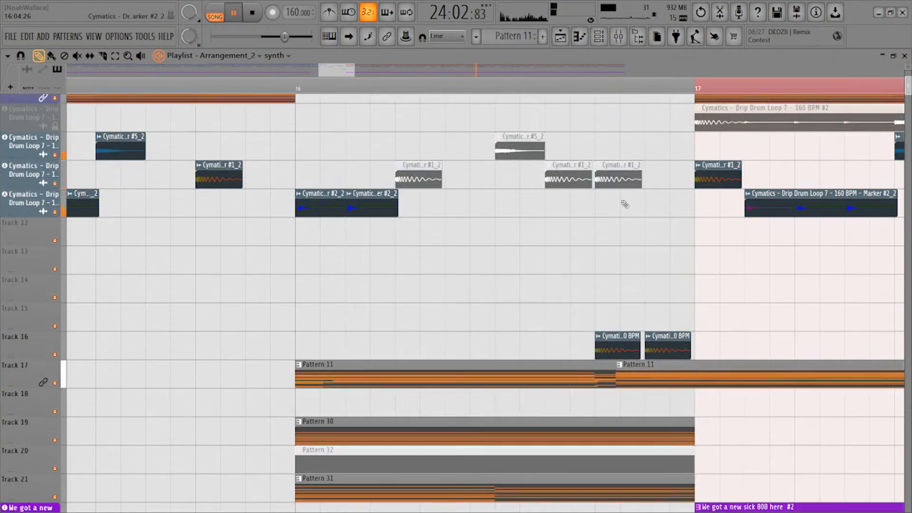
# Replace the two Track 16 slices with two unmuted Marker #1_2 slices at the end of bar 16
pyautogui.click(670, 175)
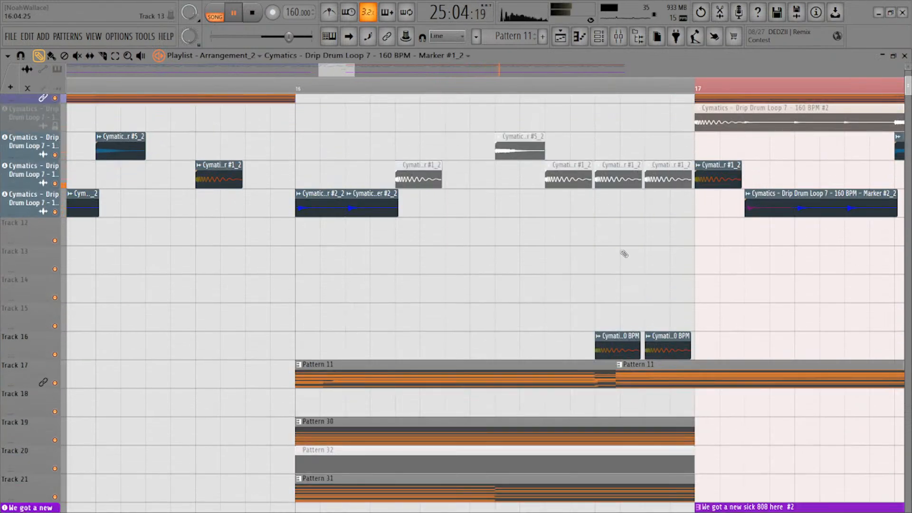
pyautogui.moveTo(619, 177); pyautogui.dragTo(668, 176)
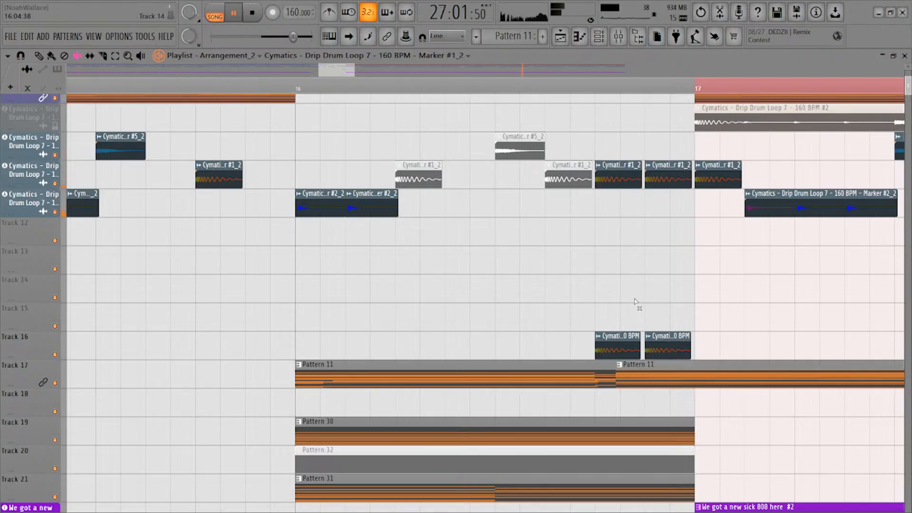
pyautogui.rightClick(665, 343)
pyautogui.rightClick(617, 343)
pyautogui.scroll(-6, 566, 275)
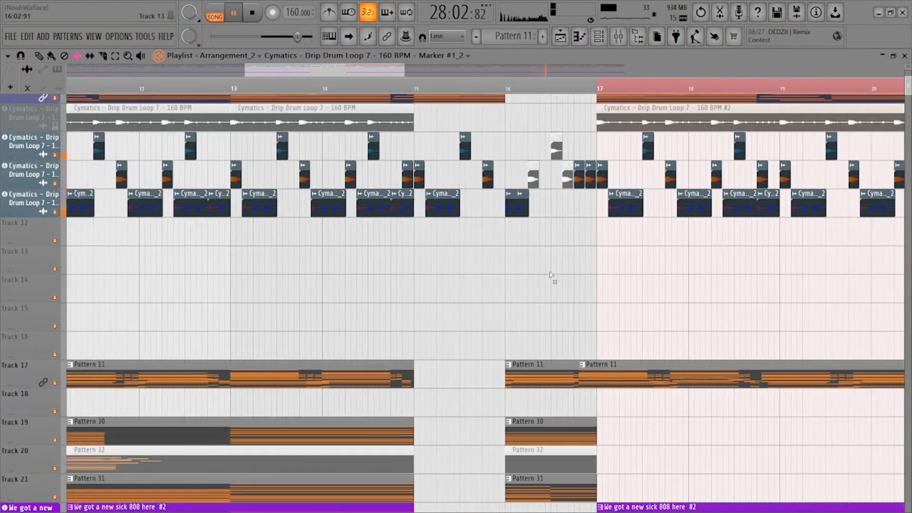
# Play from just before bar 13 and mute all the drum slices in bar 15
pyautogui.press('p')
pyautogui.scroll(-5, 510, 268)
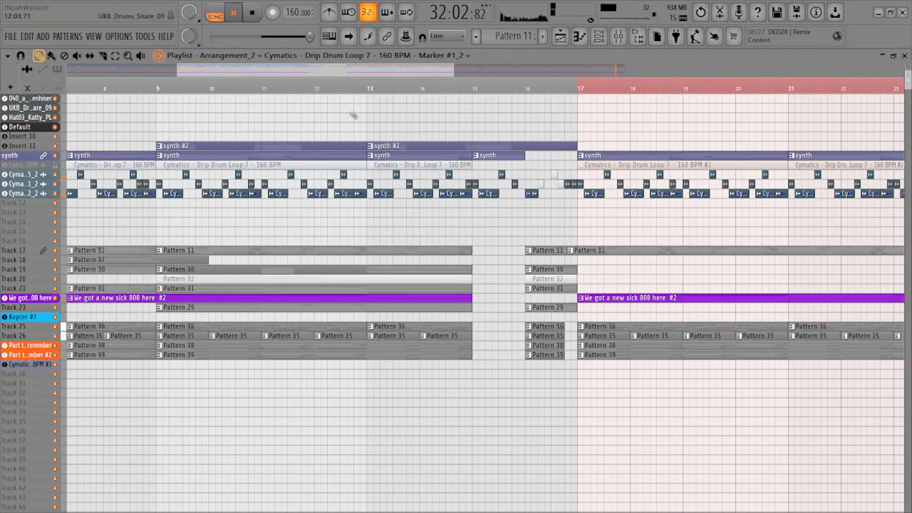
pyautogui.scroll(-3, 355, 89)
pyautogui.click(355, 89)
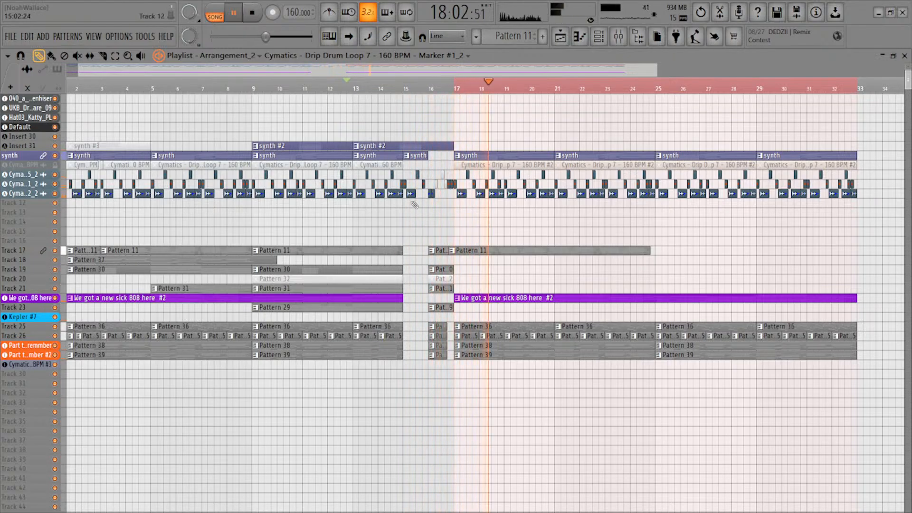
pyautogui.press('t')
pyautogui.scroll(3, 420, 219)
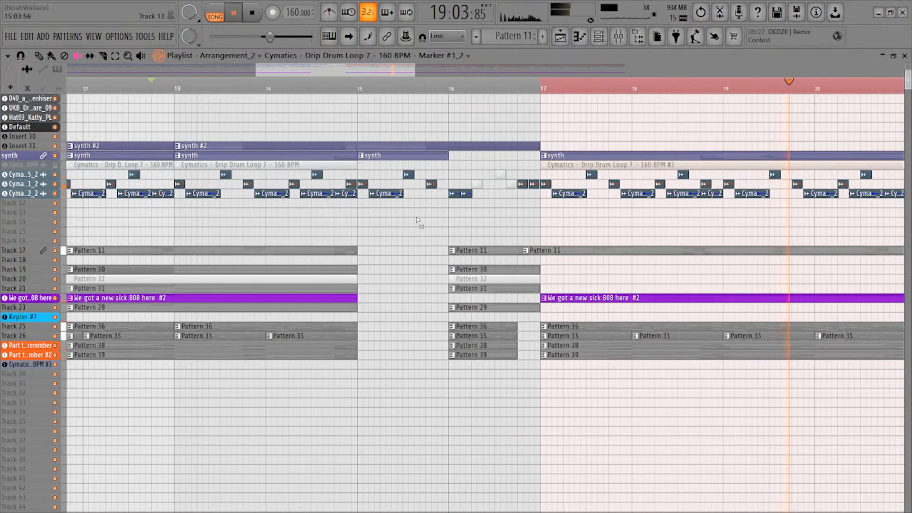
pyautogui.click(397, 195)
pyautogui.click(407, 178)
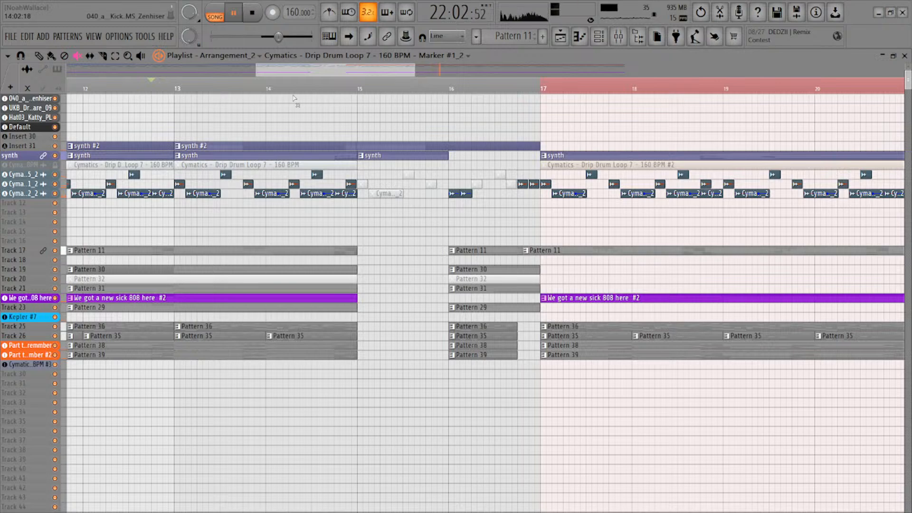
# Play the arrangement from bar 13 to hear the breakdown through bars 15 and 16
pyautogui.click(260, 88)
pyautogui.press('space')
pyautogui.press('space')
pyautogui.press('space')
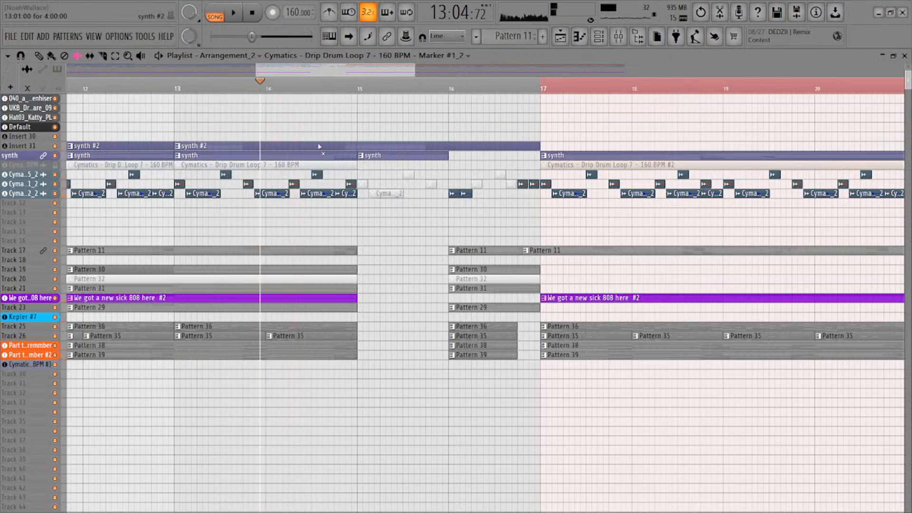
pyautogui.scroll(-2, 307, 164)
pyautogui.scroll(-1, 307, 164)
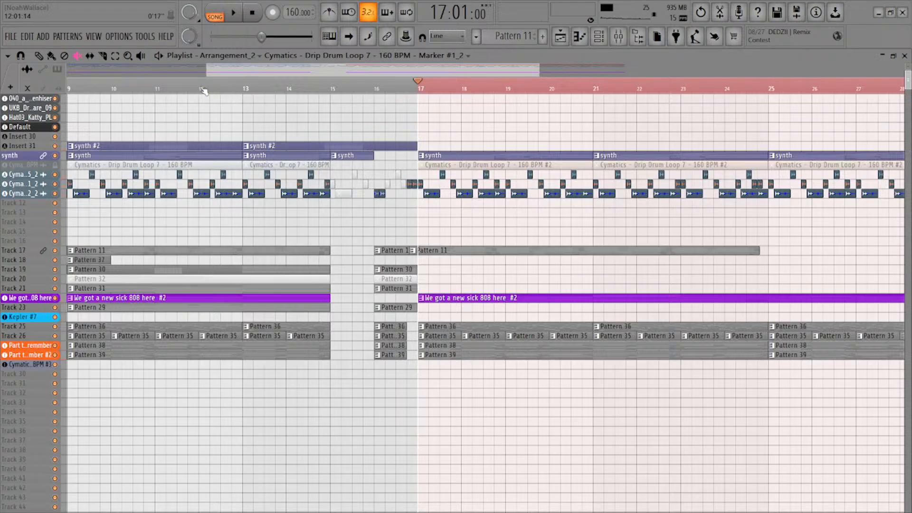
pyautogui.click(248, 89)
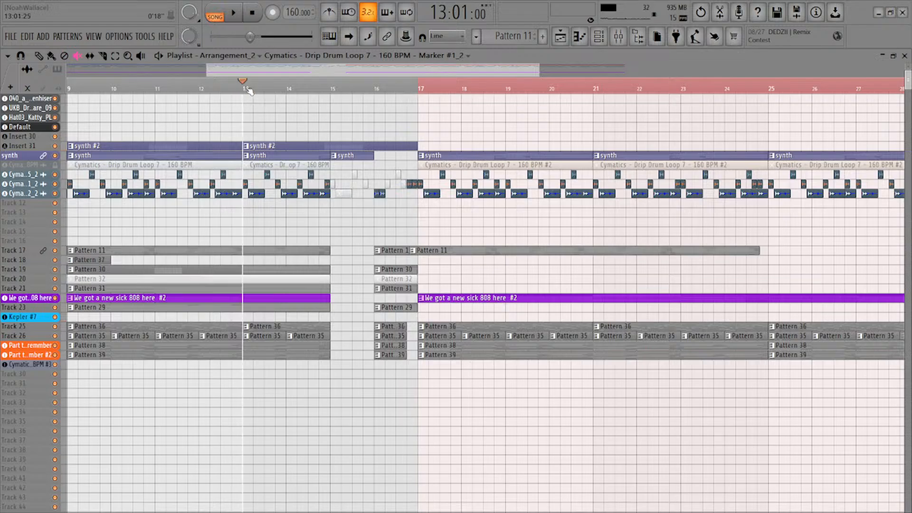
pyautogui.press('space')
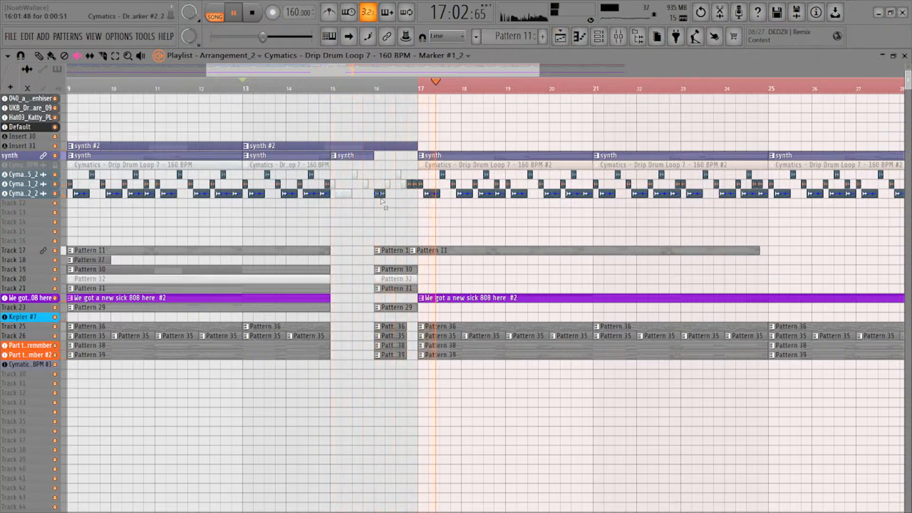
# Copy bar 16's two Marker #2_2 slices to beat 3, add another copy directly before them, and play from bar 16
pyautogui.press('p')
pyautogui.scroll(6, 397, 211)
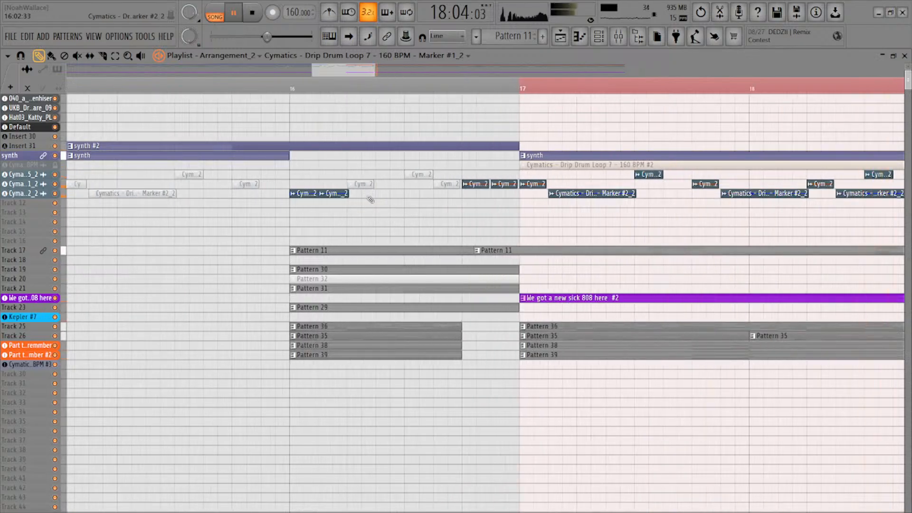
pyautogui.moveTo(245, 195); pyautogui.dragTo(450, 195)
pyautogui.keyDown('ctrl'); pyautogui.click(431, 202); pyautogui.keyUp('ctrl')
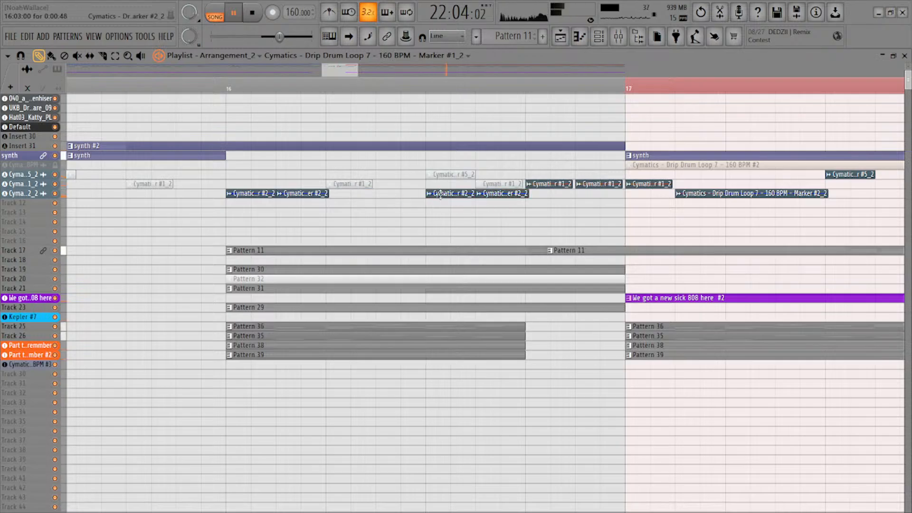
pyautogui.click(449, 195)
pyautogui.click(390, 197)
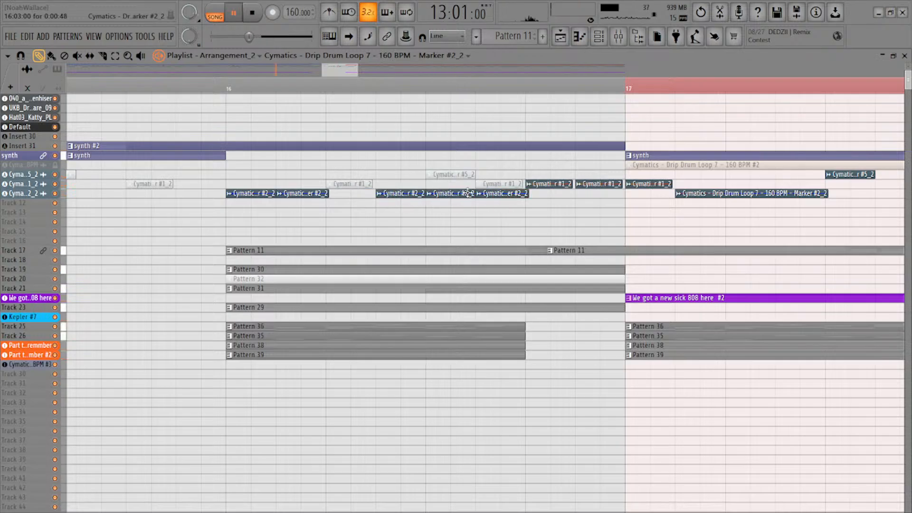
pyautogui.click(226, 86)
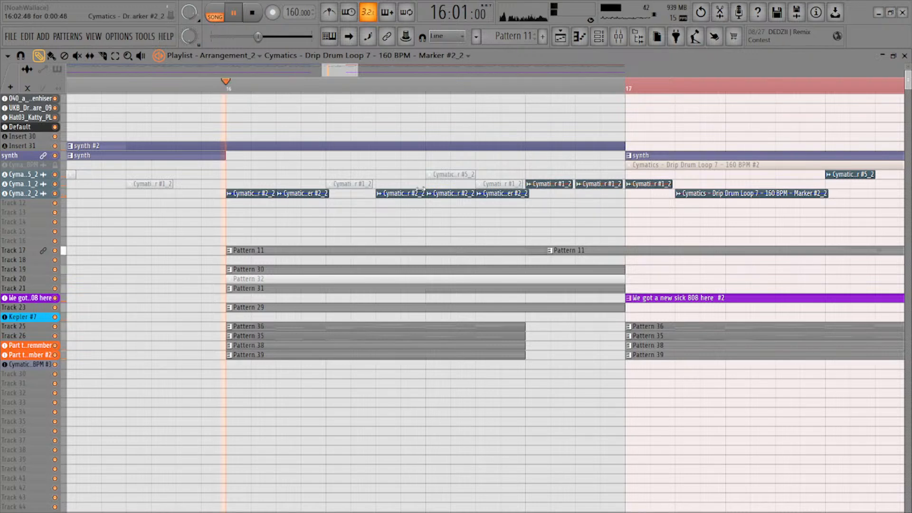
# Set the snap to 1/2 step and move the first of the three copied Marker #2_2 slices one step earlier, to 16:02:24
pyautogui.moveTo(382, 201); pyautogui.dragTo(502, 194)
pyautogui.scroll(-3, 442, 42)
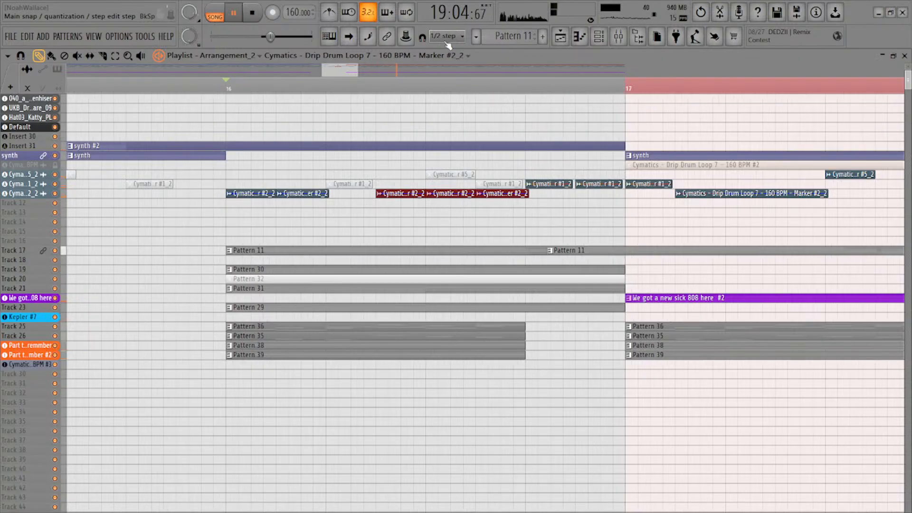
pyautogui.keyDown('ctrl'); pyautogui.scroll(3, 397, 218); pyautogui.keyUp('ctrl')
pyautogui.keyDown('alt'); pyautogui.scroll(3, 402, 204); pyautogui.keyUp('alt')
pyautogui.click(403, 209)
pyautogui.moveTo(405, 165); pyautogui.dragTo(350, 170)
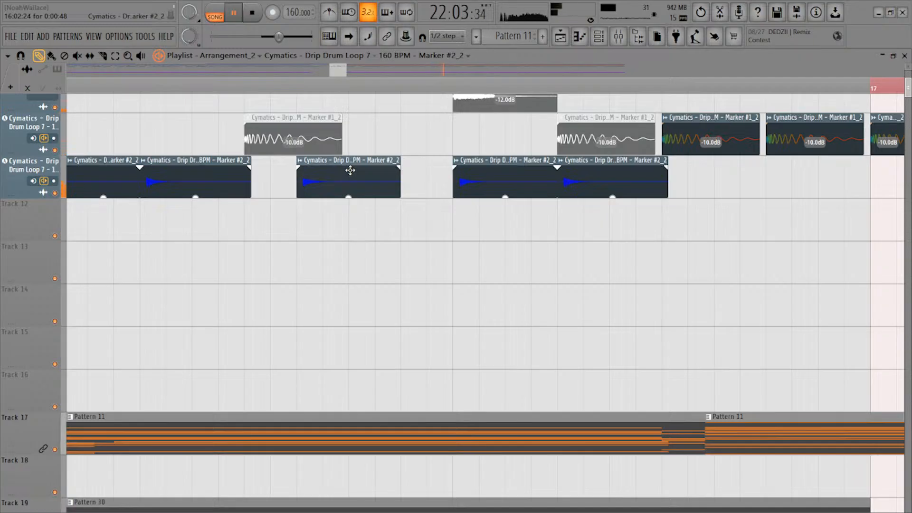
# Cut the moved Marker #2_2 slice to its first half, duplicate it directly after itself, and play from bar 16
pyautogui.press('c')
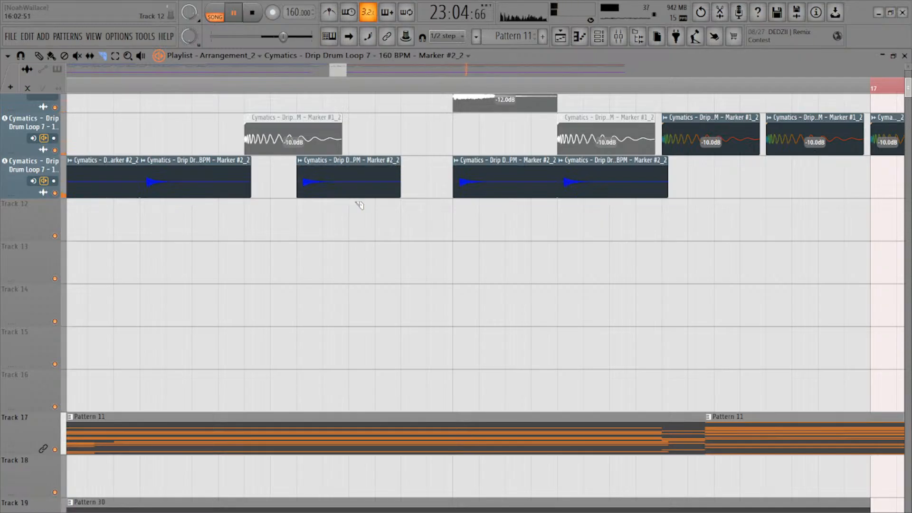
pyautogui.rightClick(349, 180)
pyautogui.press('p')
pyautogui.moveTo(334, 171); pyautogui.dragTo(377, 171)
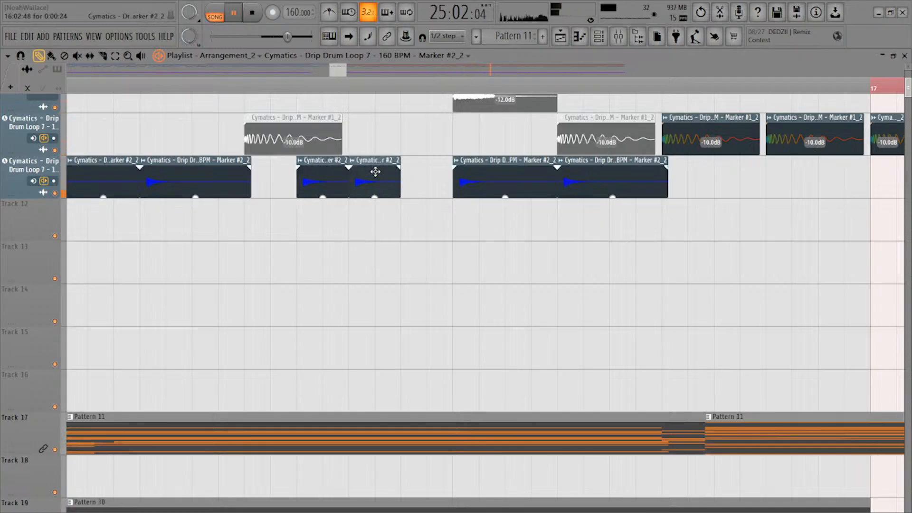
pyautogui.click(172, 91)
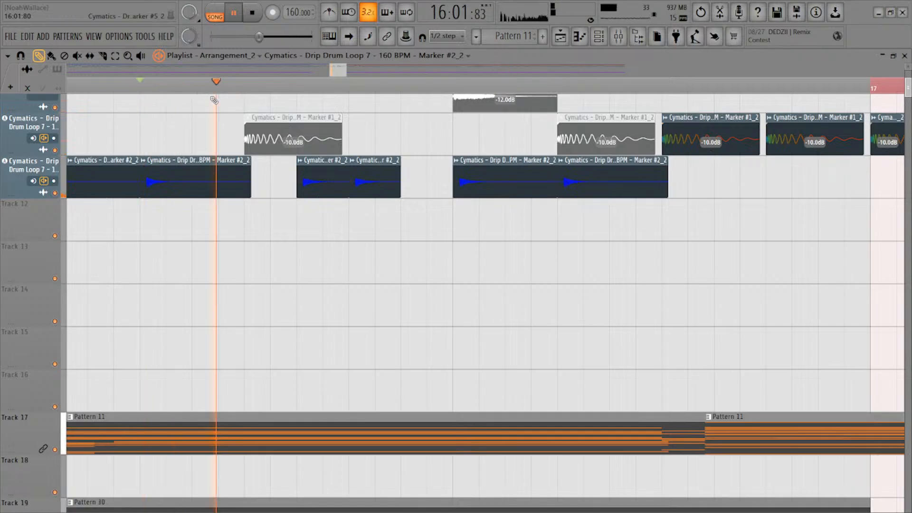
# Turn the short Marker #2_2 slices into a roll of four half-step slices leading into beat 3 of bar 16, and audition it
pyautogui.moveTo(424, 164)
pyautogui.mouseDown()
pyautogui.moveTo(318, 176)
pyautogui.moveTo(371, 168)
pyautogui.mouseUp()
pyautogui.moveTo(451, 160)
pyautogui.mouseDown()
pyautogui.moveTo(427, 160)
pyautogui.moveTo(447, 164)
pyautogui.mouseUp()
pyautogui.press('space')
pyautogui.press('space')
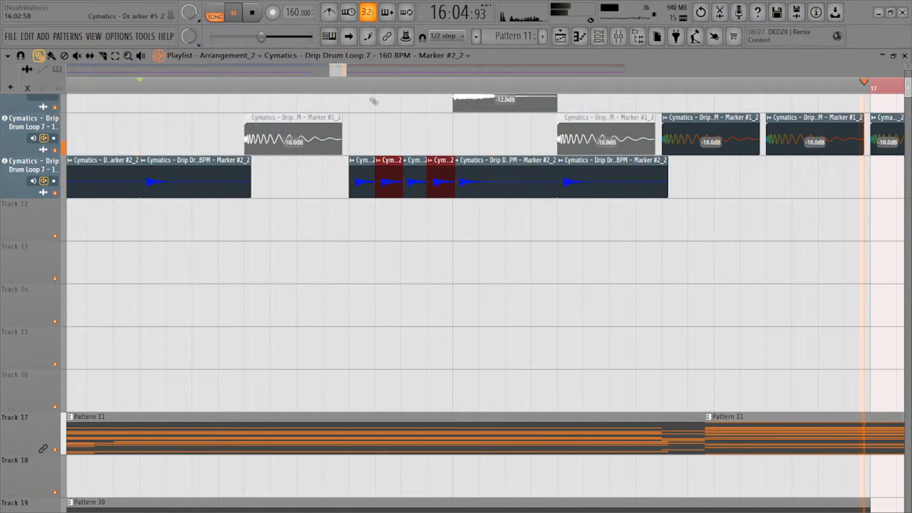
pyautogui.scroll(3, 458, 218)
pyautogui.press('space')
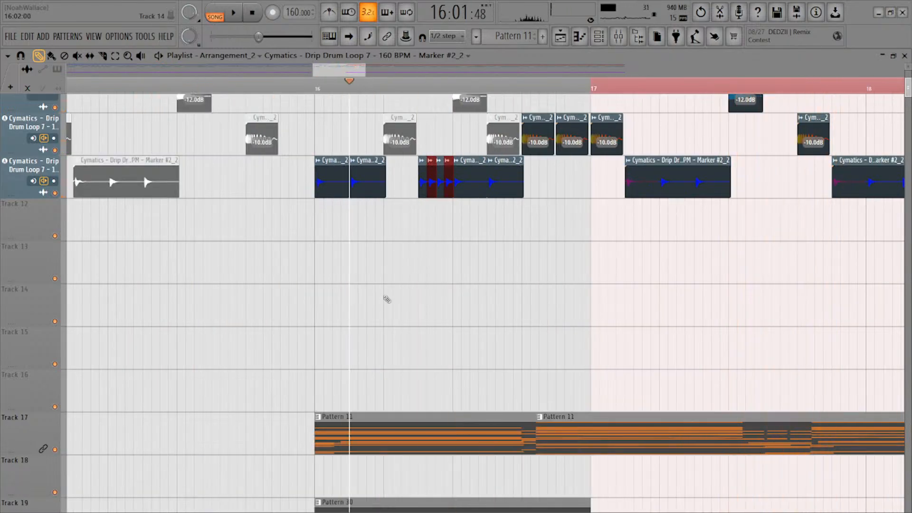